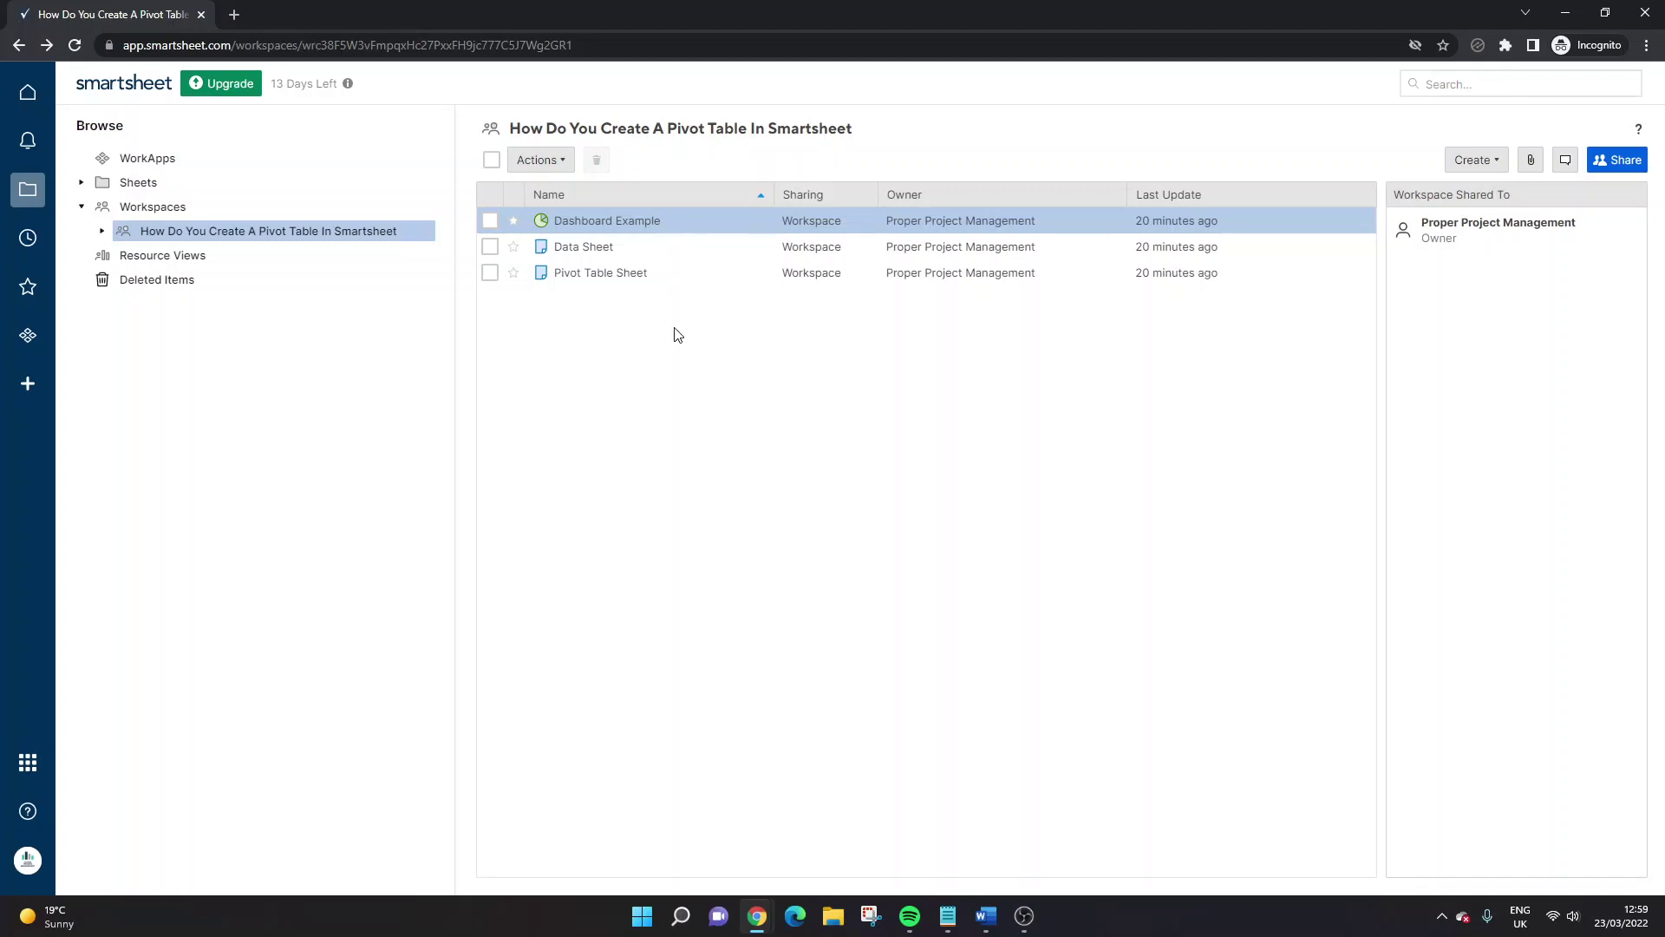
click(590, 250)
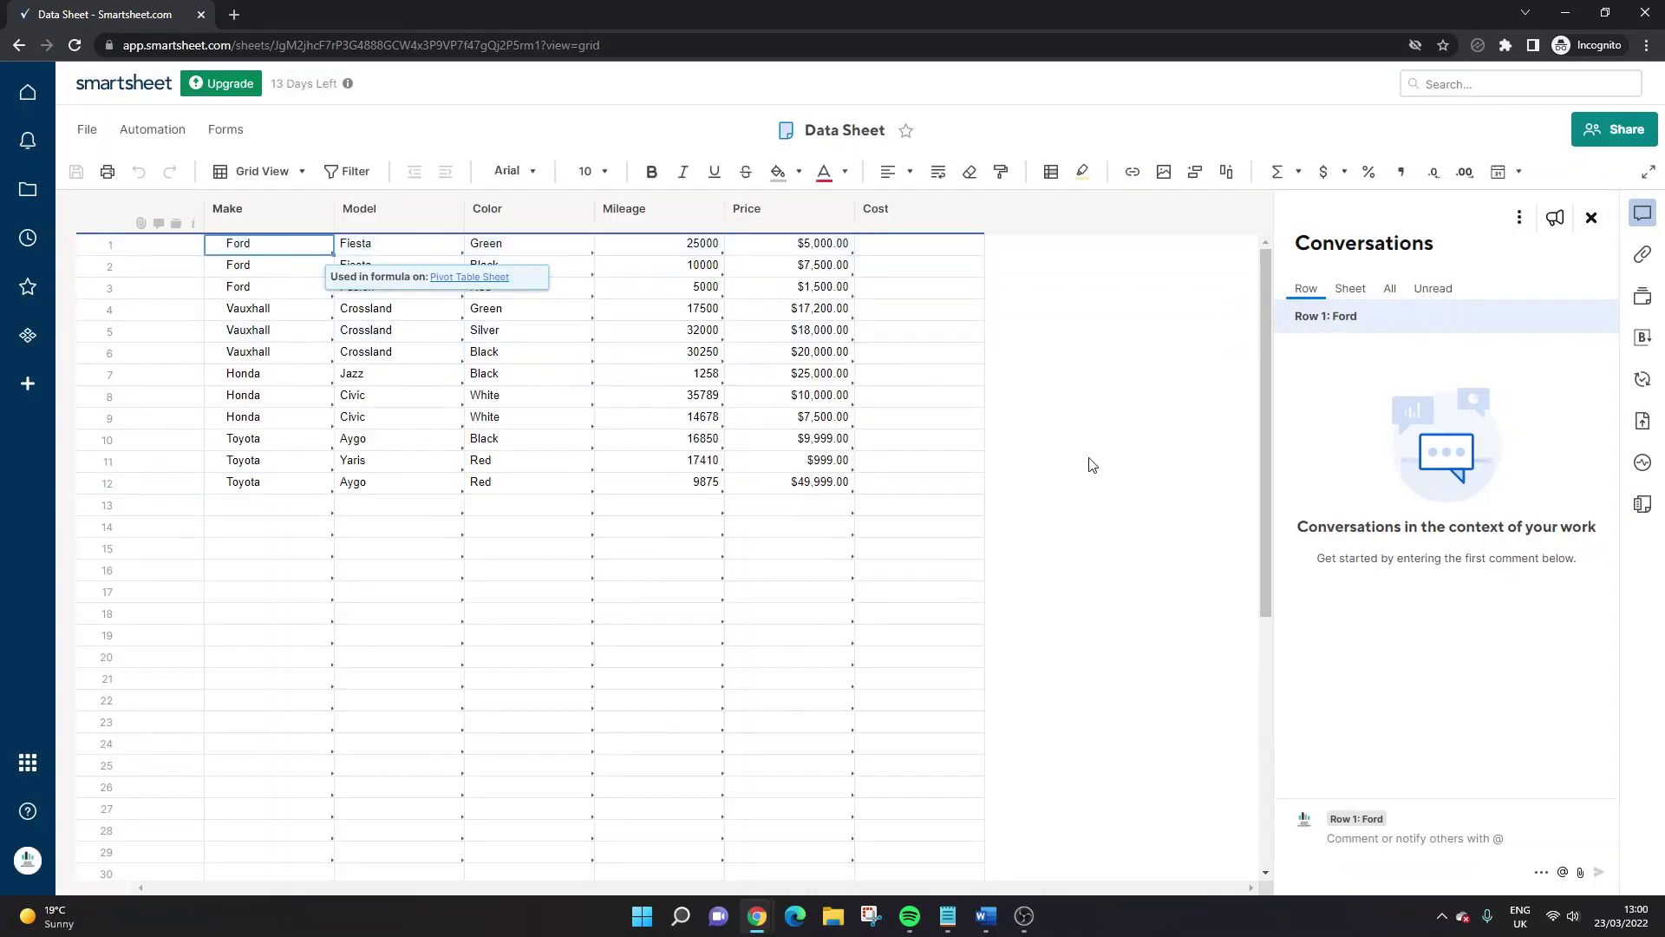
click(1592, 217)
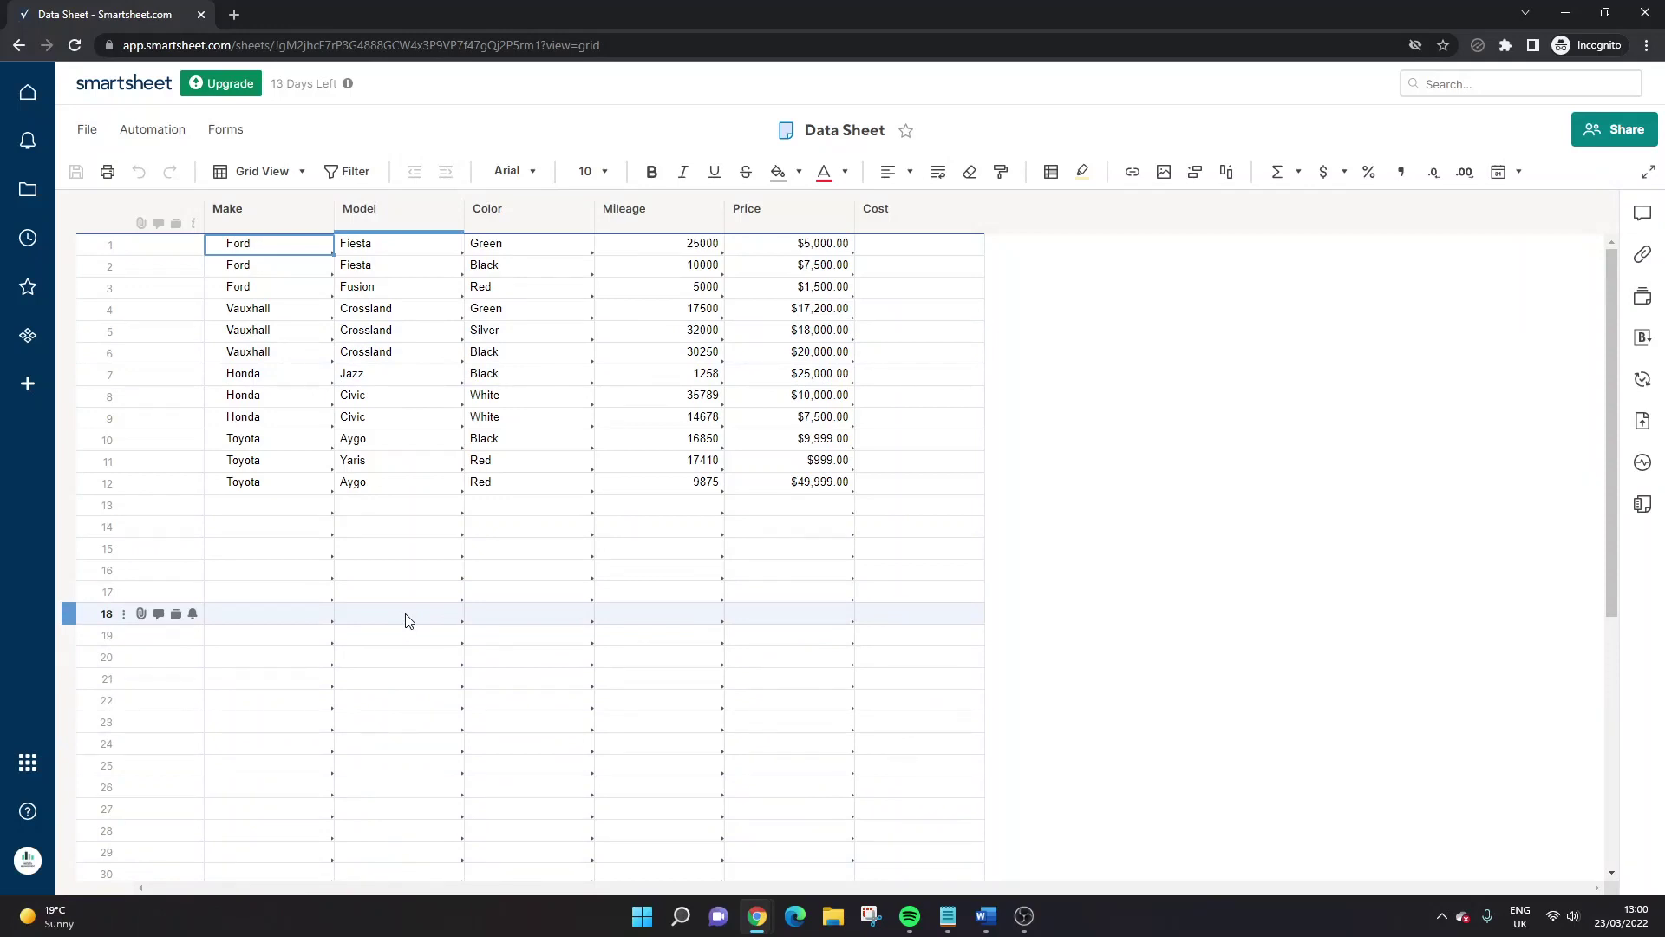
click(501, 528)
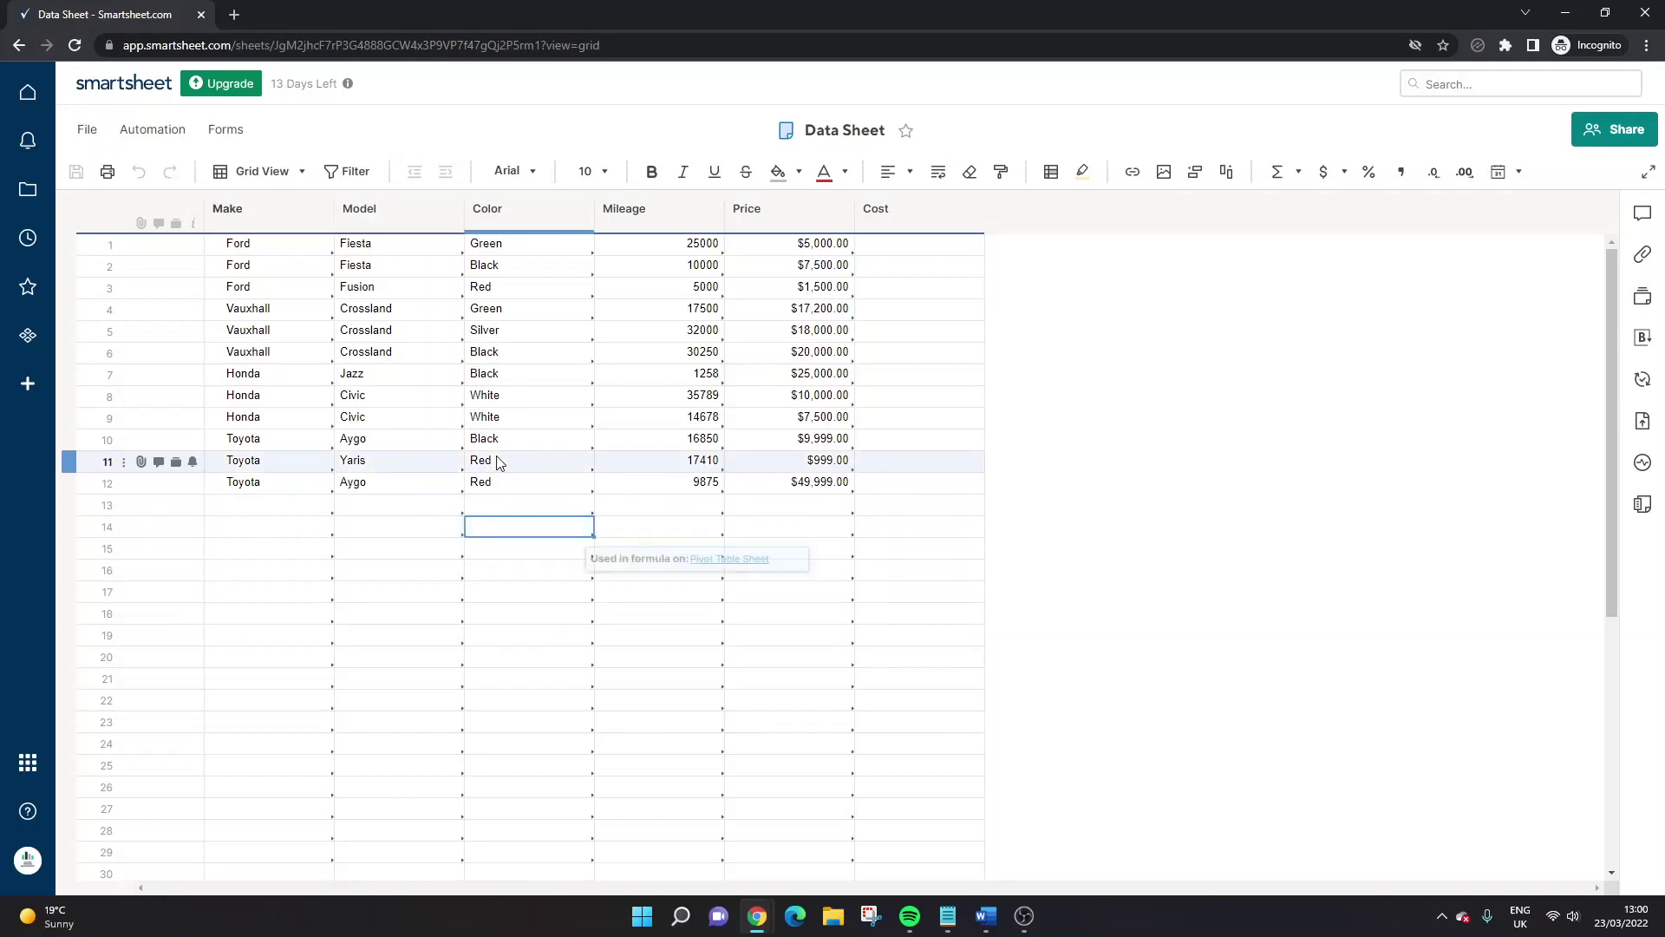
click(1065, 445)
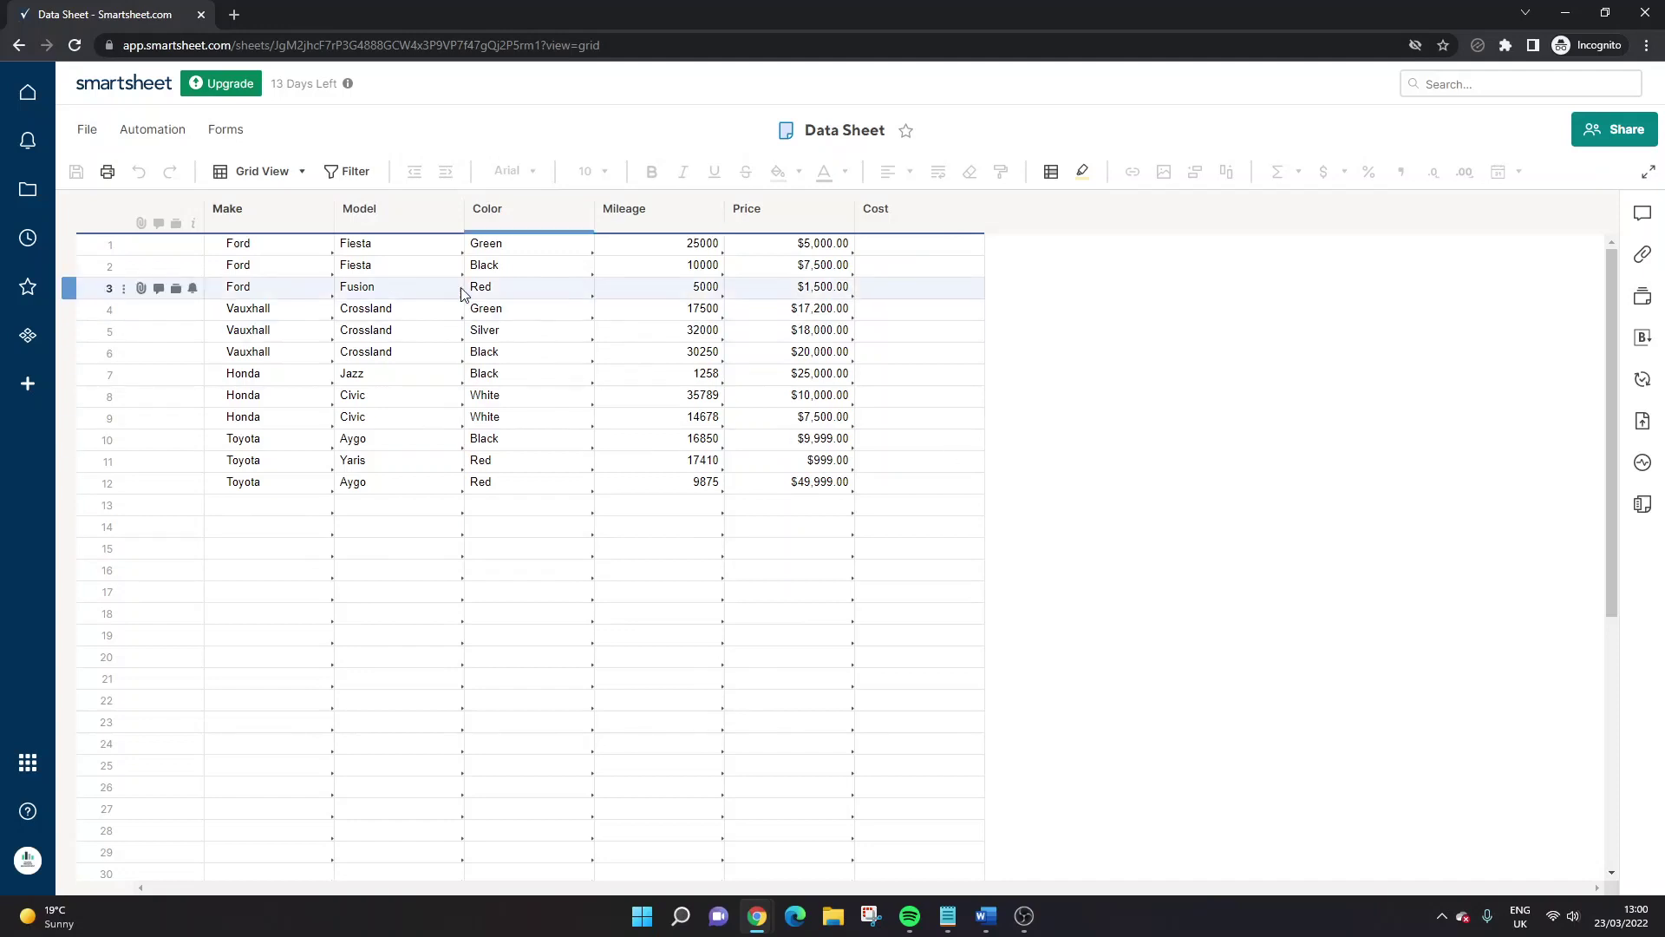
click(239, 246)
click(527, 524)
click(791, 482)
click(340, 486)
click(302, 487)
click(789, 486)
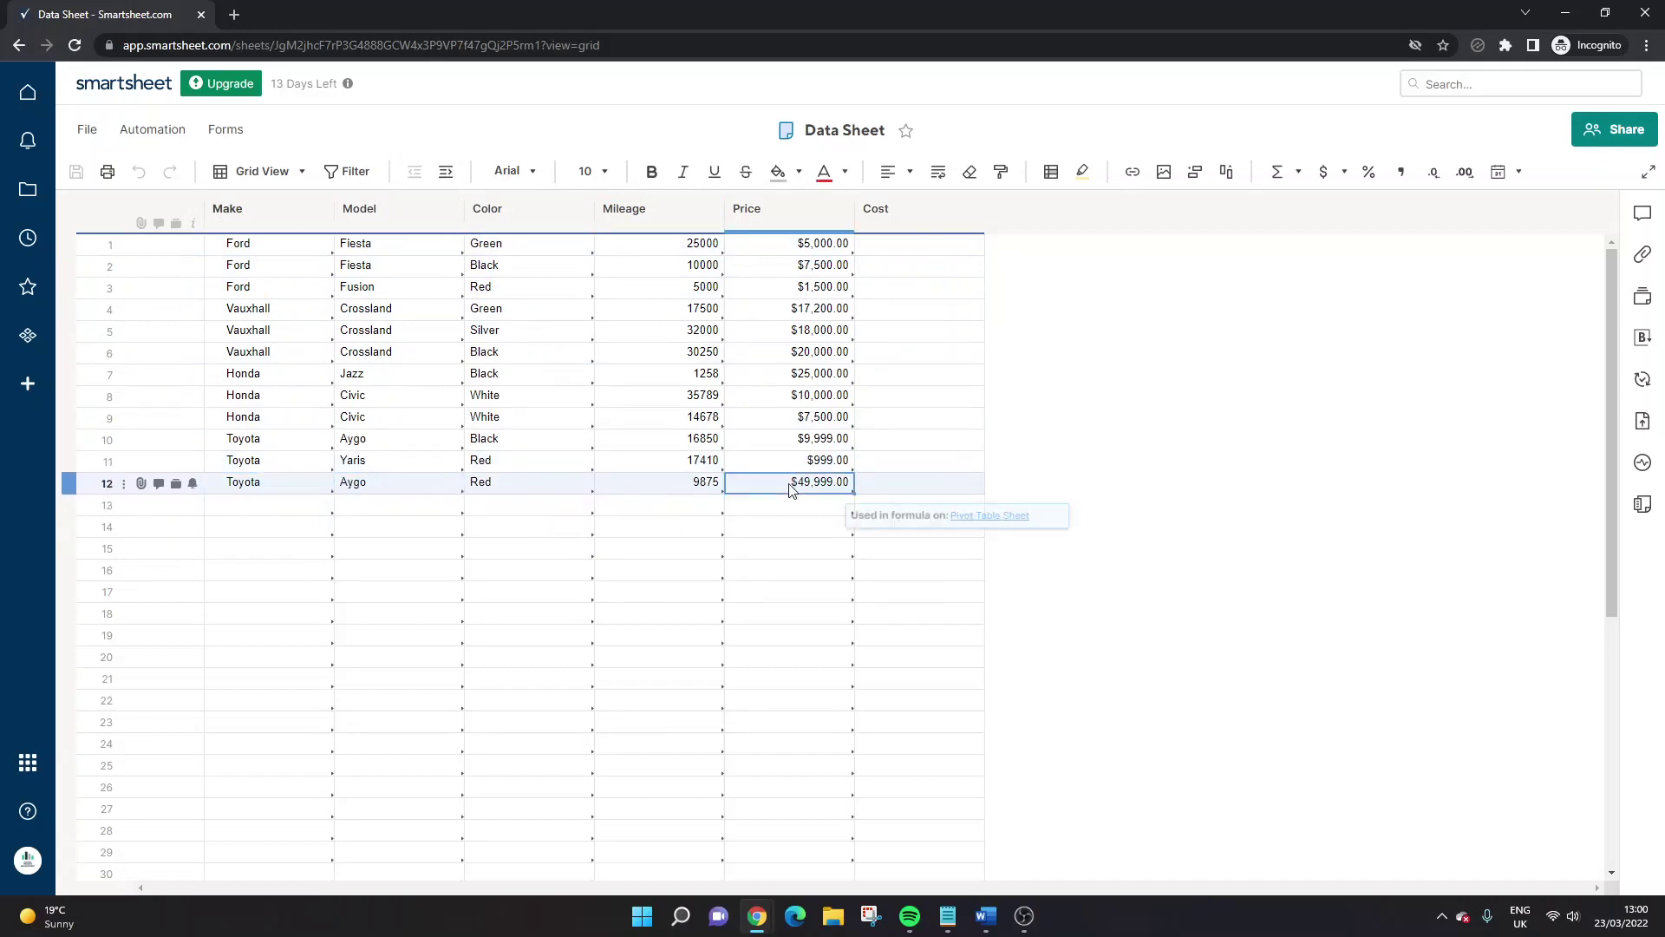
click(1149, 494)
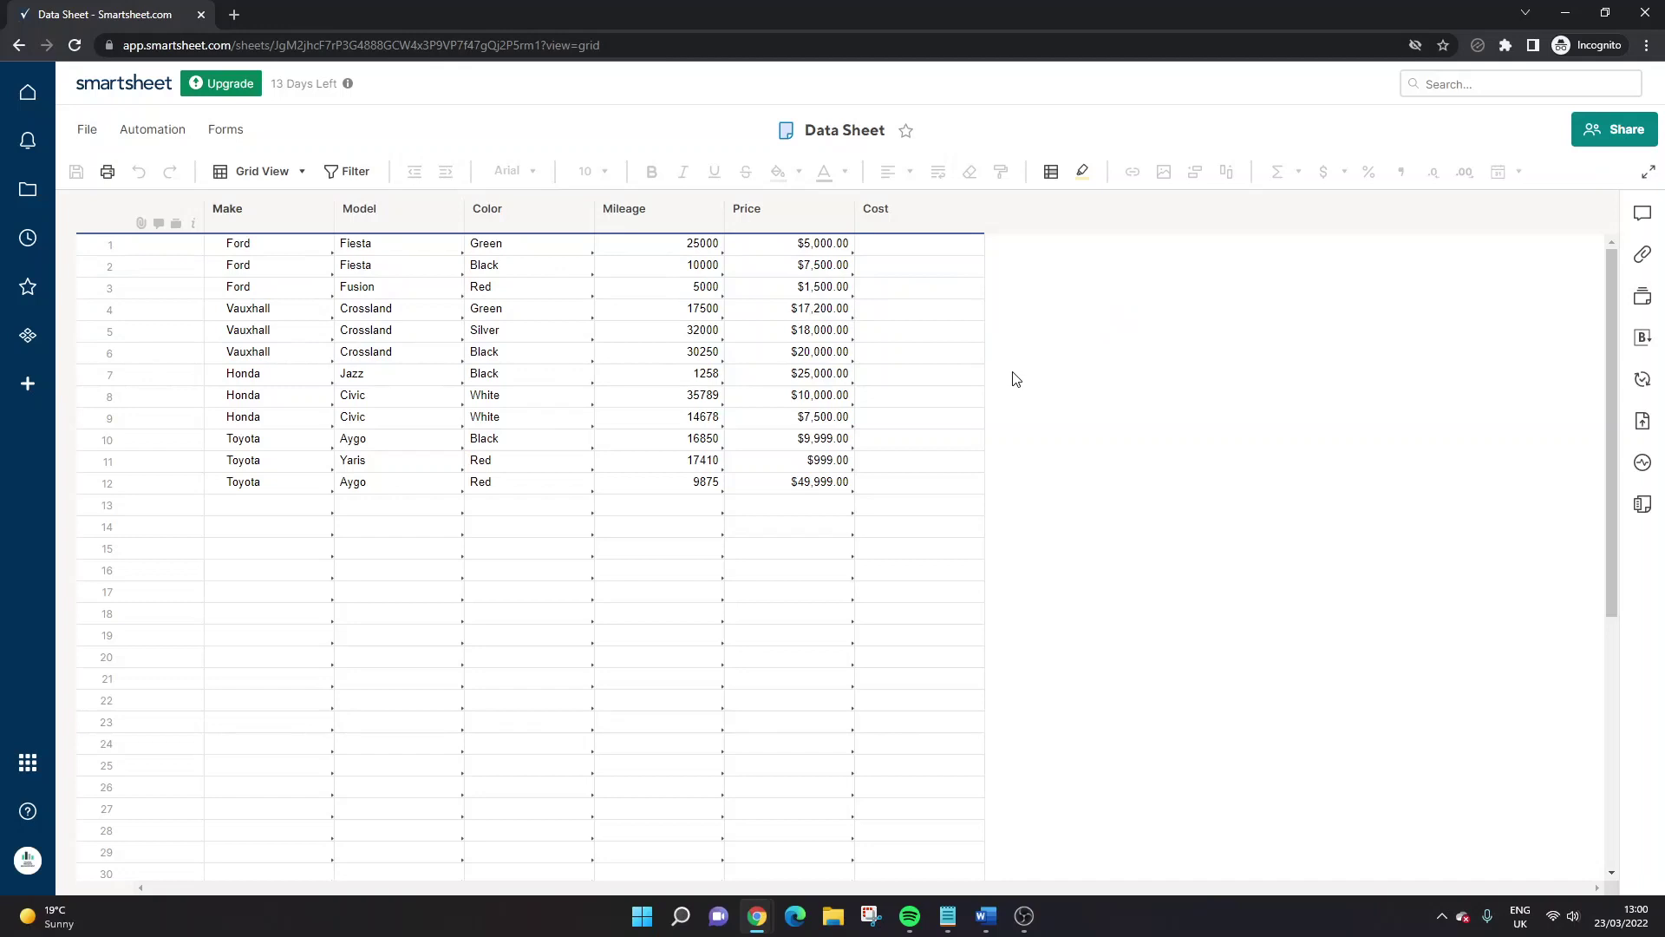
click(646, 423)
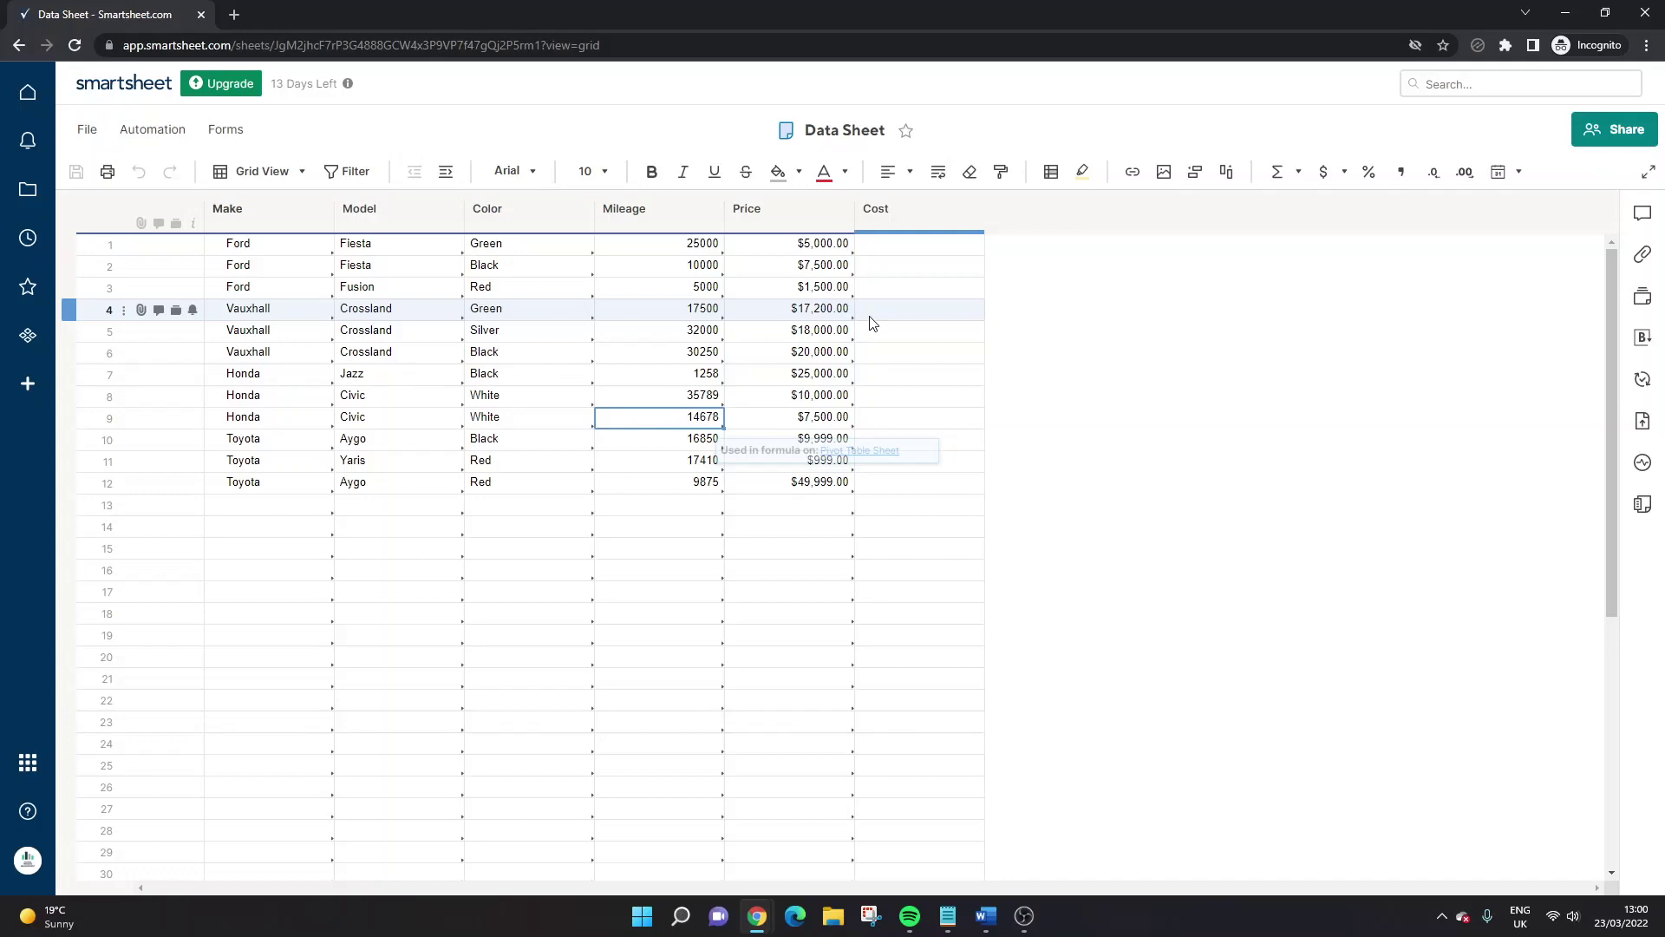
- Open the Pivot Table Sheet from the workspace and close the Conversations panel
click(19, 47)
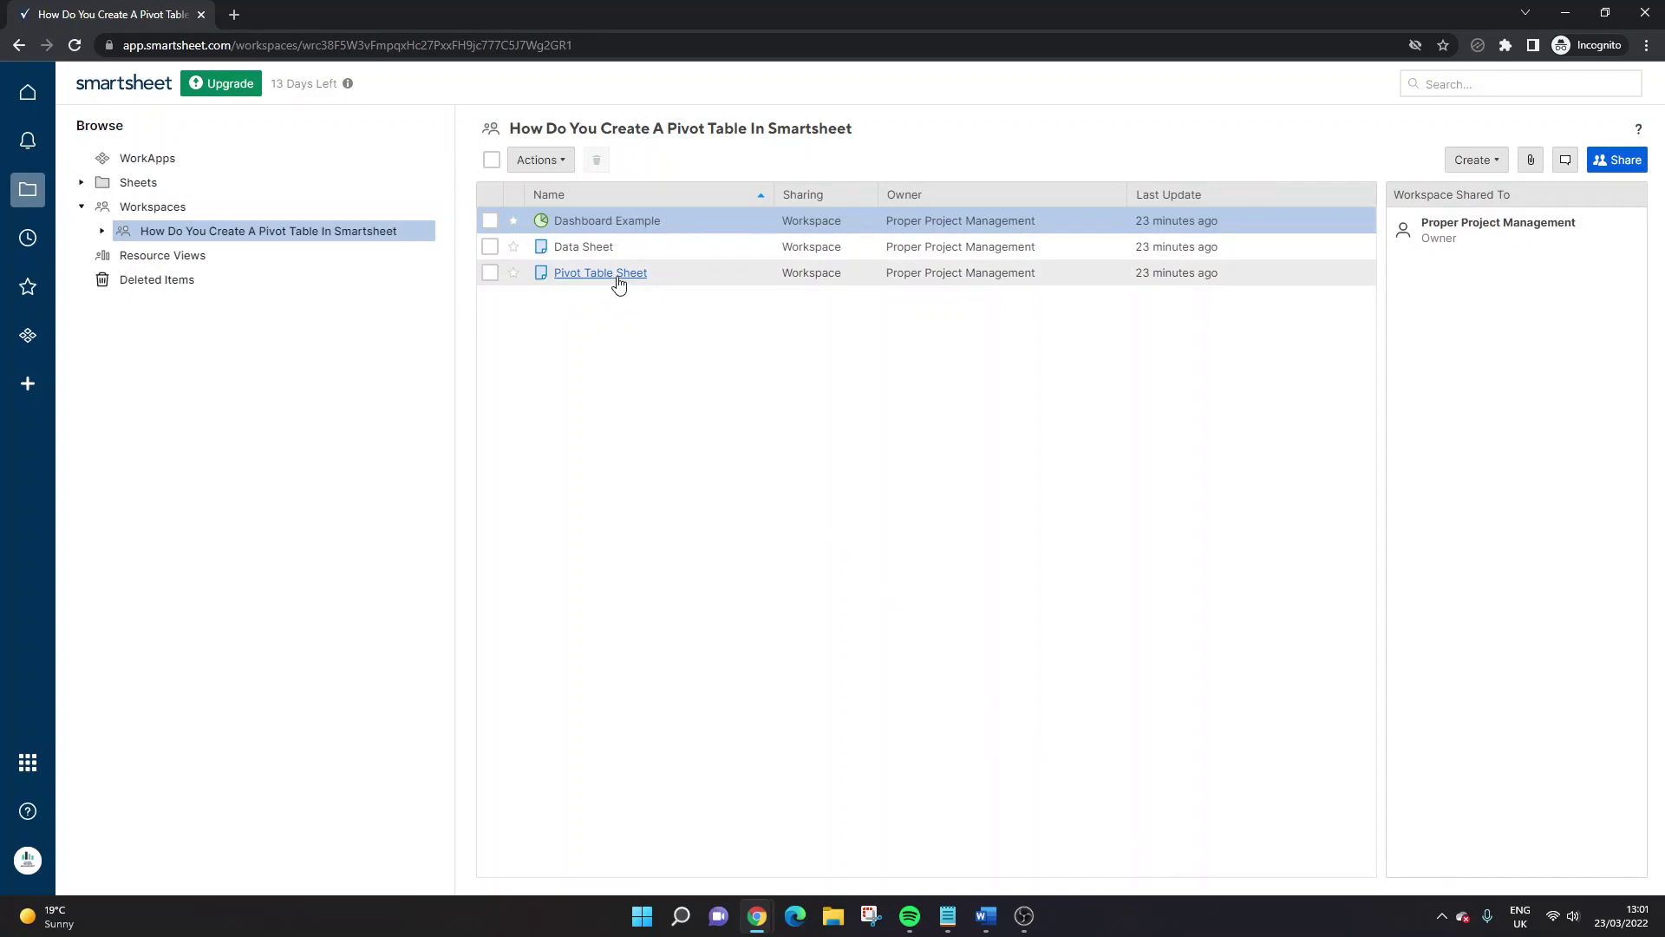
click(619, 274)
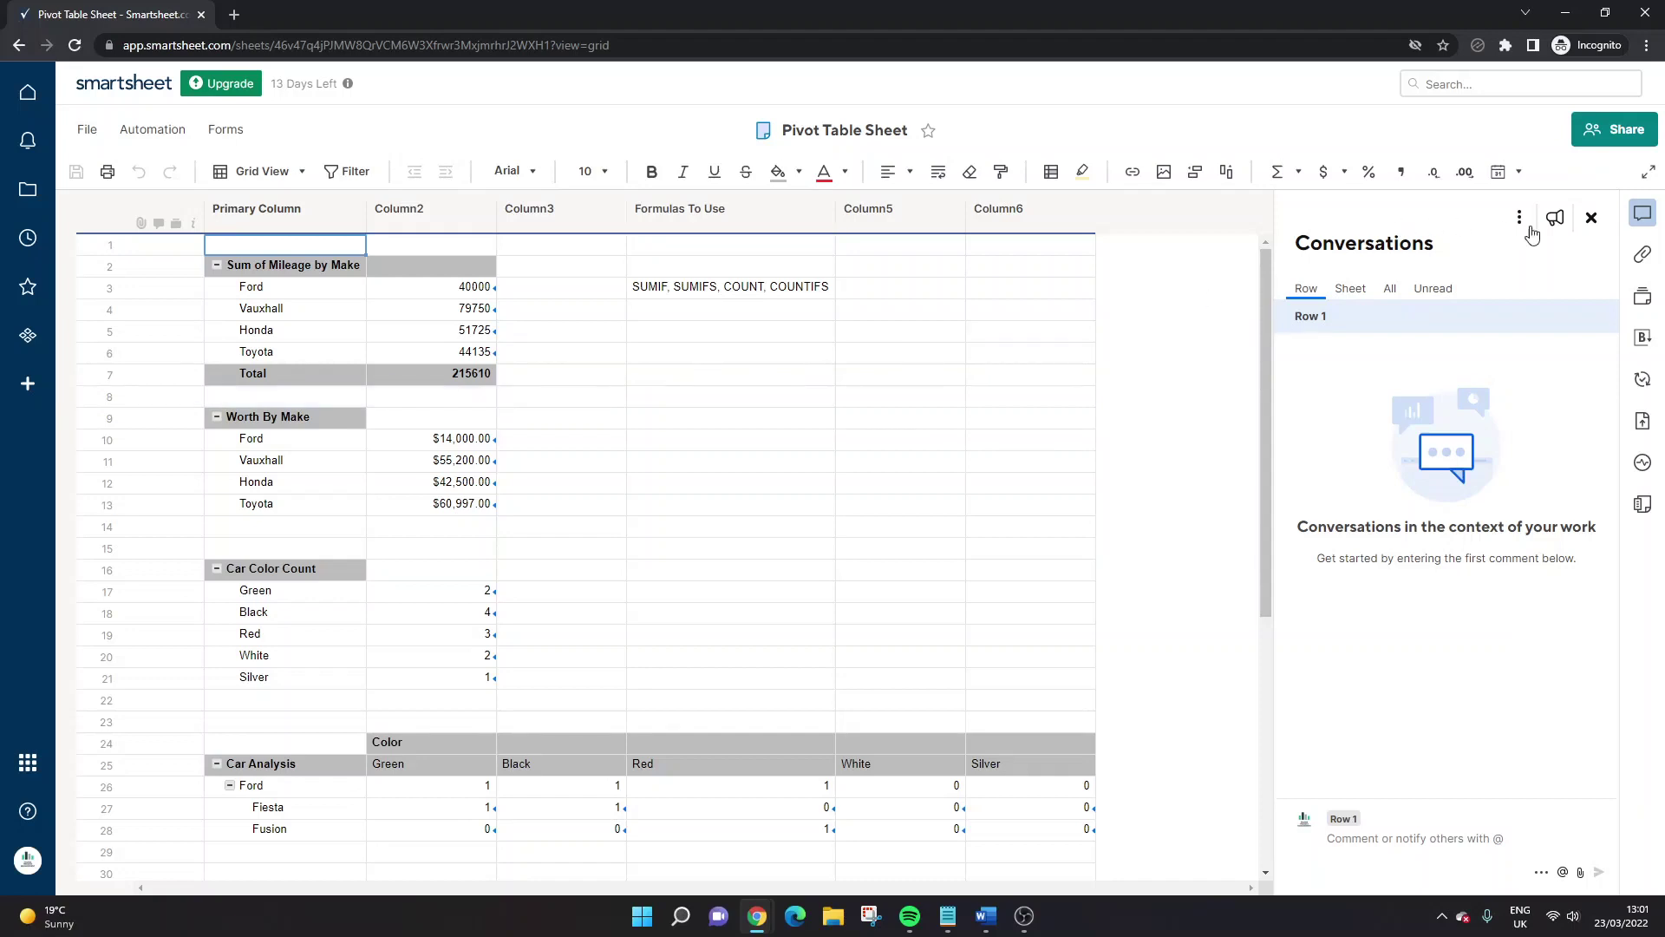
click(1591, 218)
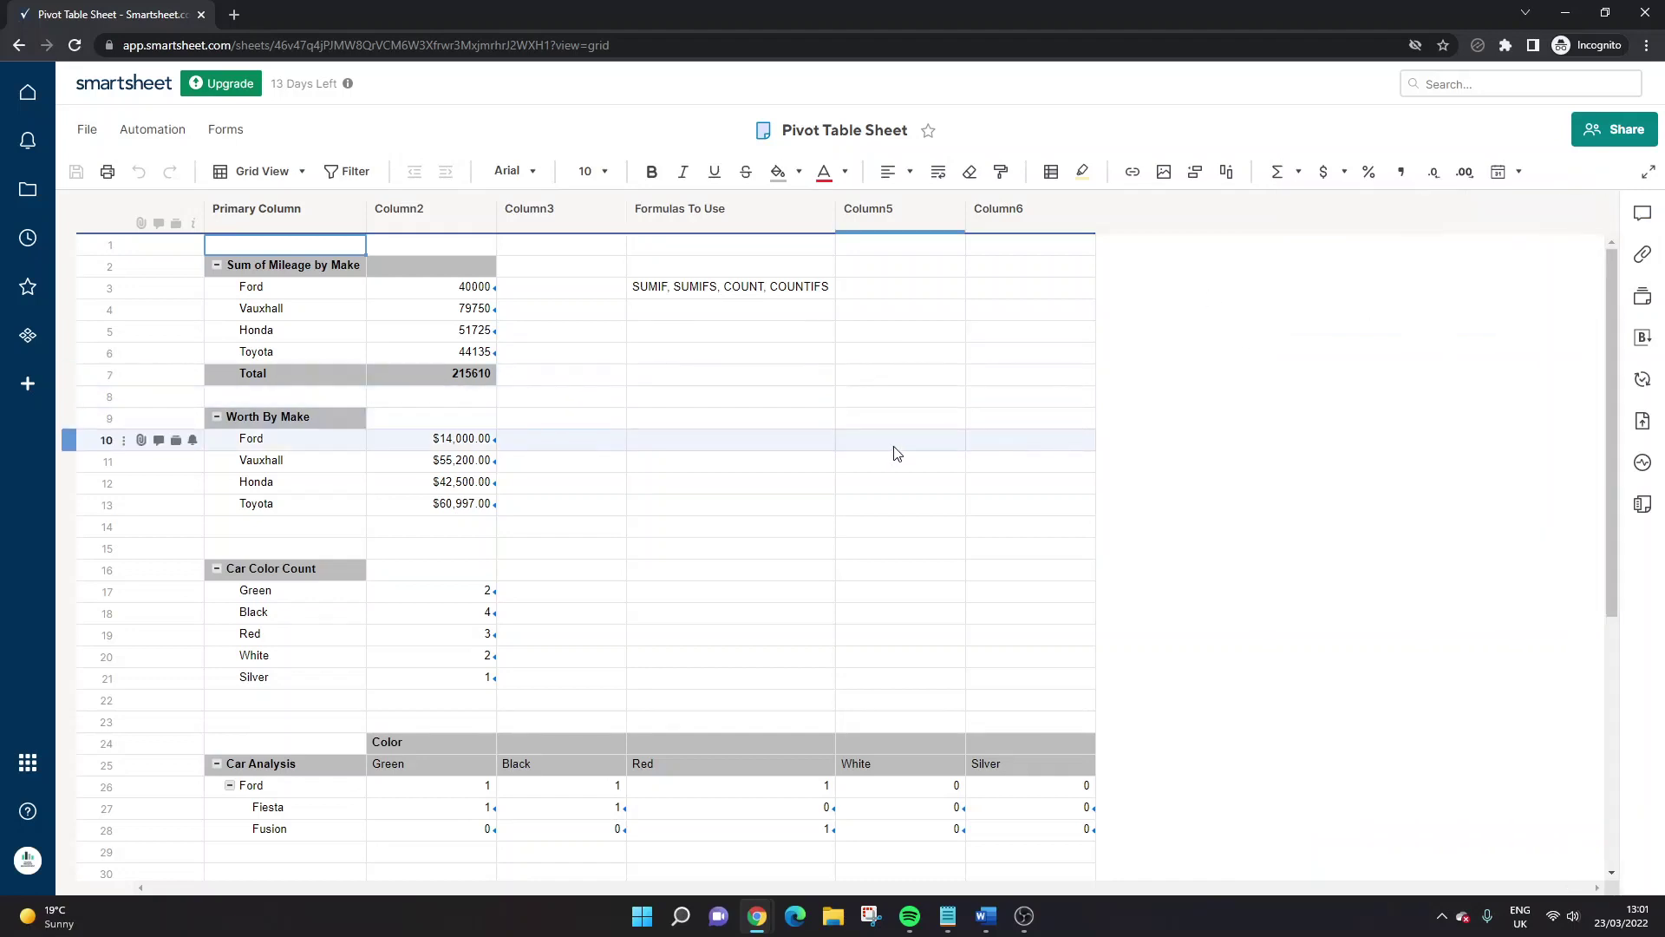
- Look over the SUMIF/COUNTIFS note, the Sum of Mileage by Make table and the Worth By Make heading
click(683, 287)
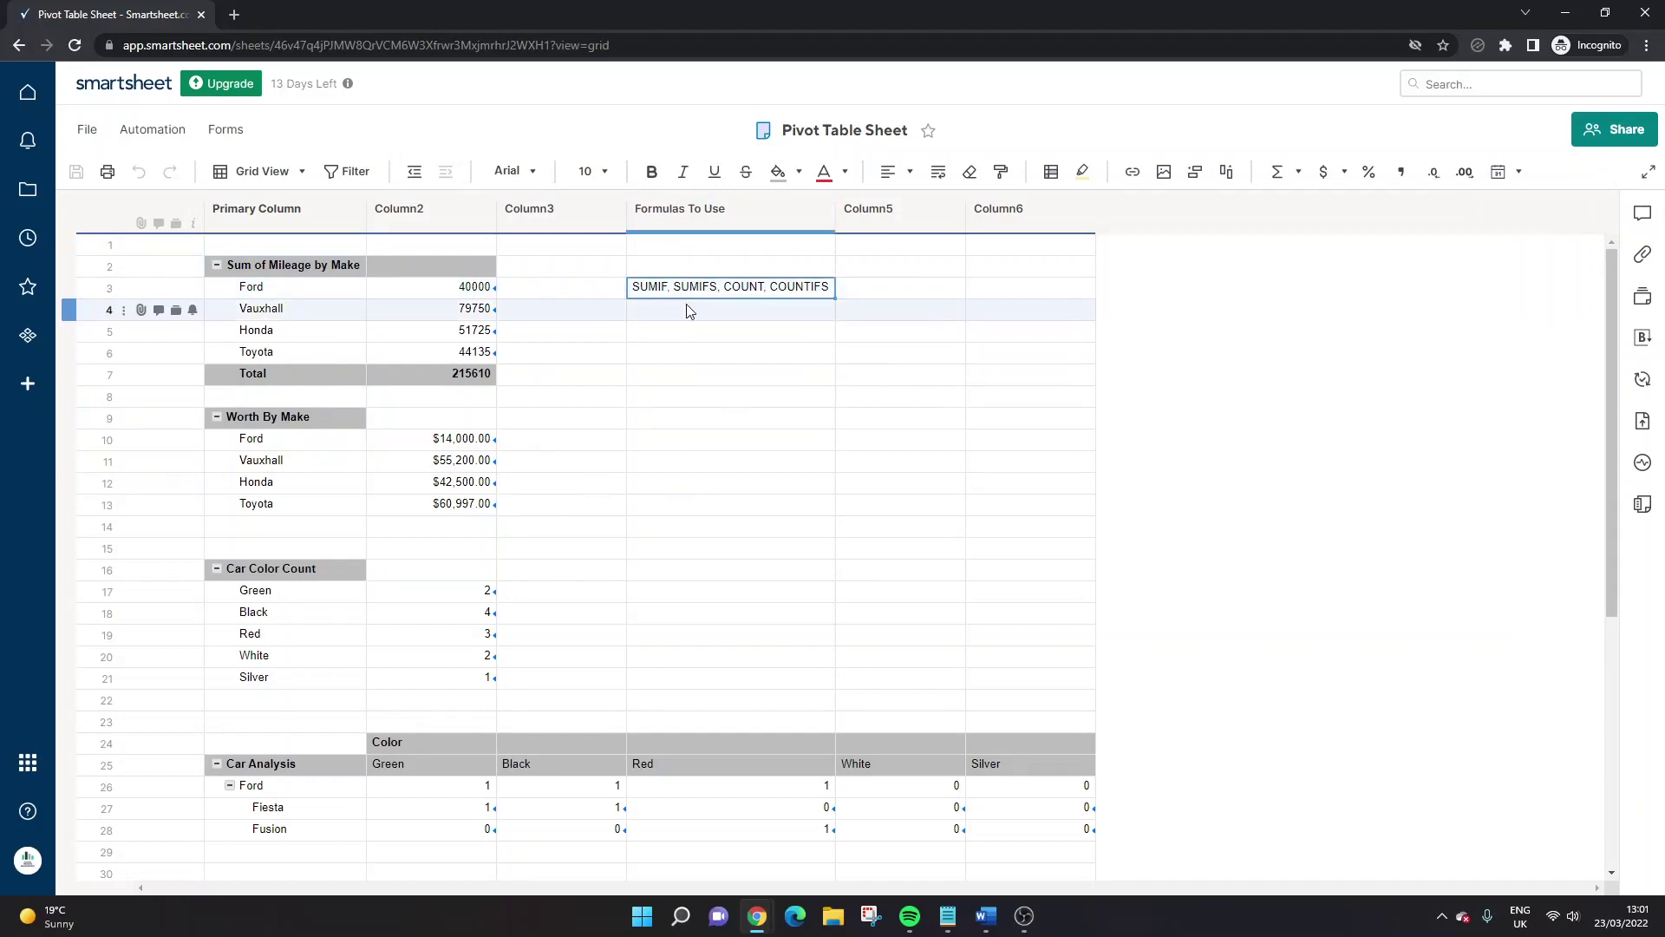
drag(286, 267, 460, 467)
click(721, 440)
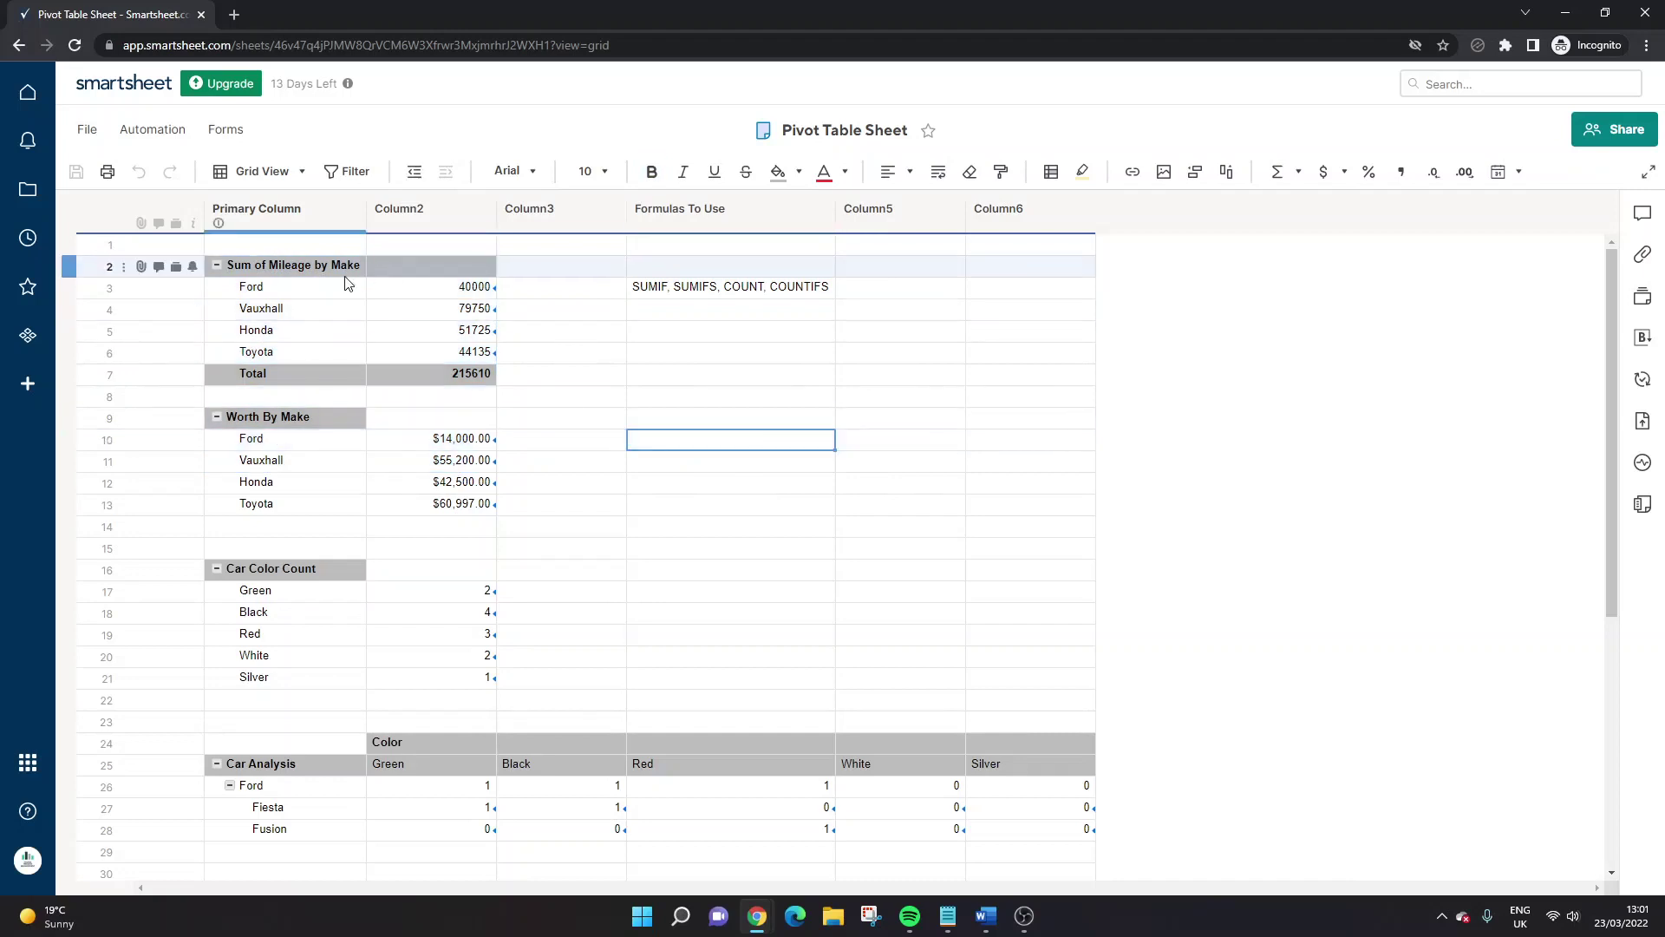
click(335, 418)
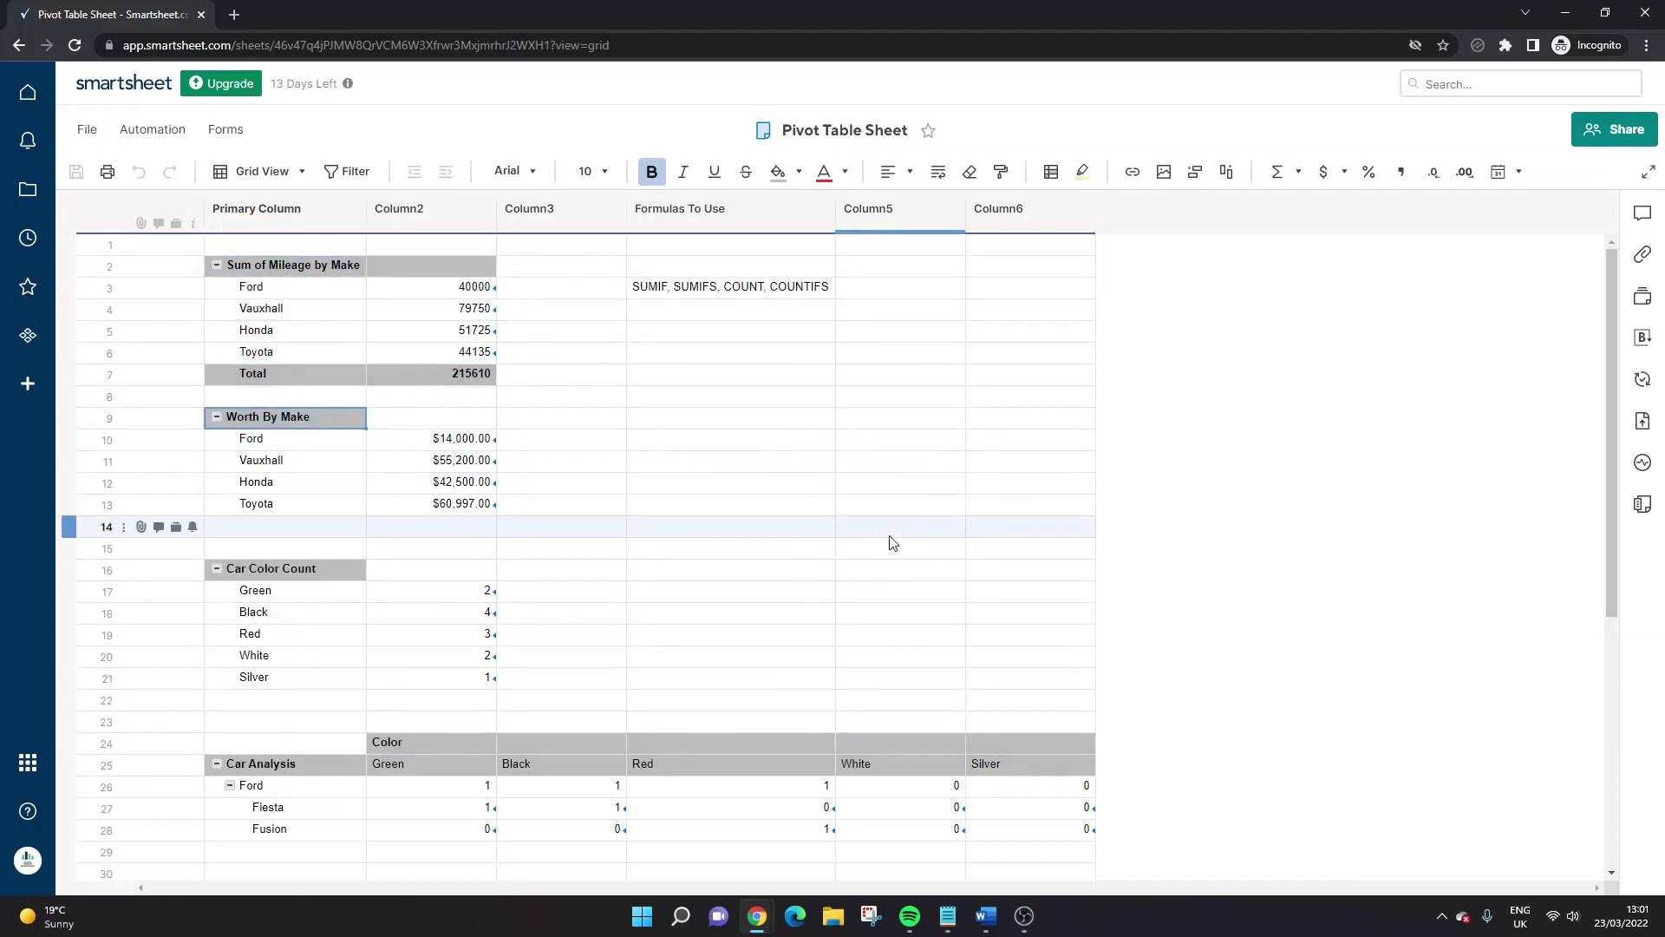
click(339, 271)
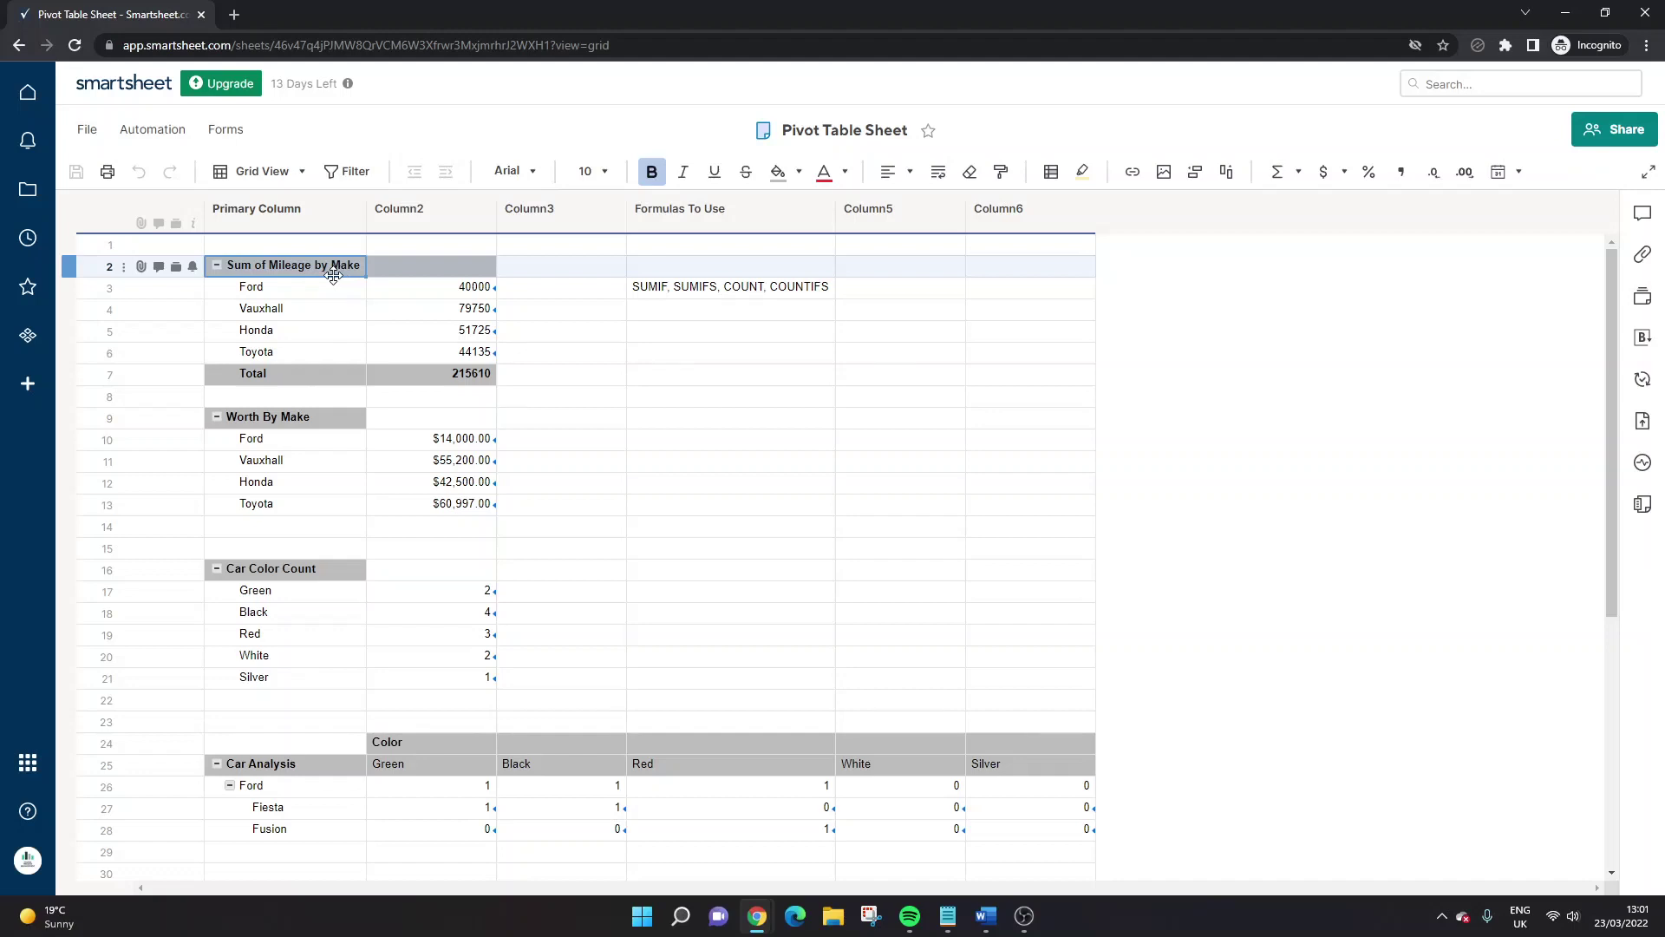
- Inspect the Ford-through-Toyota make labels and the mileage heading row, leaving the fill colour unchanged
drag(323, 287, 317, 327)
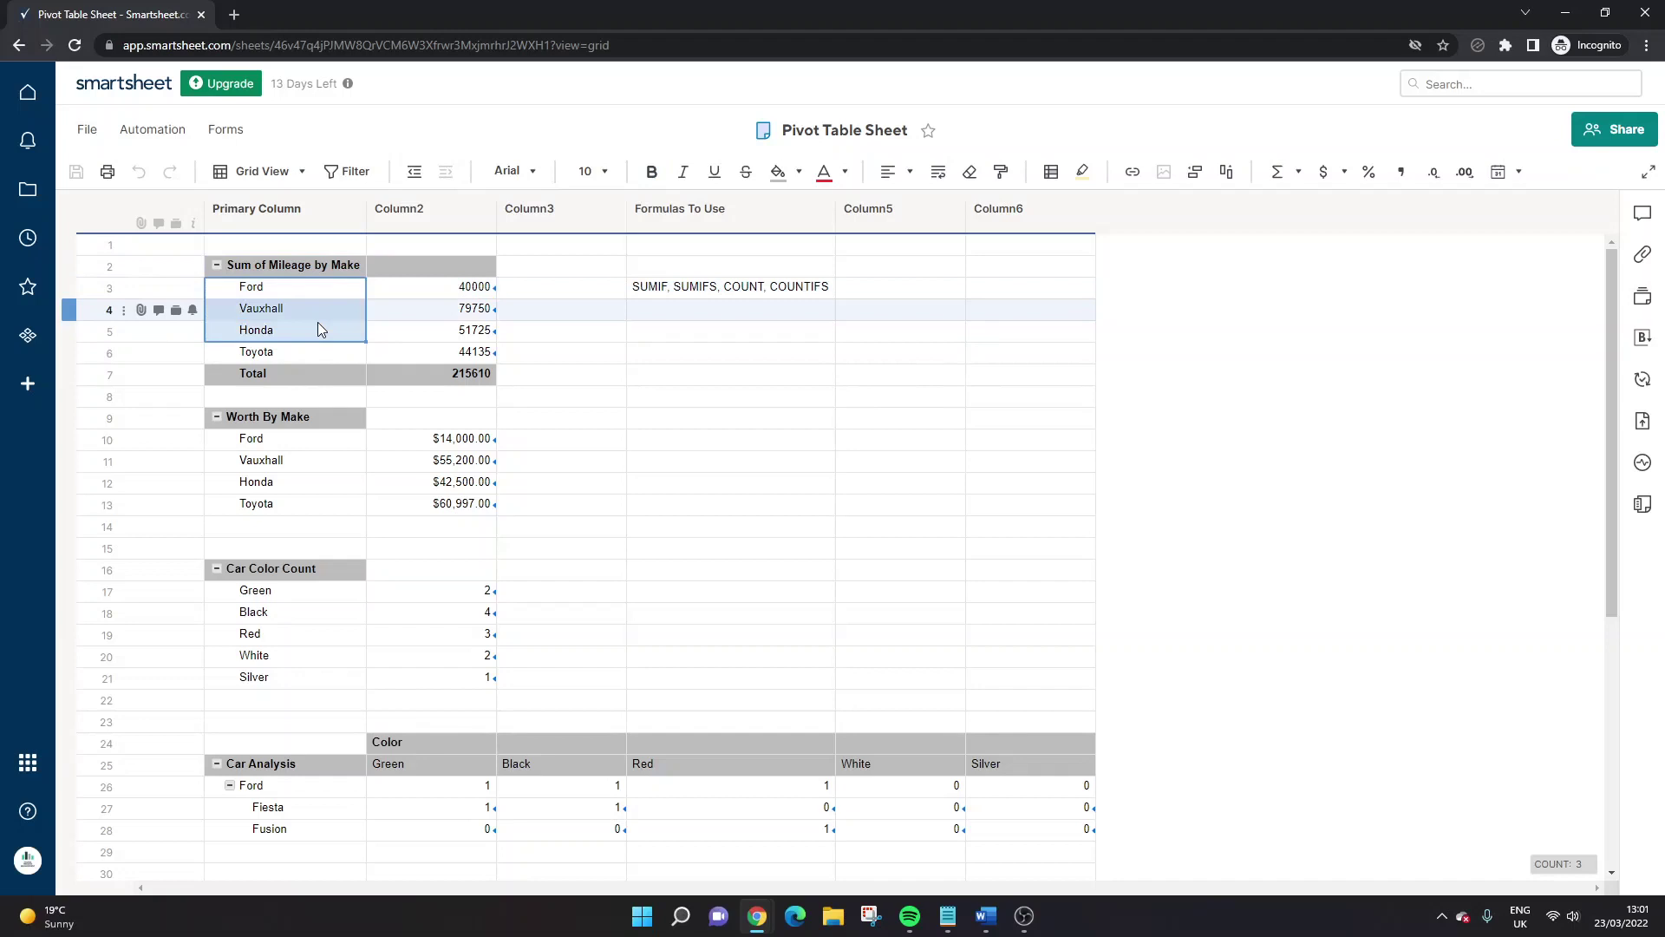
click(344, 287)
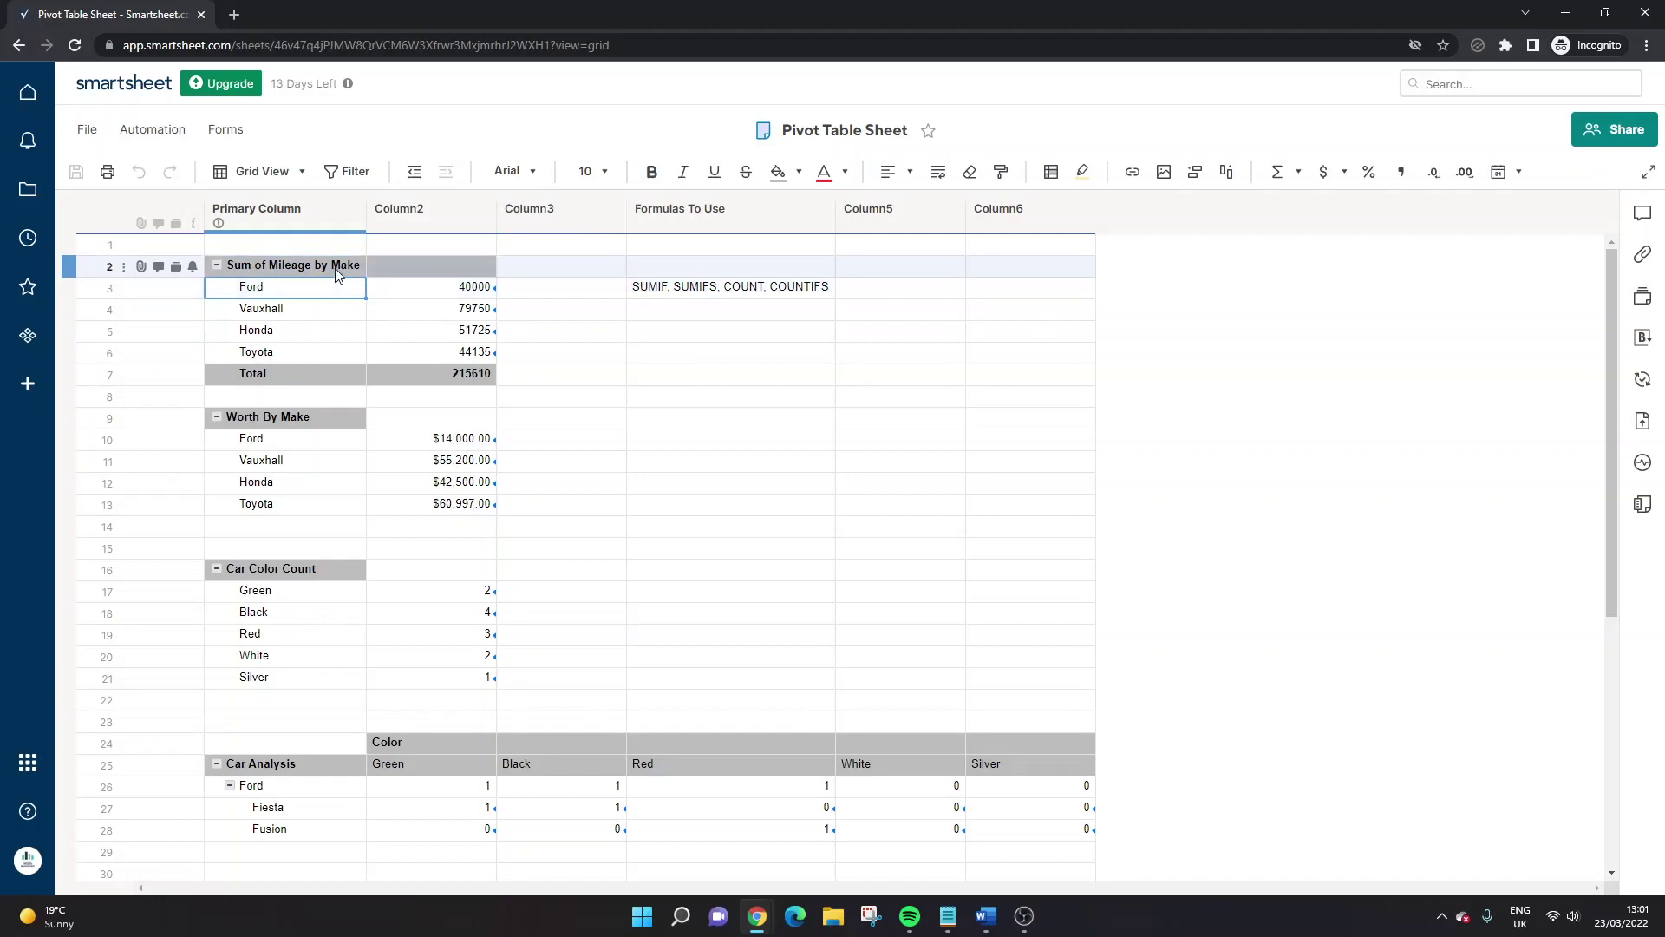
click(335, 266)
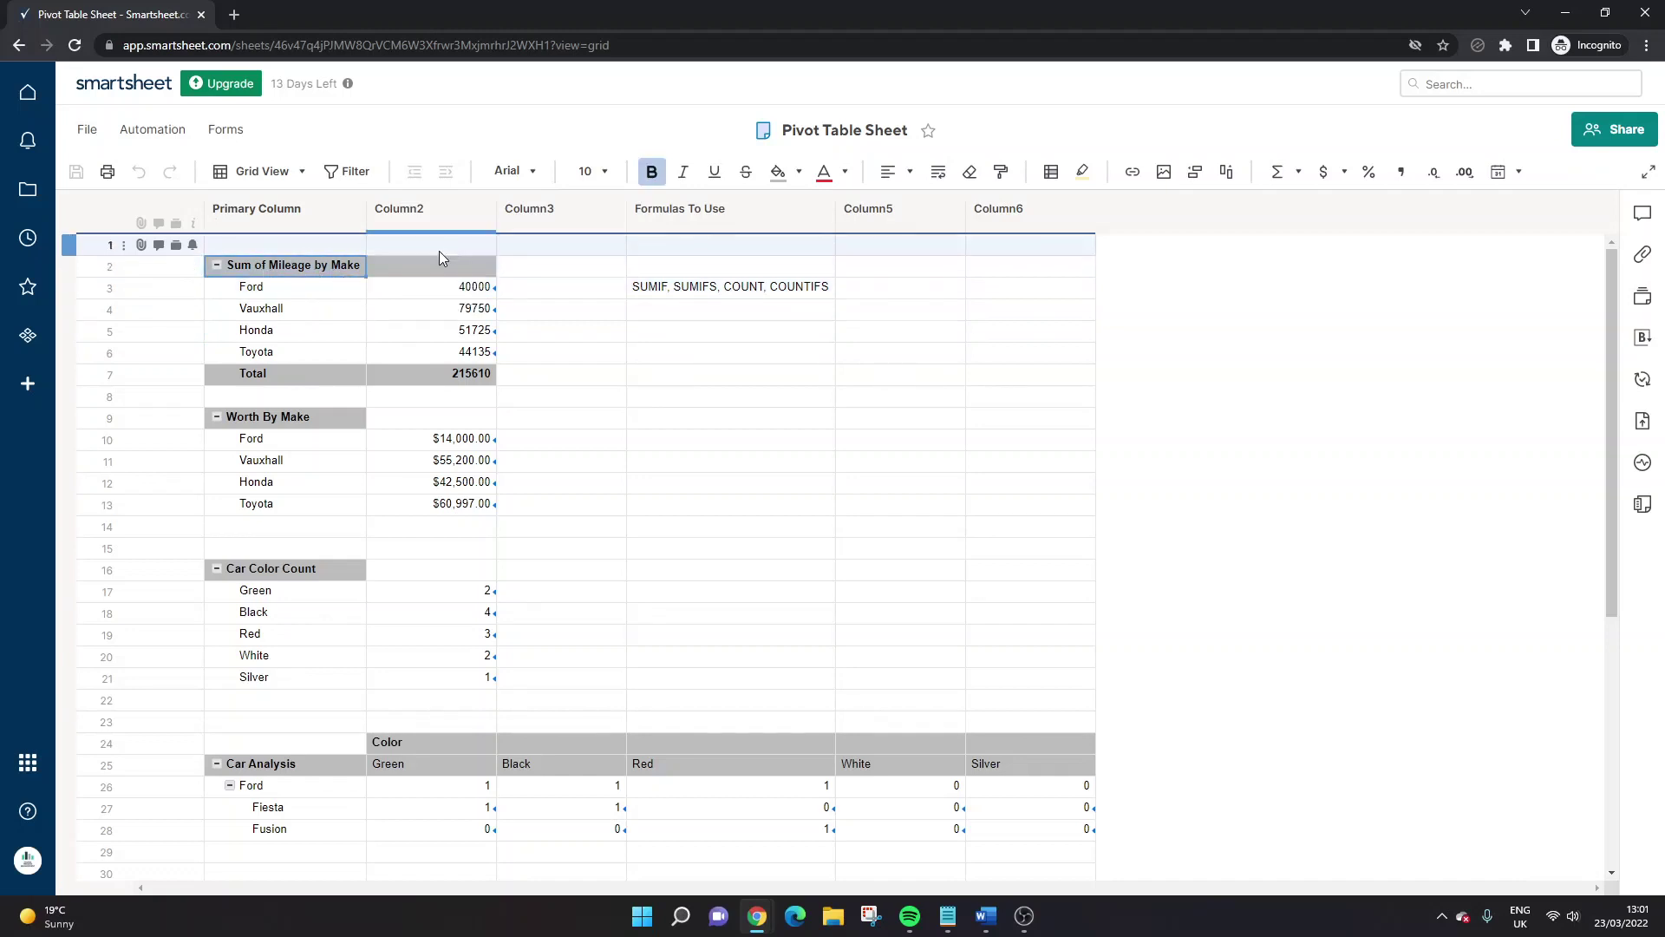
drag(384, 266, 338, 271)
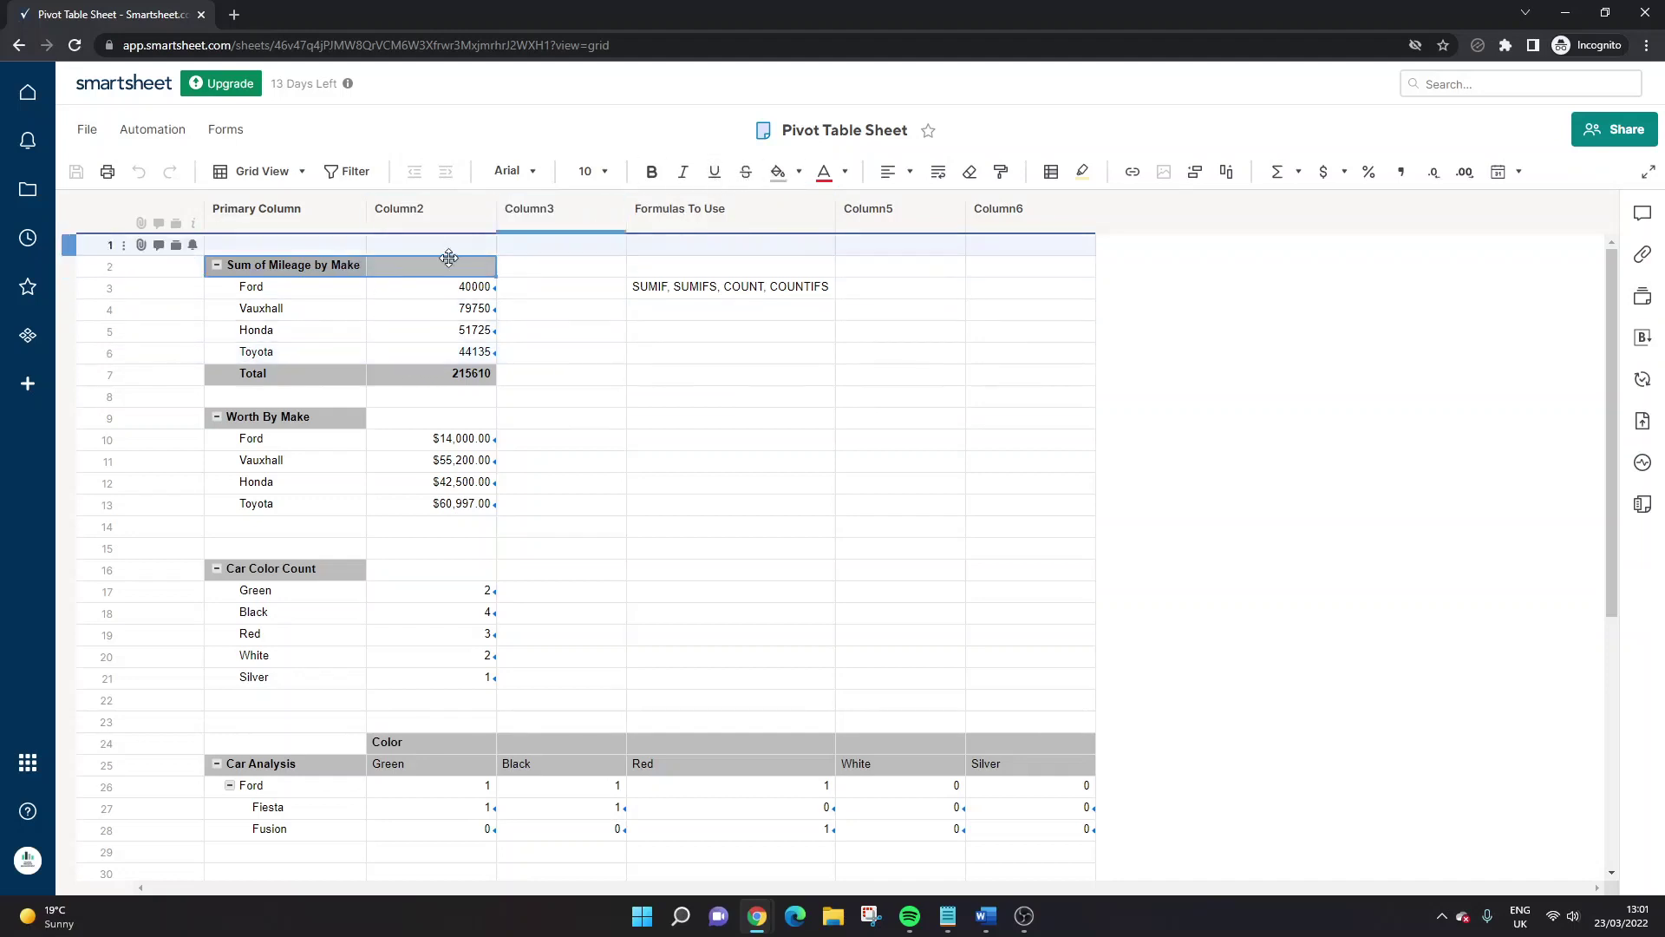
key(Right)
click(798, 173)
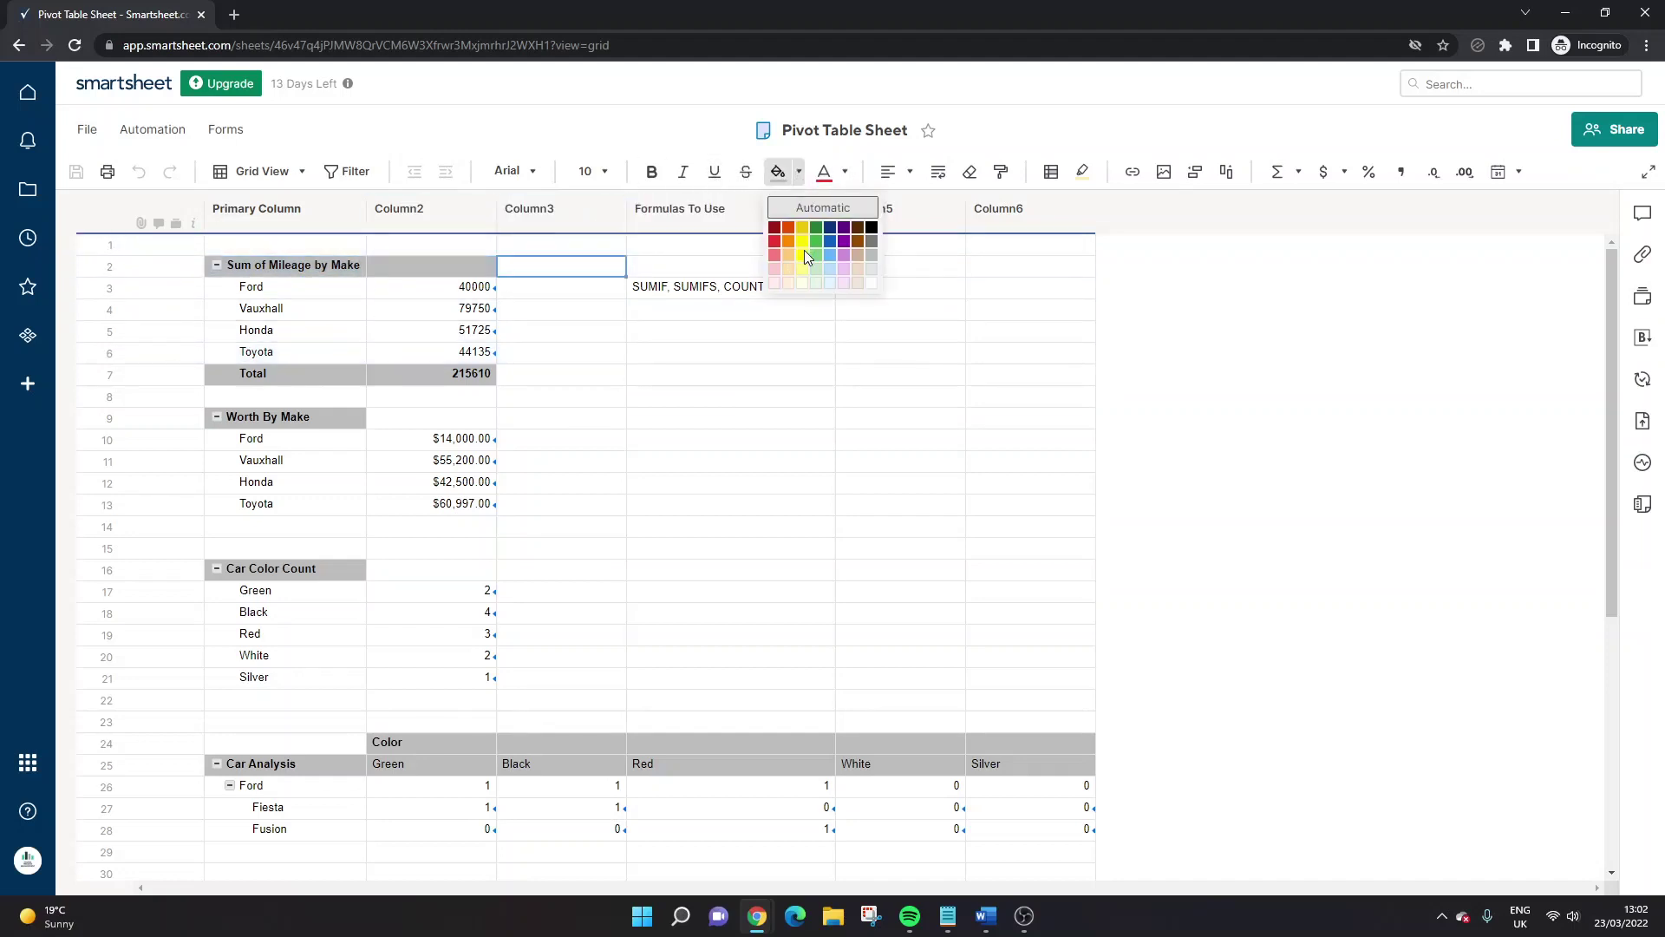
click(560, 311)
click(278, 271)
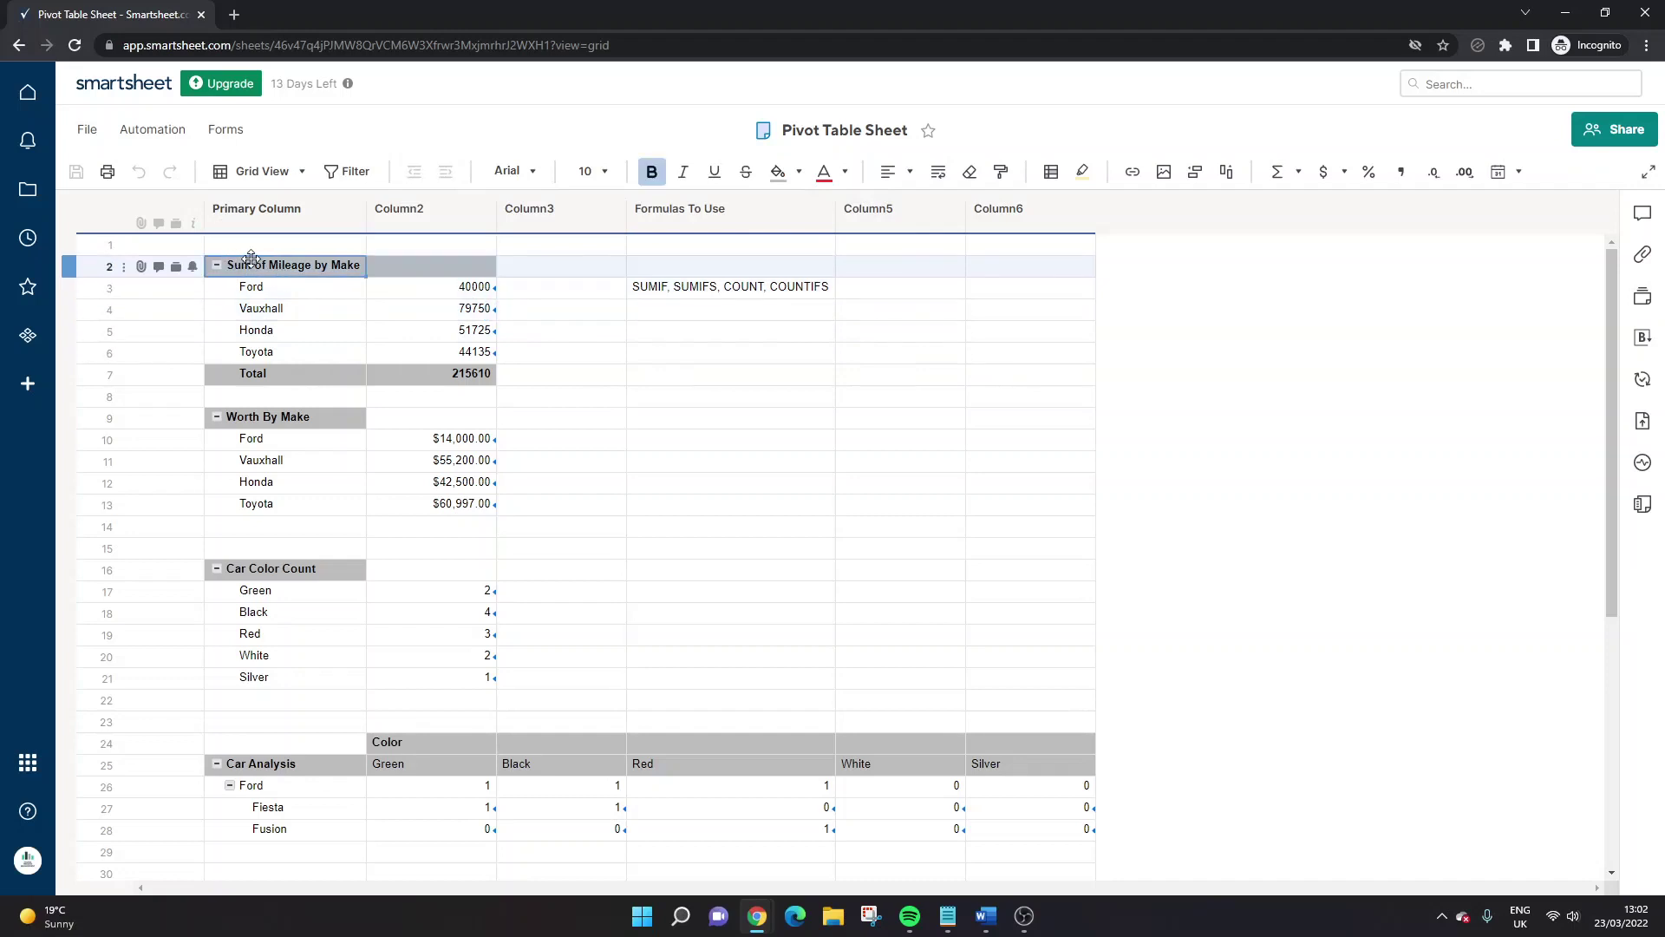
click(265, 289)
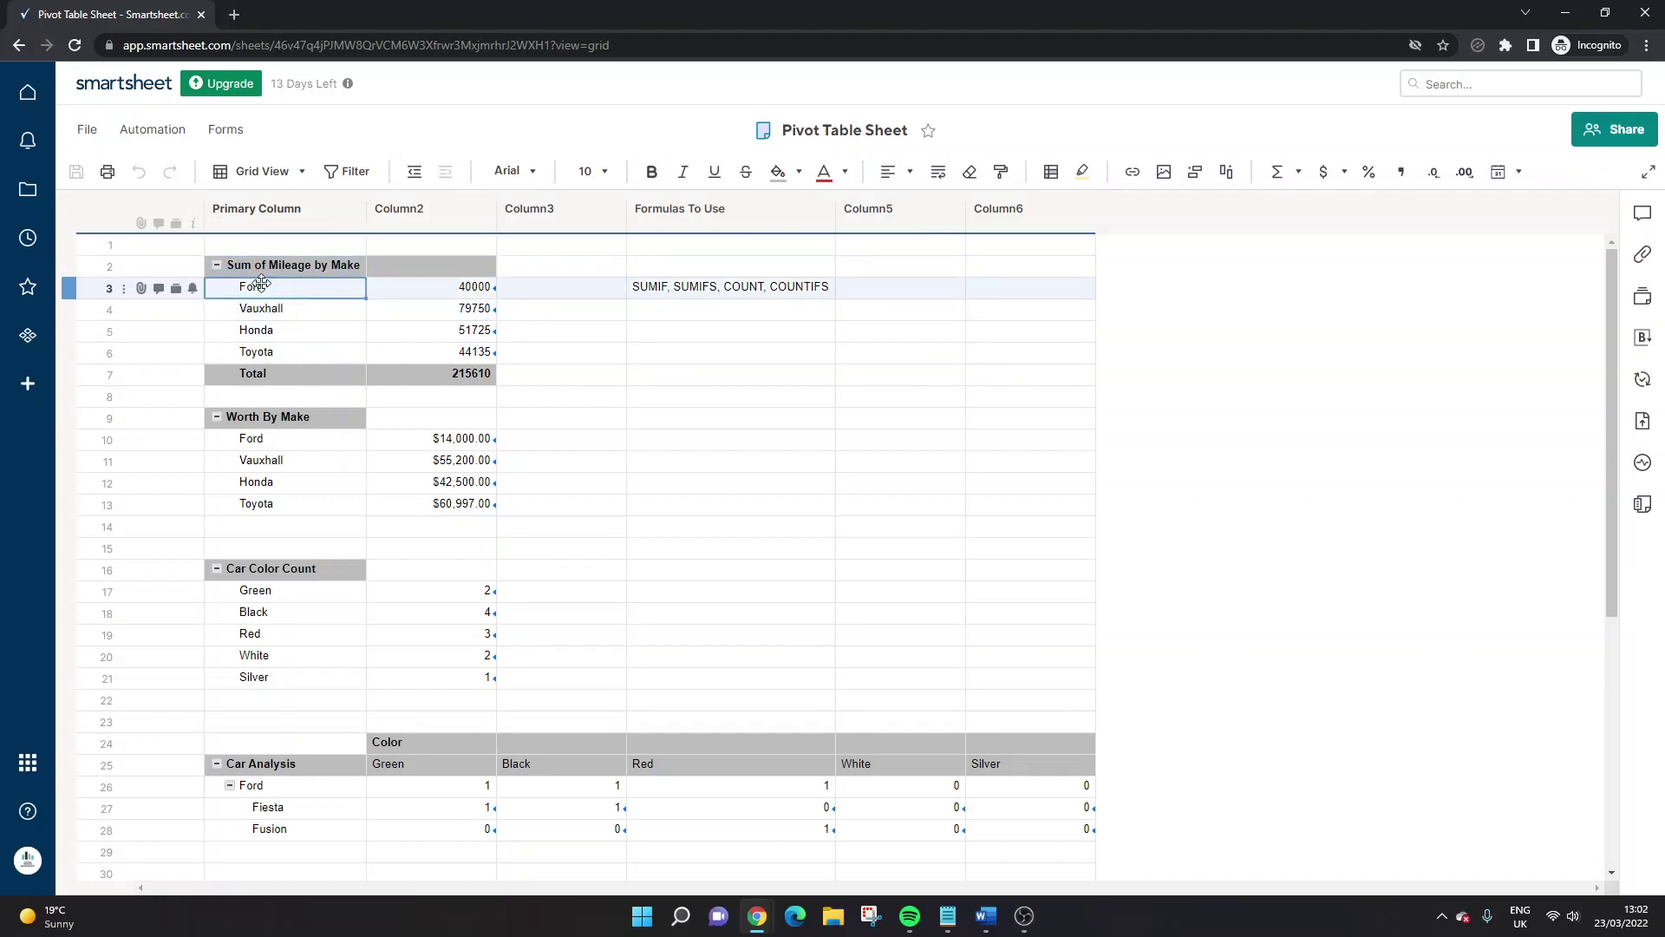
shift+click(283, 353)
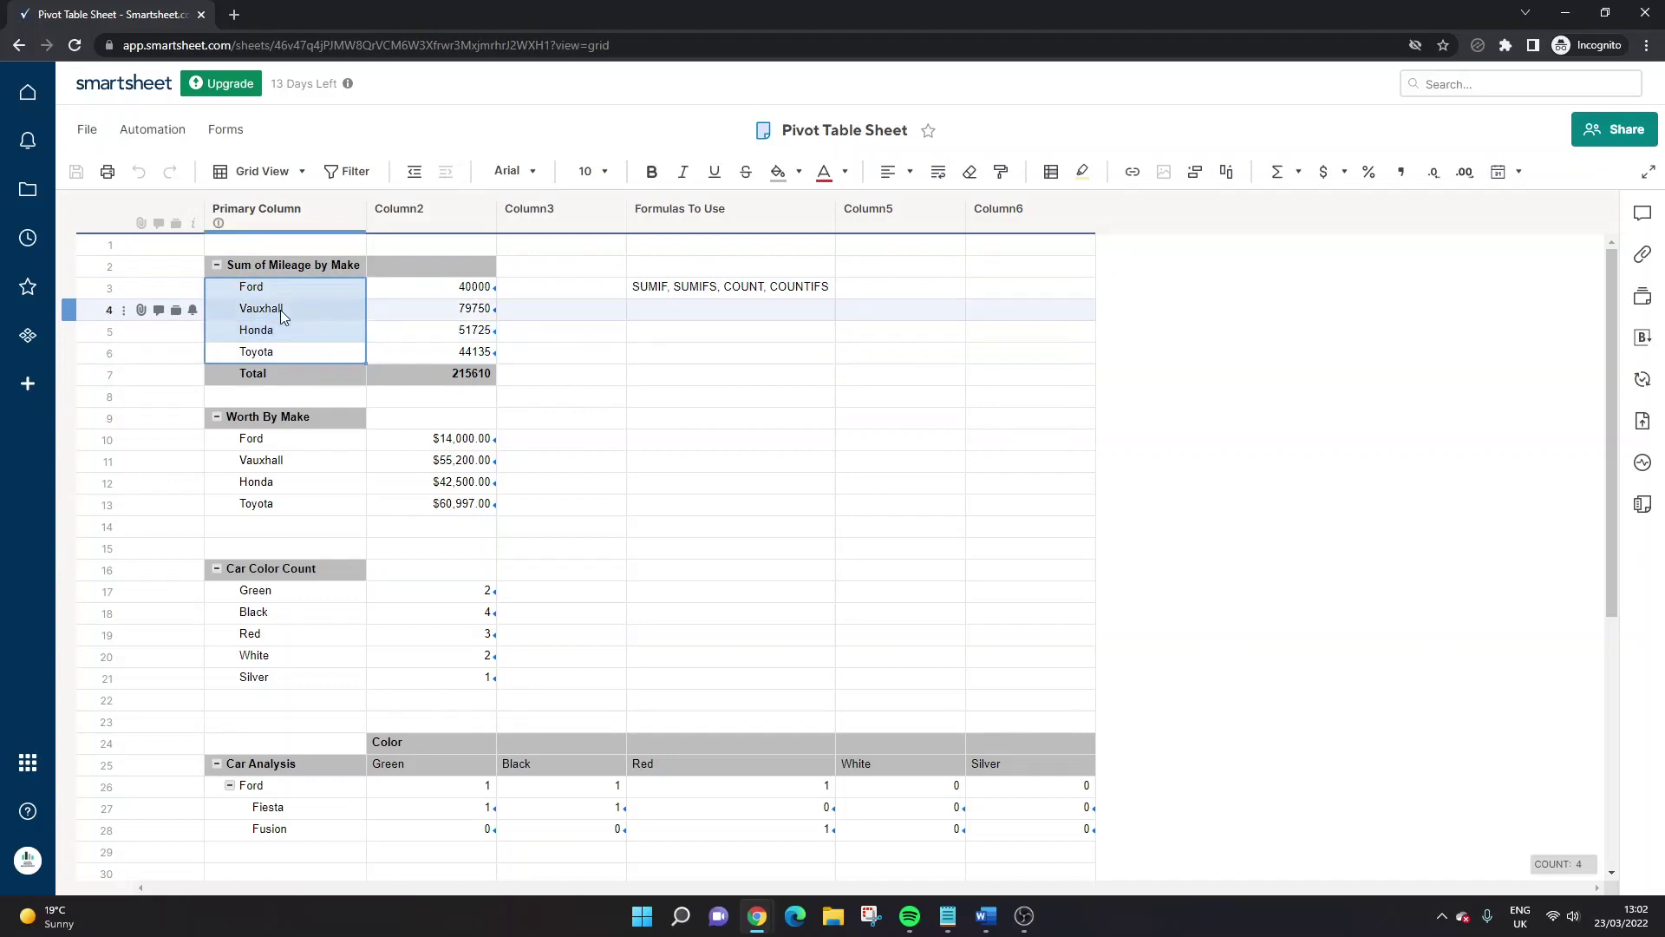
- Open the Data Sheet in a new browser tab and dismiss the trial upgrade notice
click(40, 186)
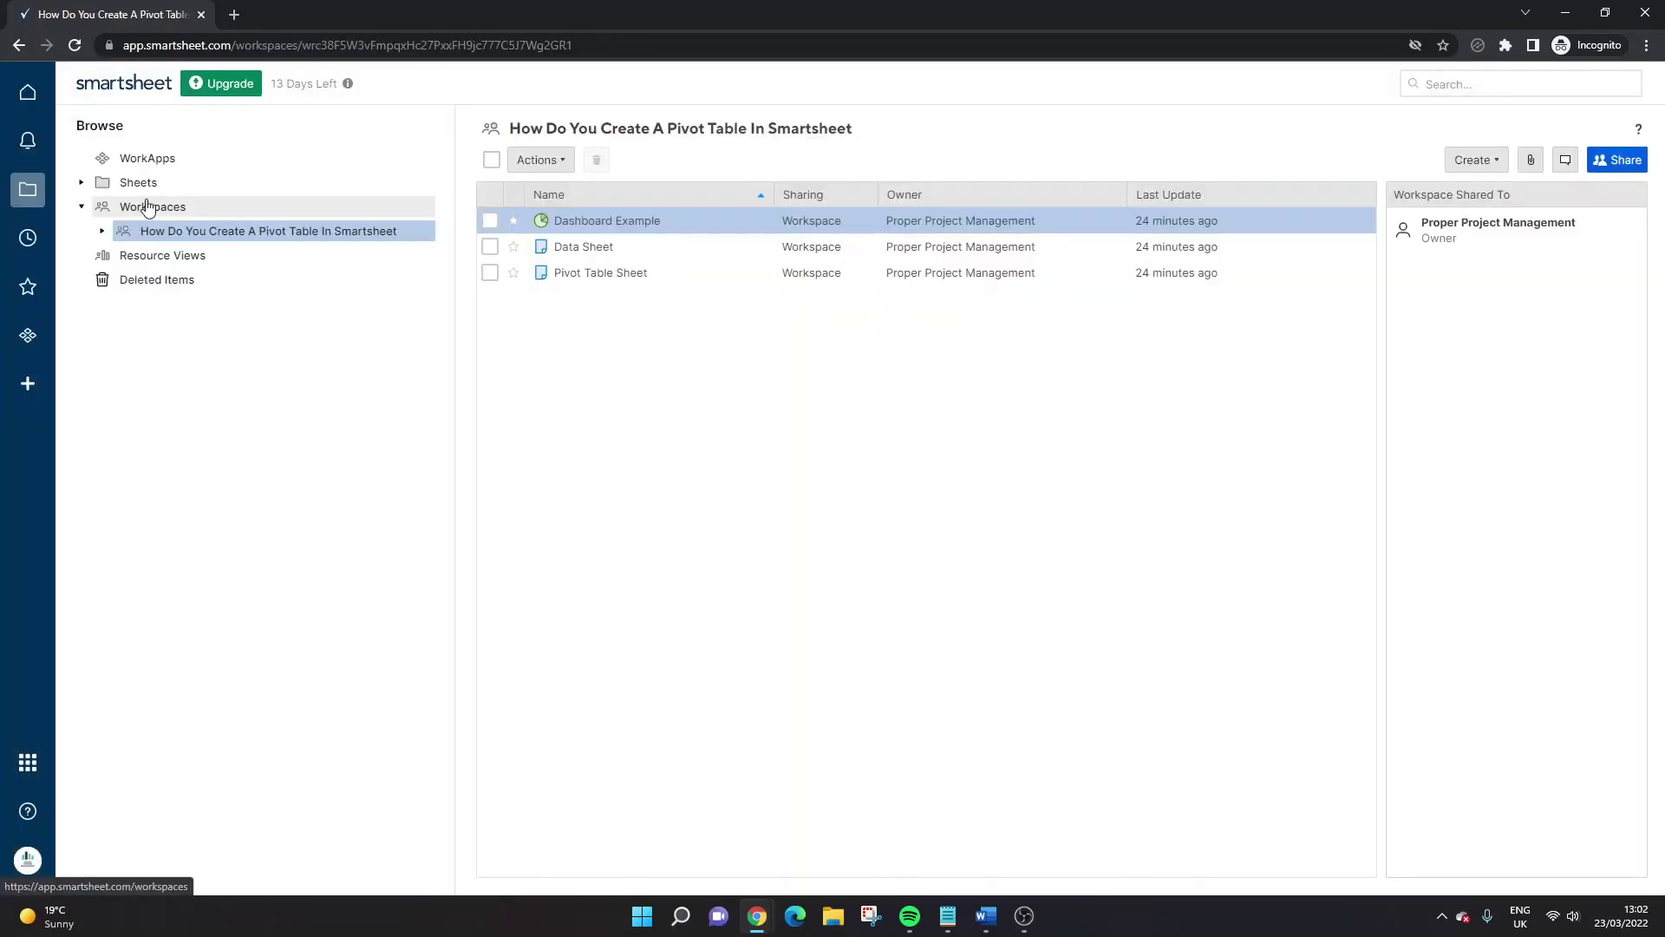
right_click(600, 253)
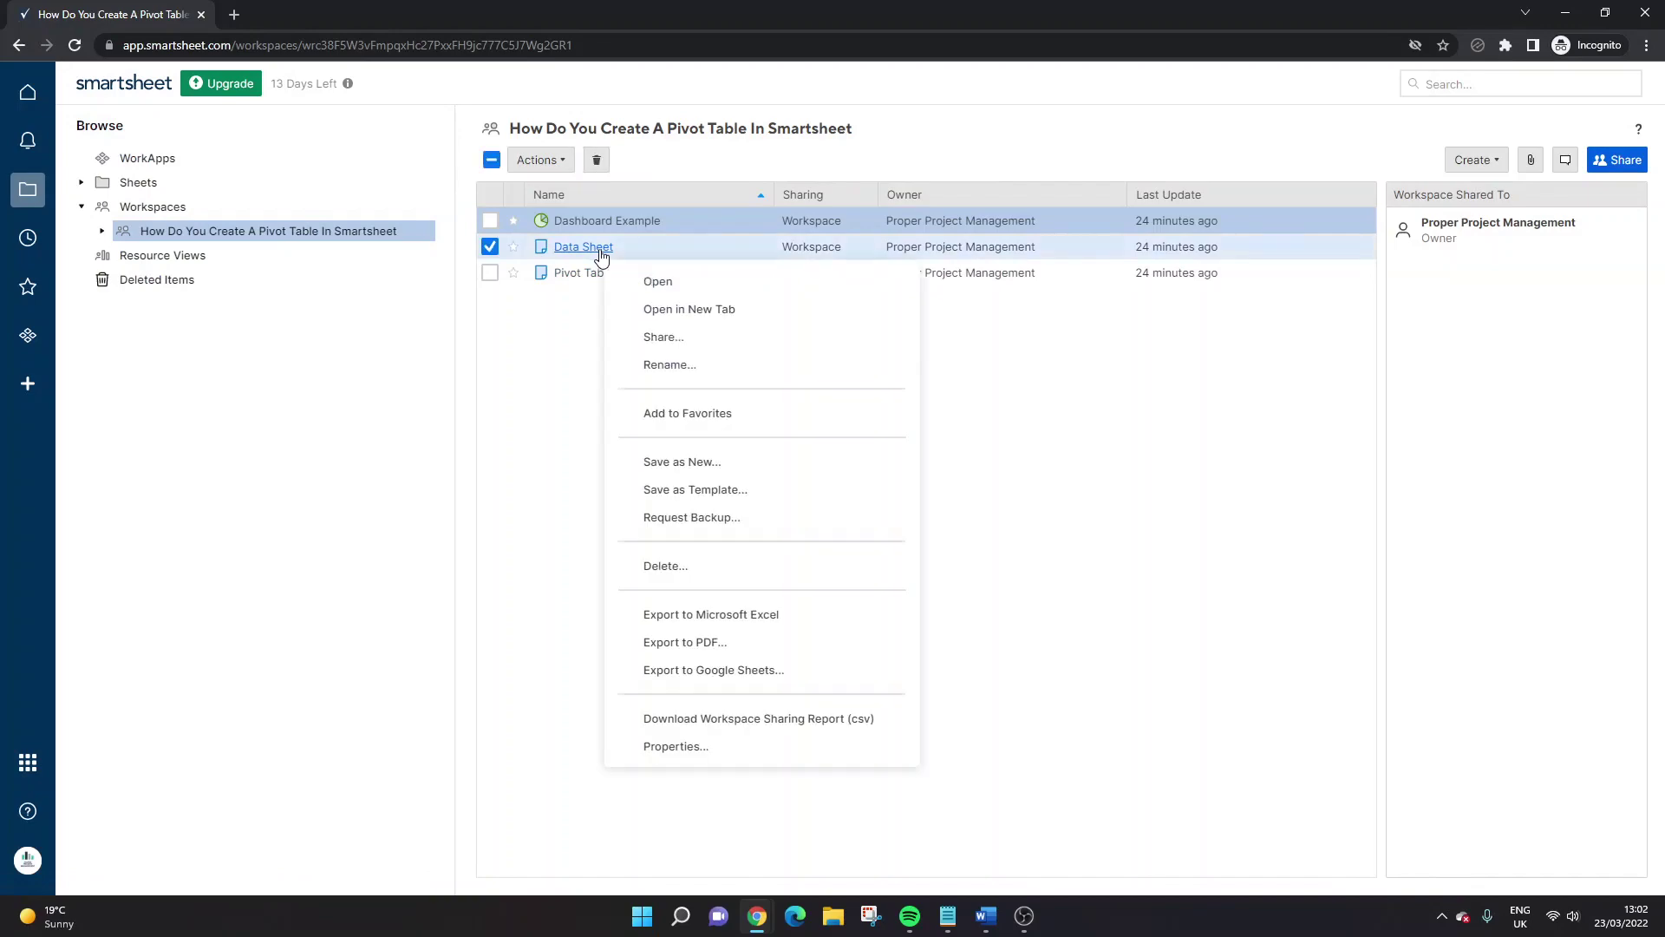
click(648, 307)
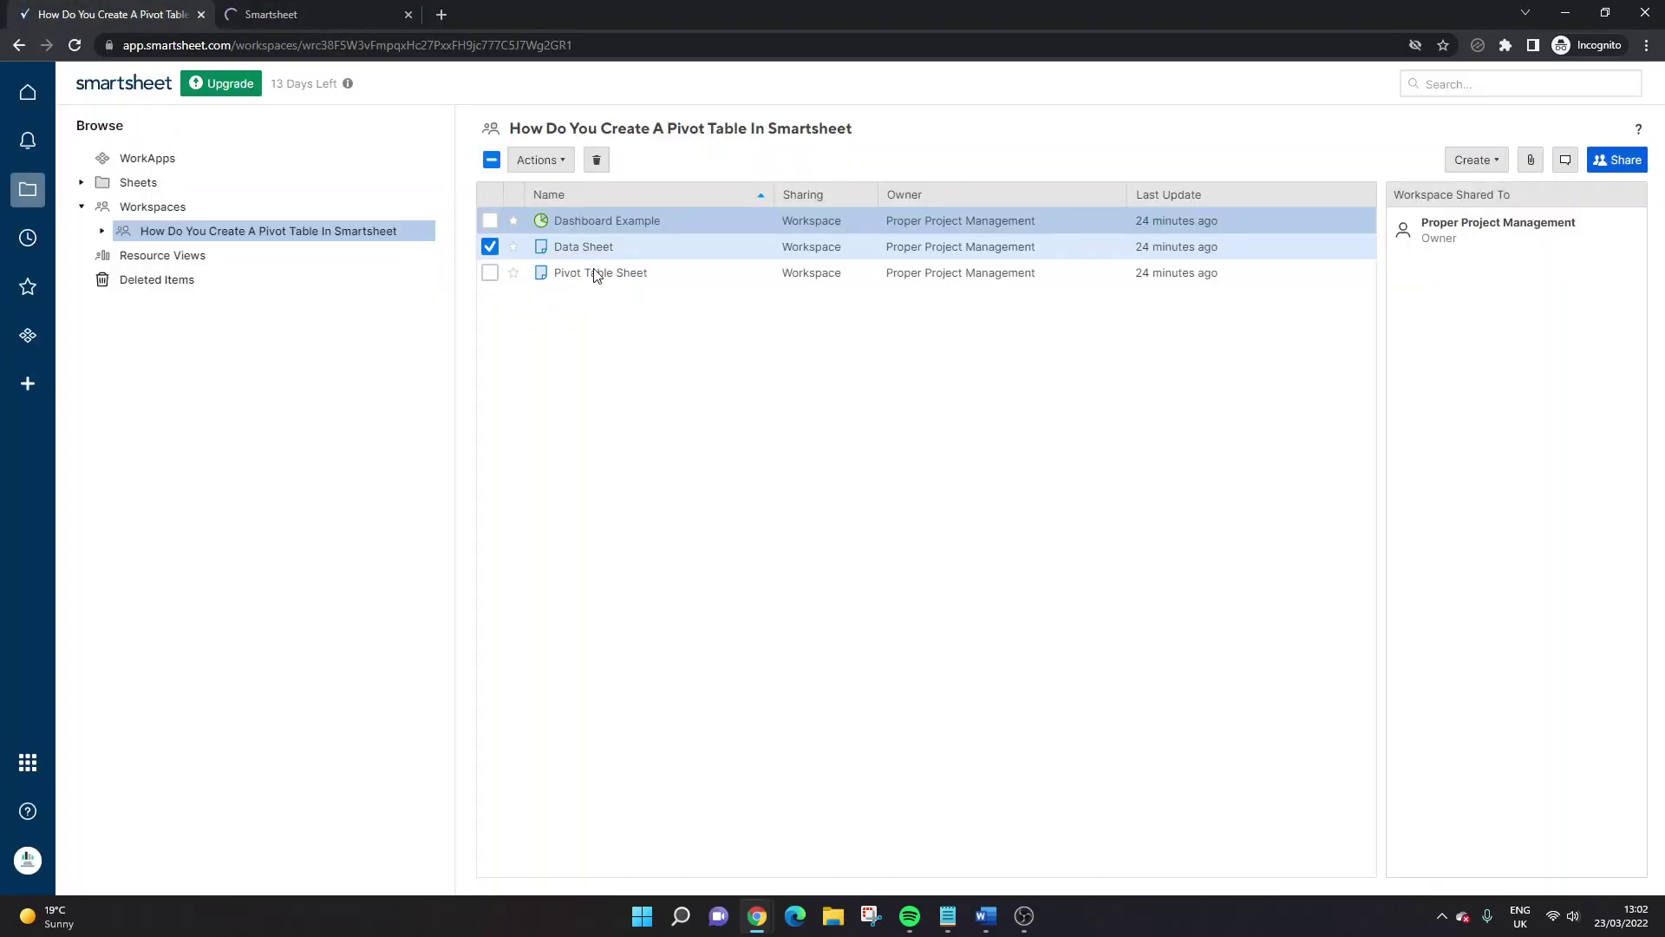
click(597, 273)
click(285, 17)
click(173, 15)
click(300, 15)
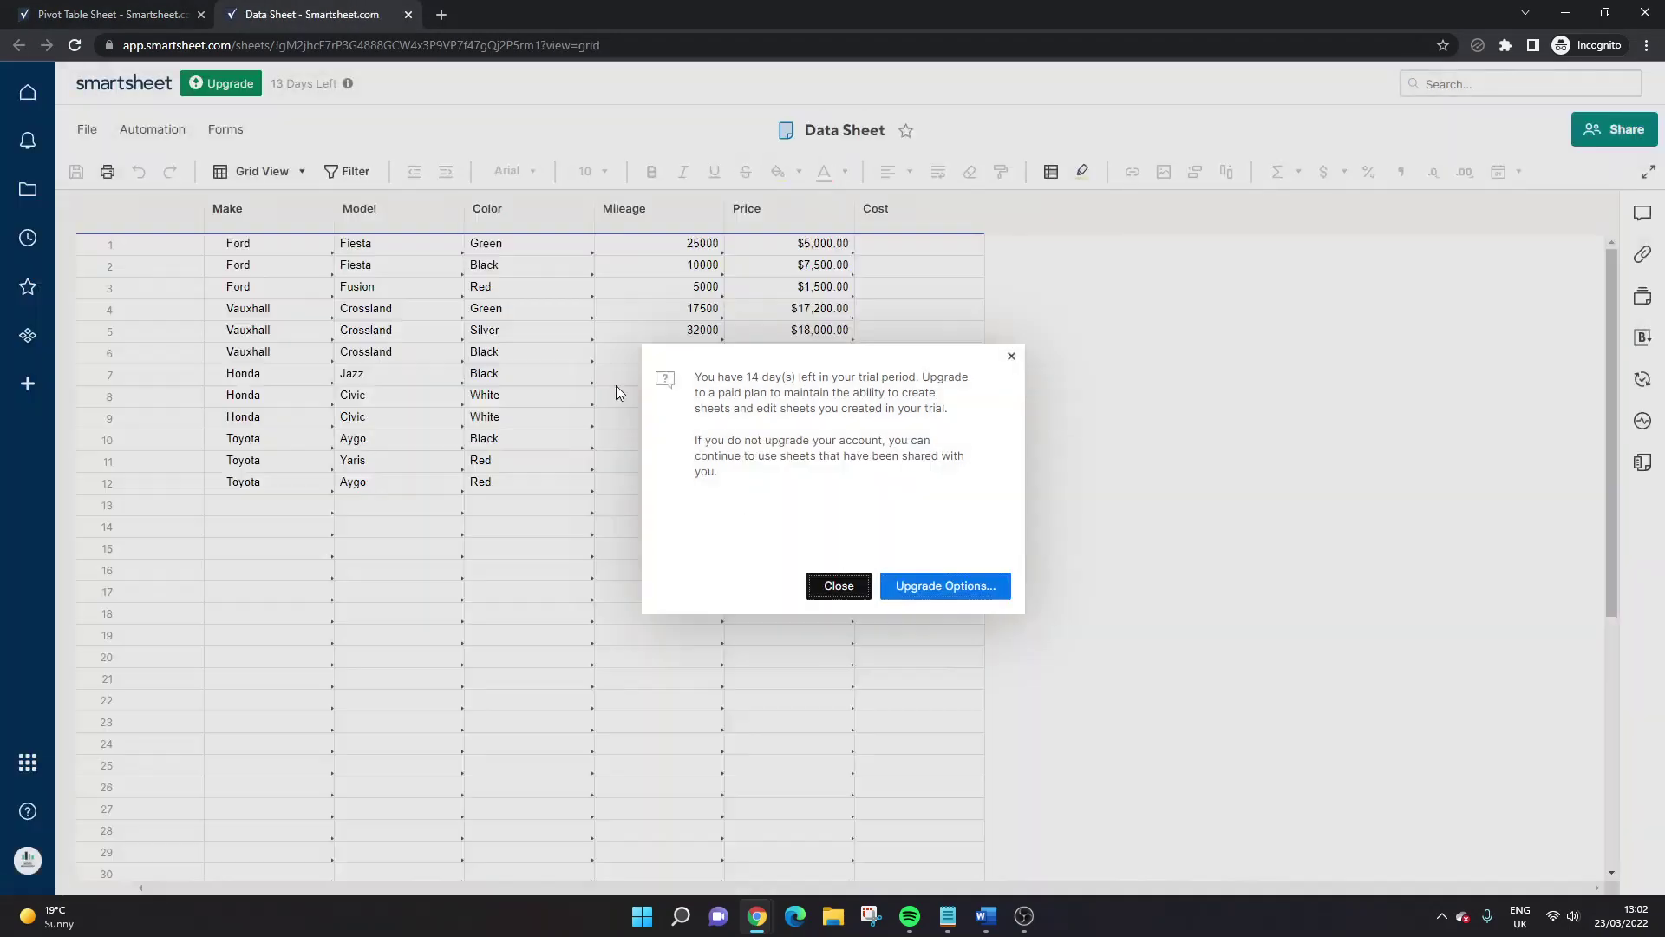
click(863, 584)
- Compare the Data Sheet makes with the summary's Ford-to-Toyota labels, then select Ford's 40000 mileage
click(143, 10)
click(299, 14)
click(143, 15)
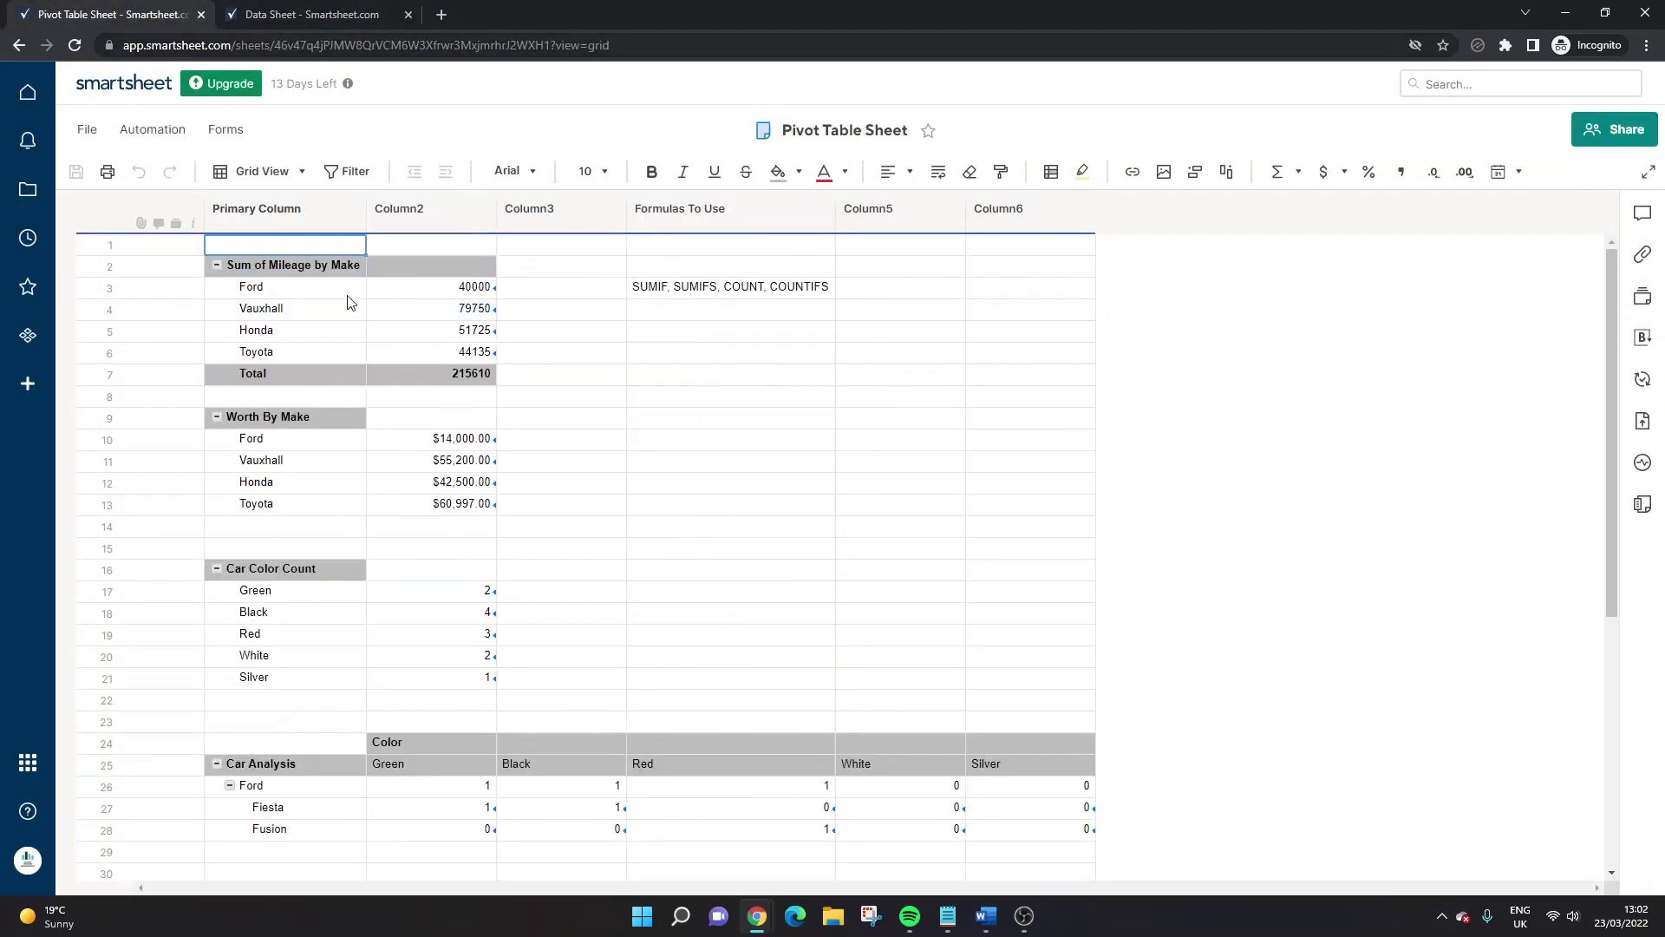
drag(260, 288, 314, 356)
click(283, 17)
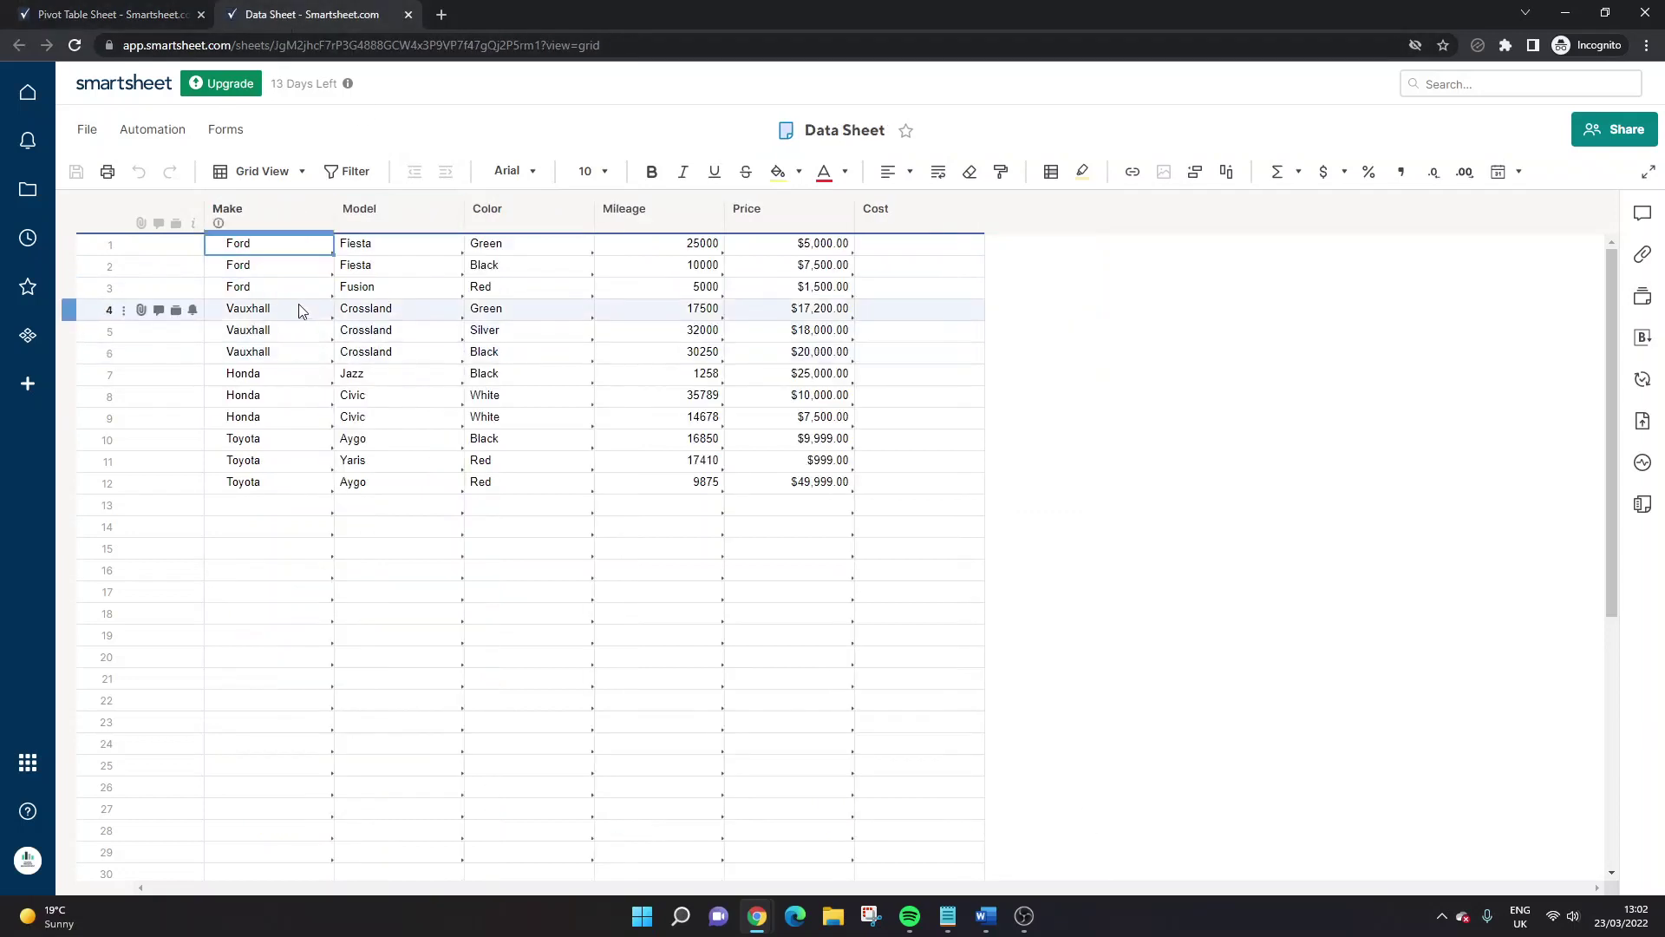
click(143, 15)
click(309, 318)
click(351, 288)
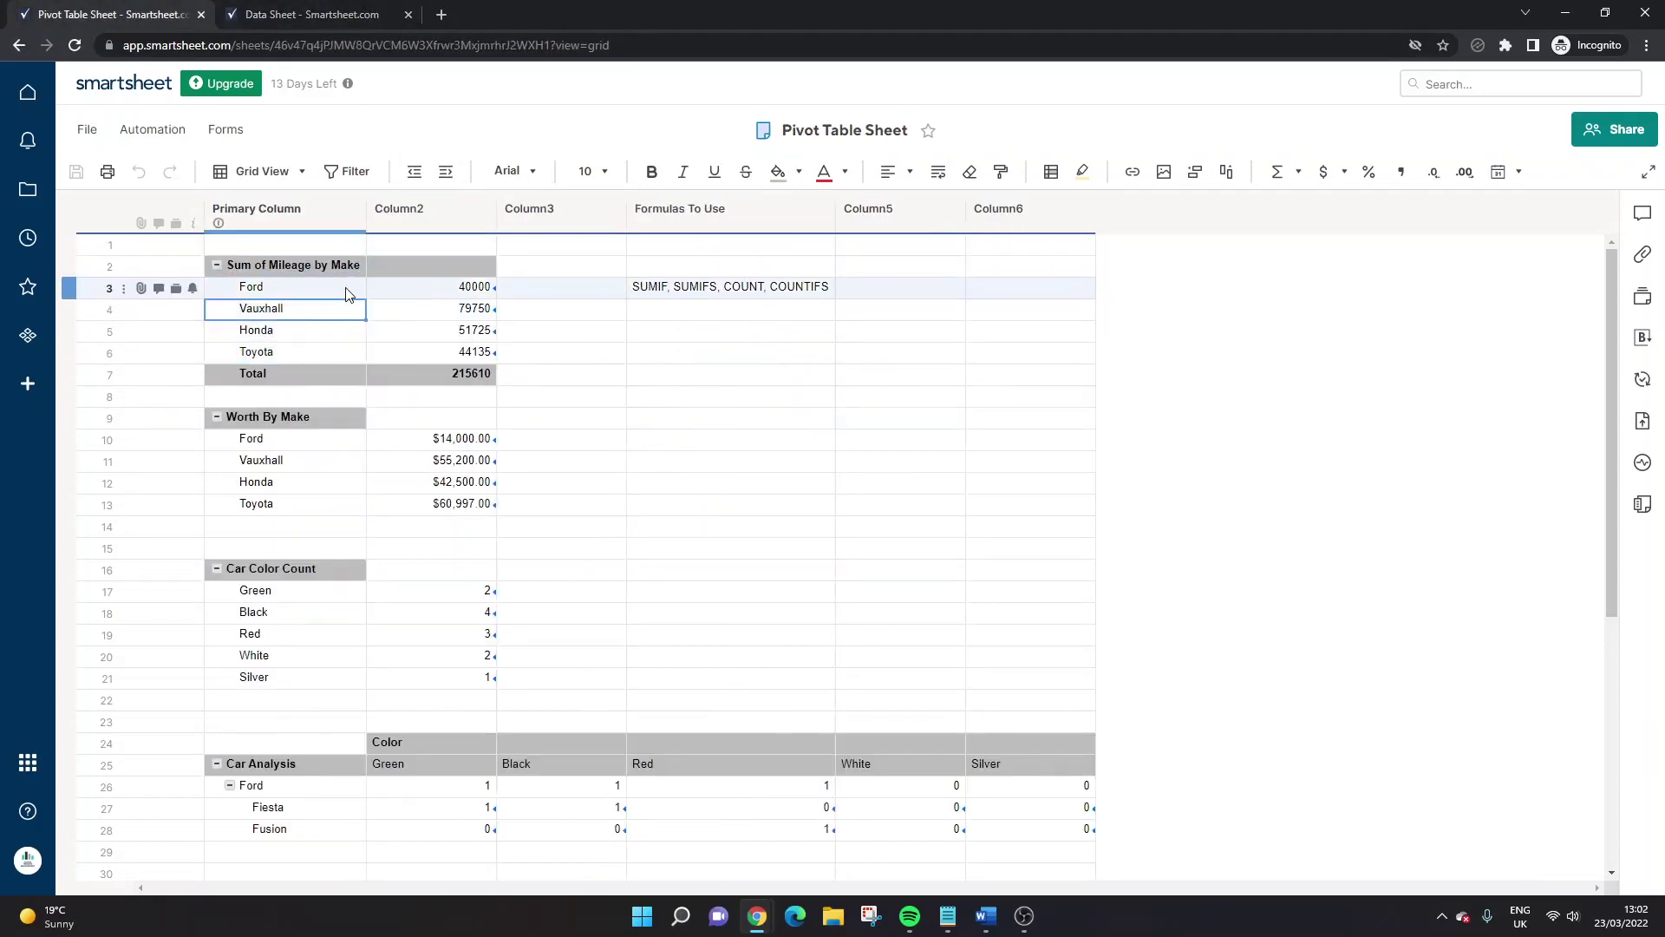
click(425, 293)
double_click(425, 293)
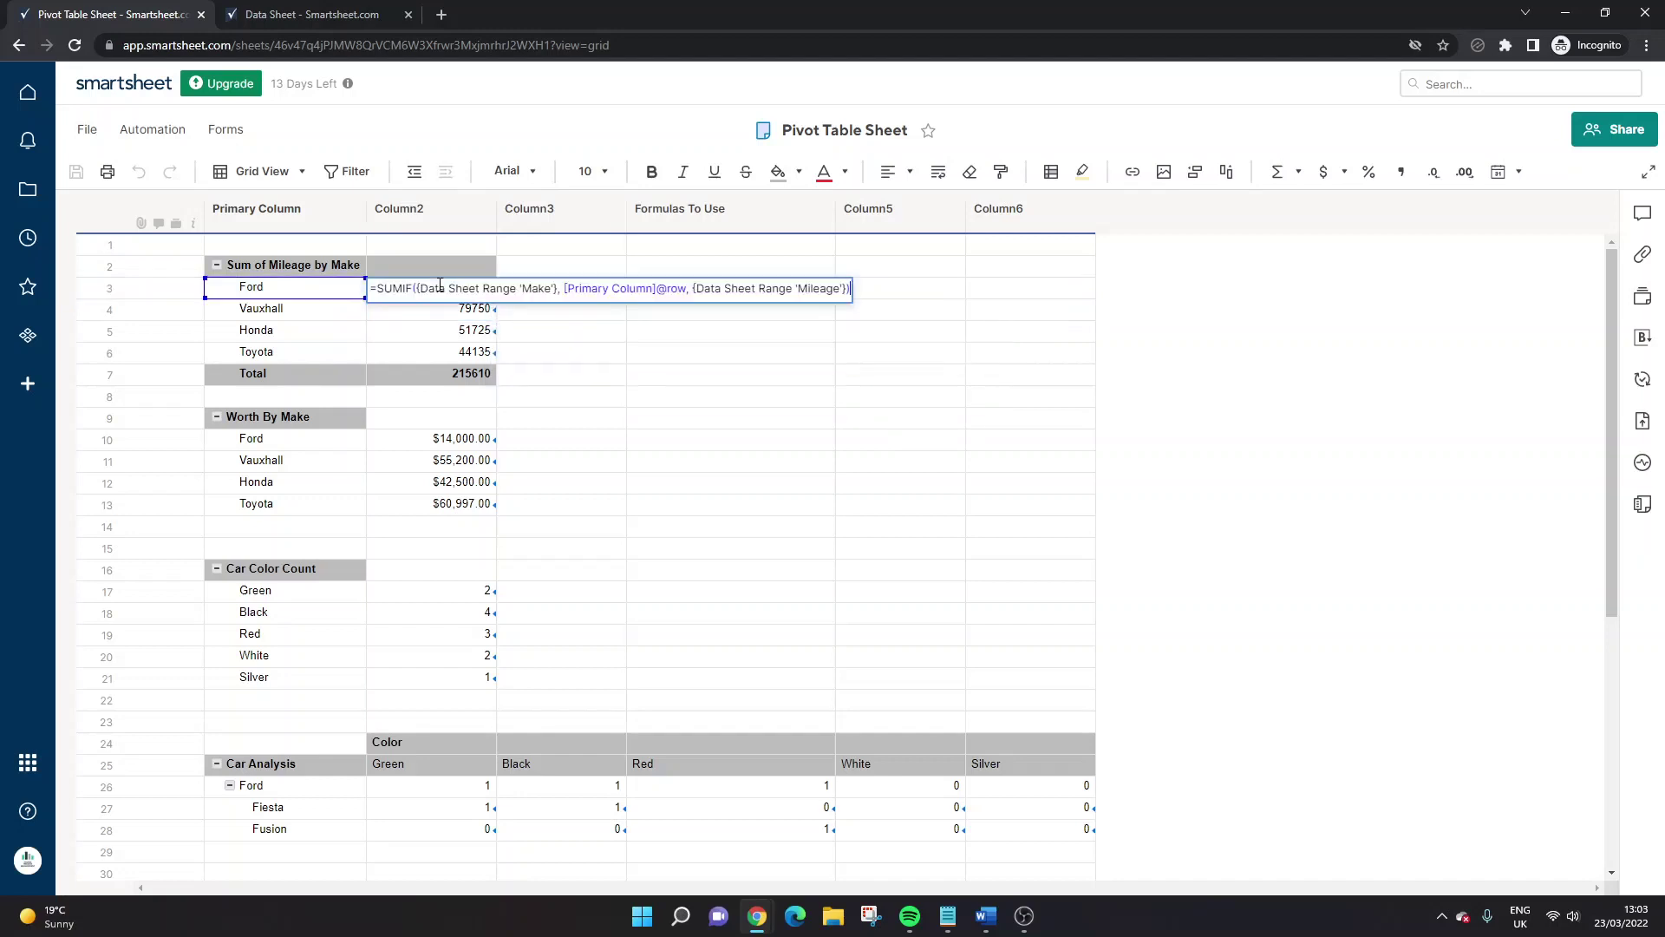
text(+)
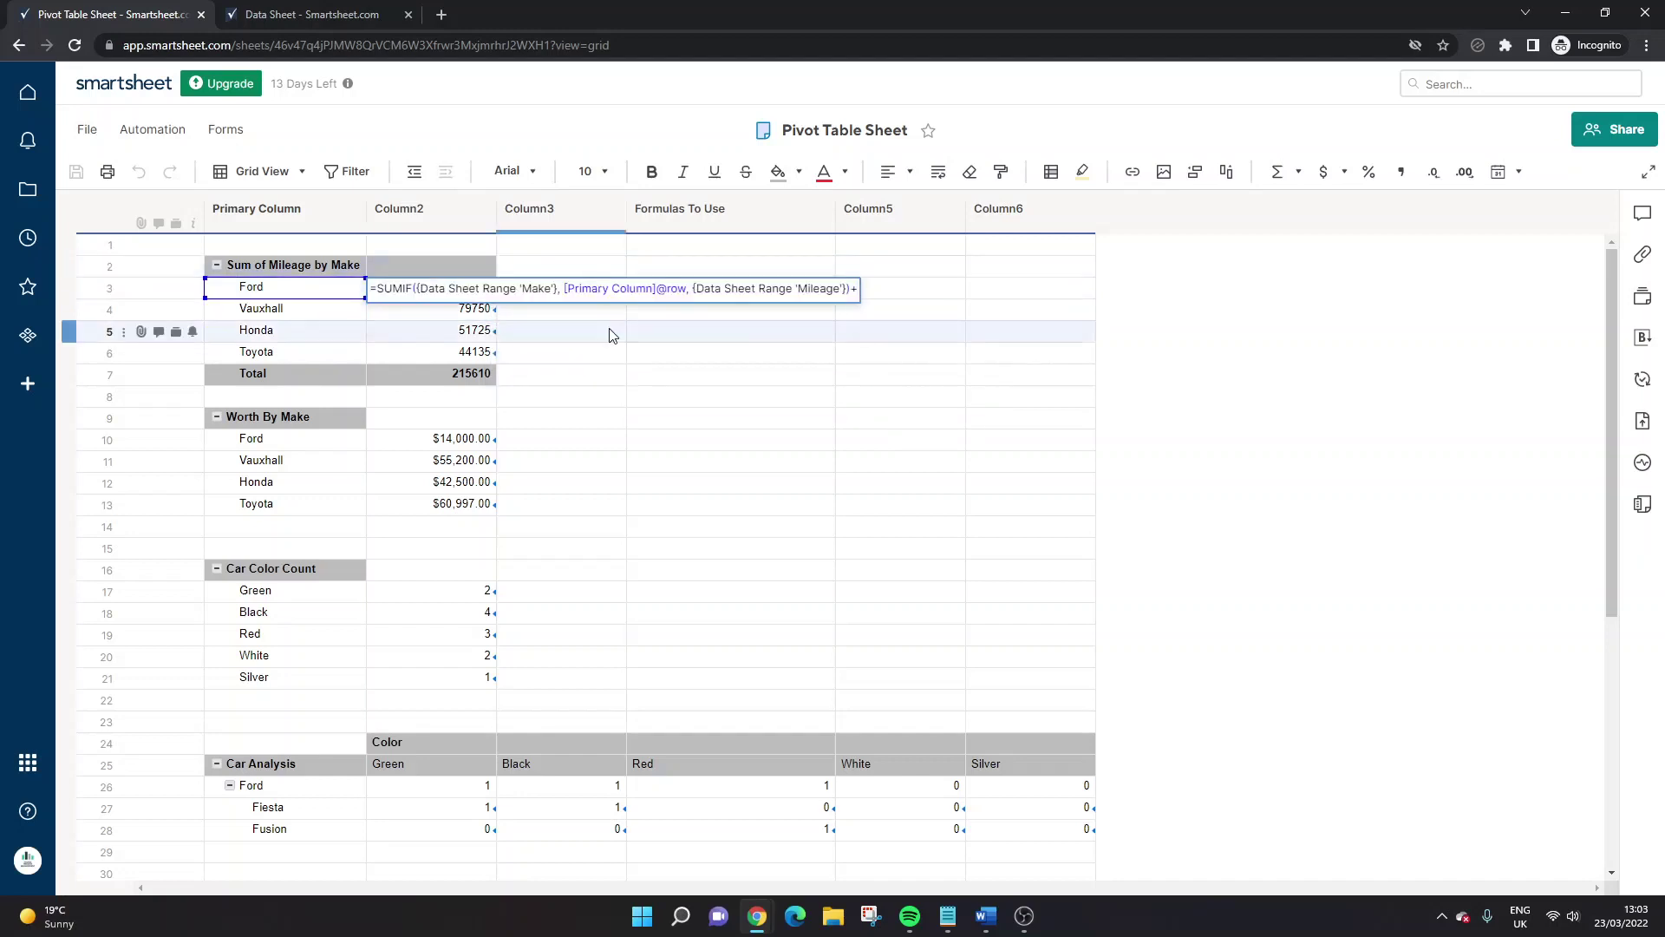
key(Escape)
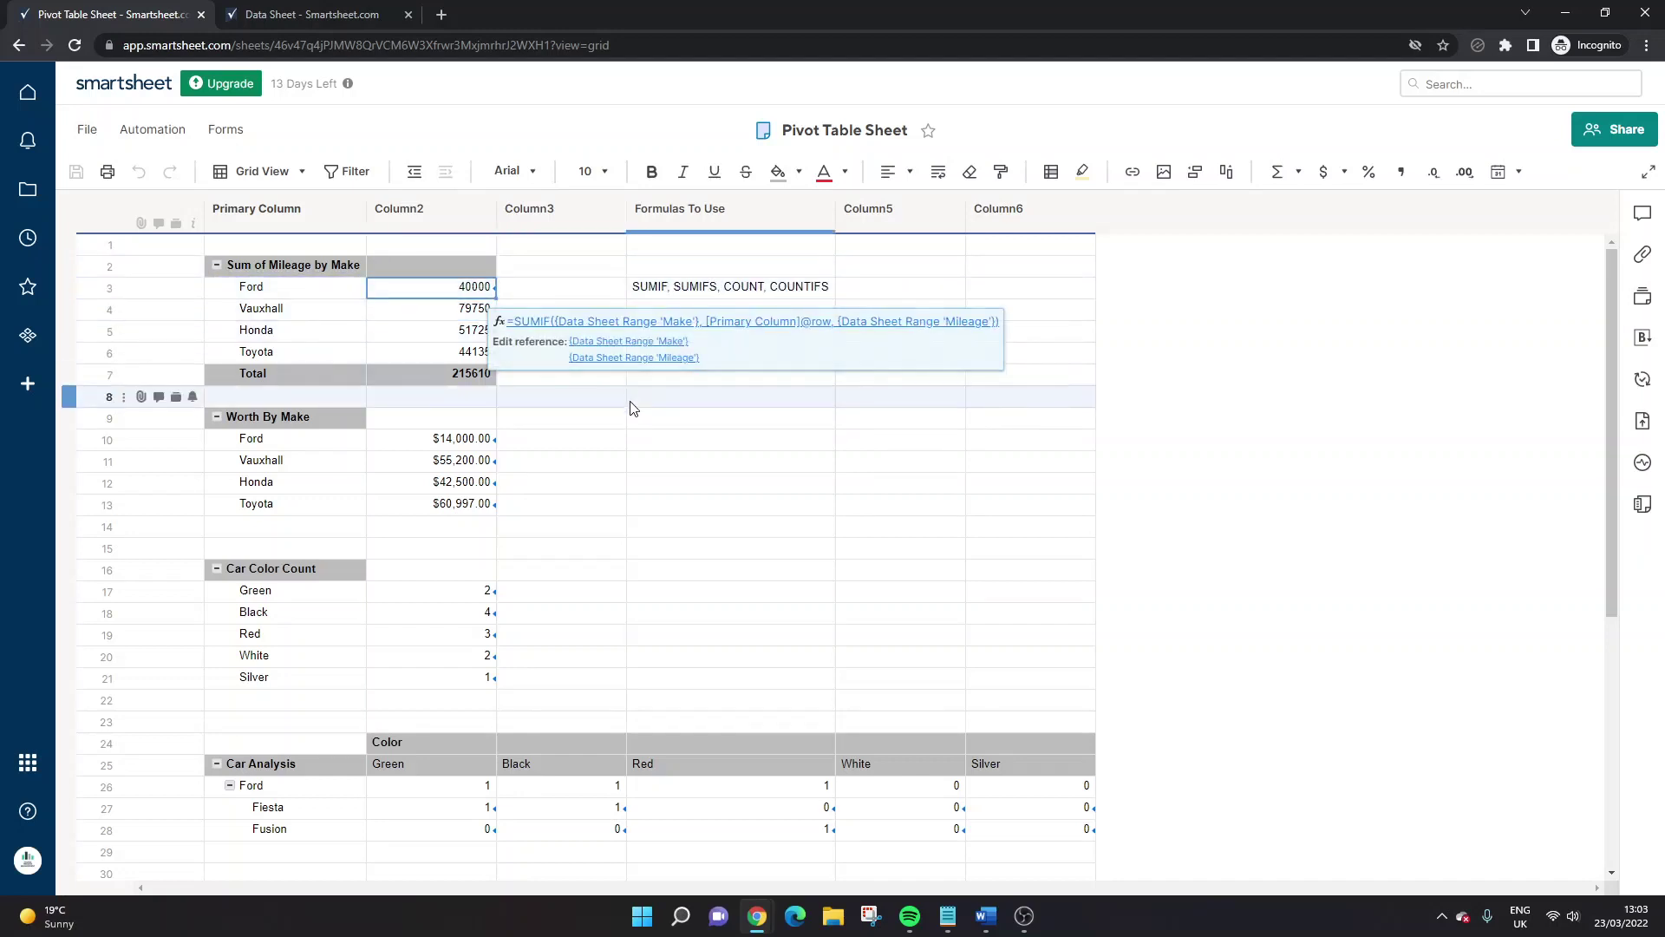
click(336, 15)
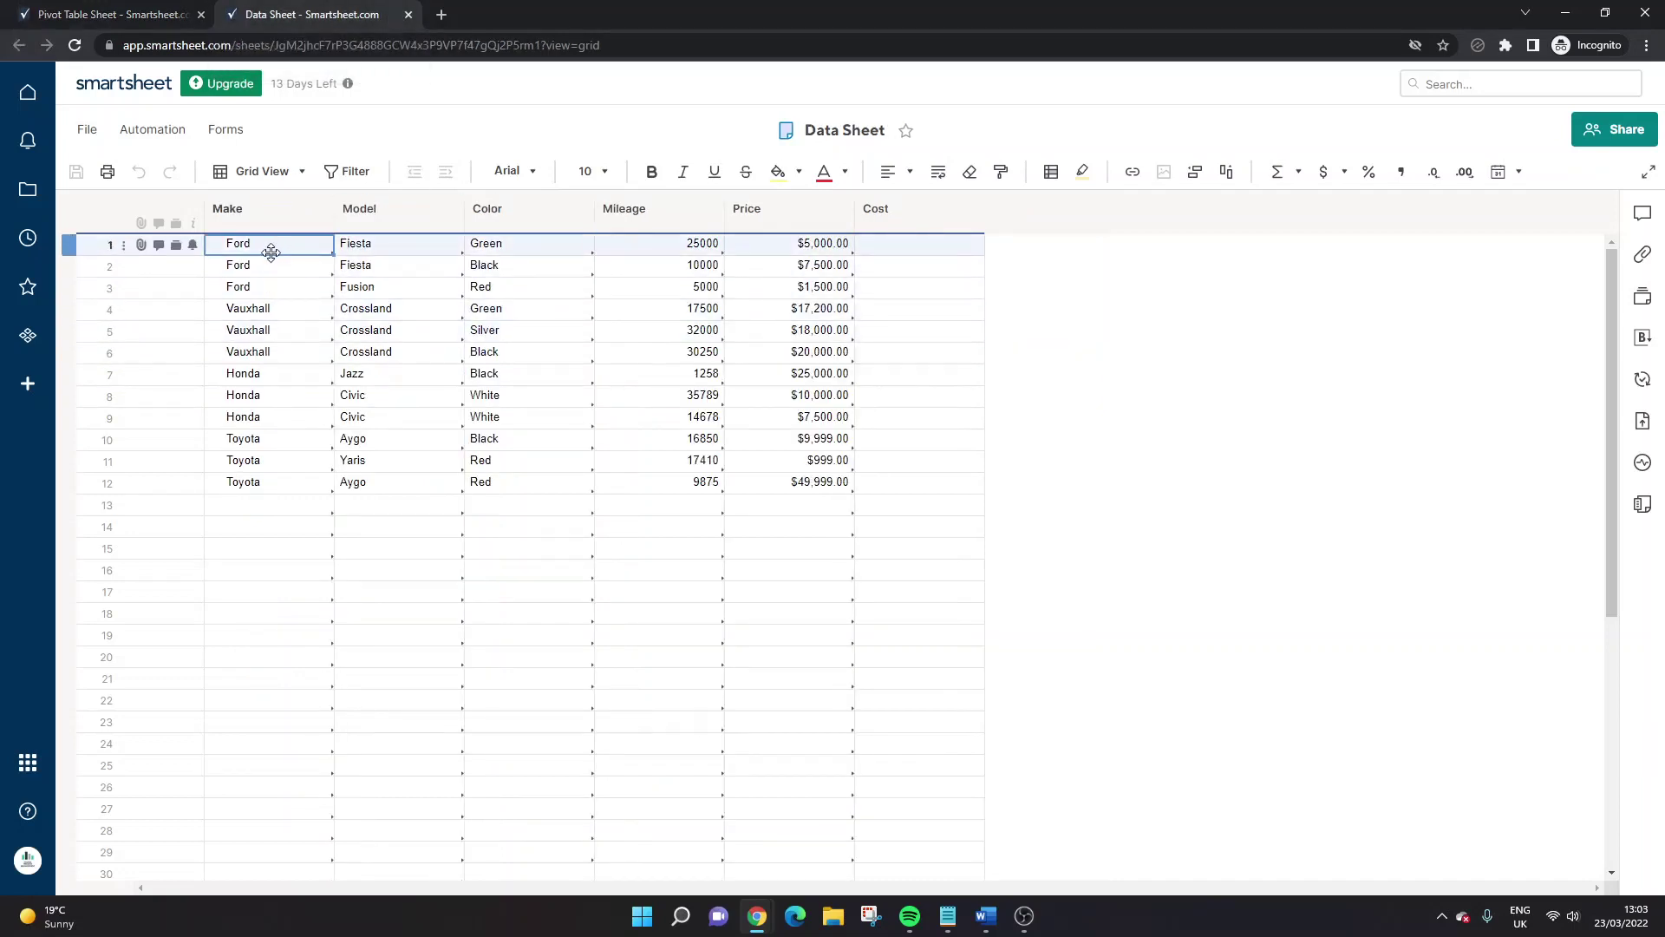
key(ctrl+shift+Tab)
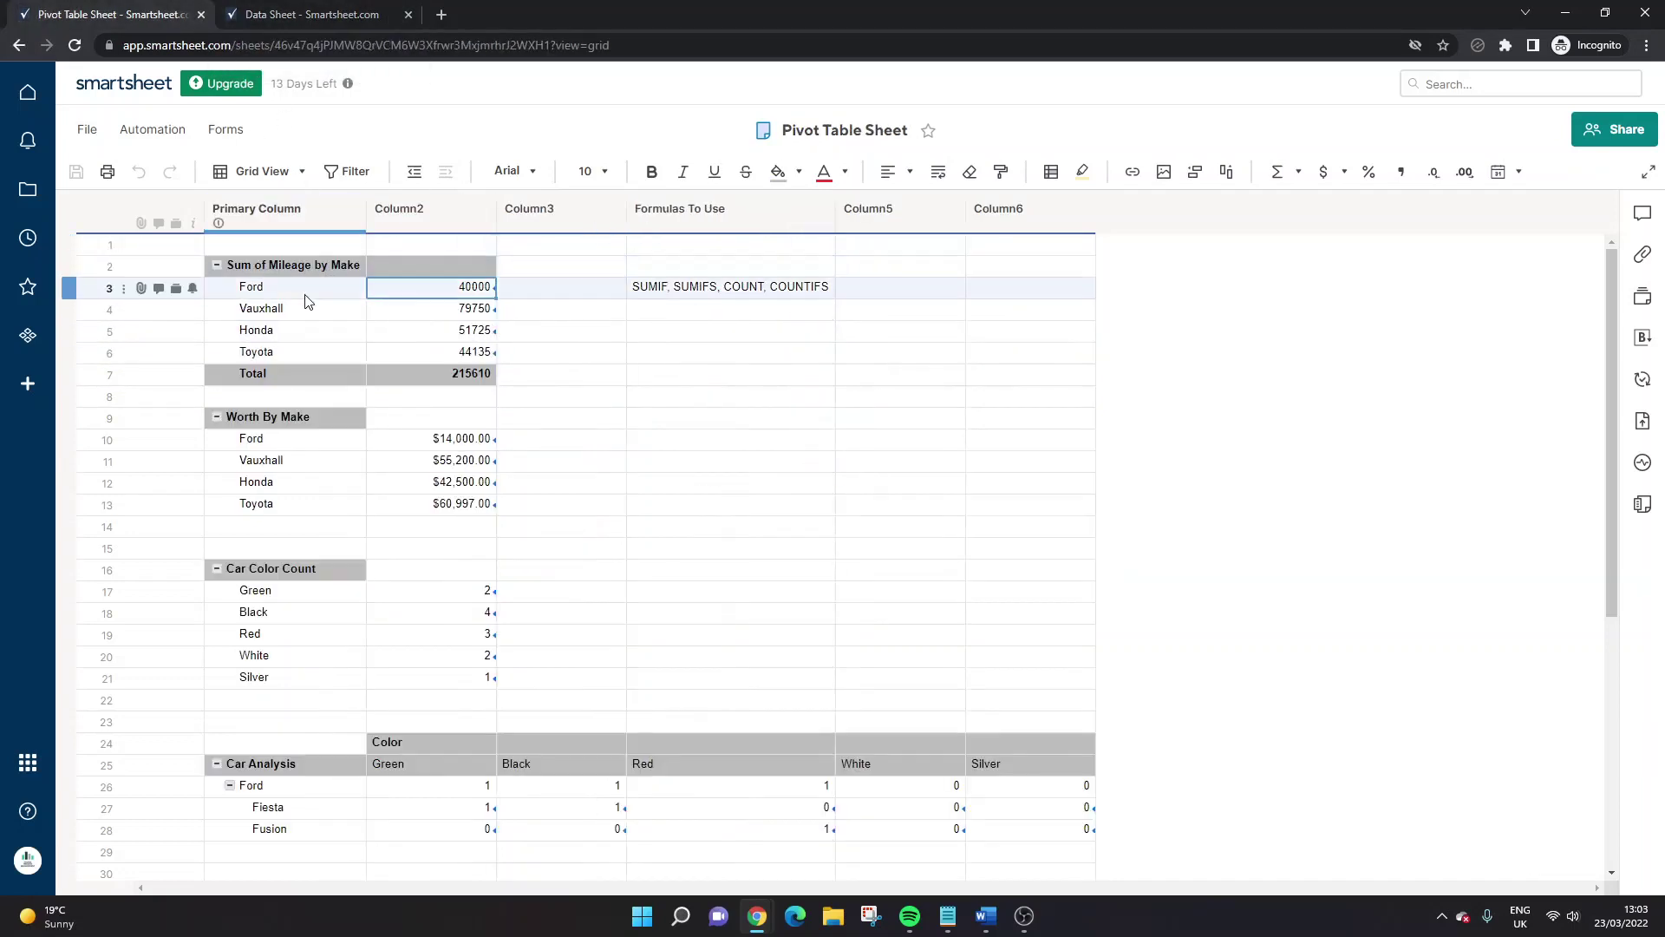
key(ctrl+Tab)
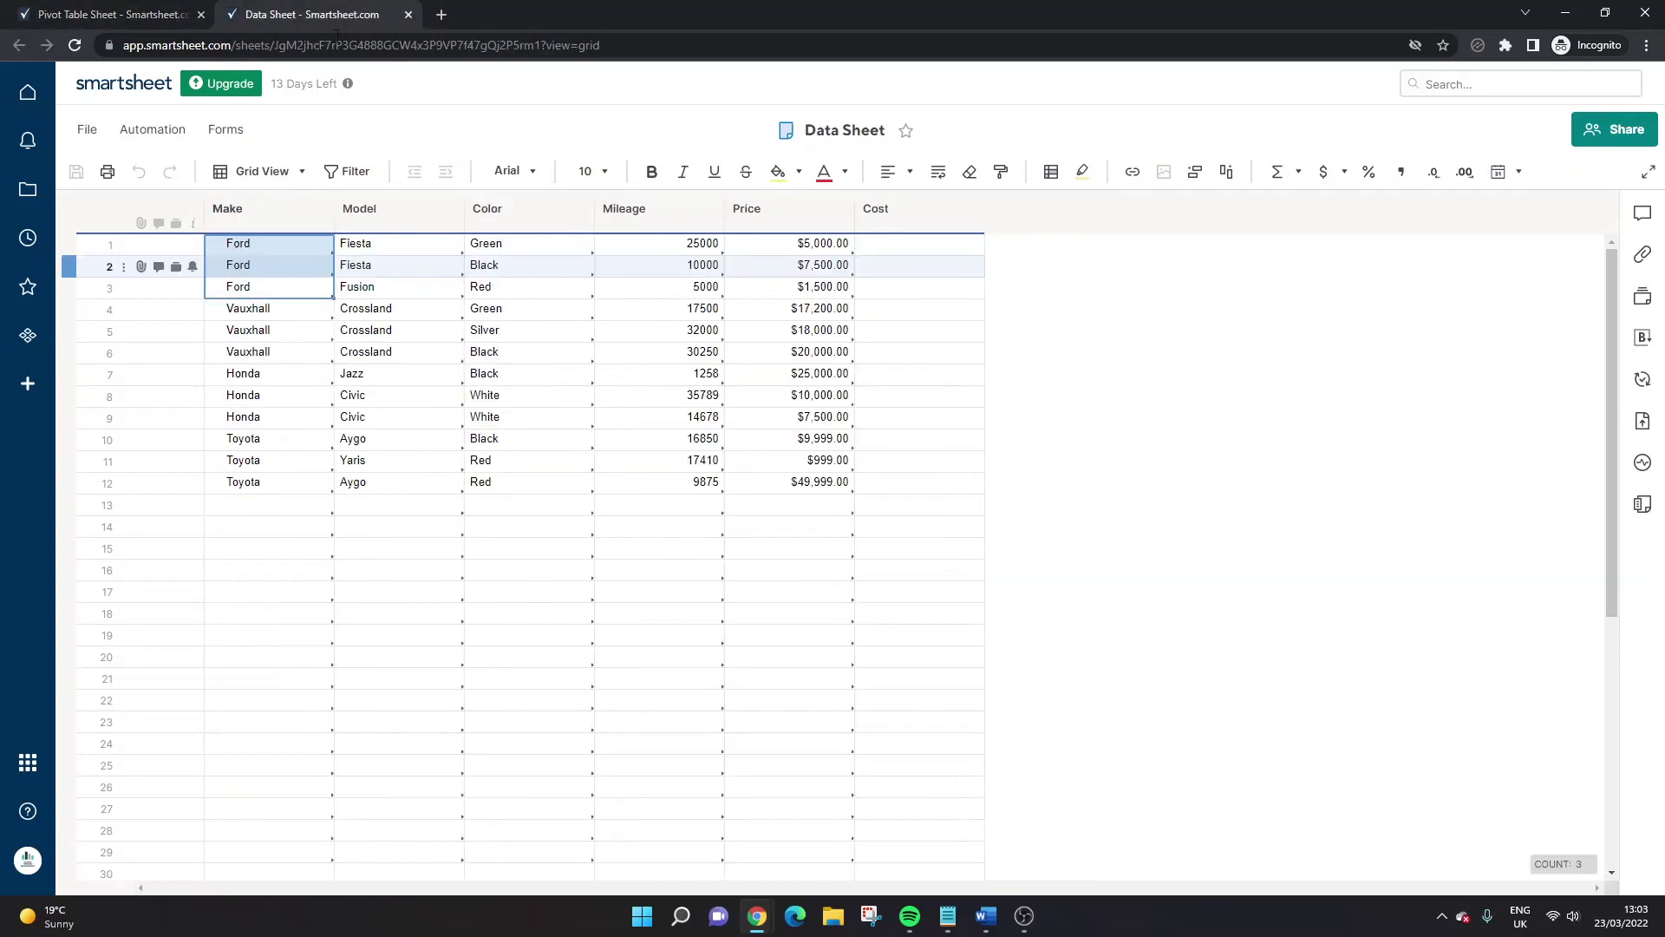
click(649, 251)
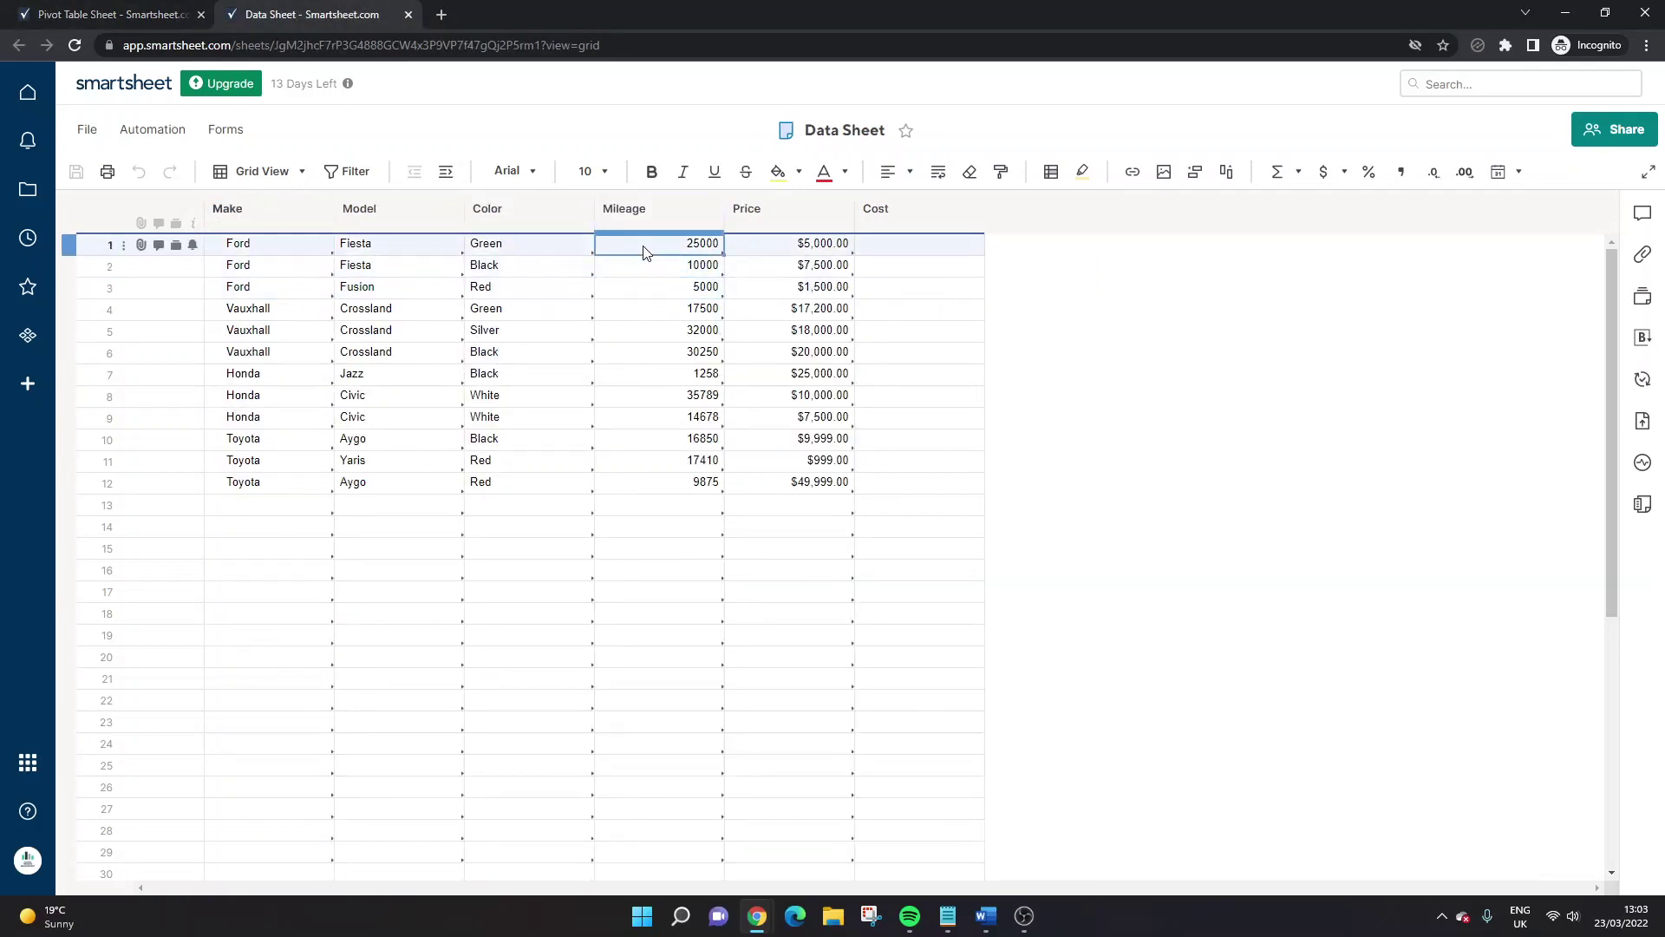
drag(644, 251, 652, 285)
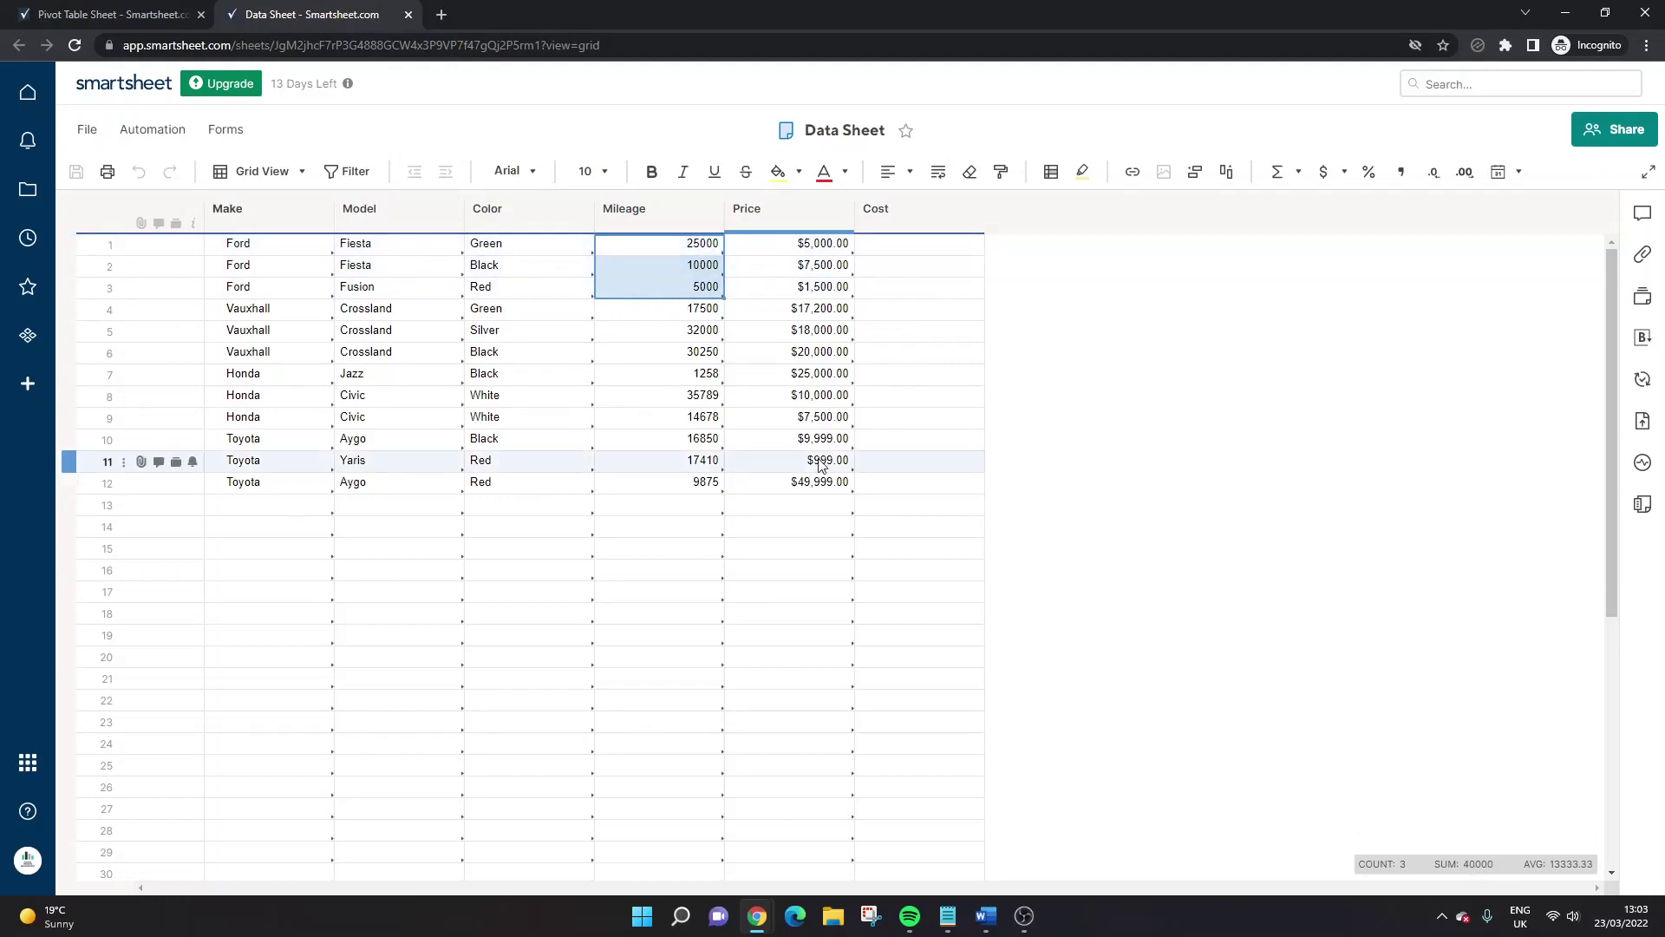
click(130, 14)
- Review Ford's mileage formula and clear the Vauxhall, Honda and Toyota mileage totals
click(436, 293)
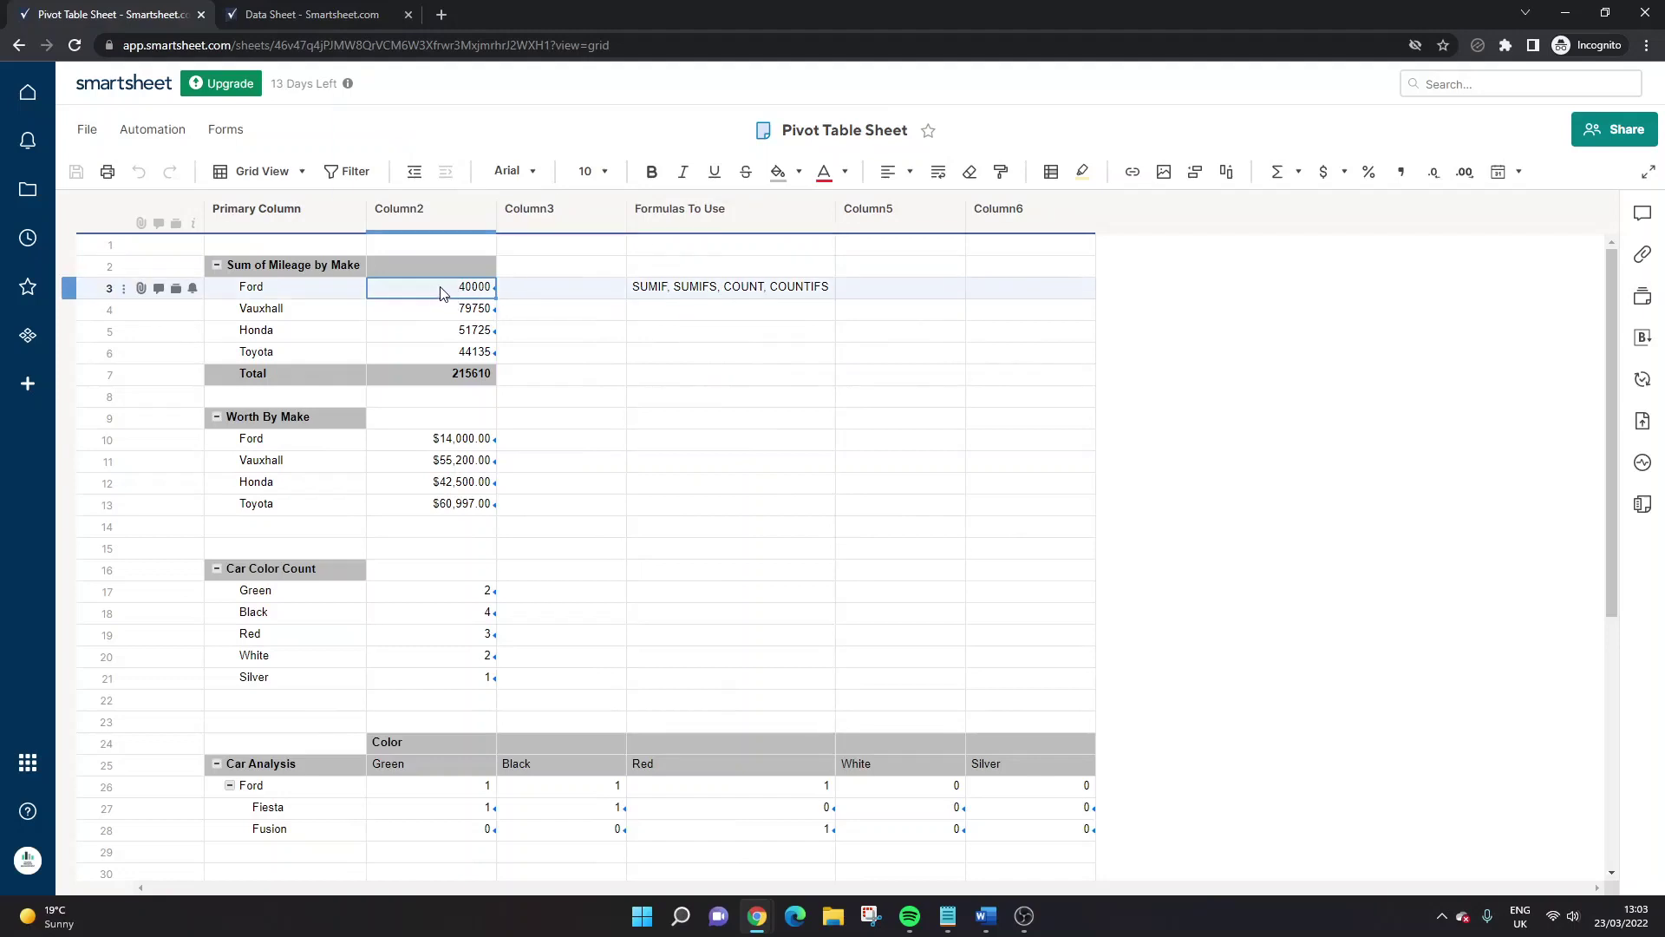
double_click(440, 291)
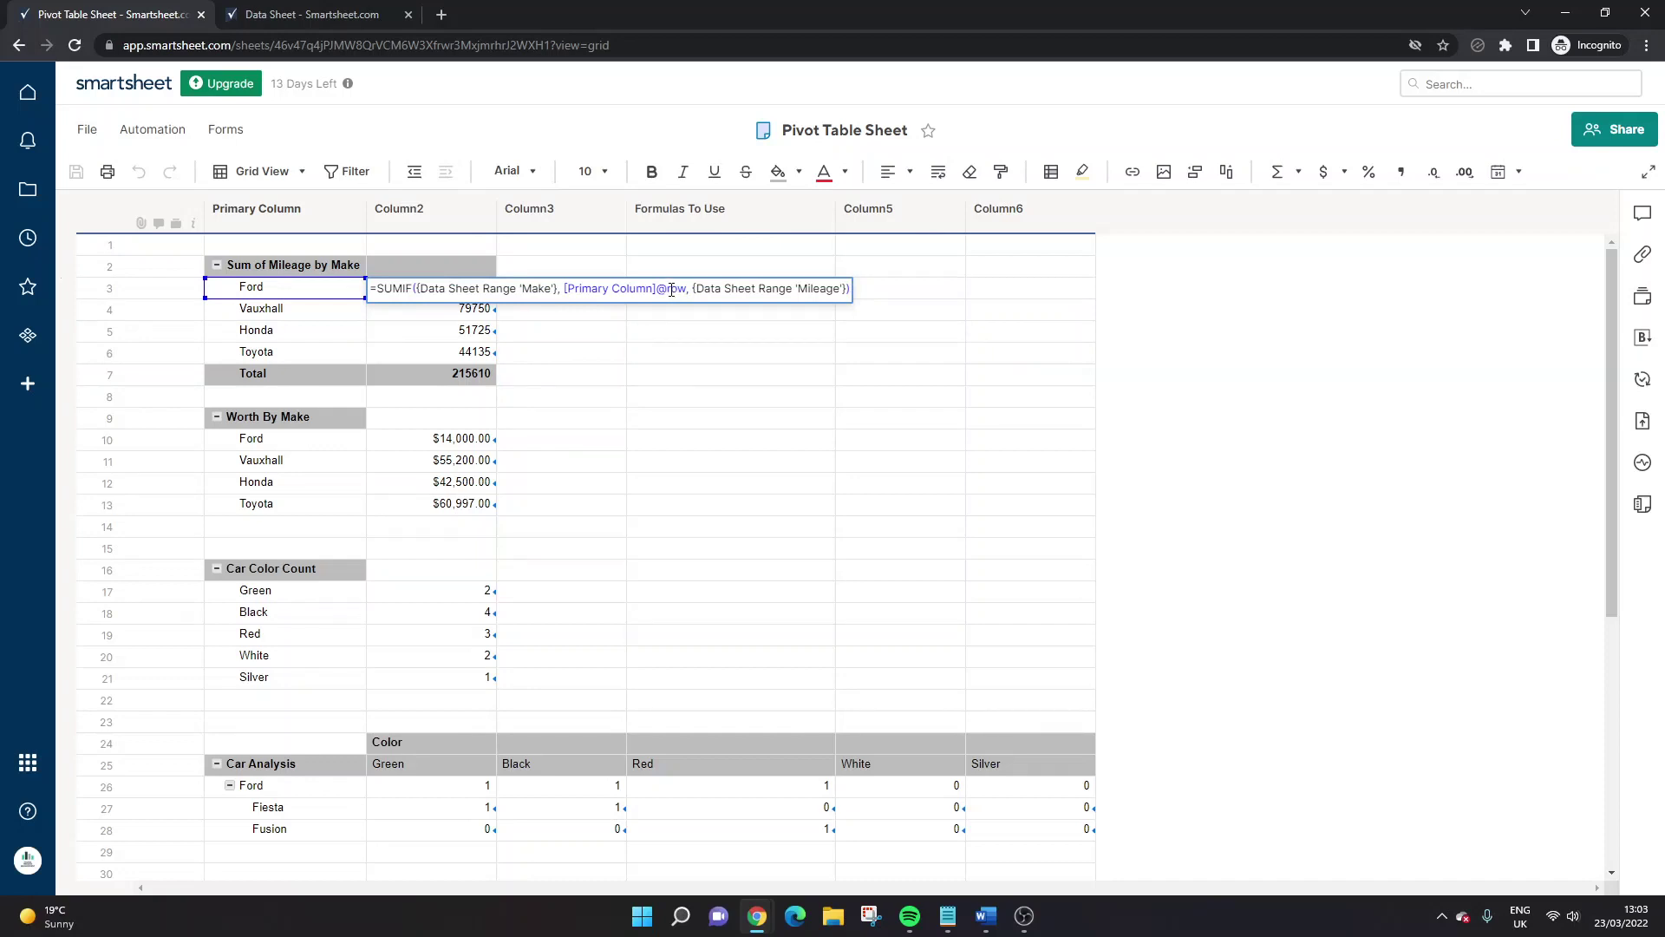
key(Return)
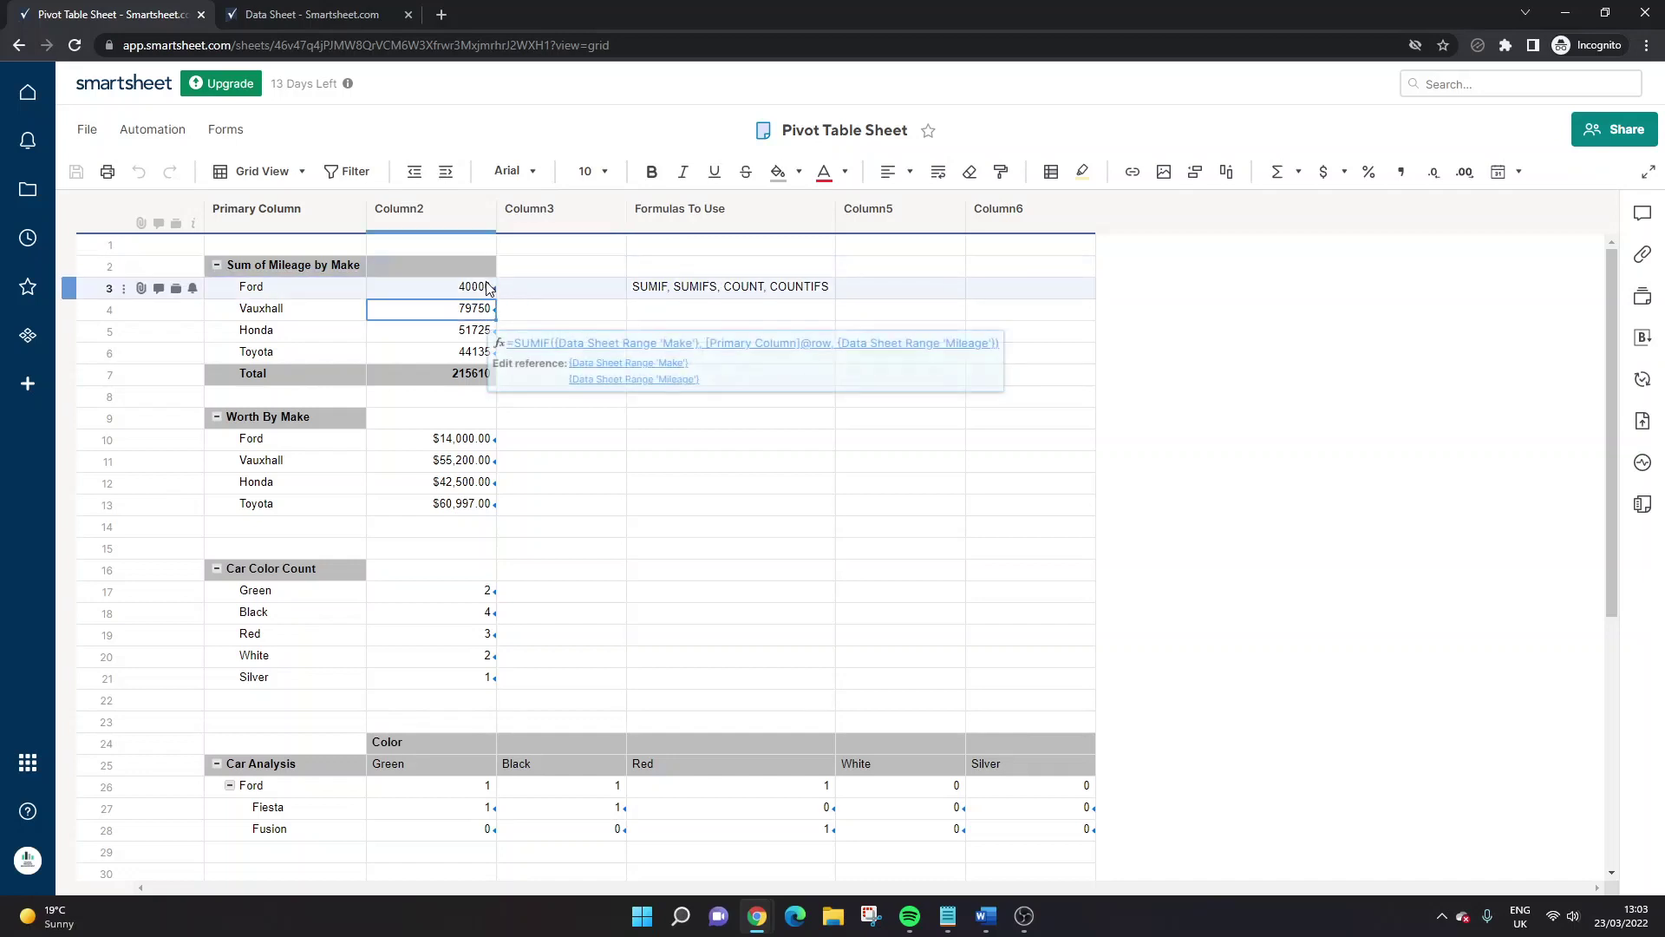
click(460, 286)
click(460, 308)
key(Delete)
click(474, 330)
key(Delete)
click(468, 351)
key(Delete)
- Fill Ford's SUMIF formula down to Toyota and view the Total's SUM formula
click(472, 288)
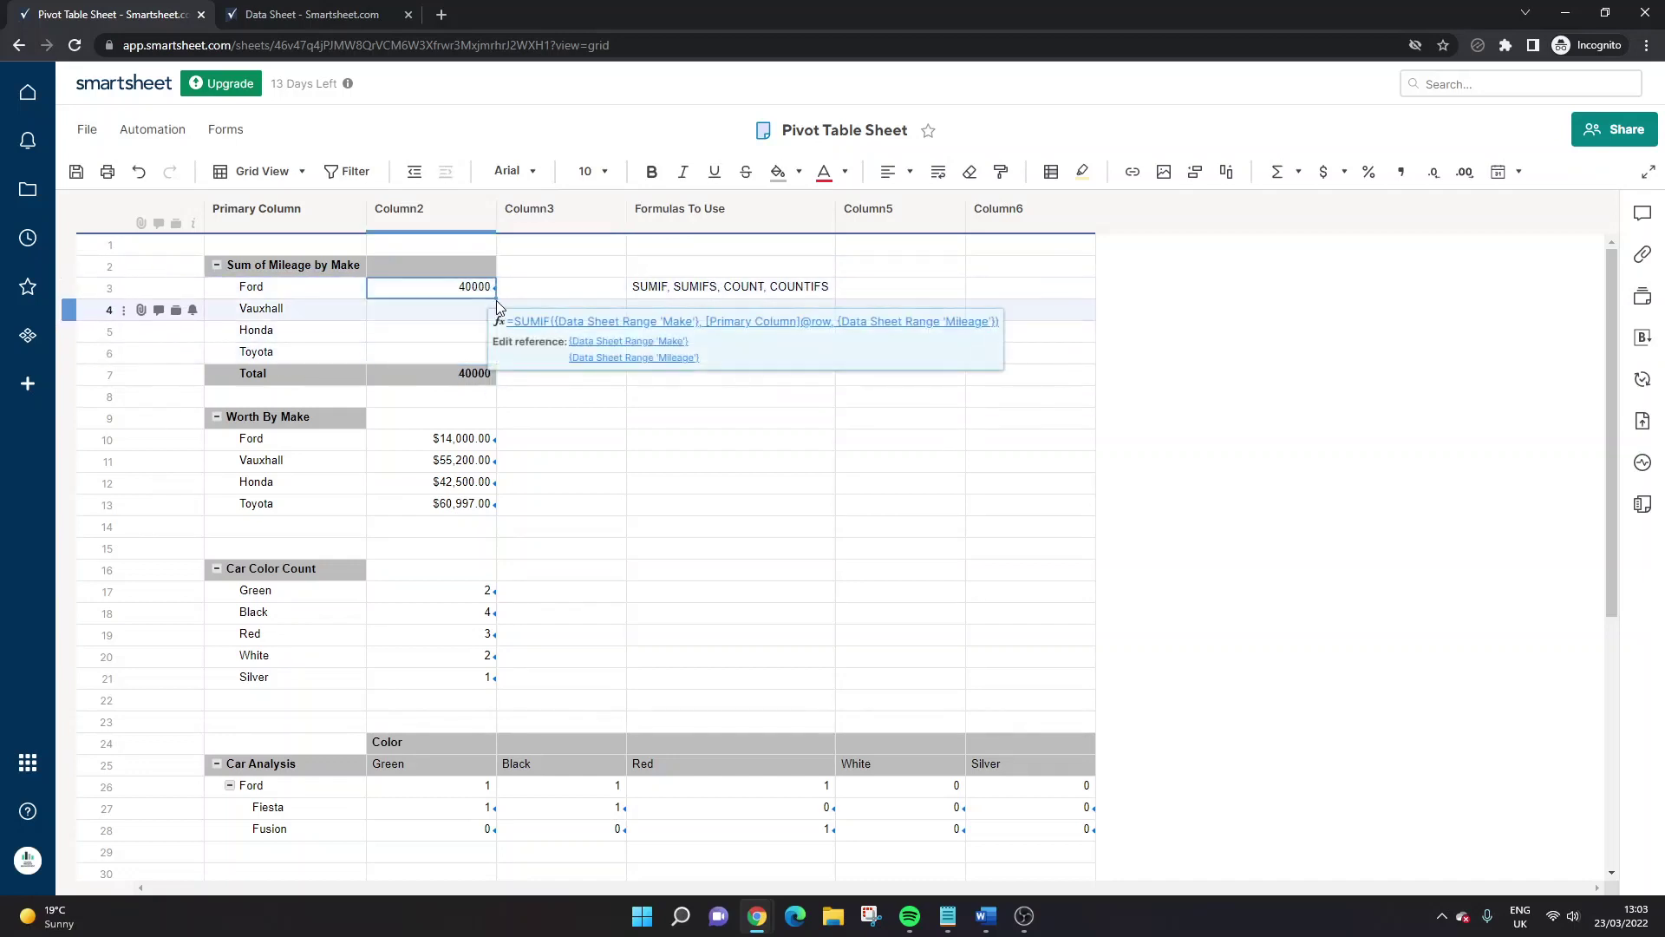
drag(495, 299, 486, 354)
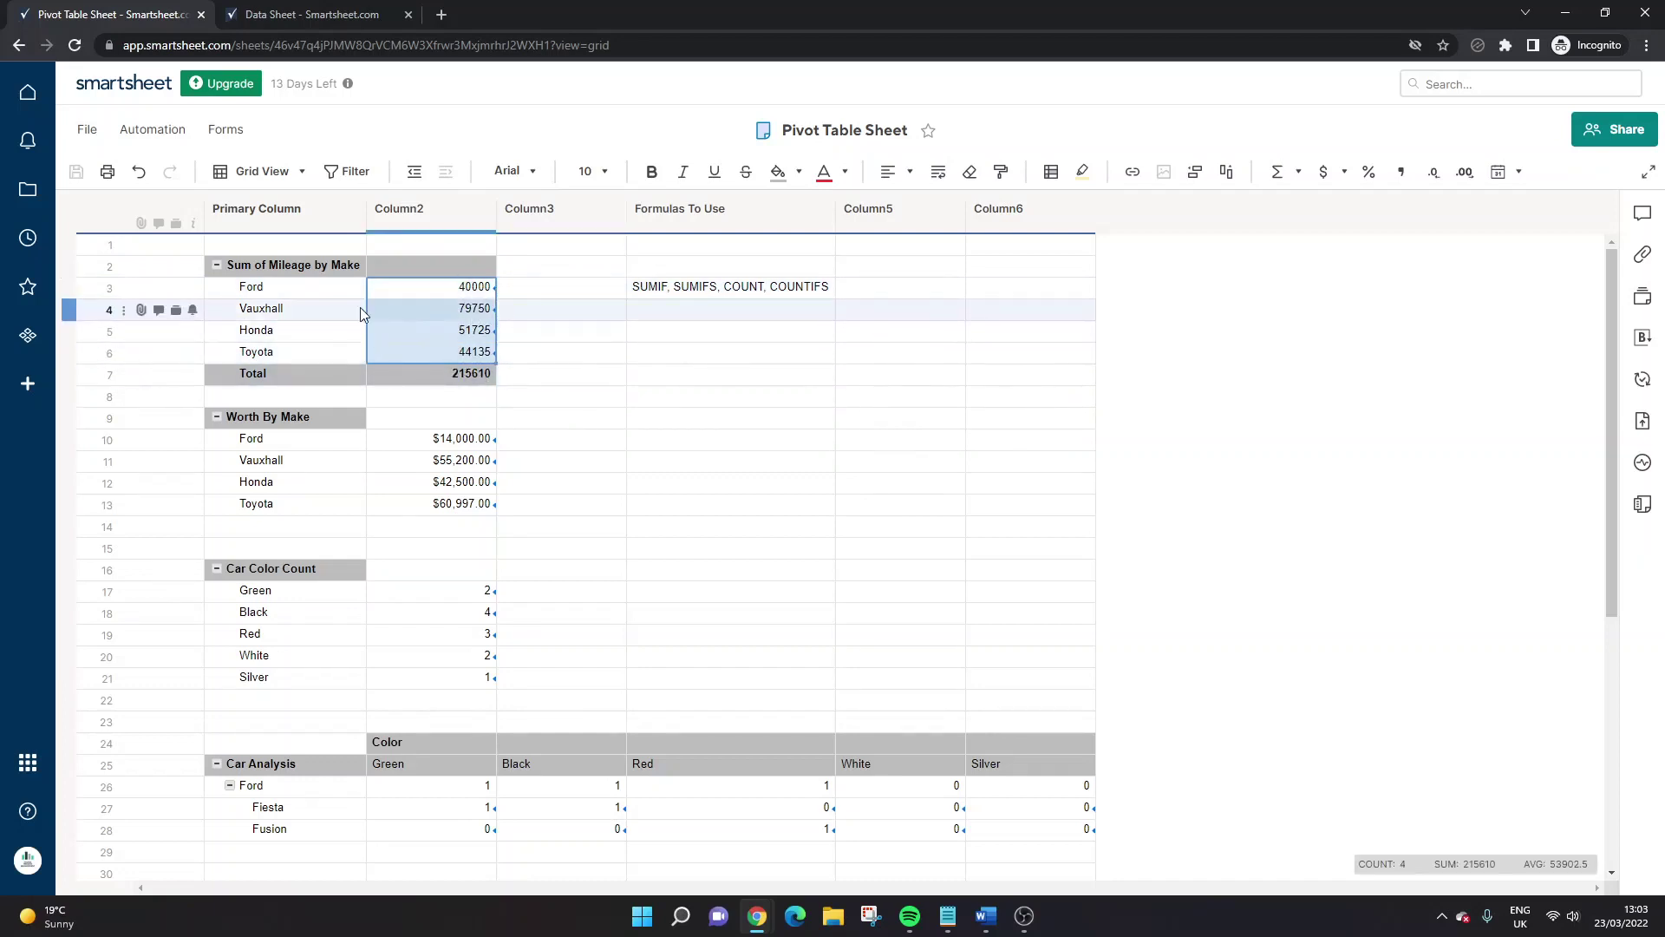
click(416, 379)
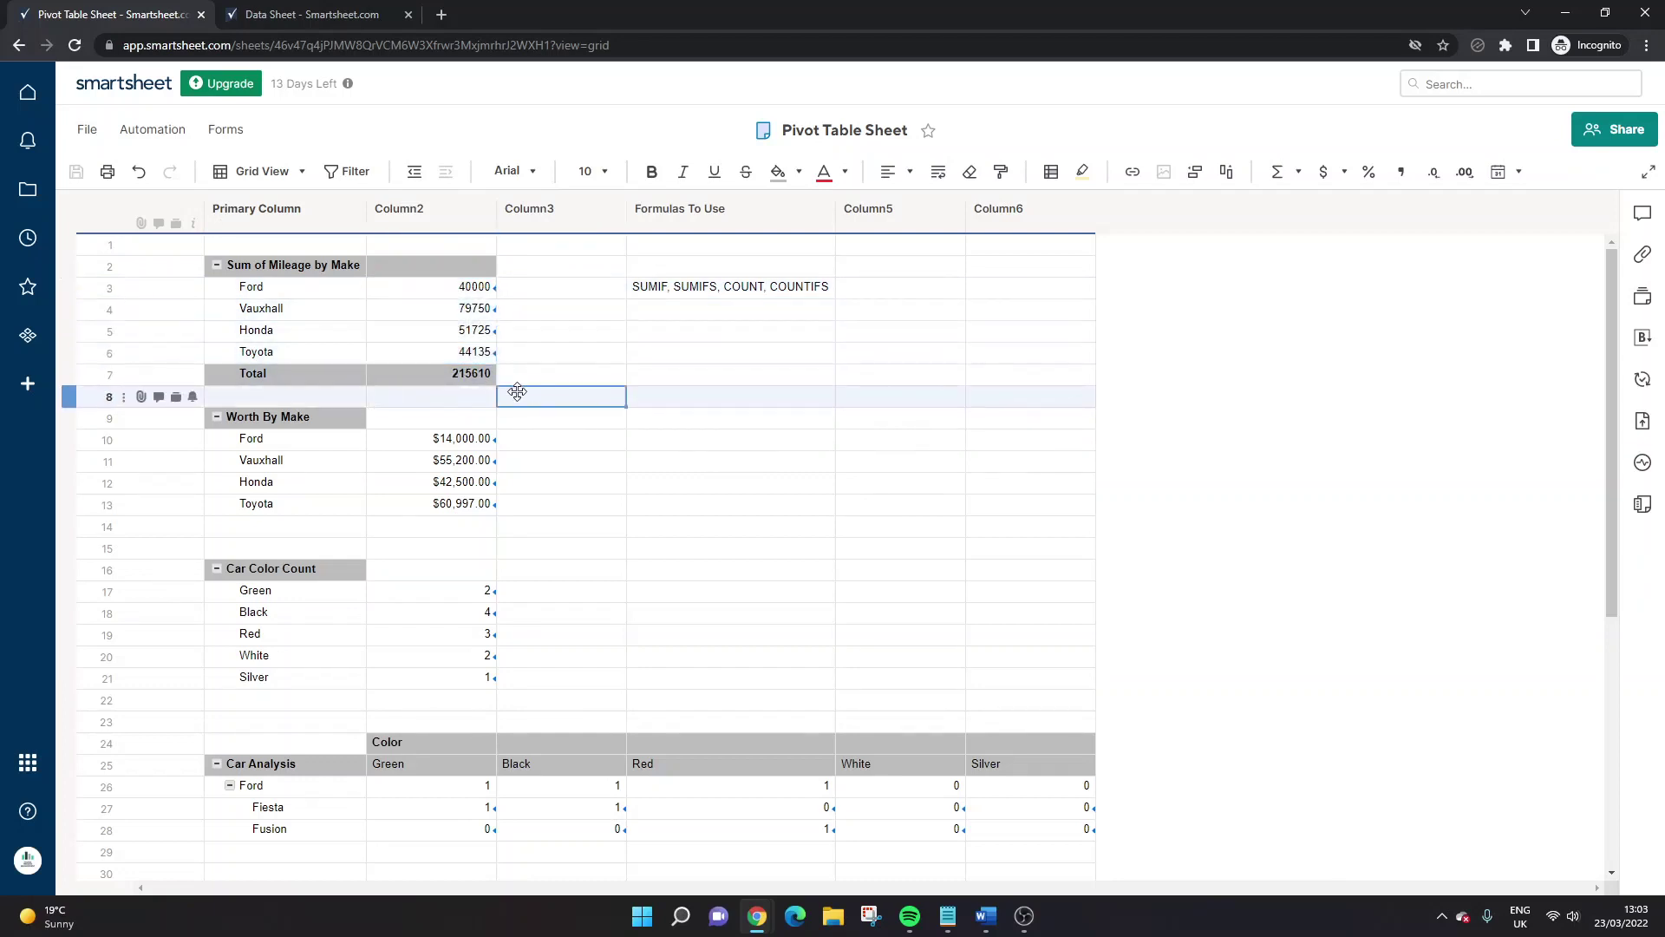
double_click(423, 376)
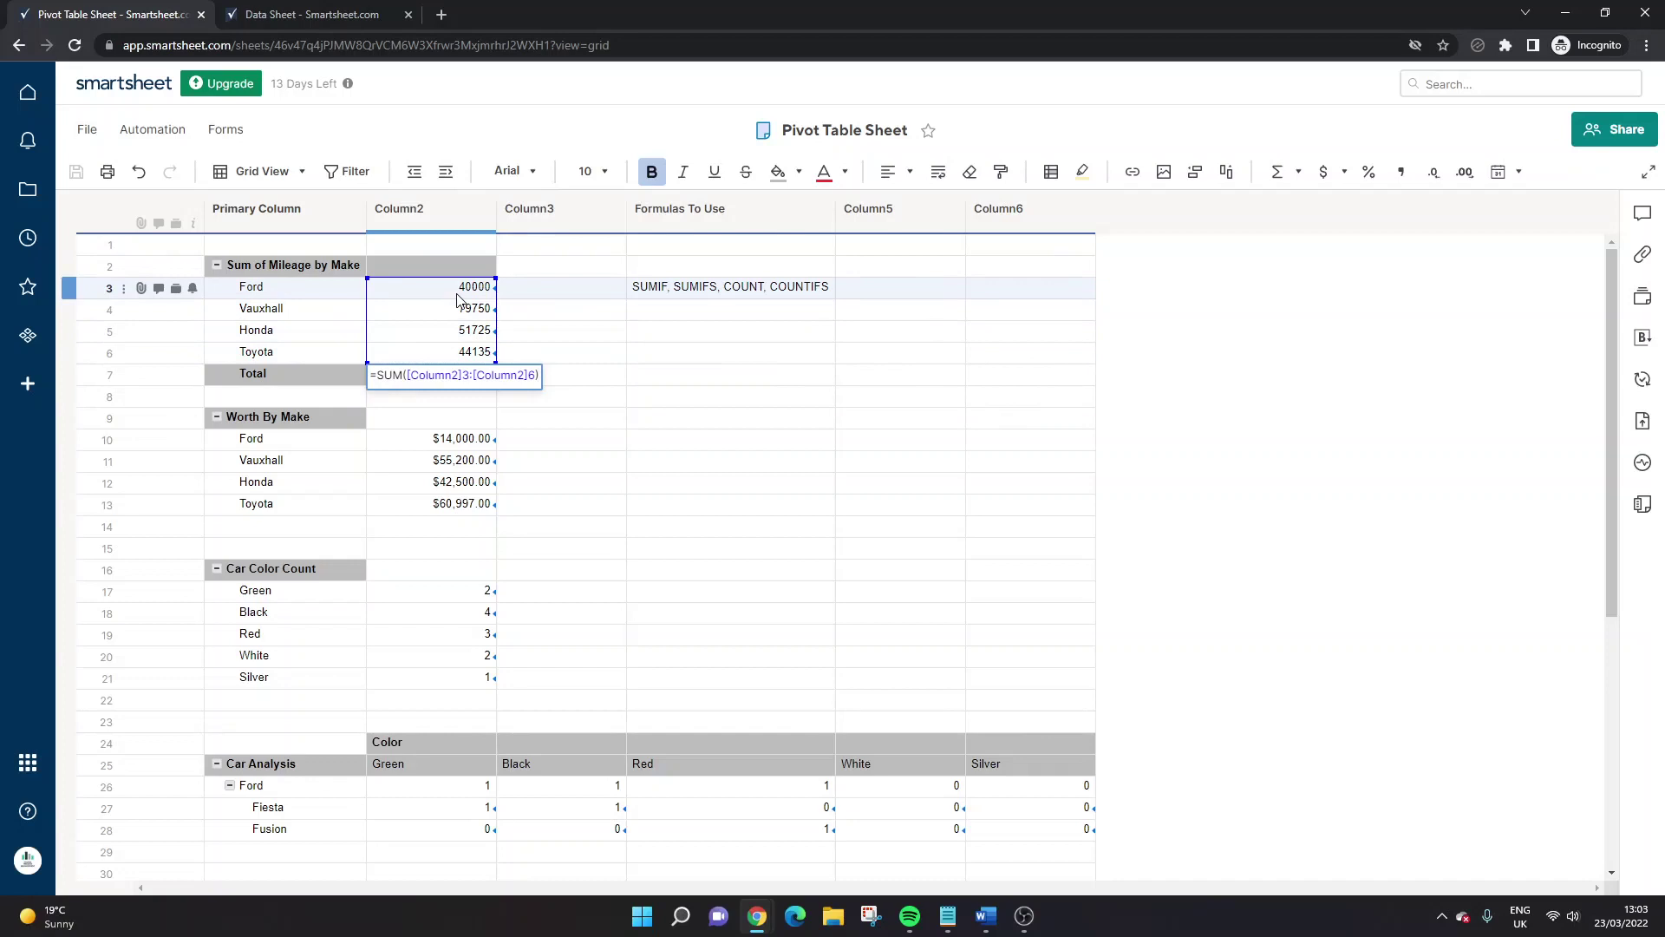
- Leave the Total's SUM unchanged and reopen Ford's 40000 mileage cell to show its SUMIF
key(Return)
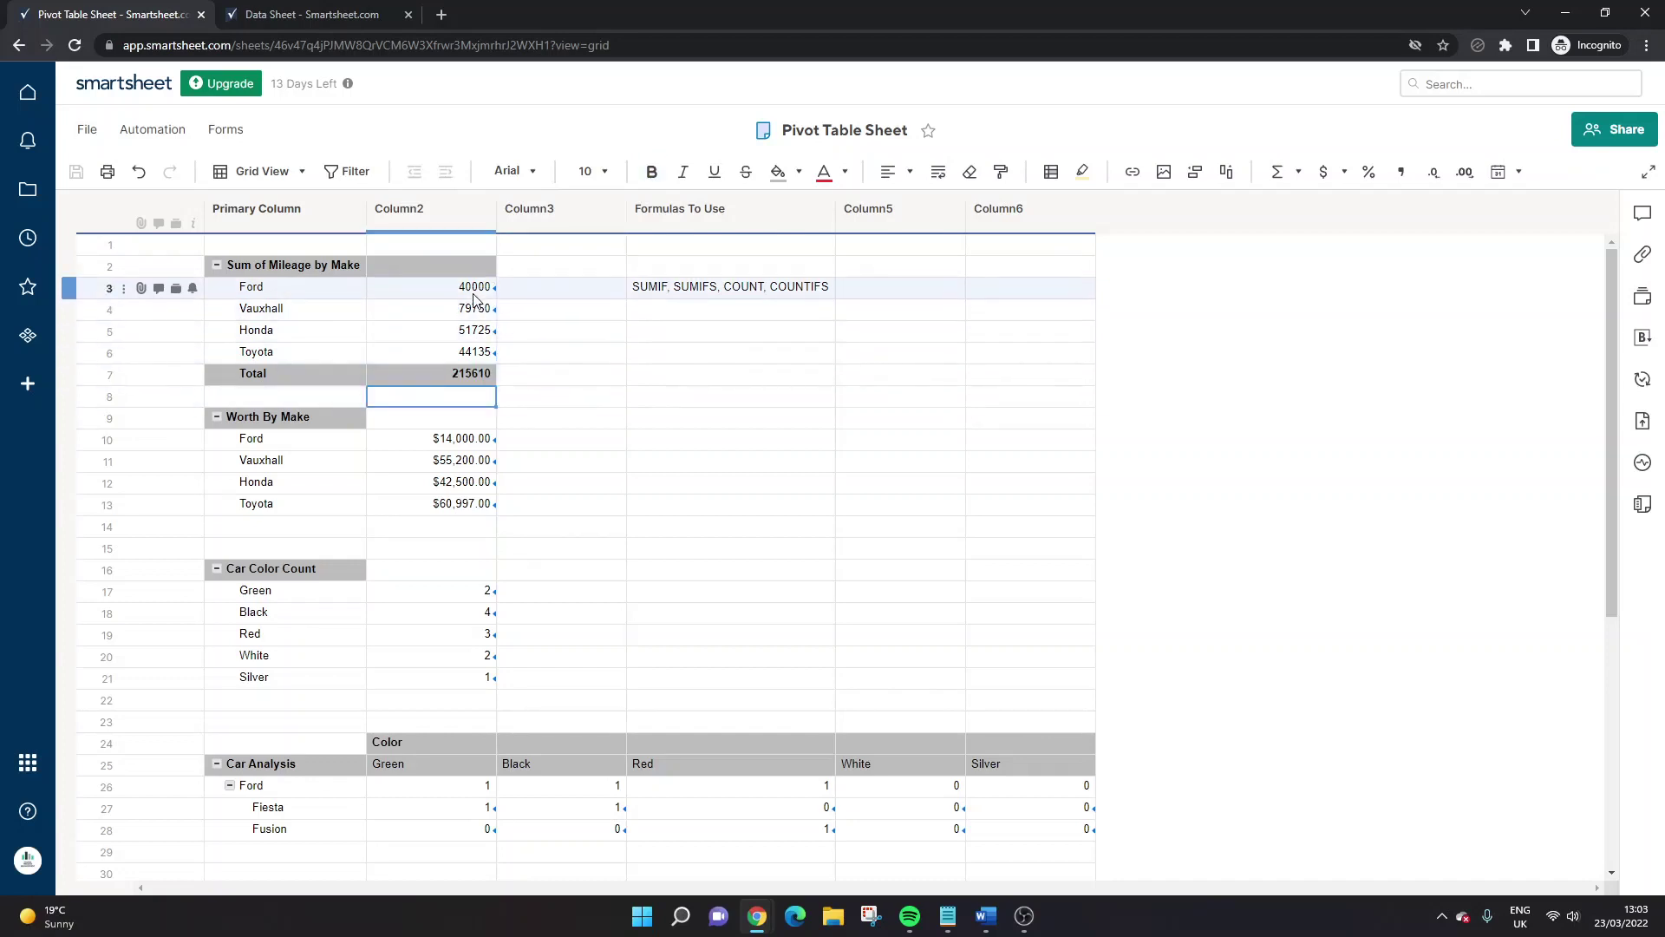
click(471, 298)
click(472, 292)
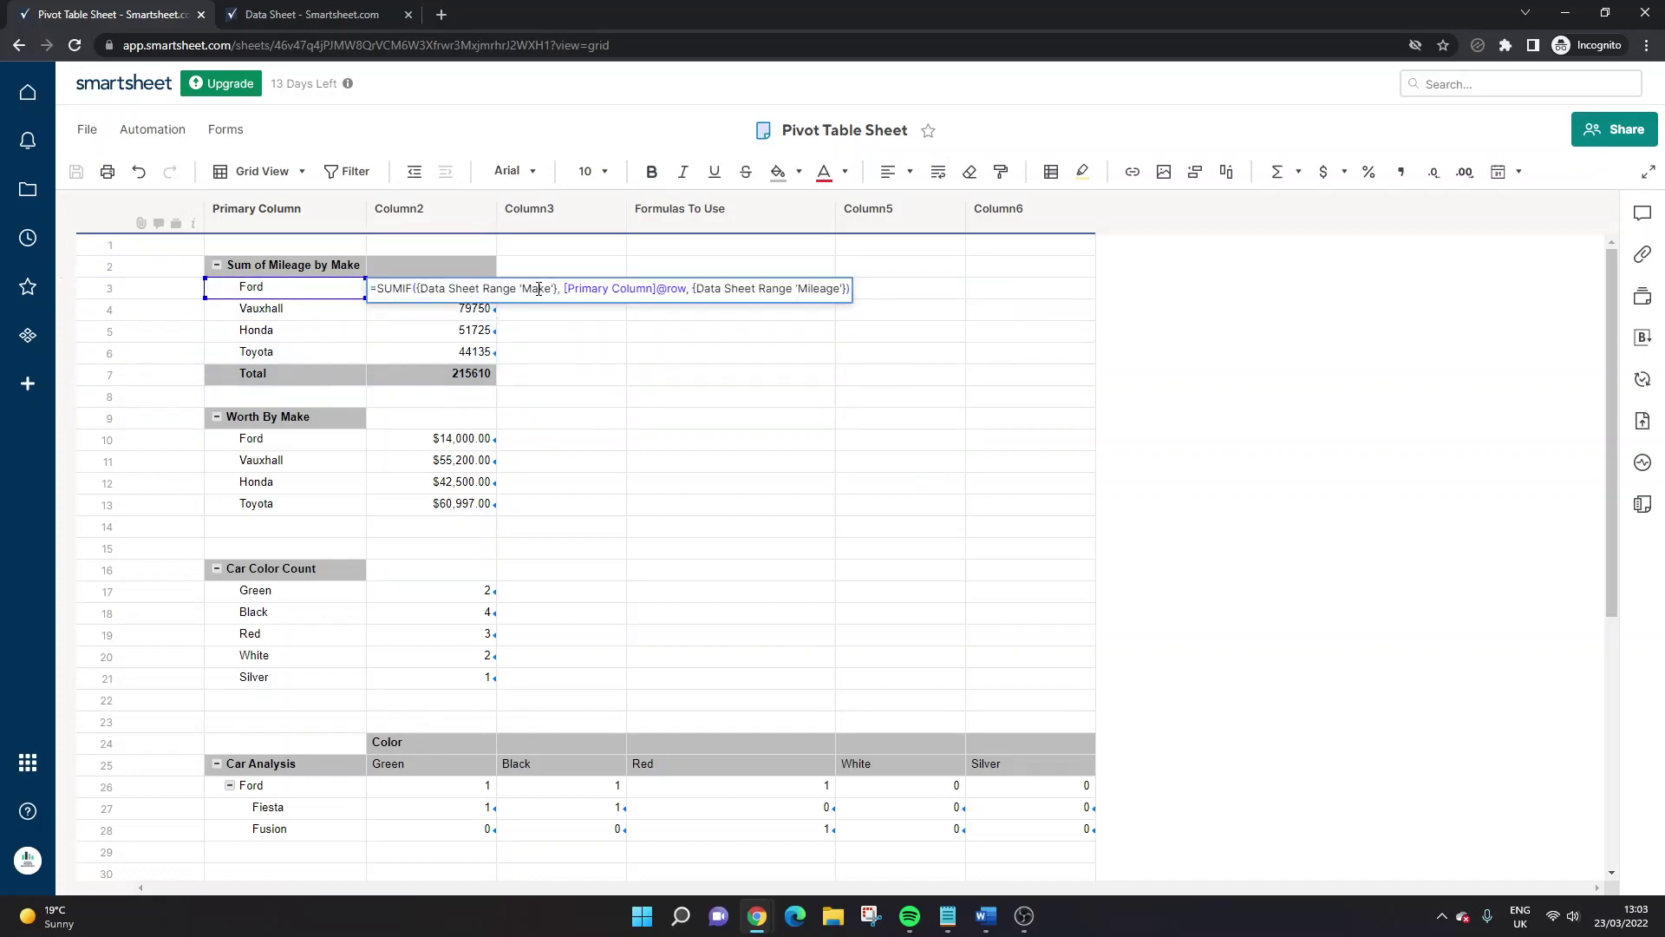
- Type =SUMIF( in Column3 beside Ford and bring up the Data Sheet in Reference Another Sheet
click(538, 288)
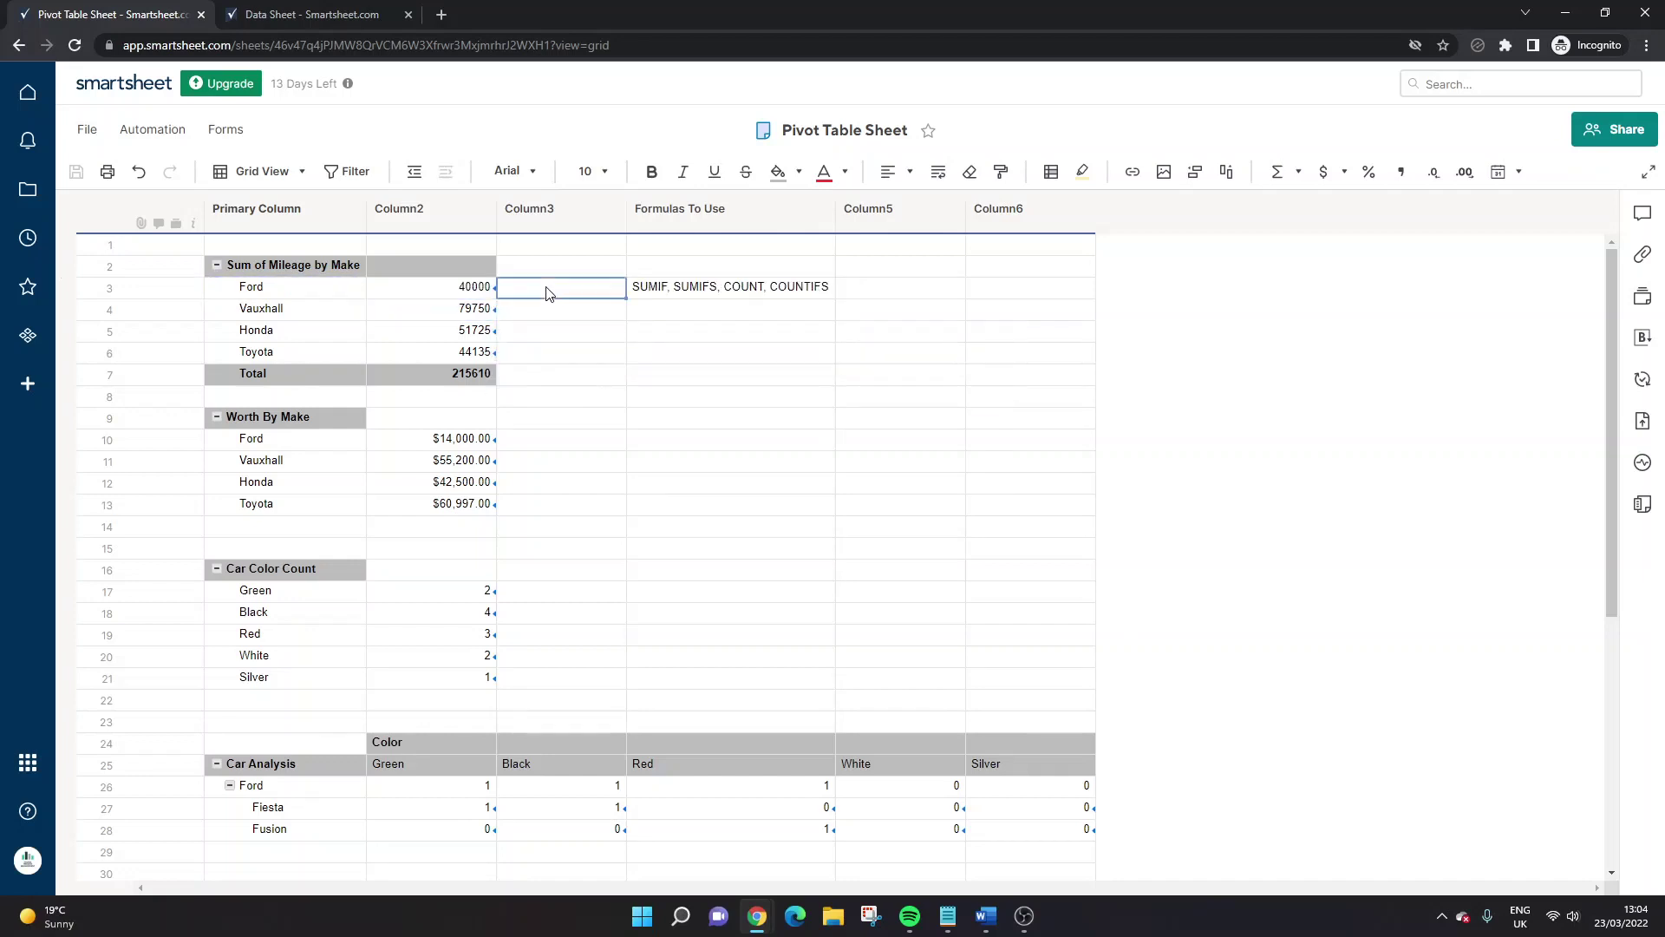
click(548, 287)
text(=SUMIF)
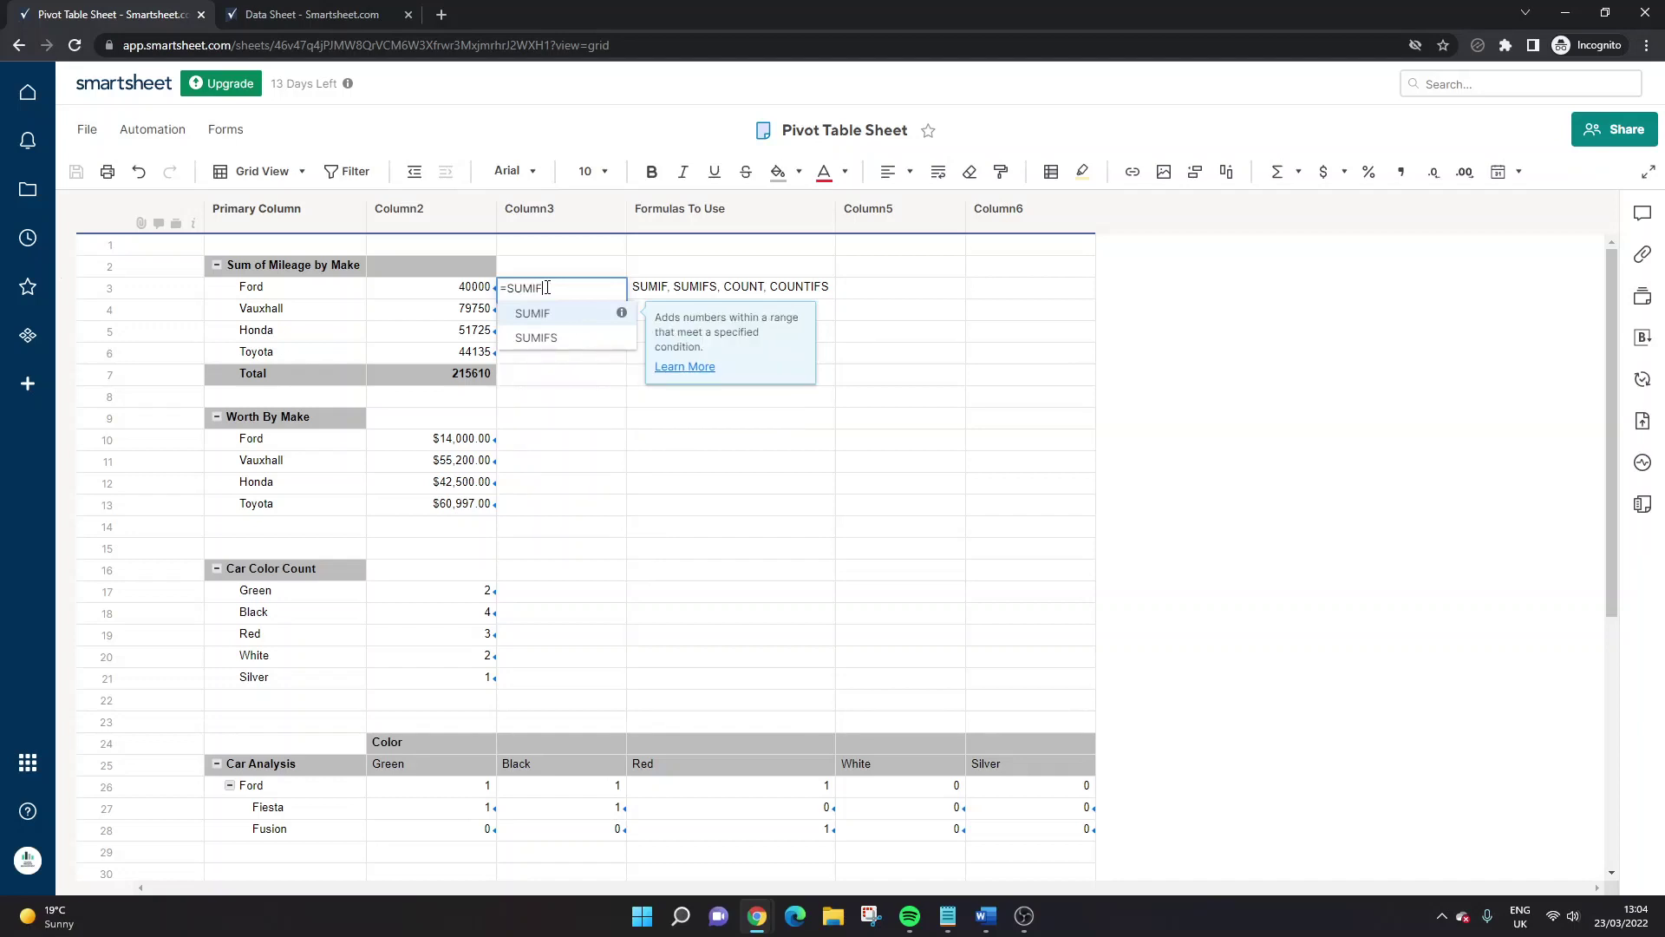
text(()
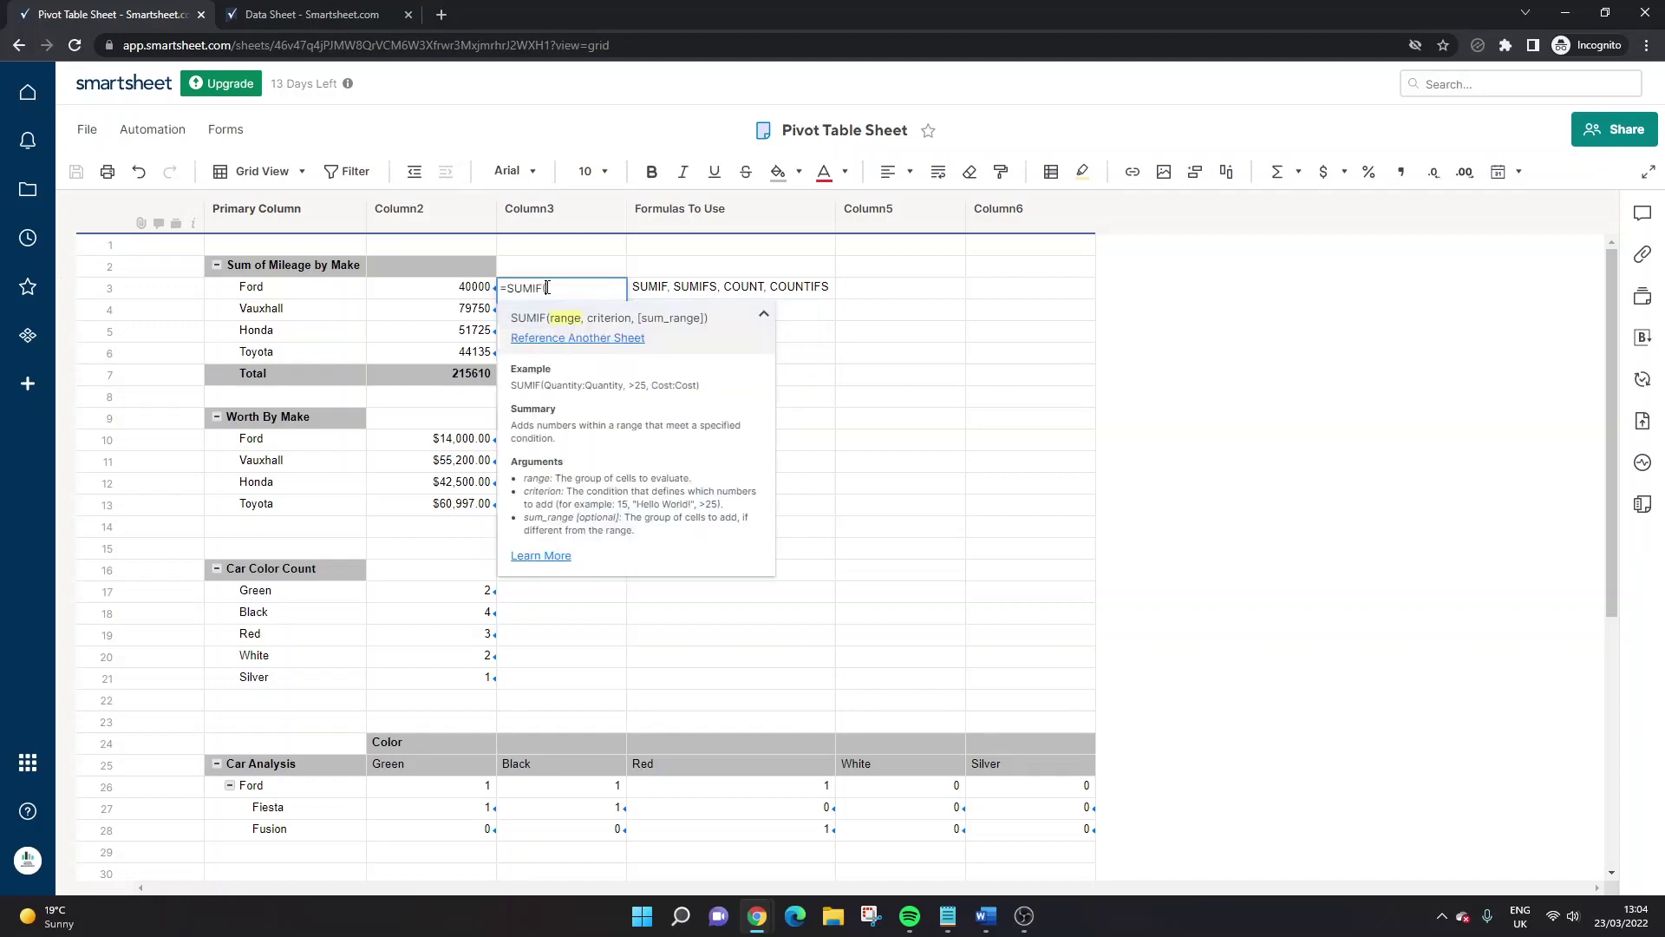
click(595, 340)
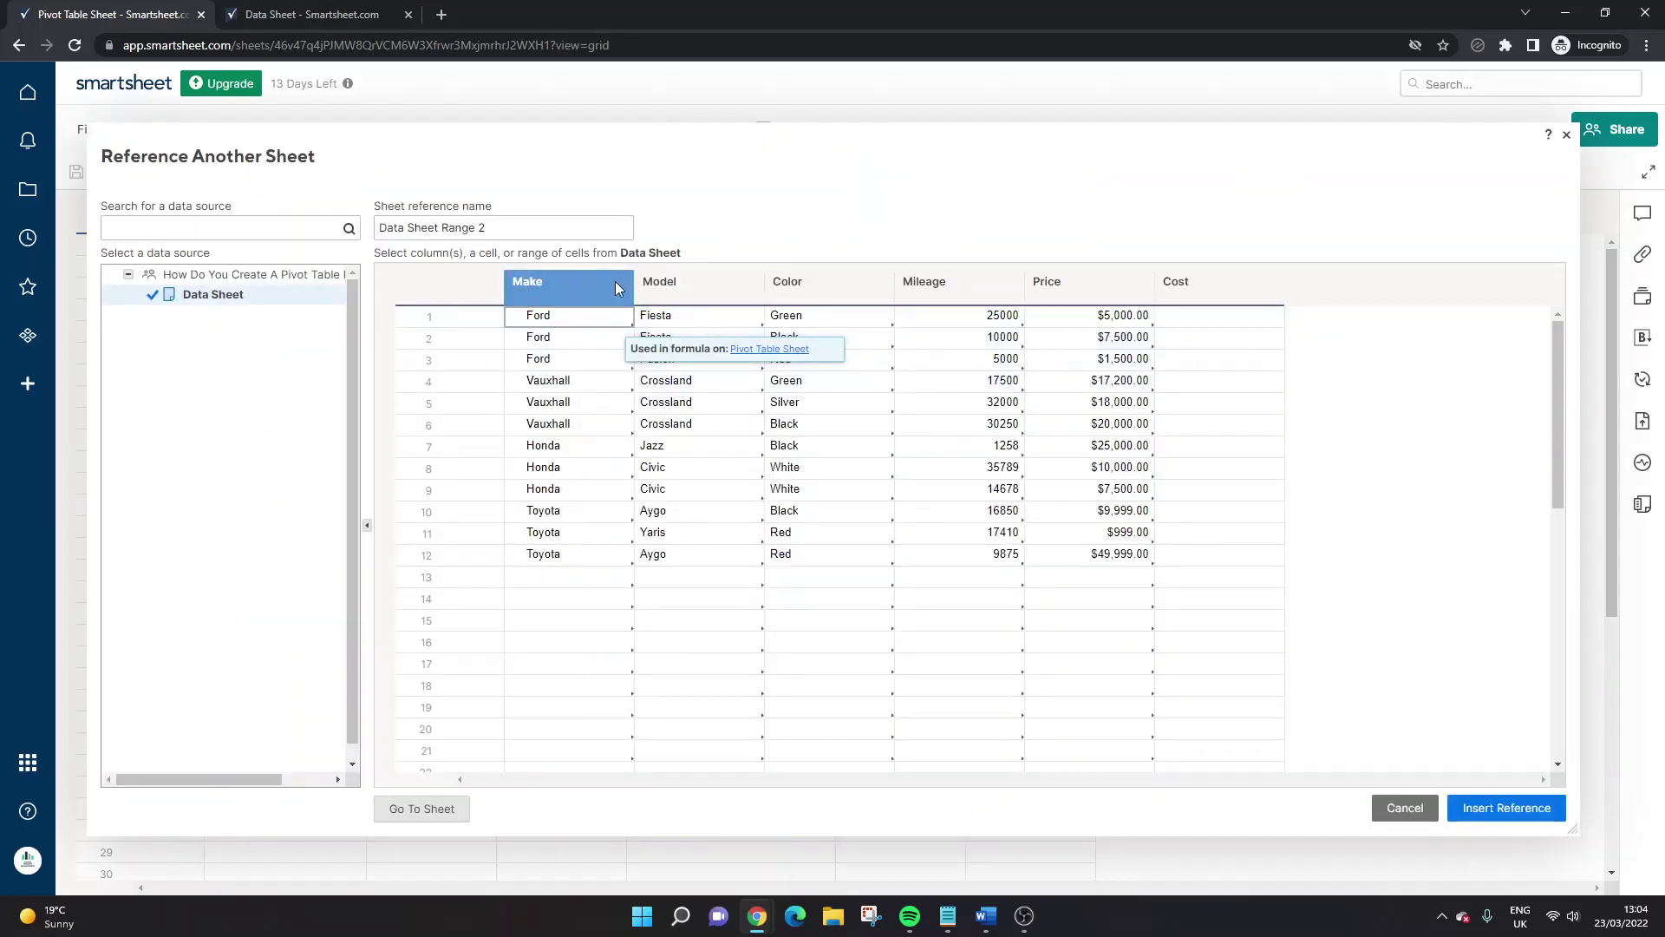
- Try the Data Sheet Make reference, confirm Ford's formula sums Mileage, then cancel the picker
click(564, 284)
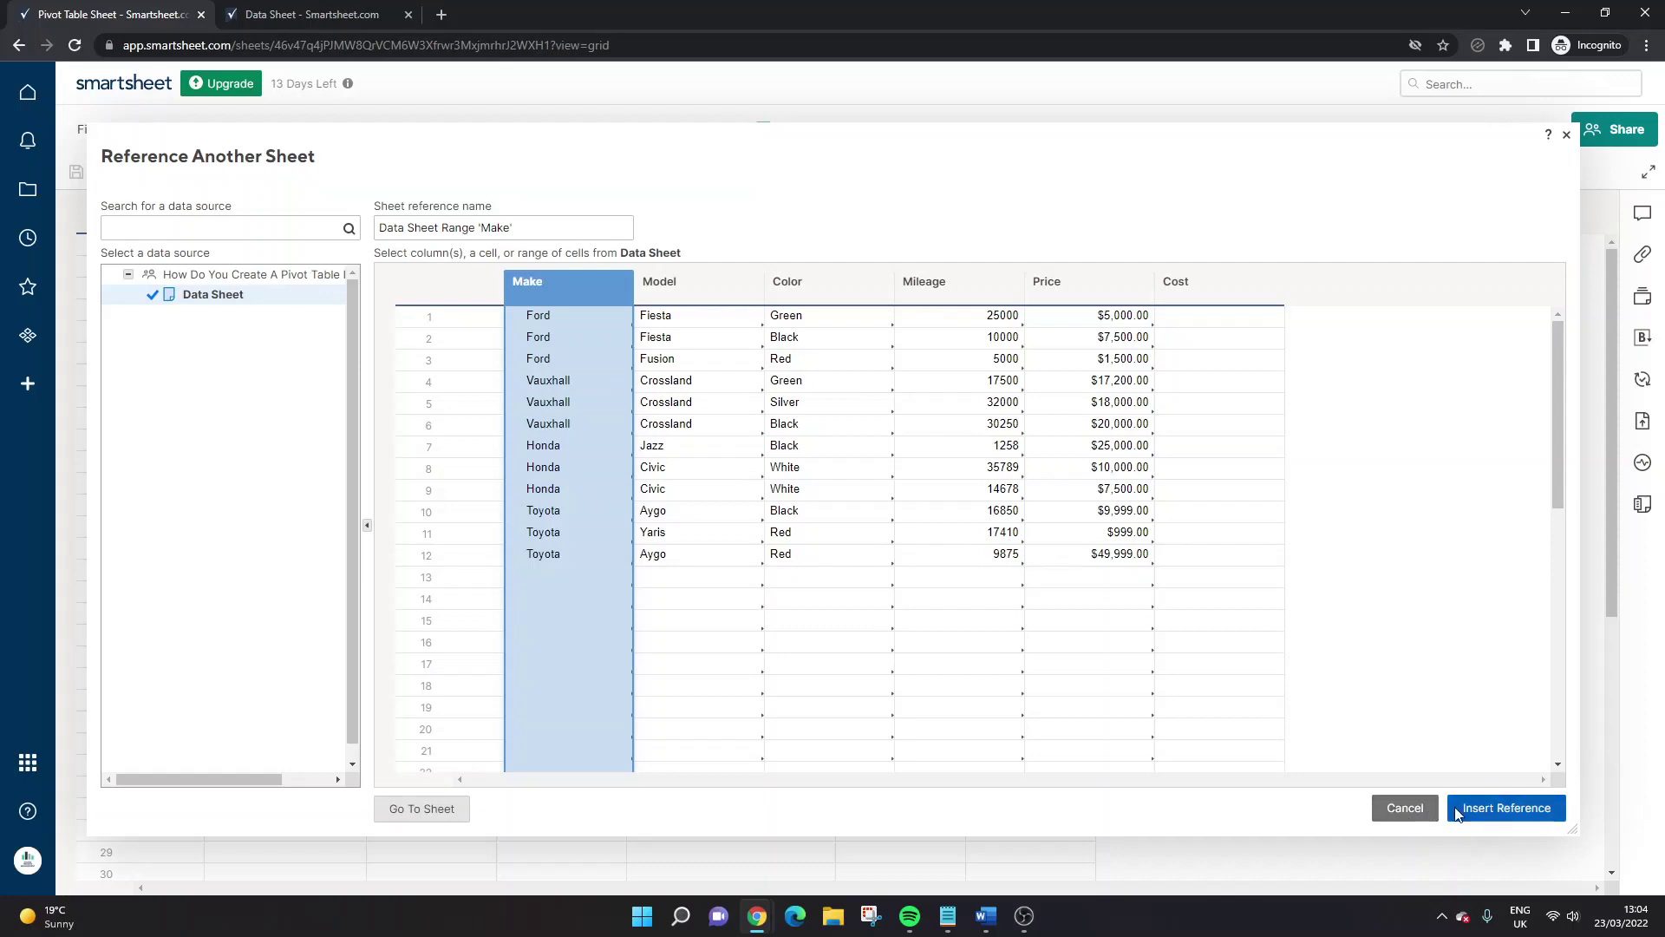
click(1405, 808)
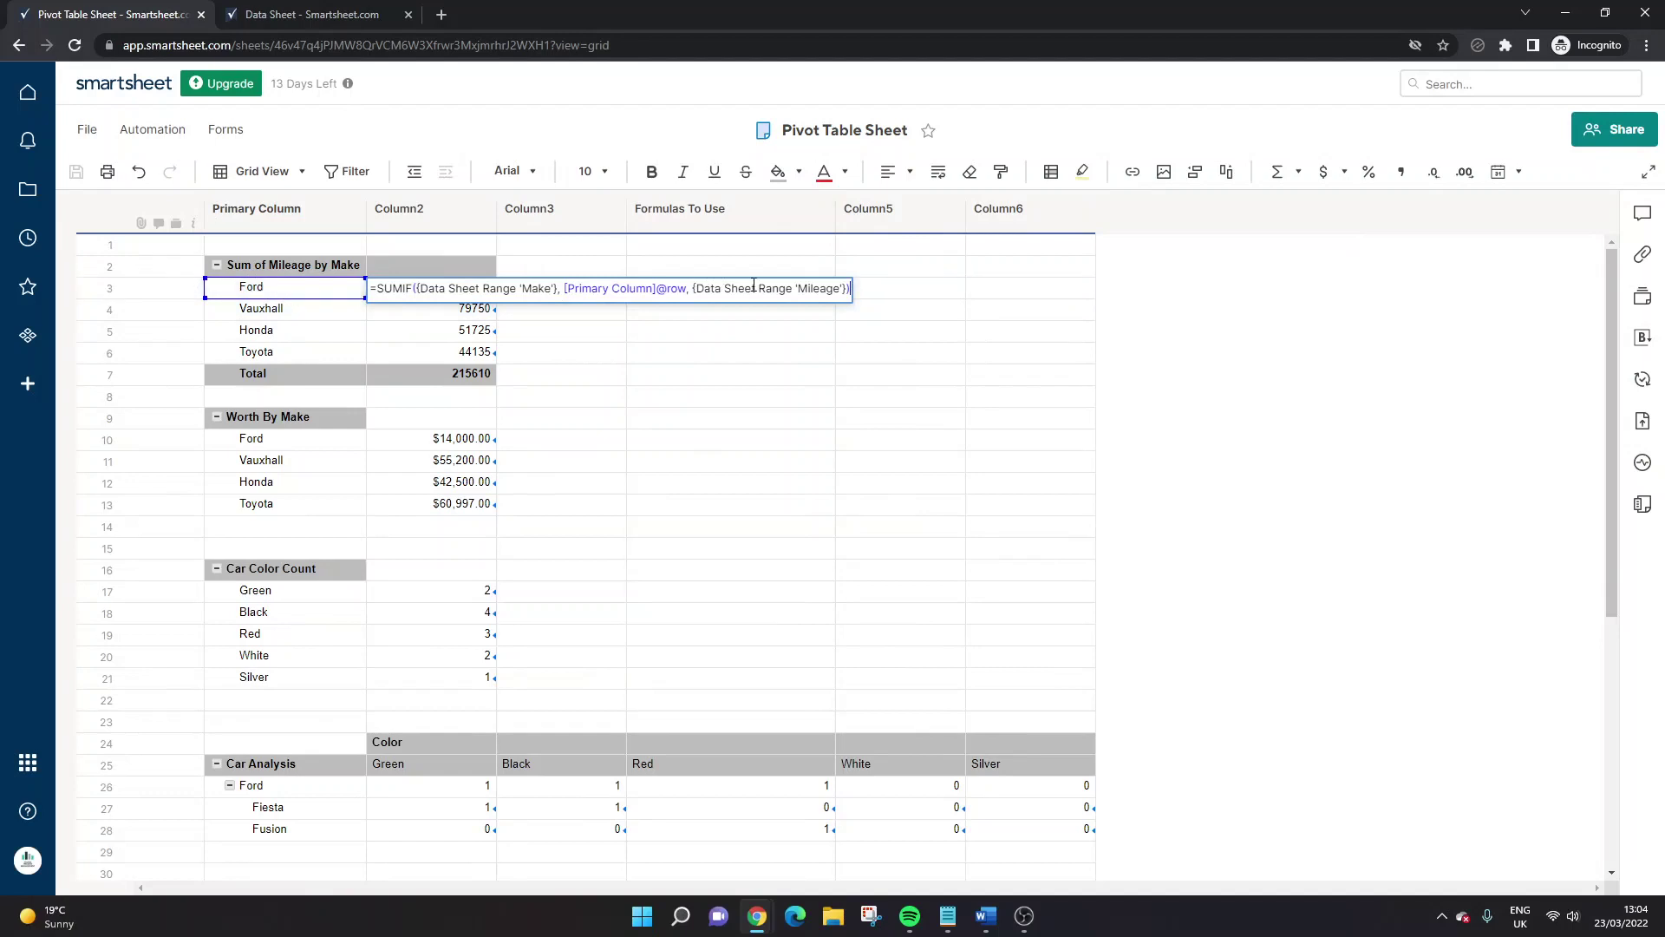
click(698, 288)
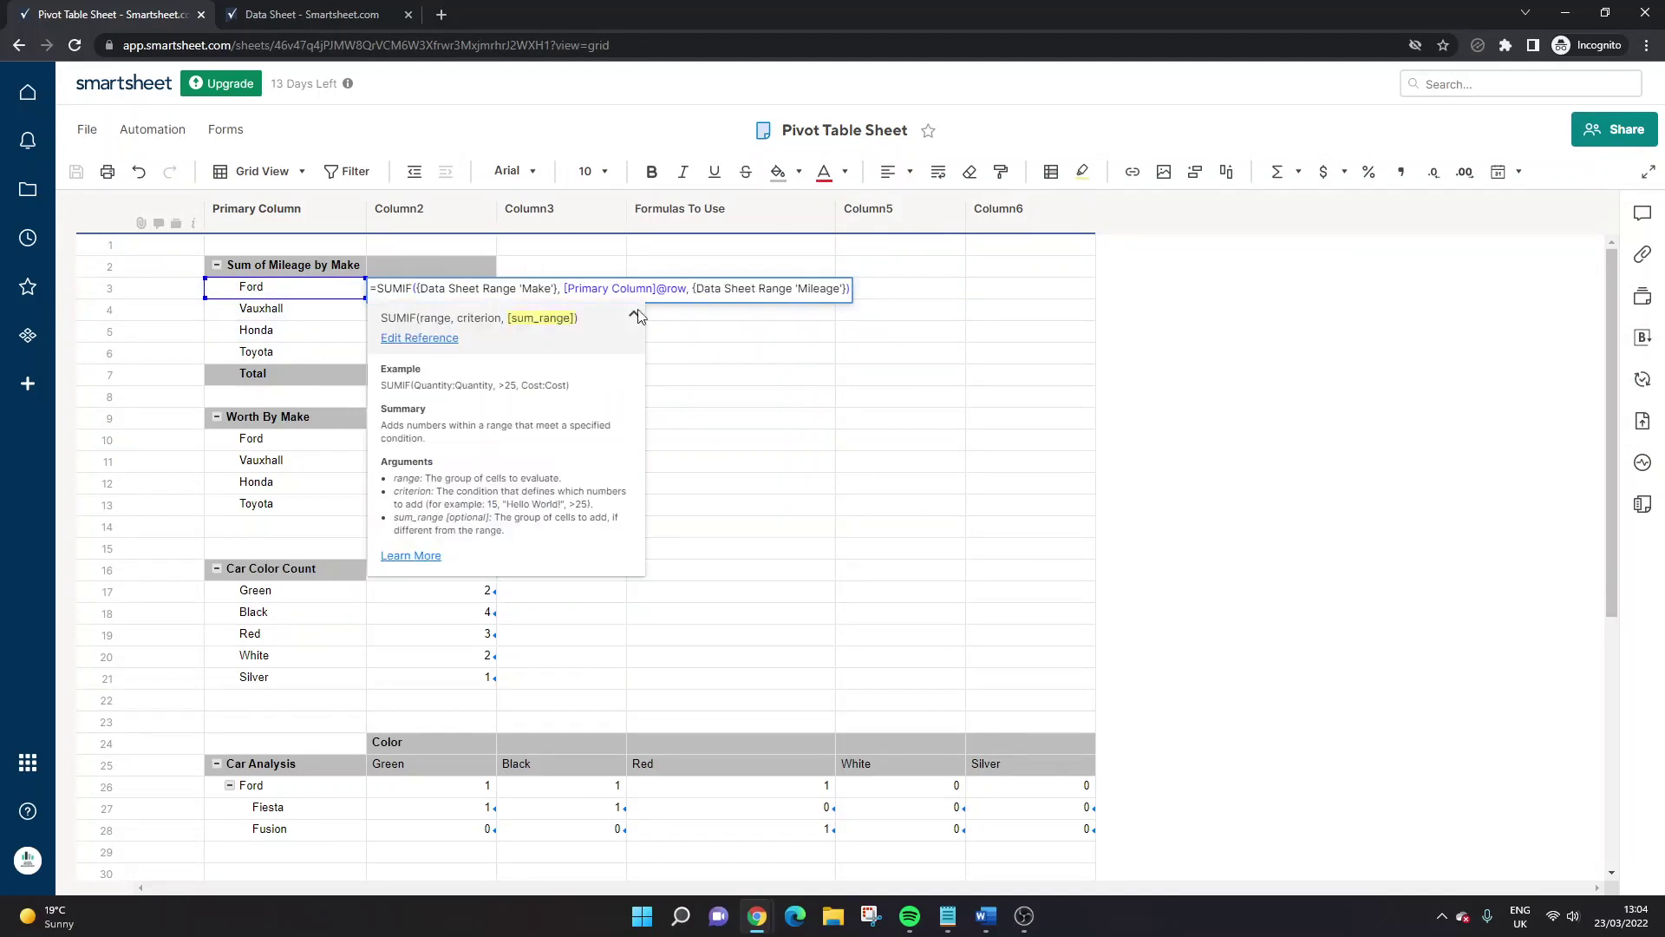
click(447, 339)
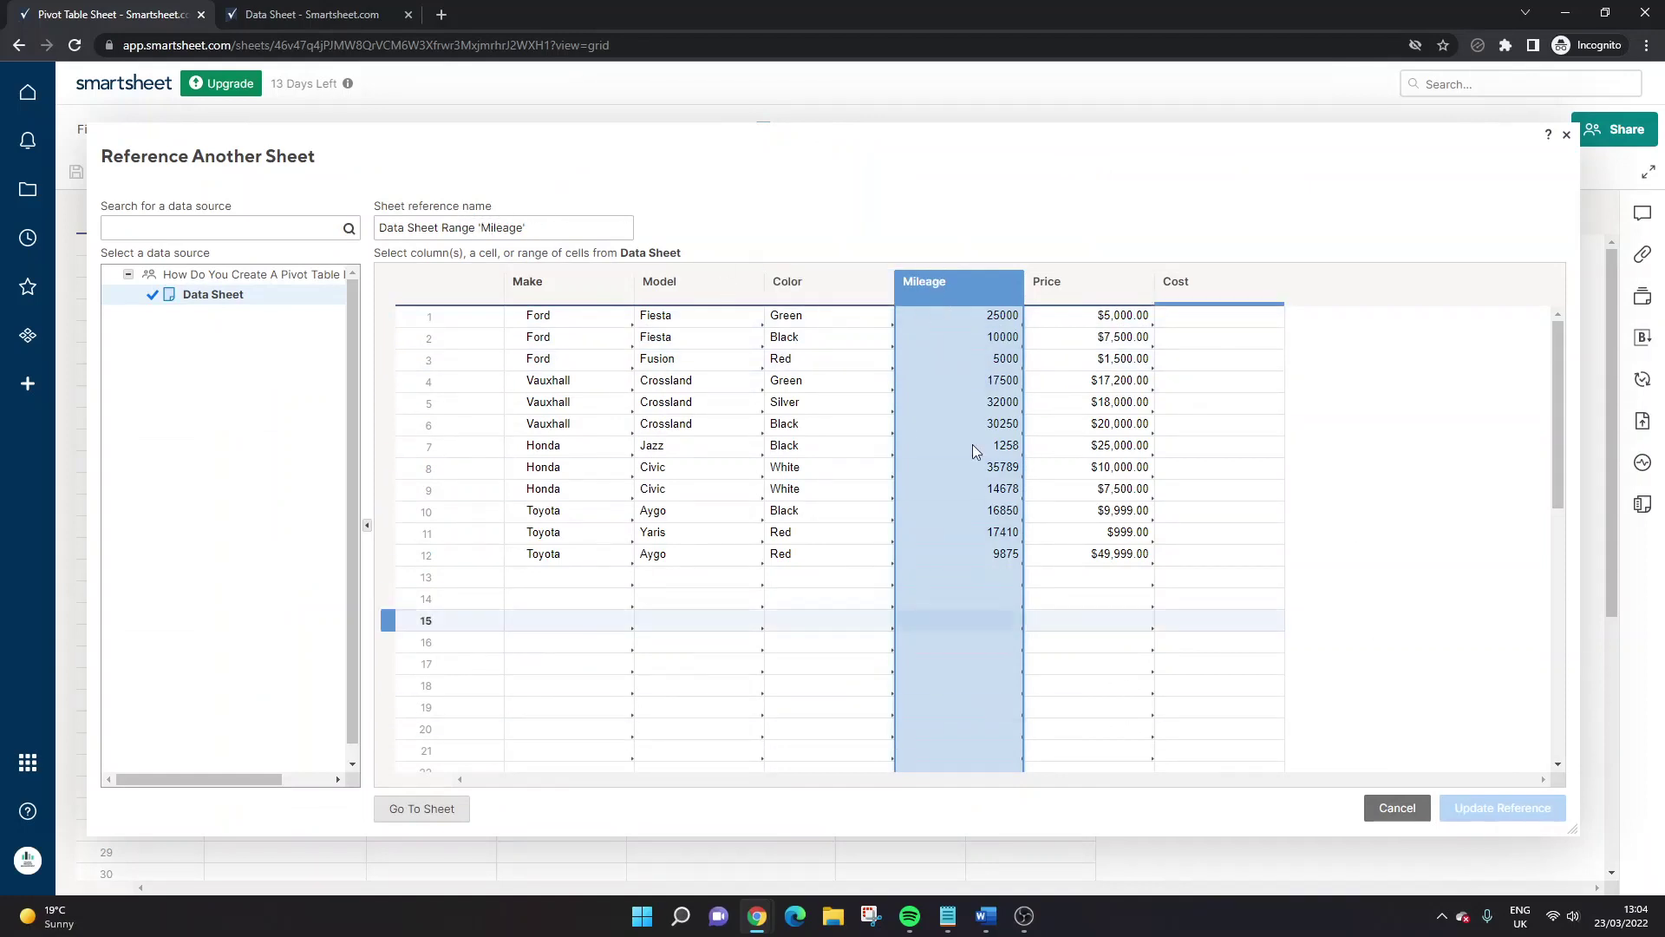
click(1398, 808)
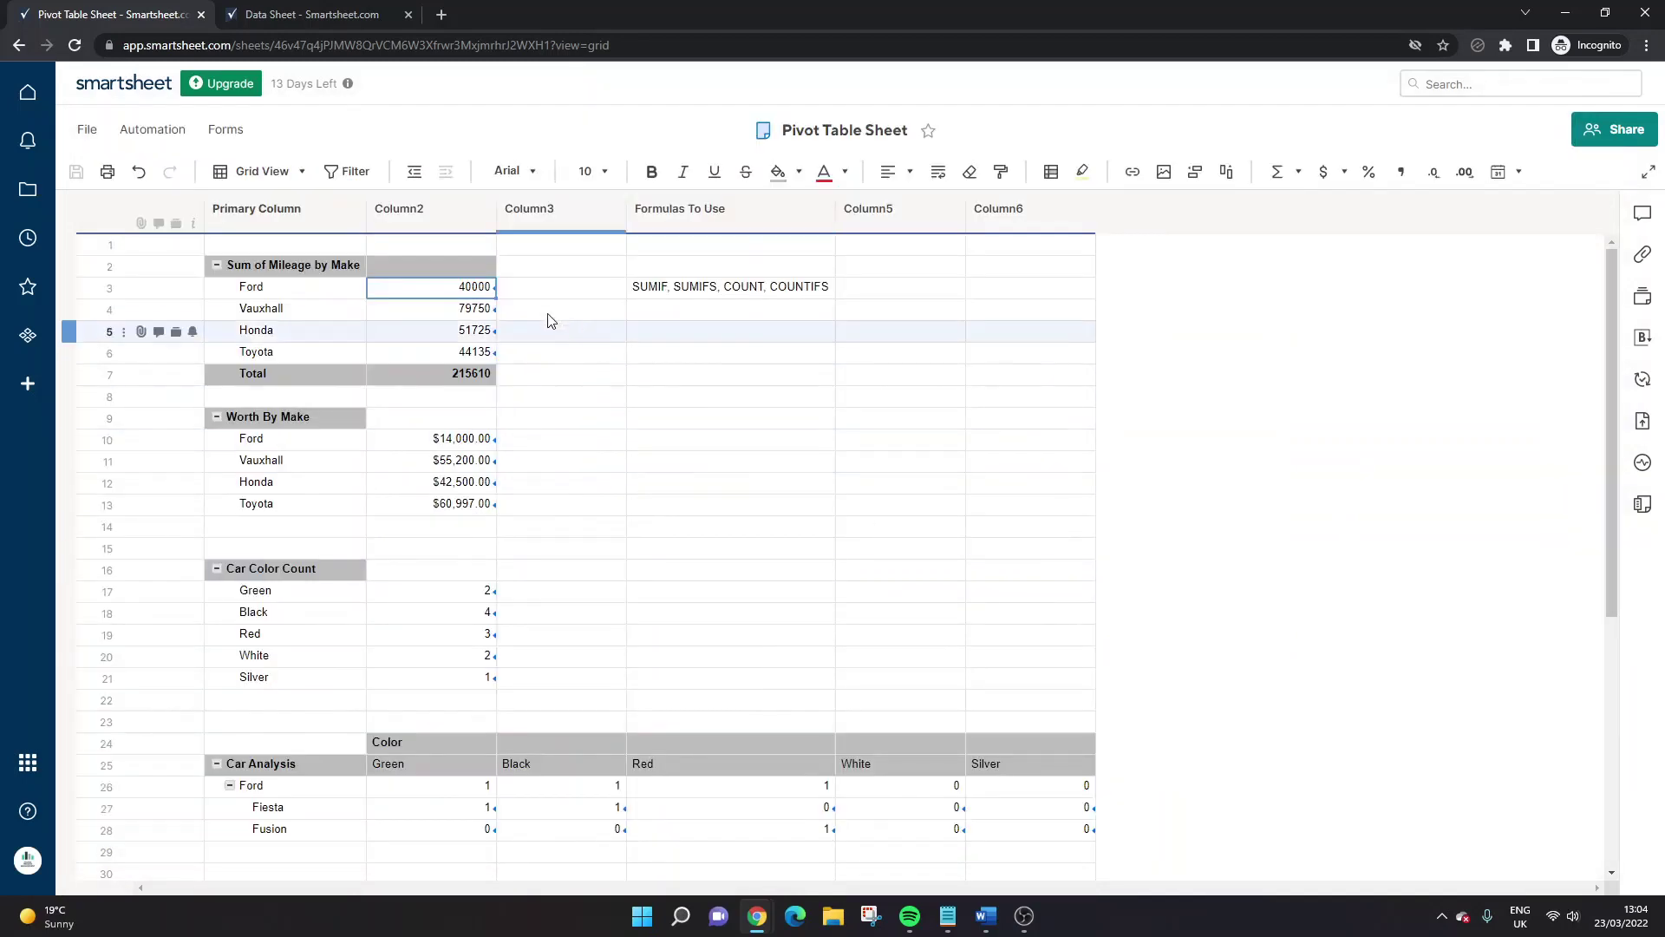
- Commit Ford's SUMIF over Data Sheet Make and Mileage, giving 40000, 79750, 51725, 44135 (total 215610)
key(Return)
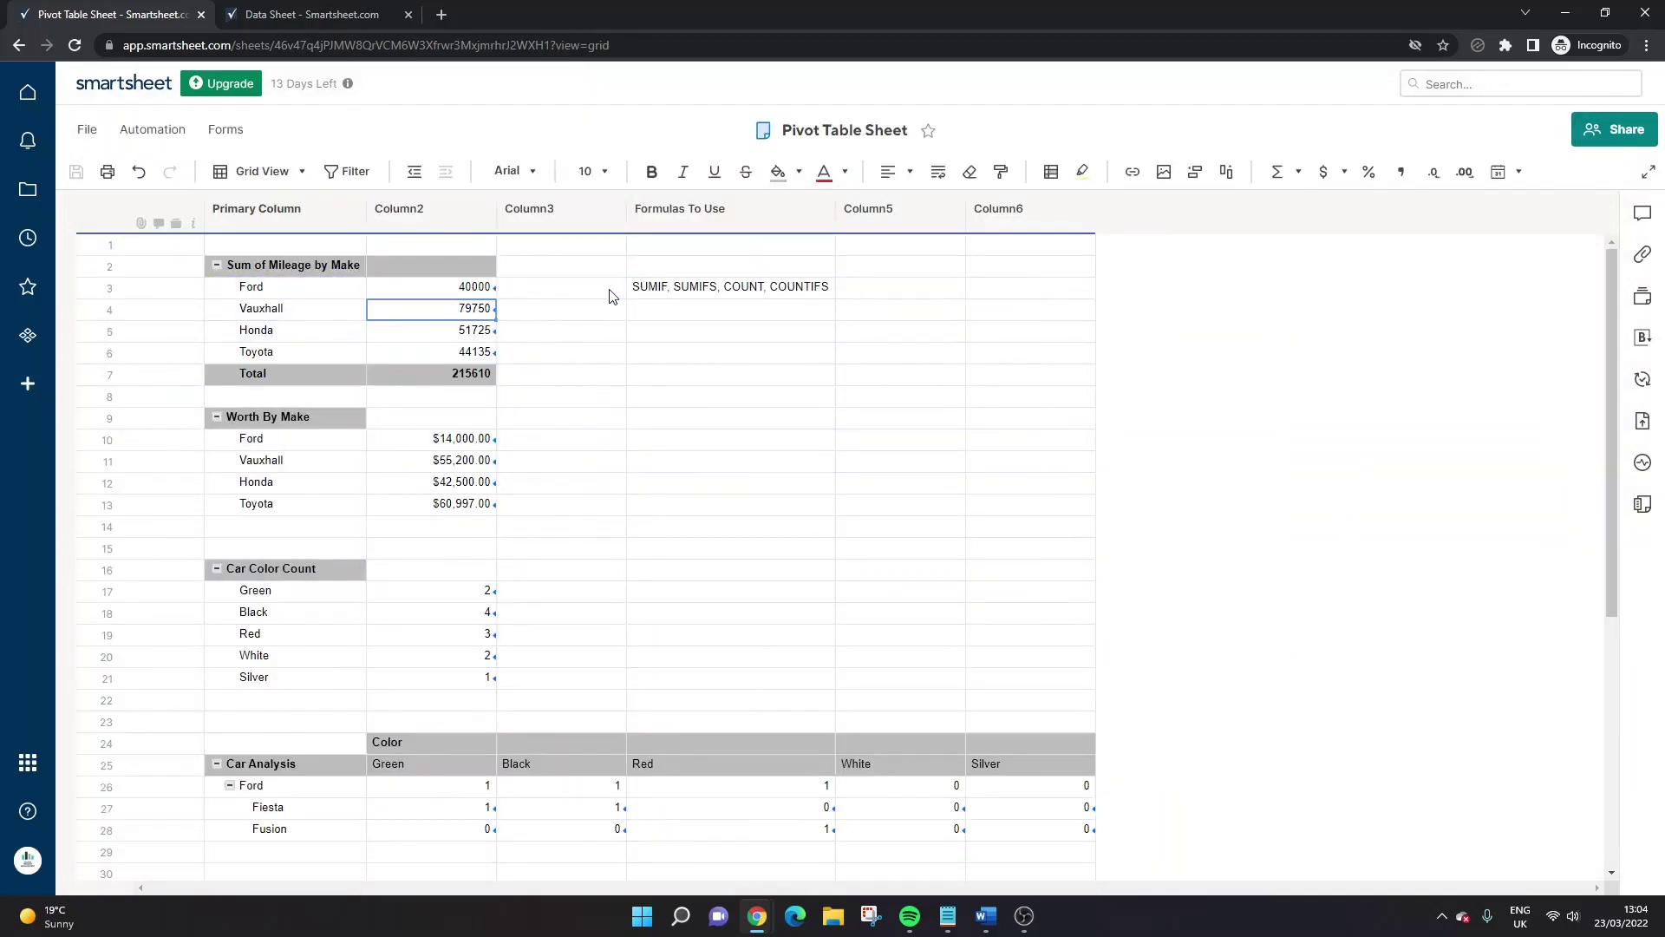
click(468, 295)
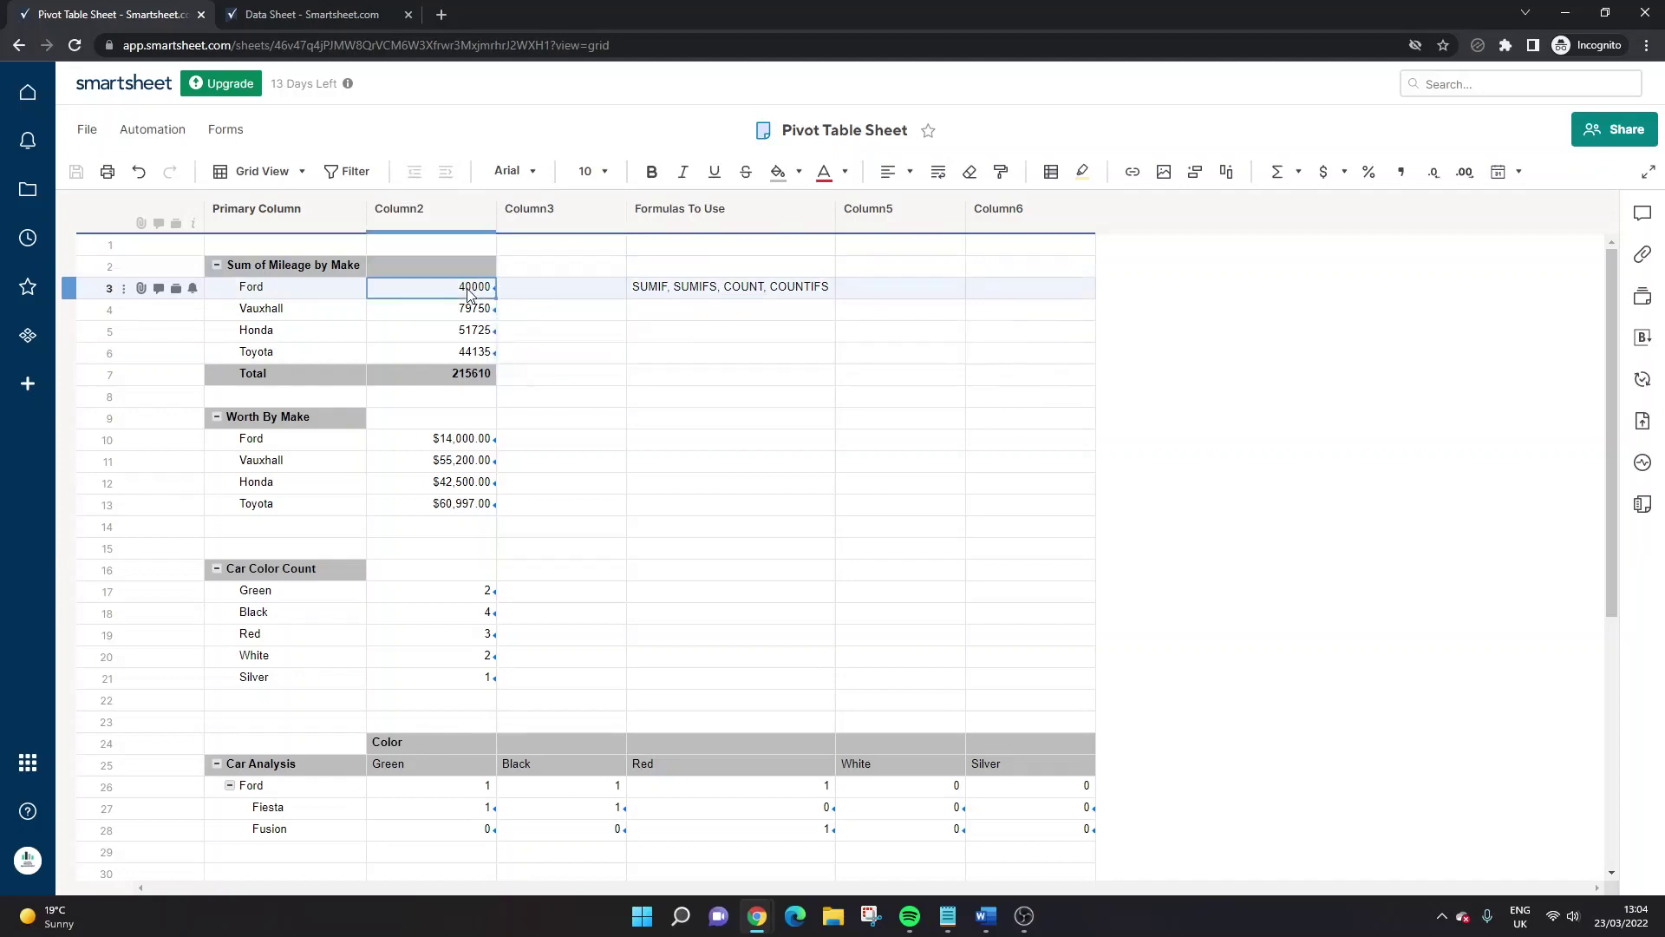
key(F2)
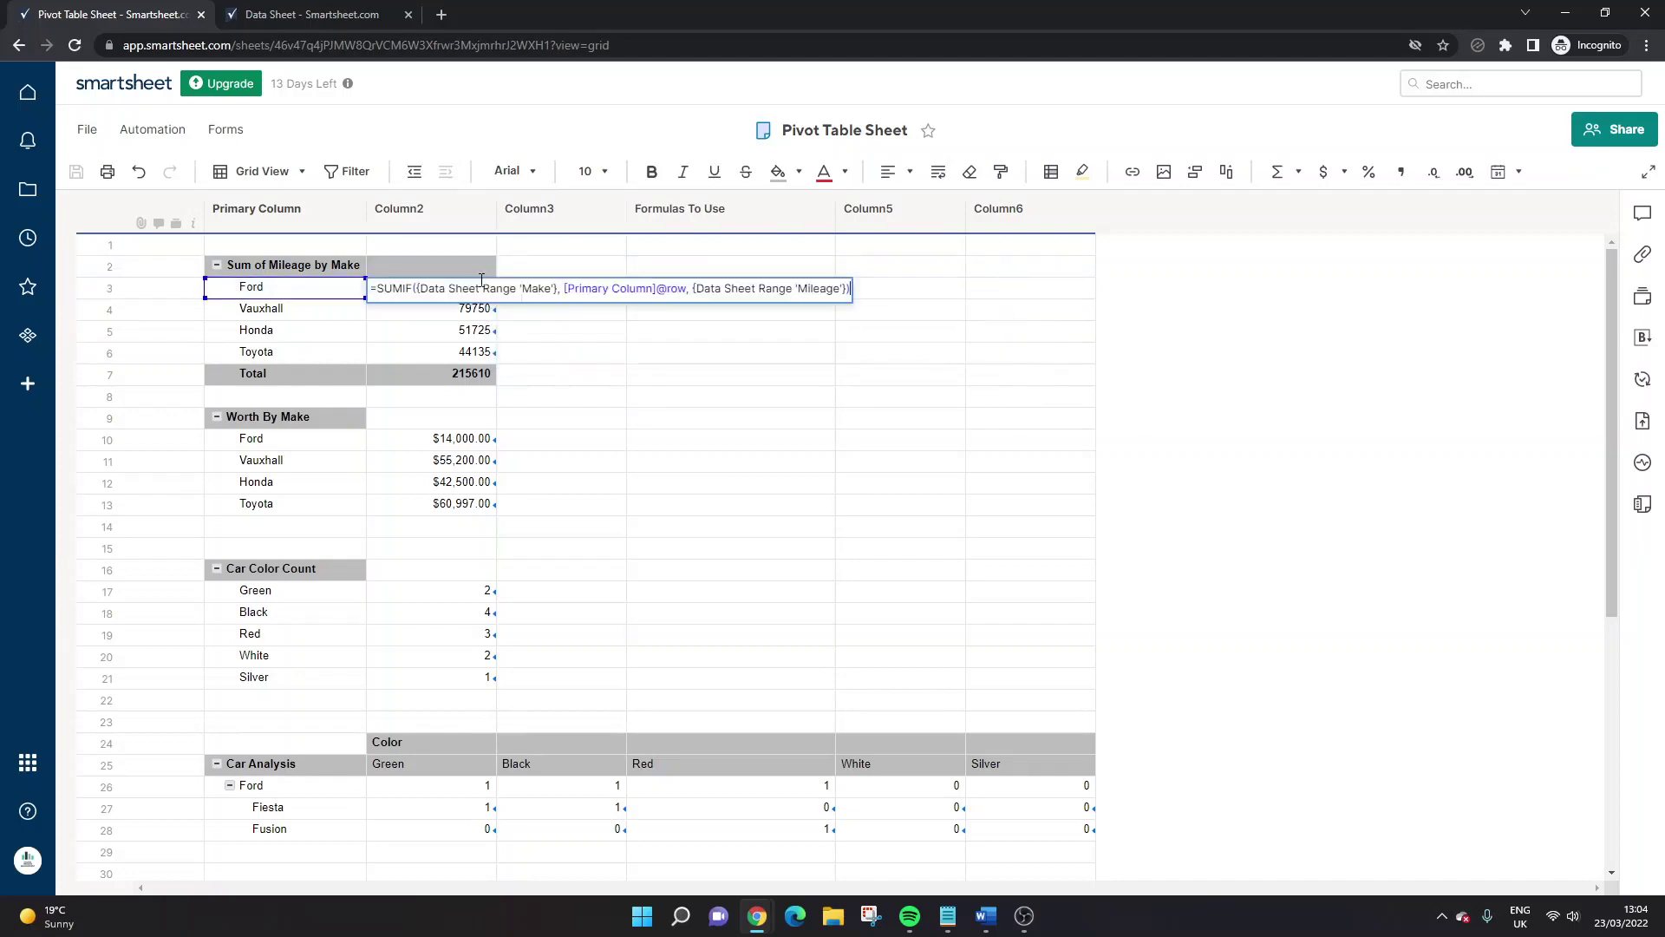
key(Return)
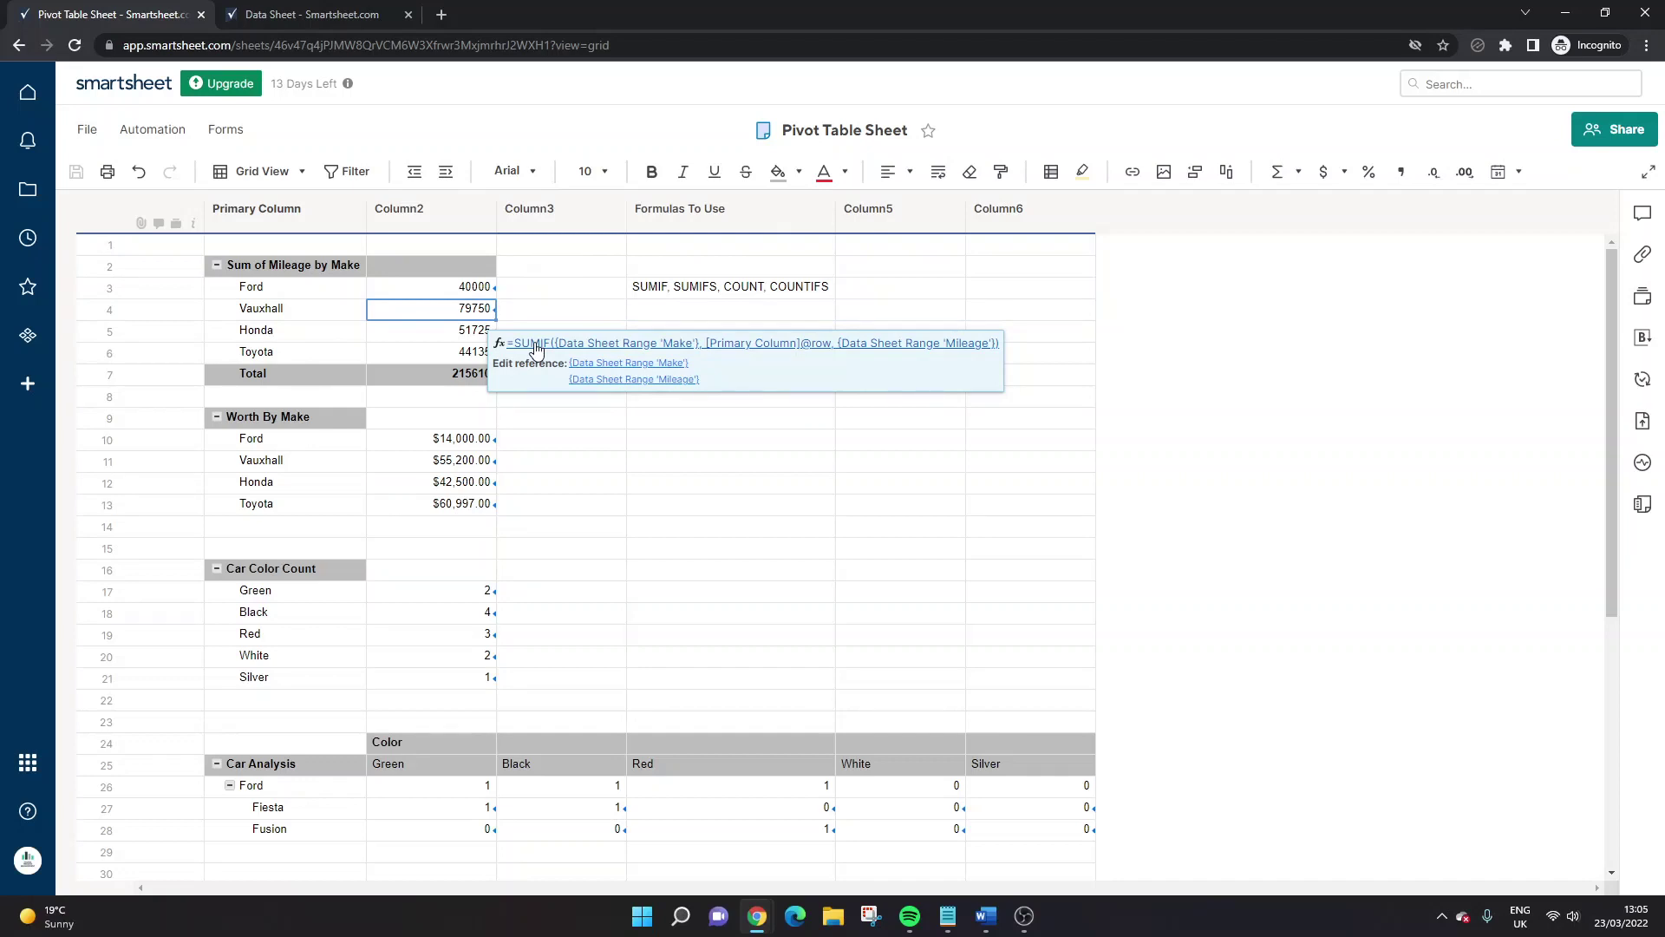
double_click(449, 290)
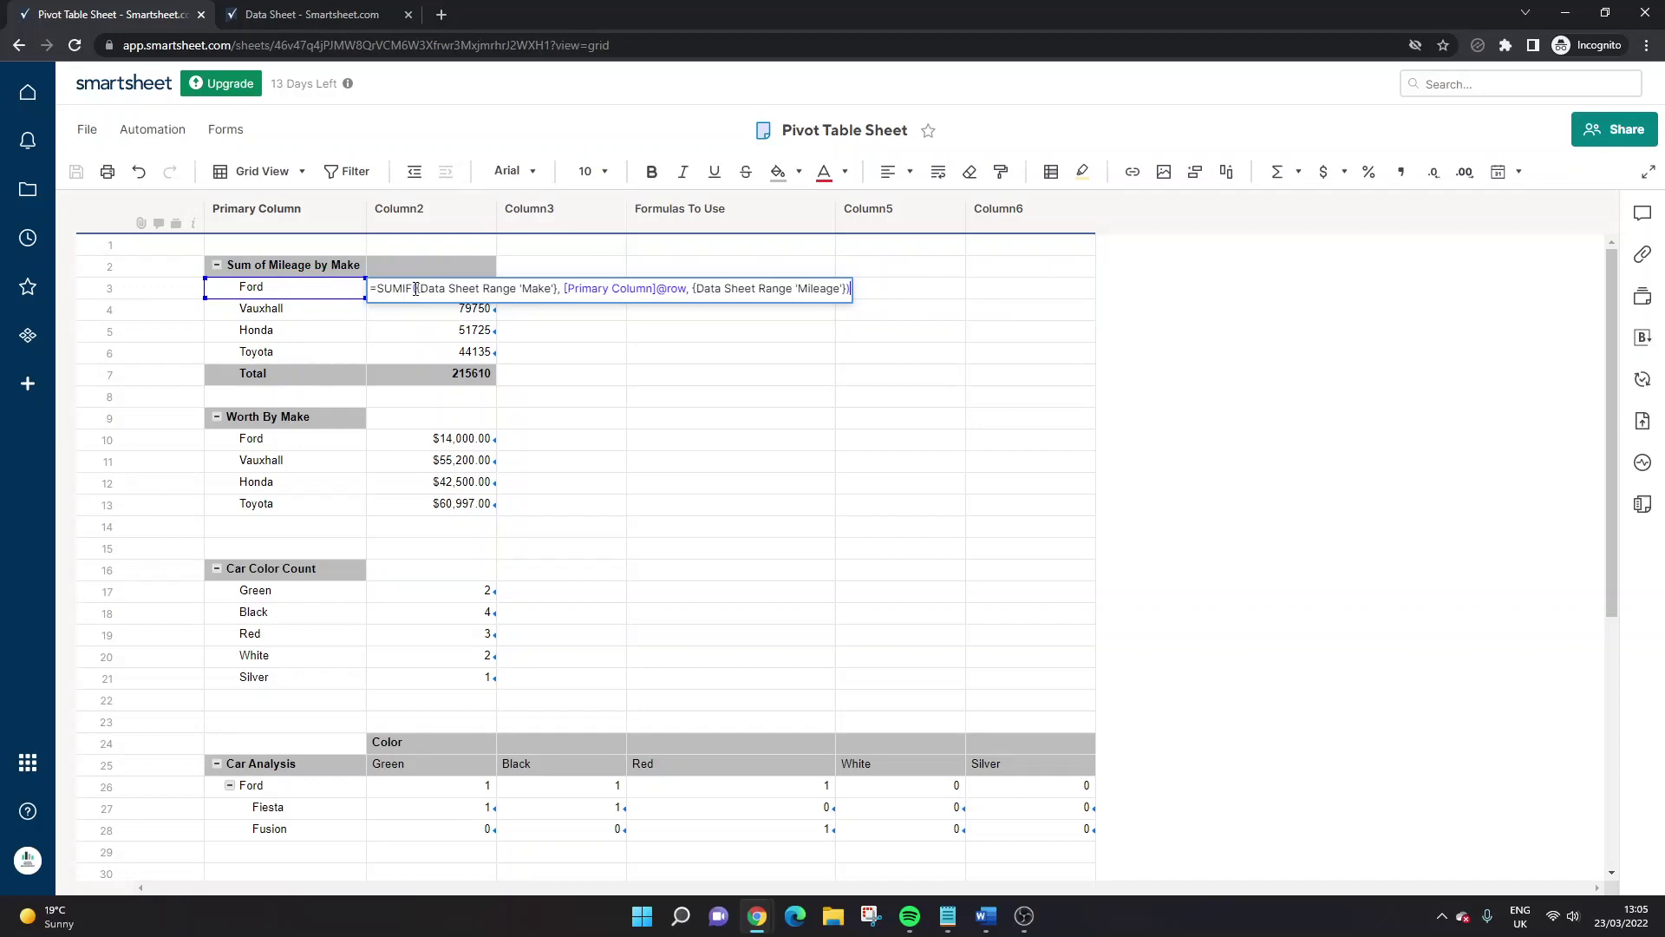
drag(419, 288, 544, 288)
click(626, 289)
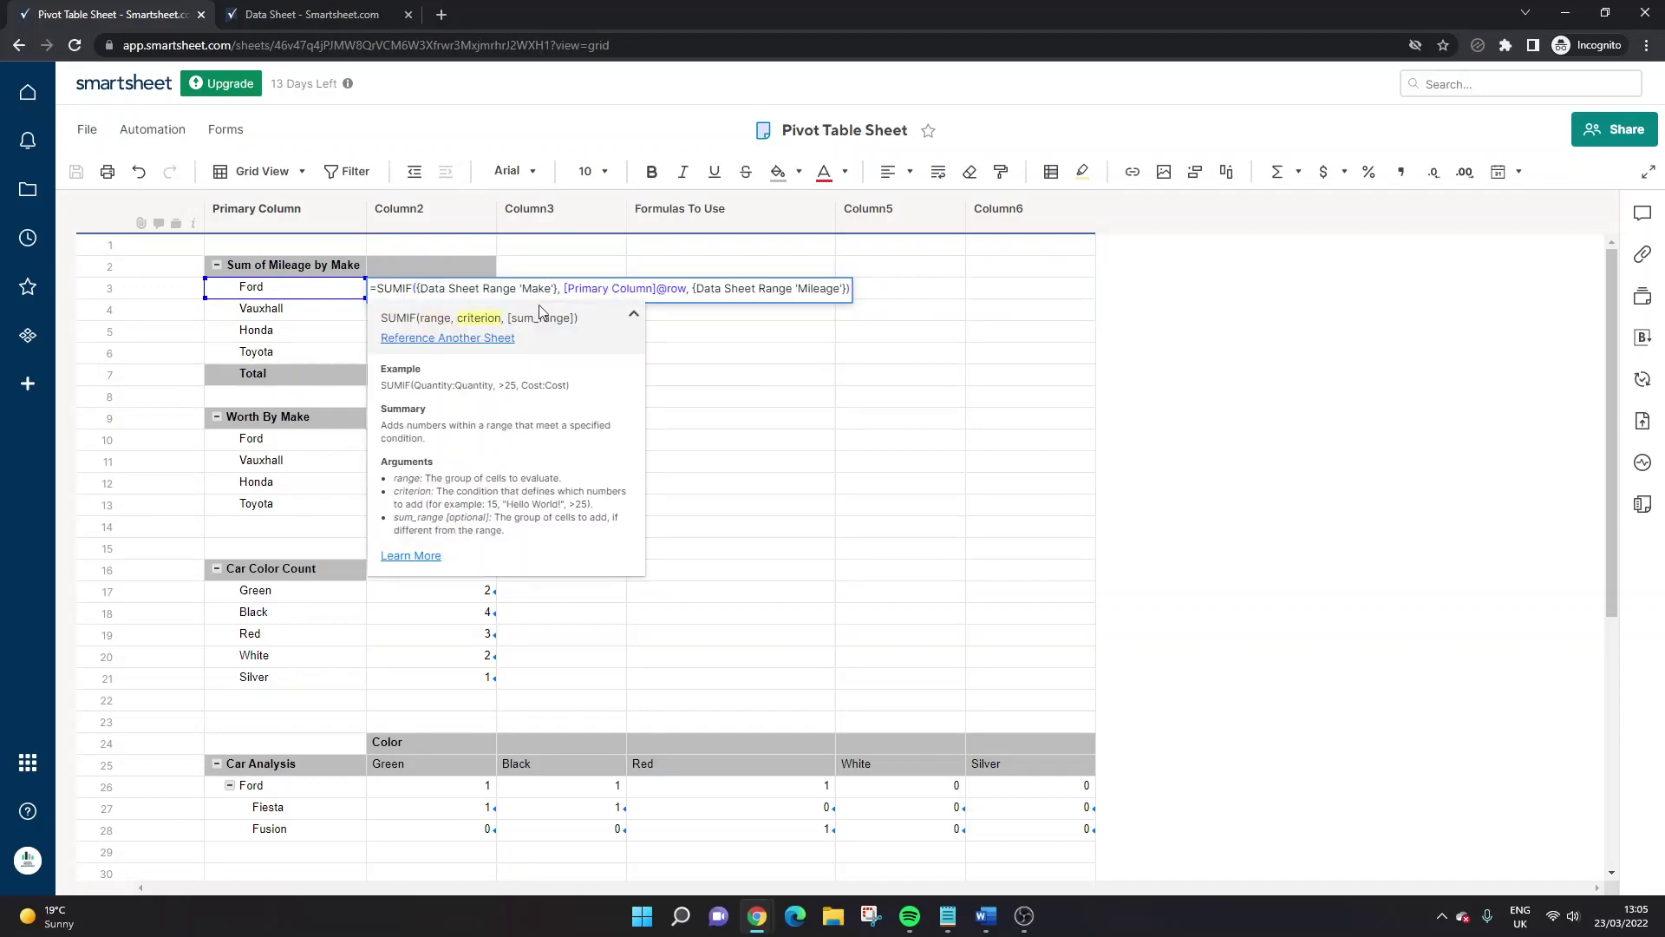
click(483, 288)
drag(420, 288, 833, 288)
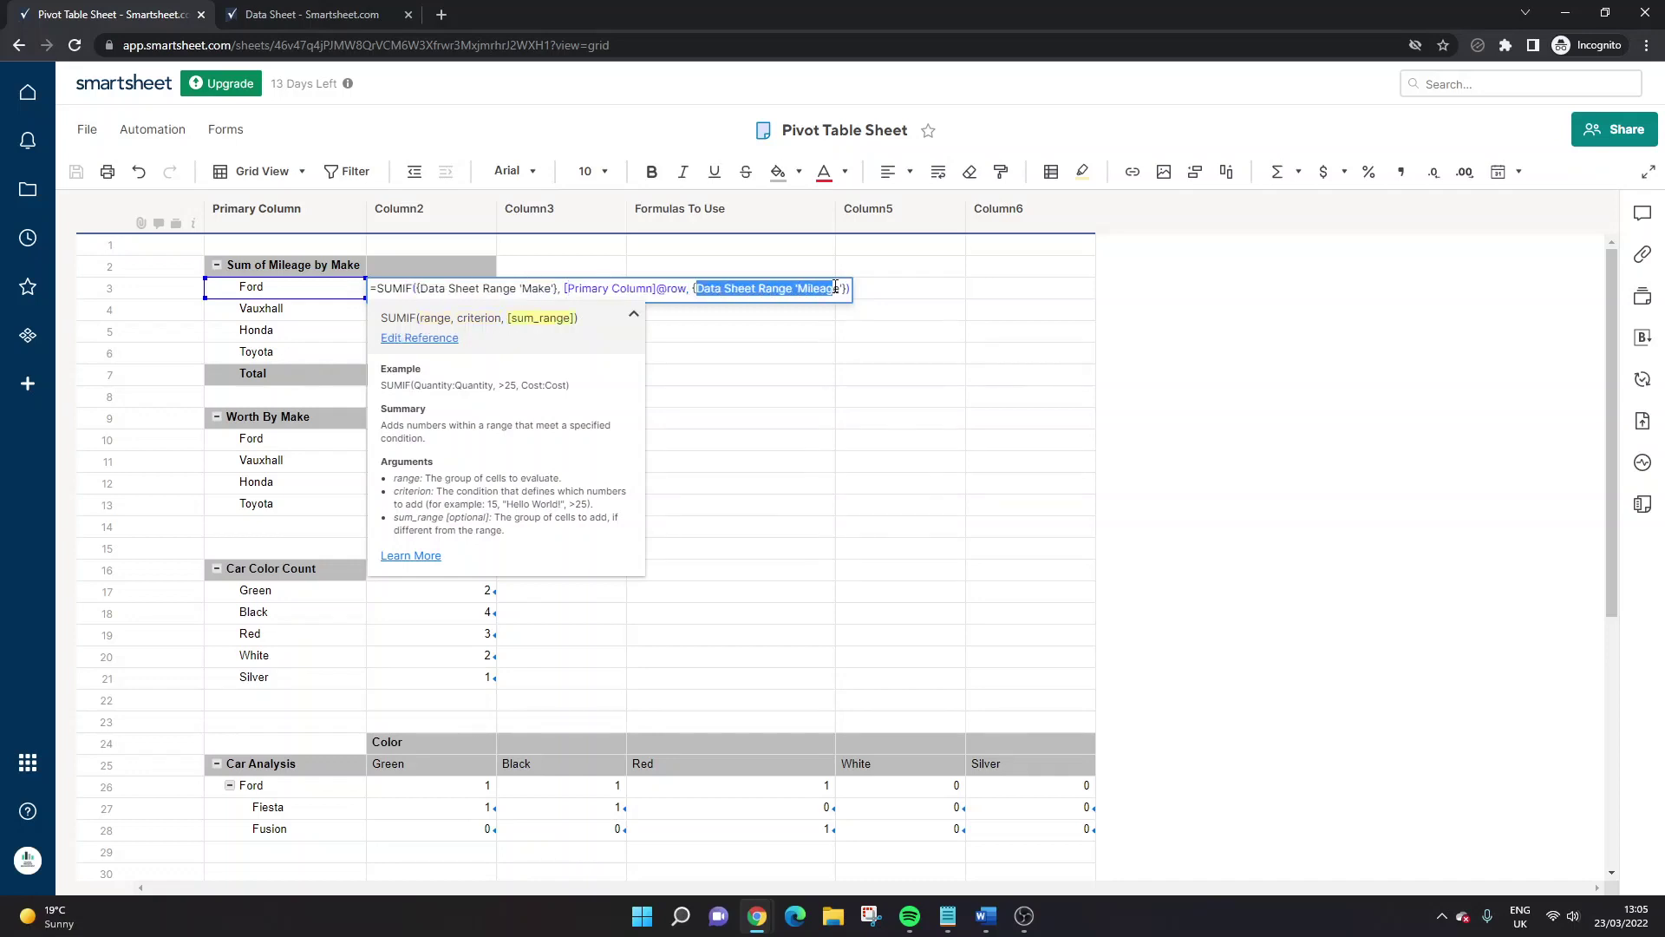
key(Return)
click(345, 267)
click(338, 419)
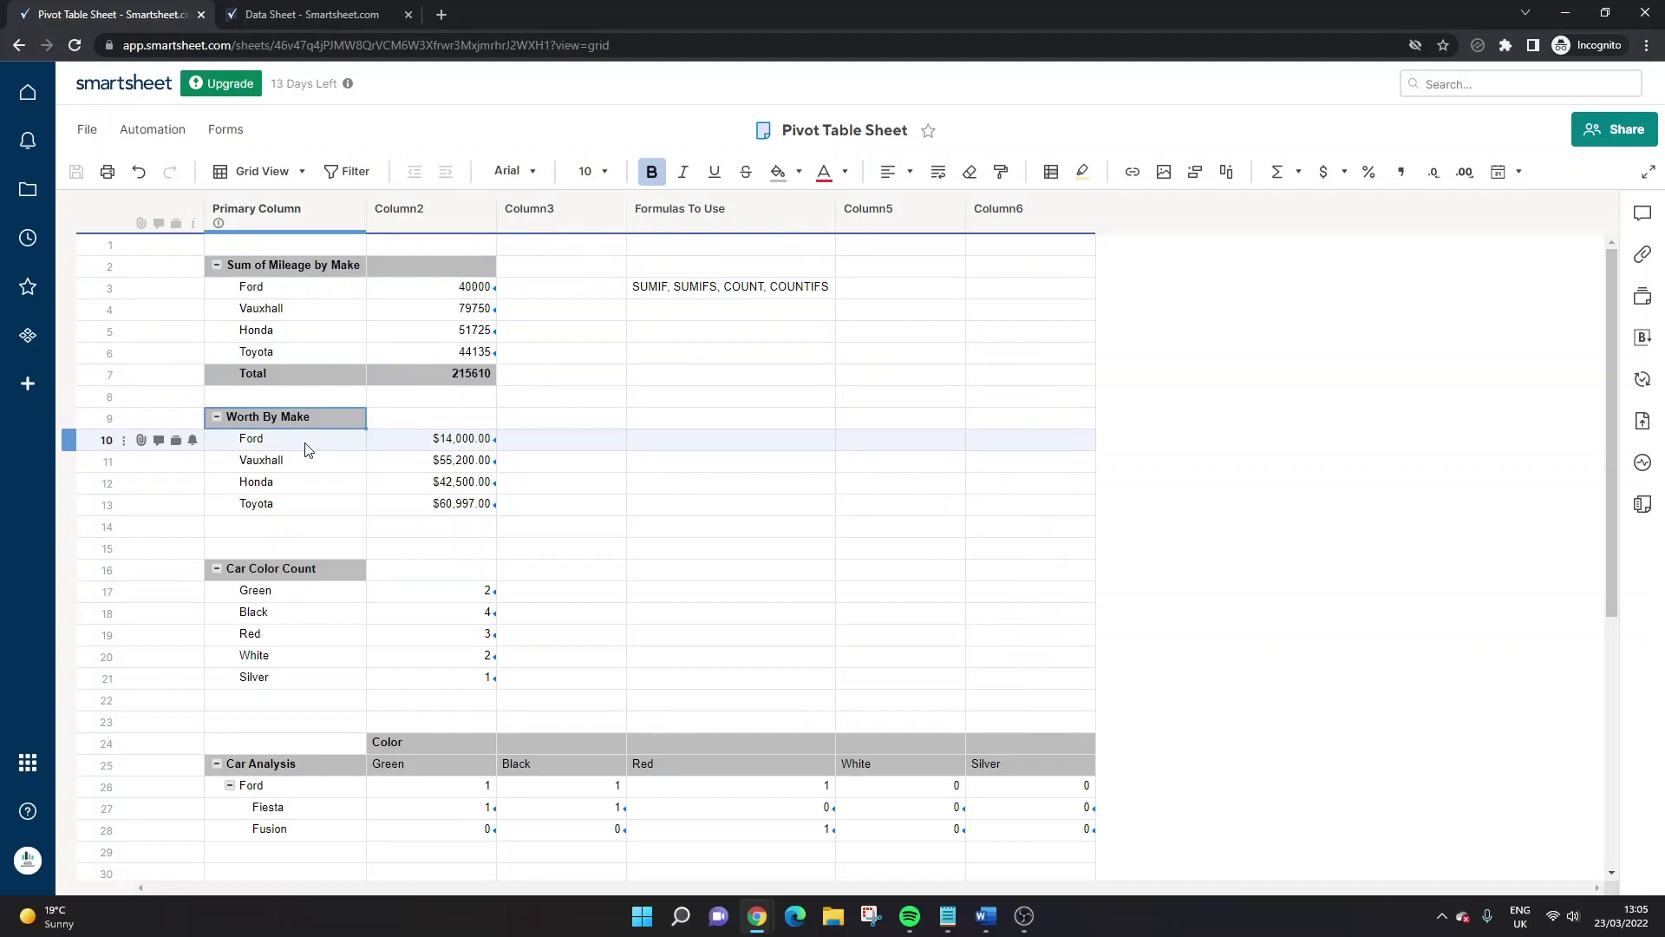
- Inspect each argument of Ford's worth SUMIF and highlight its Data Sheet Range 1 reference
click(306, 448)
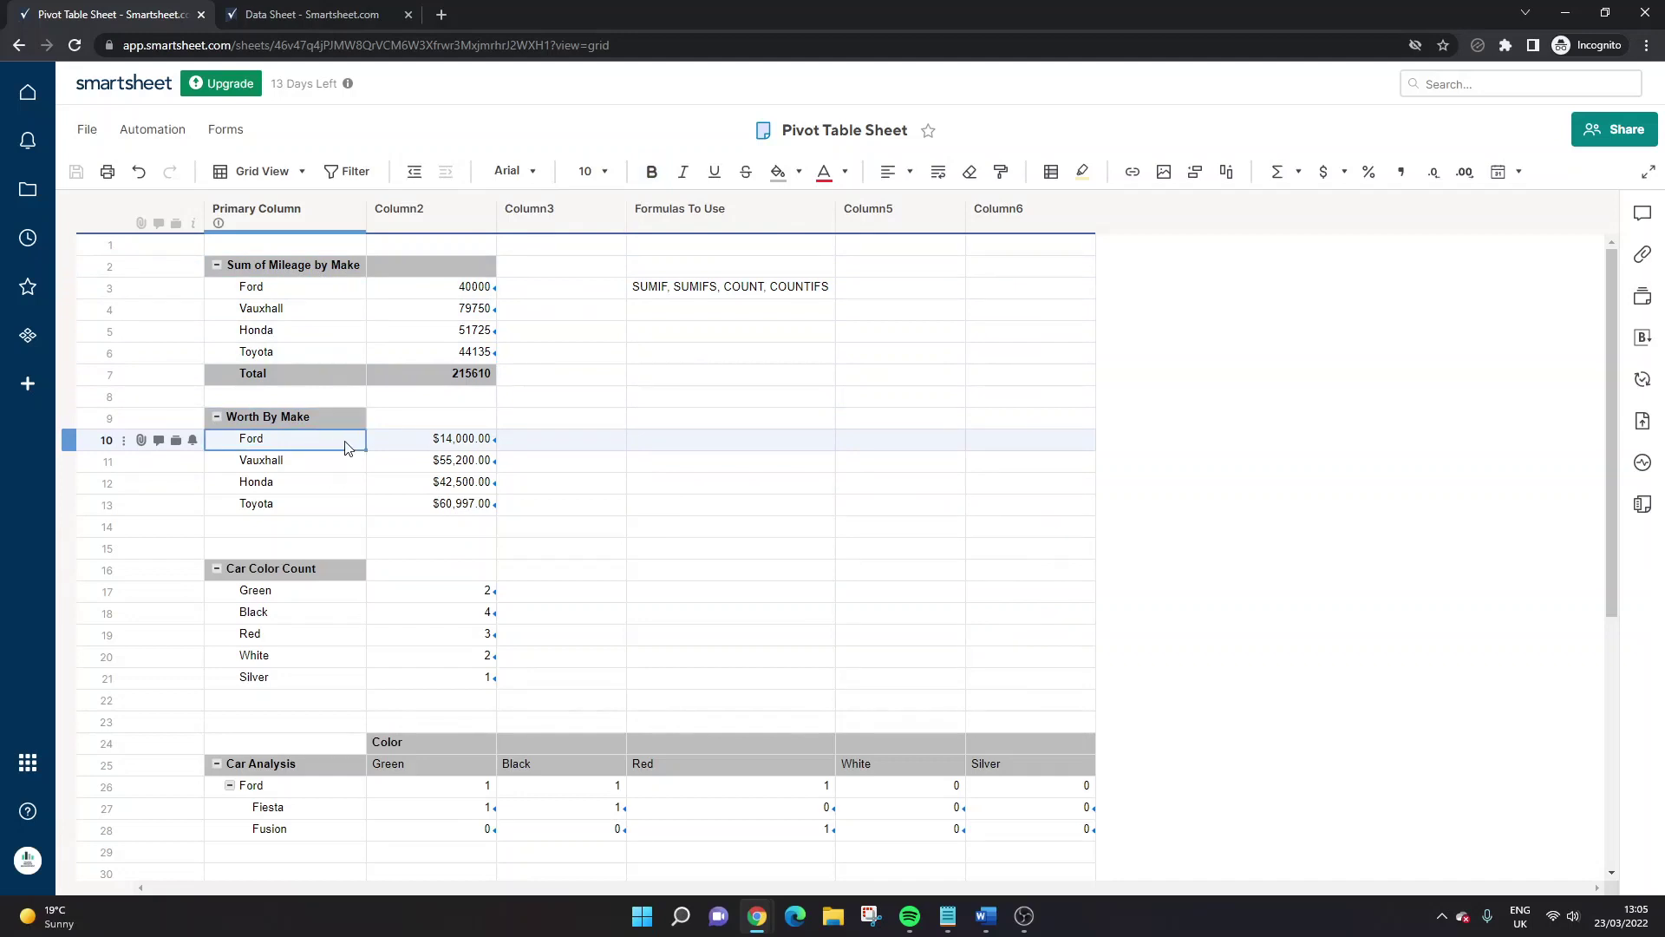
double_click(378, 445)
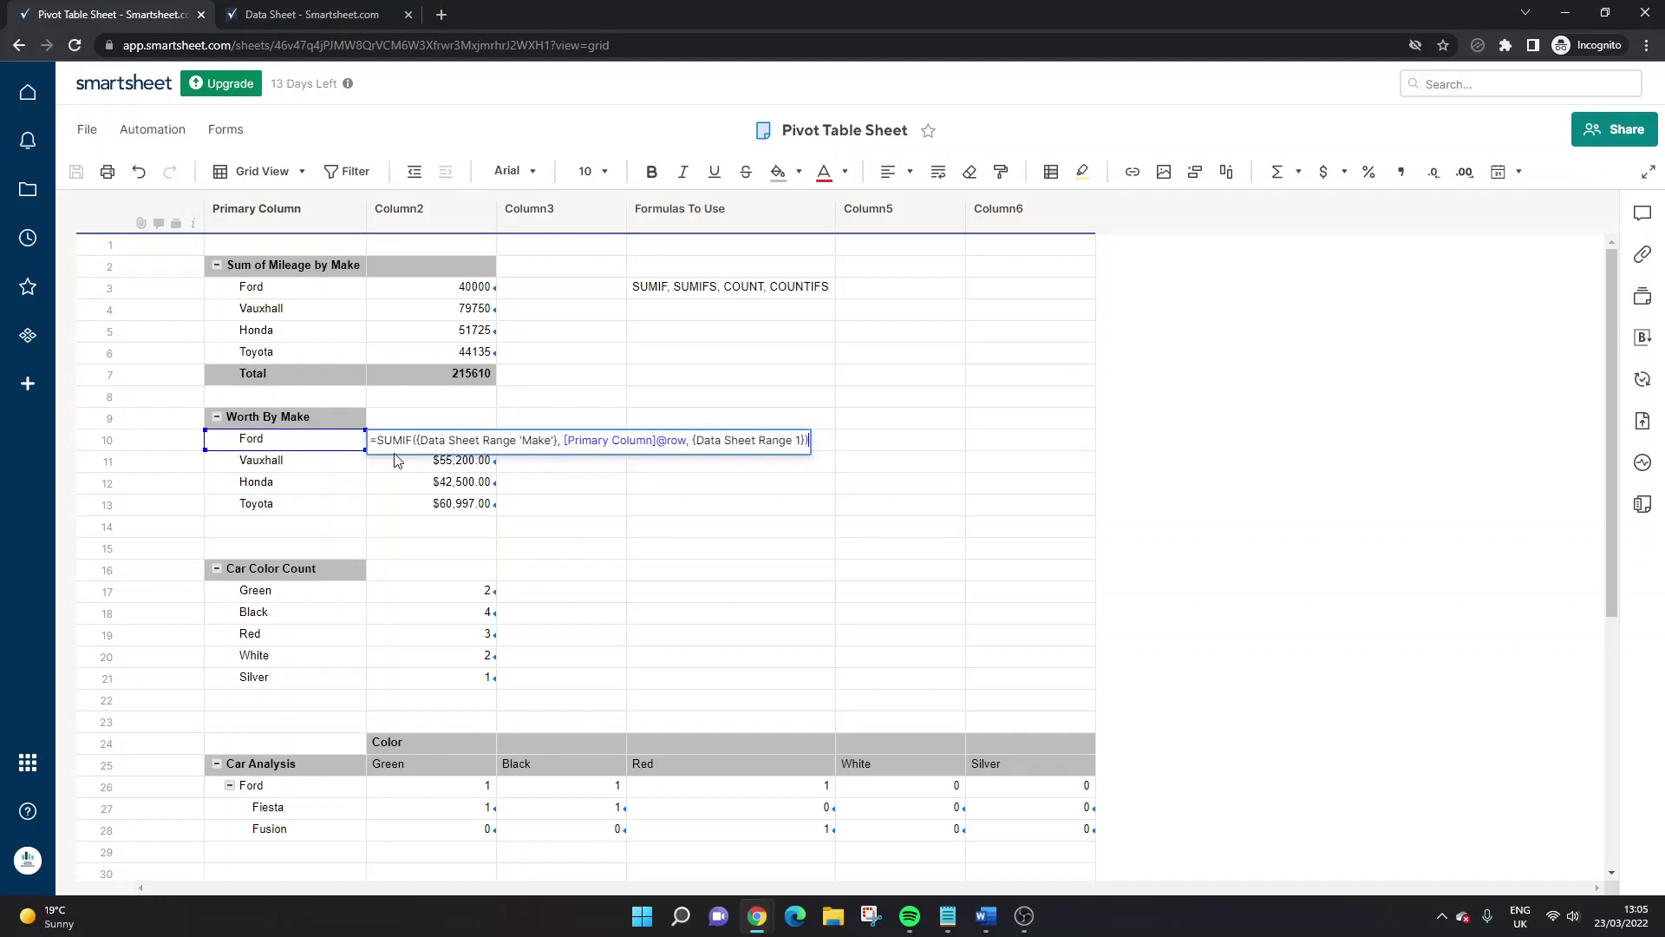
click(439, 439)
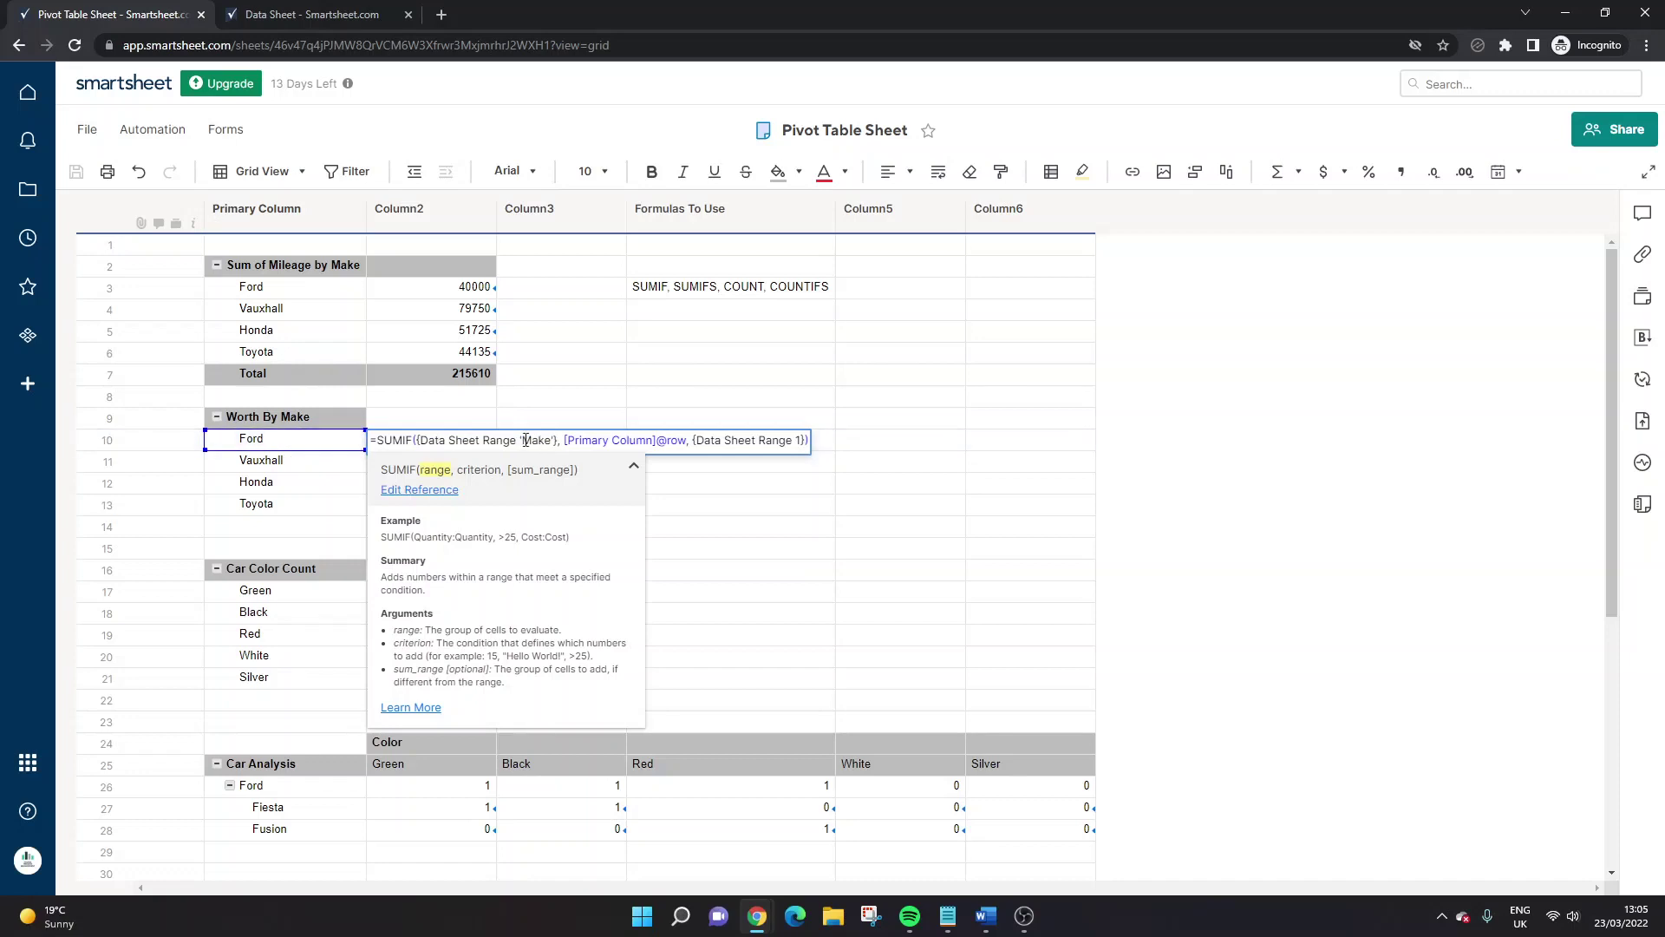
click(589, 439)
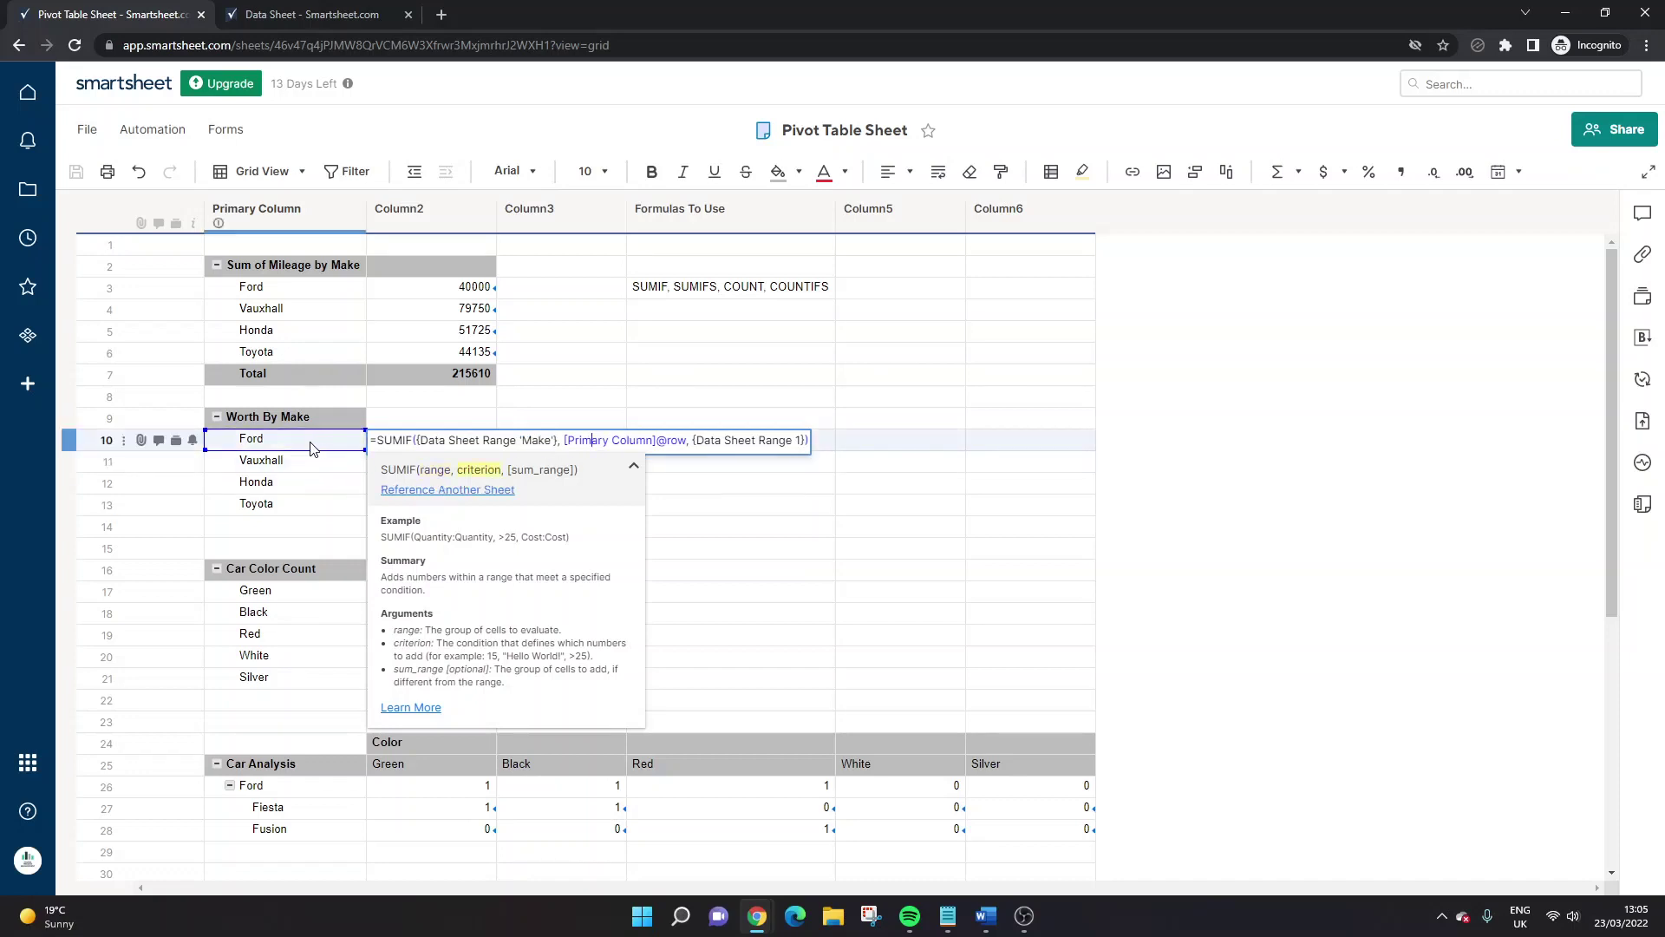
click(713, 440)
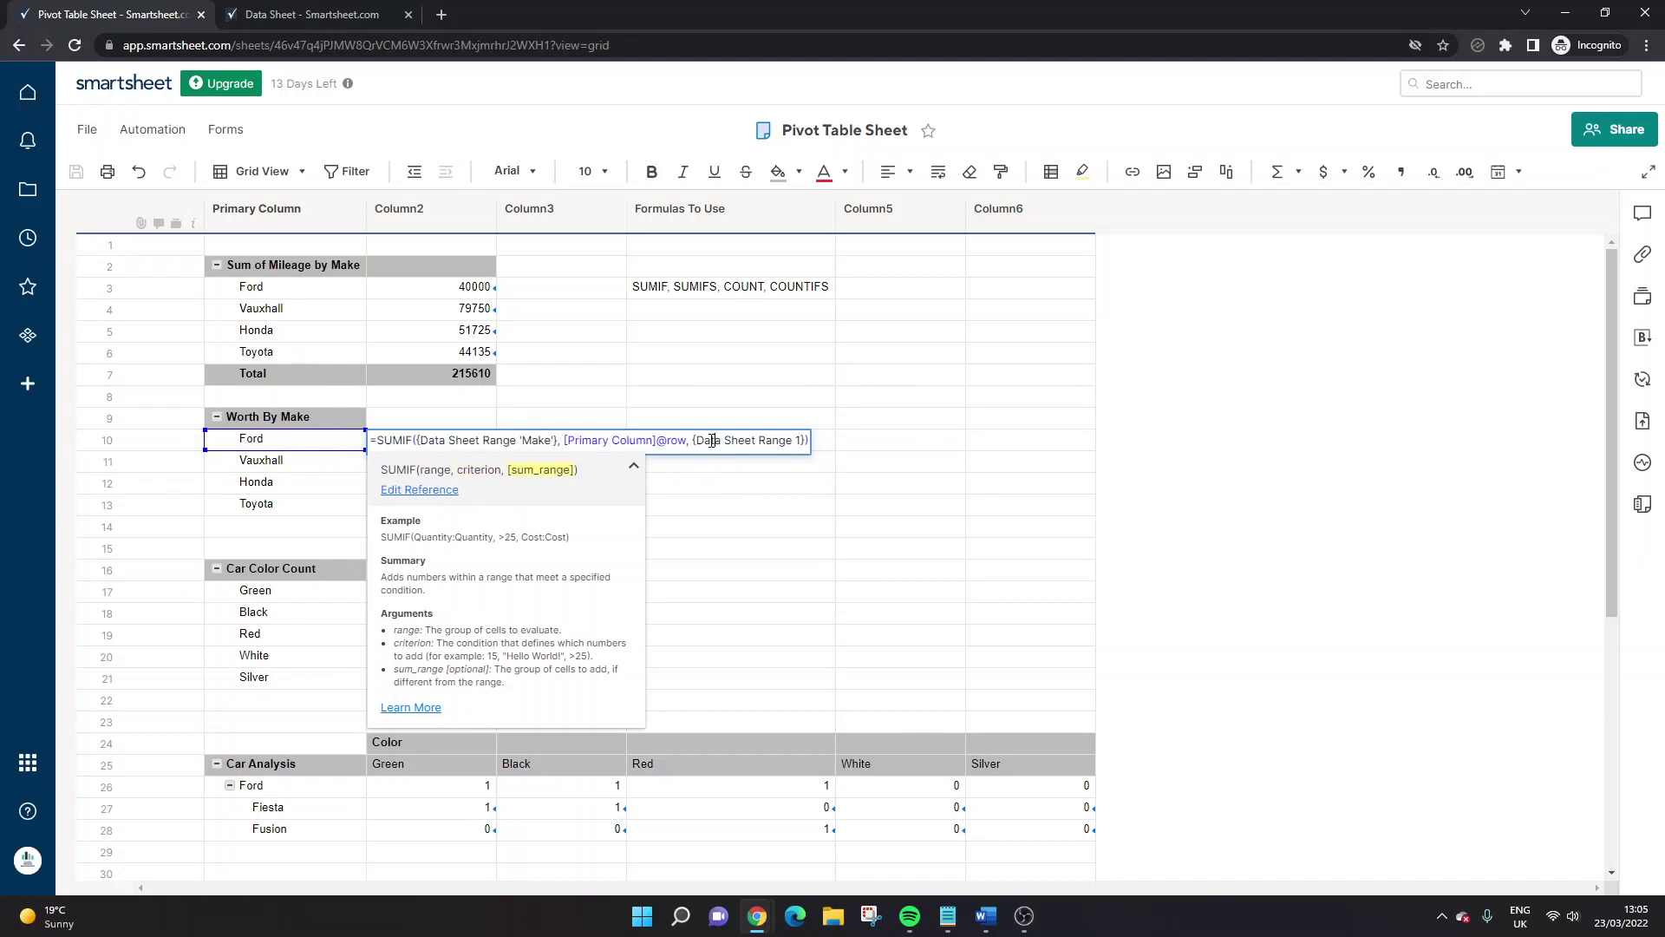
click(806, 441)
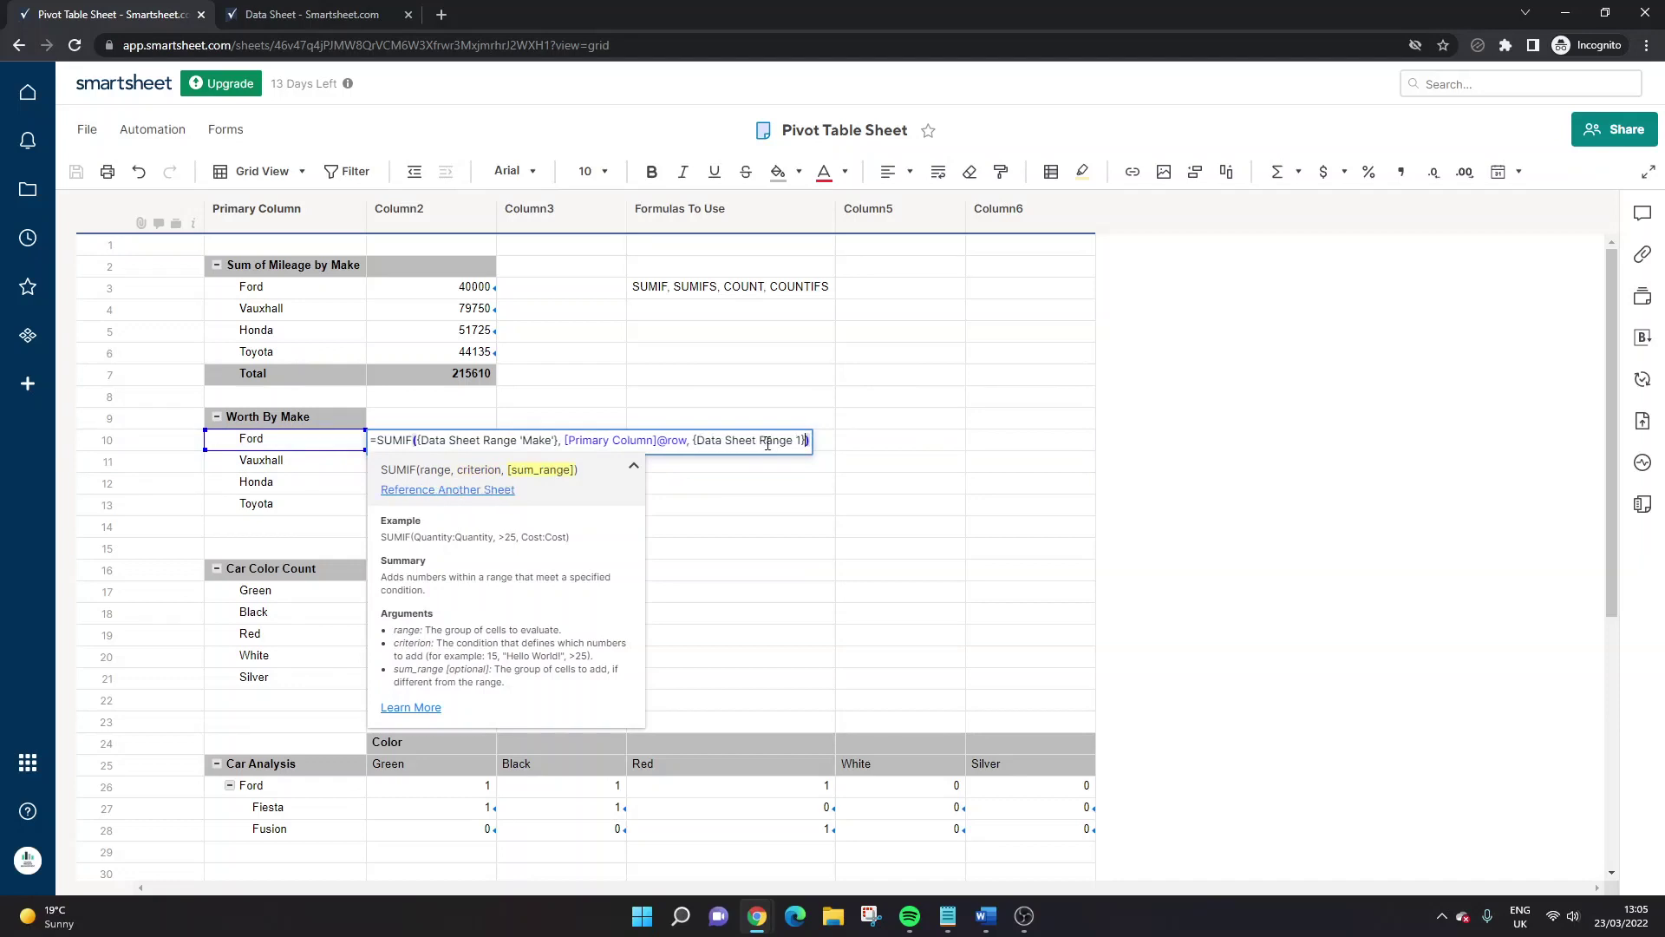
click(488, 491)
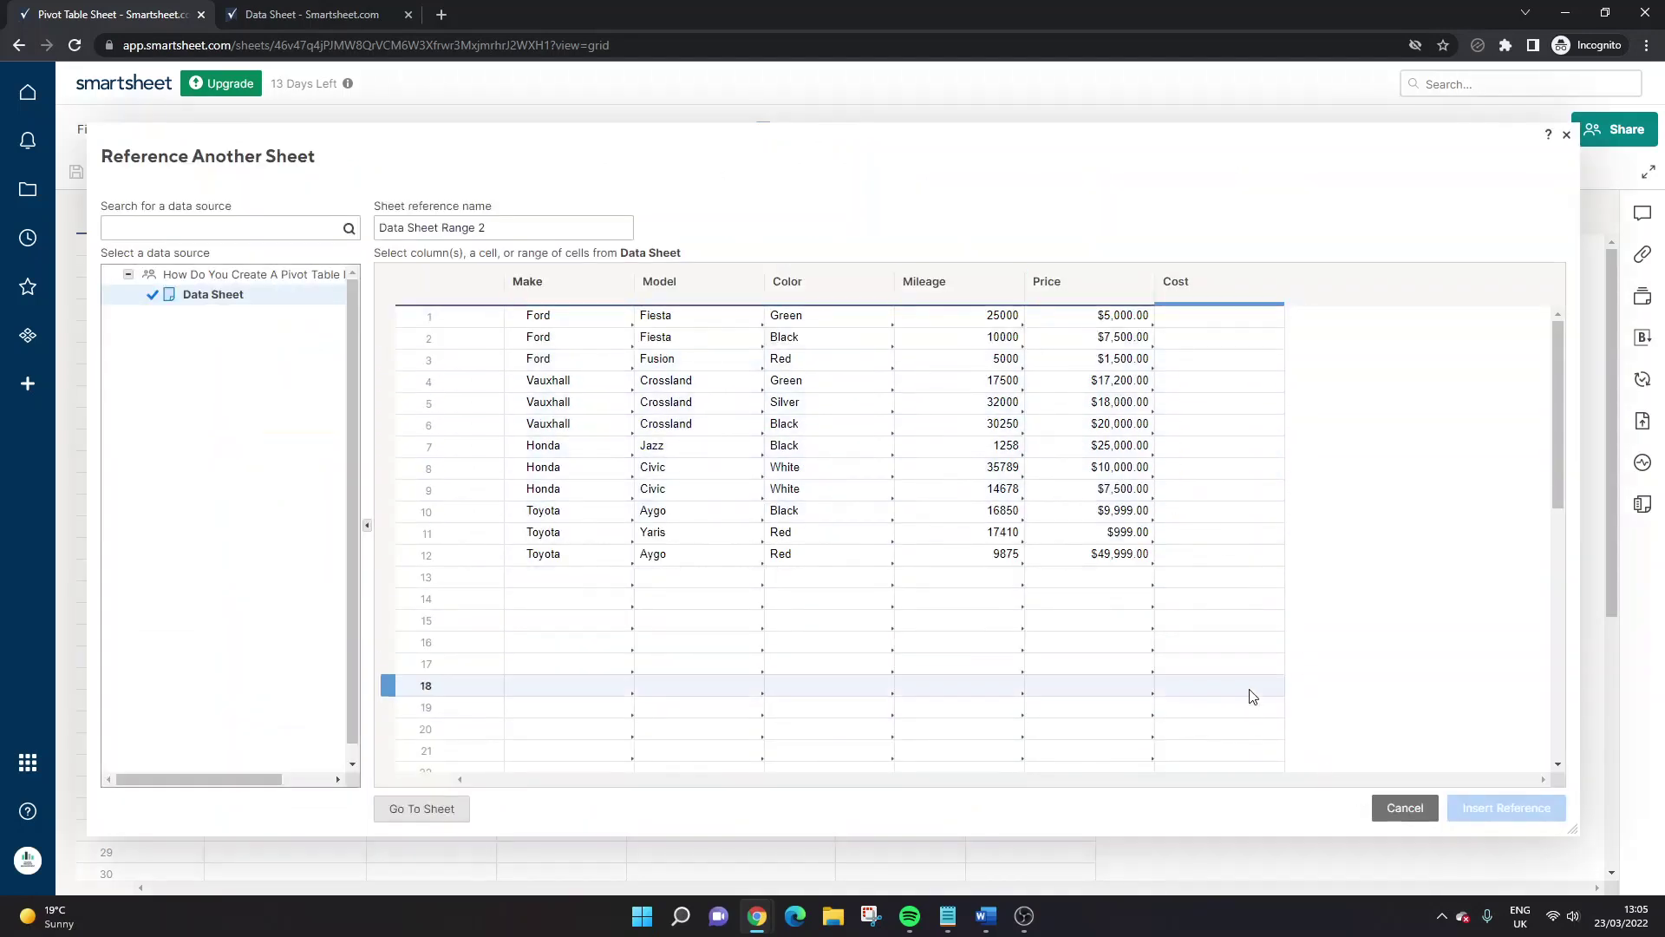
click(1403, 807)
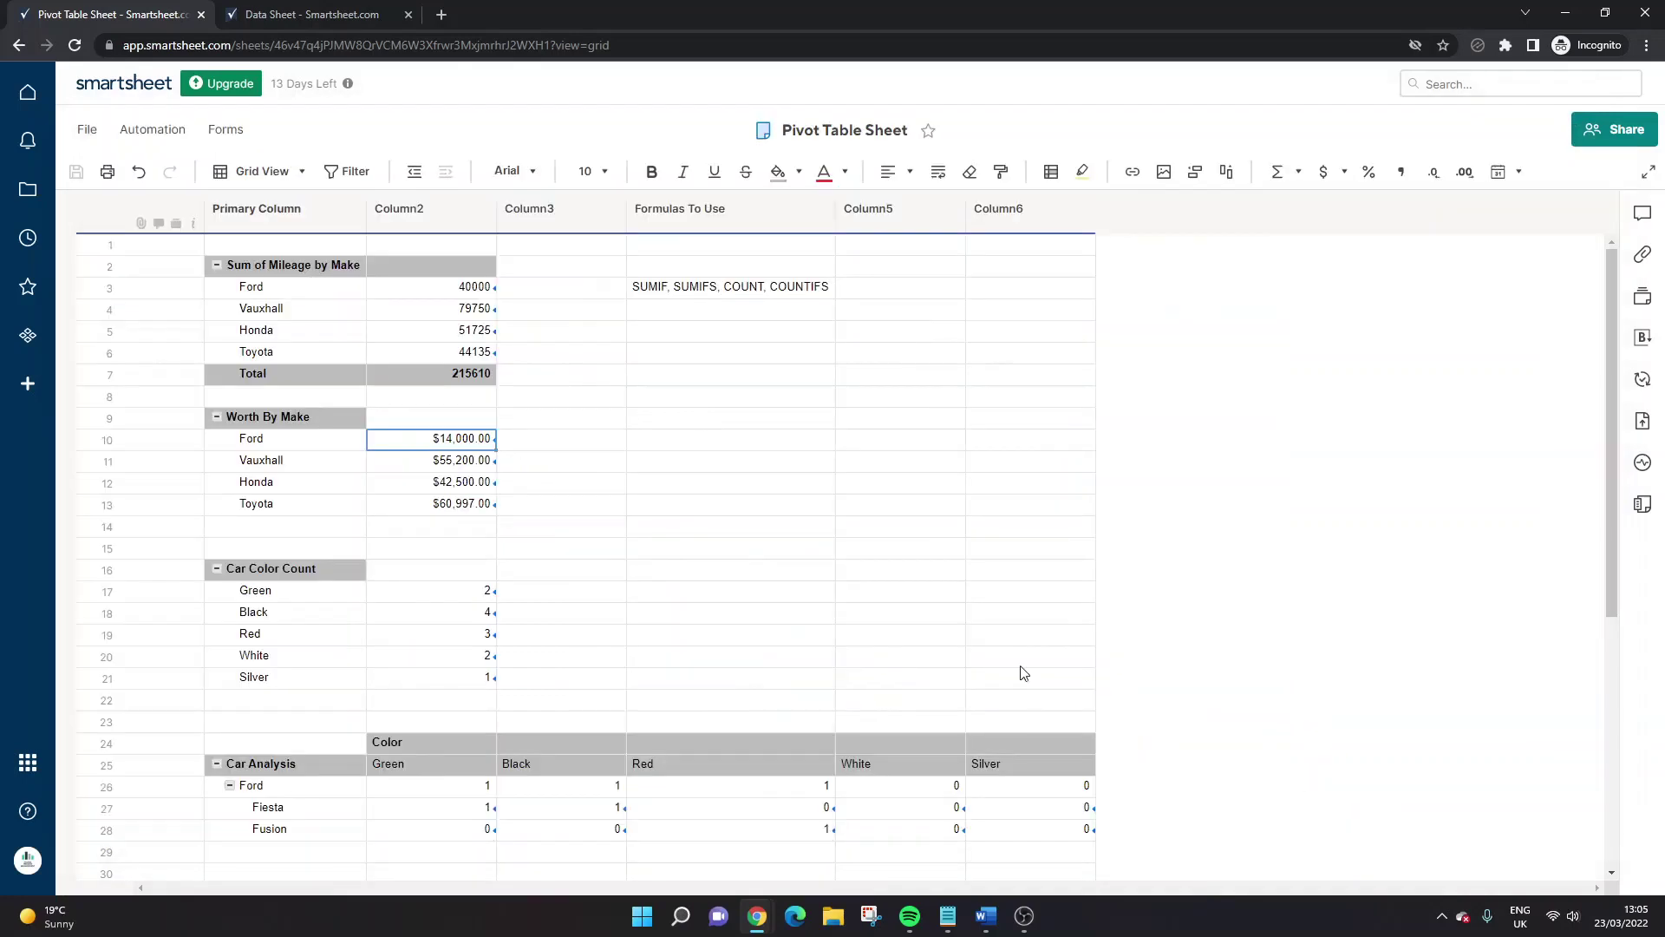
double_click(459, 441)
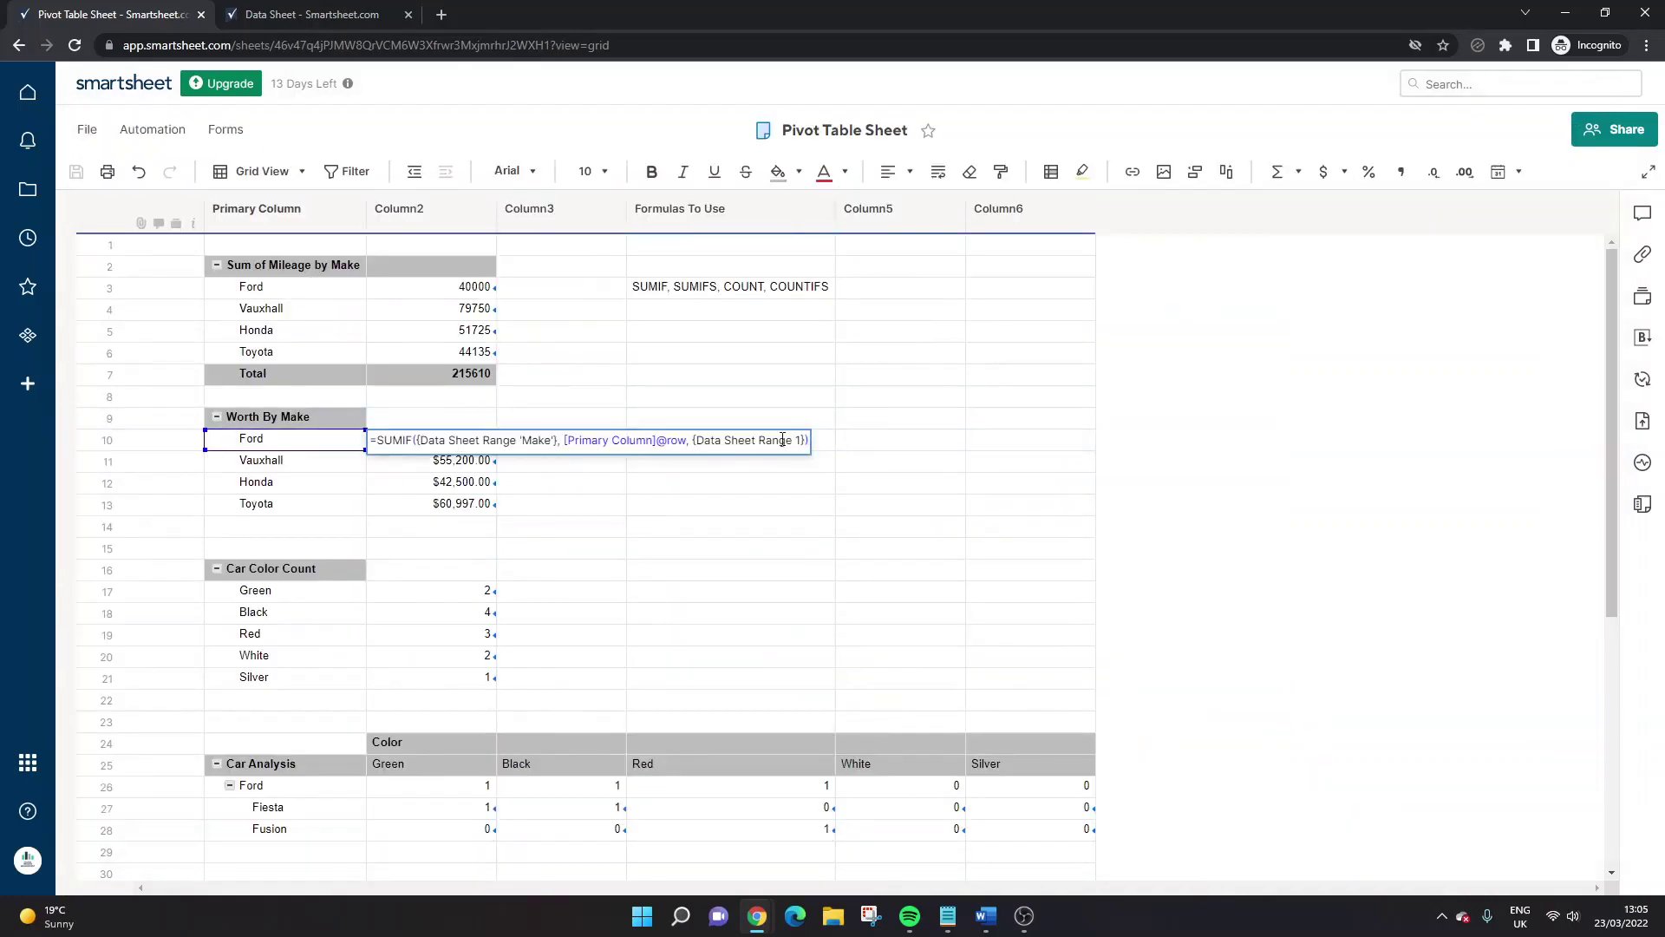
drag(691, 440, 804, 438)
triple_click(562, 440)
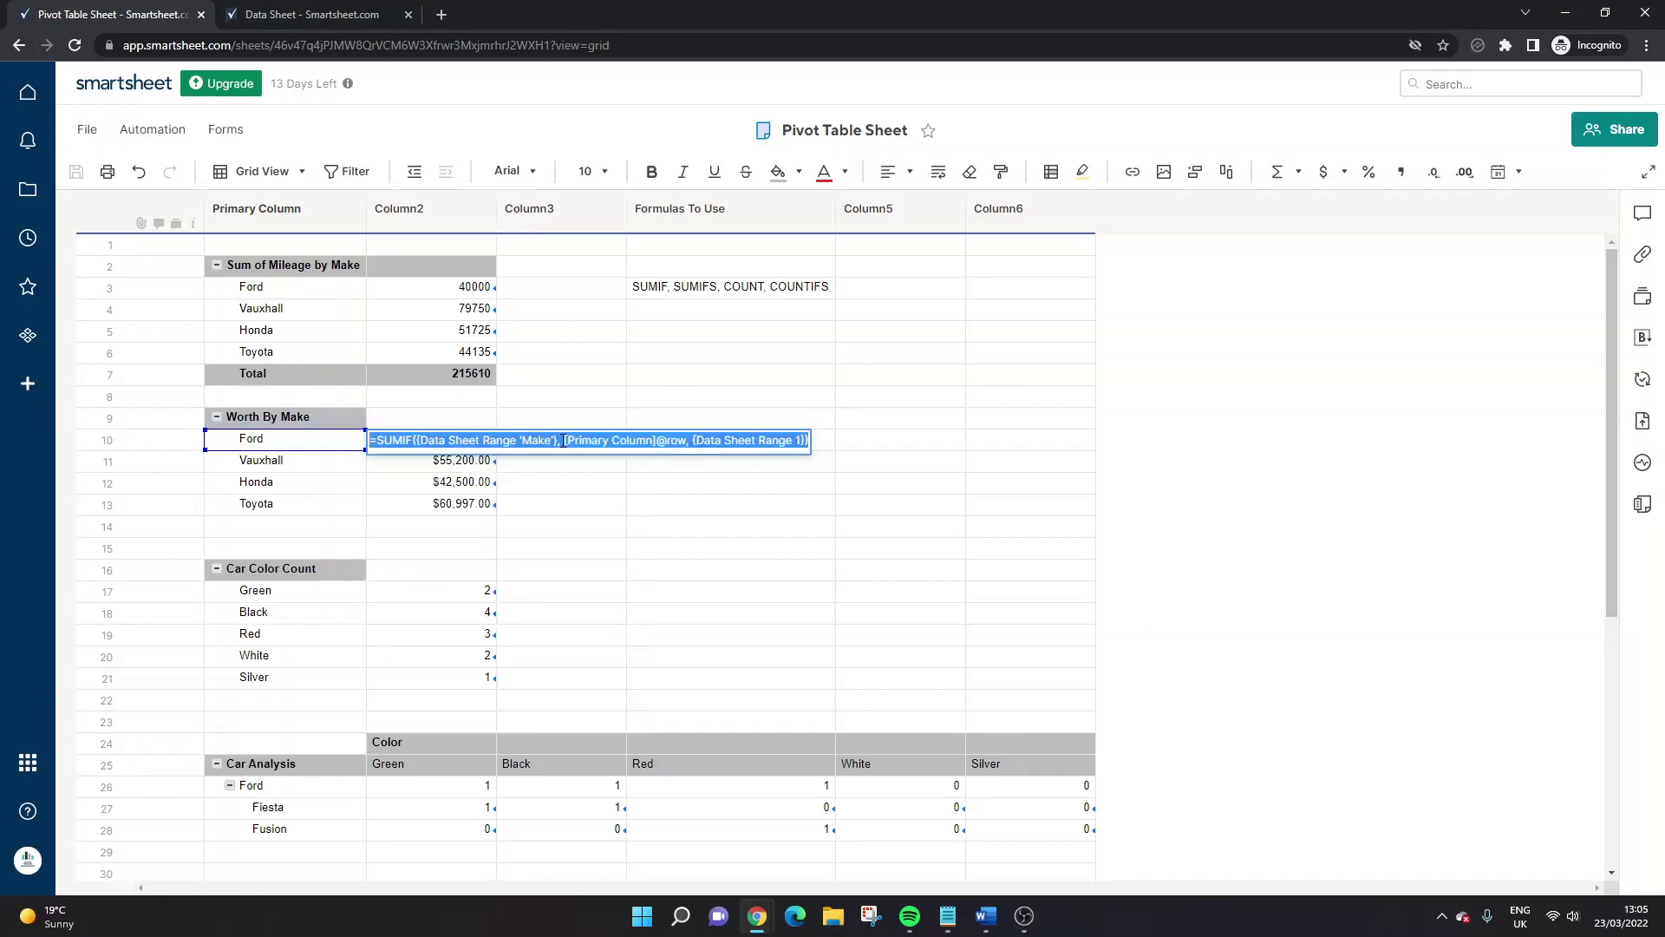
key(BackSpace)
text(=sumif()
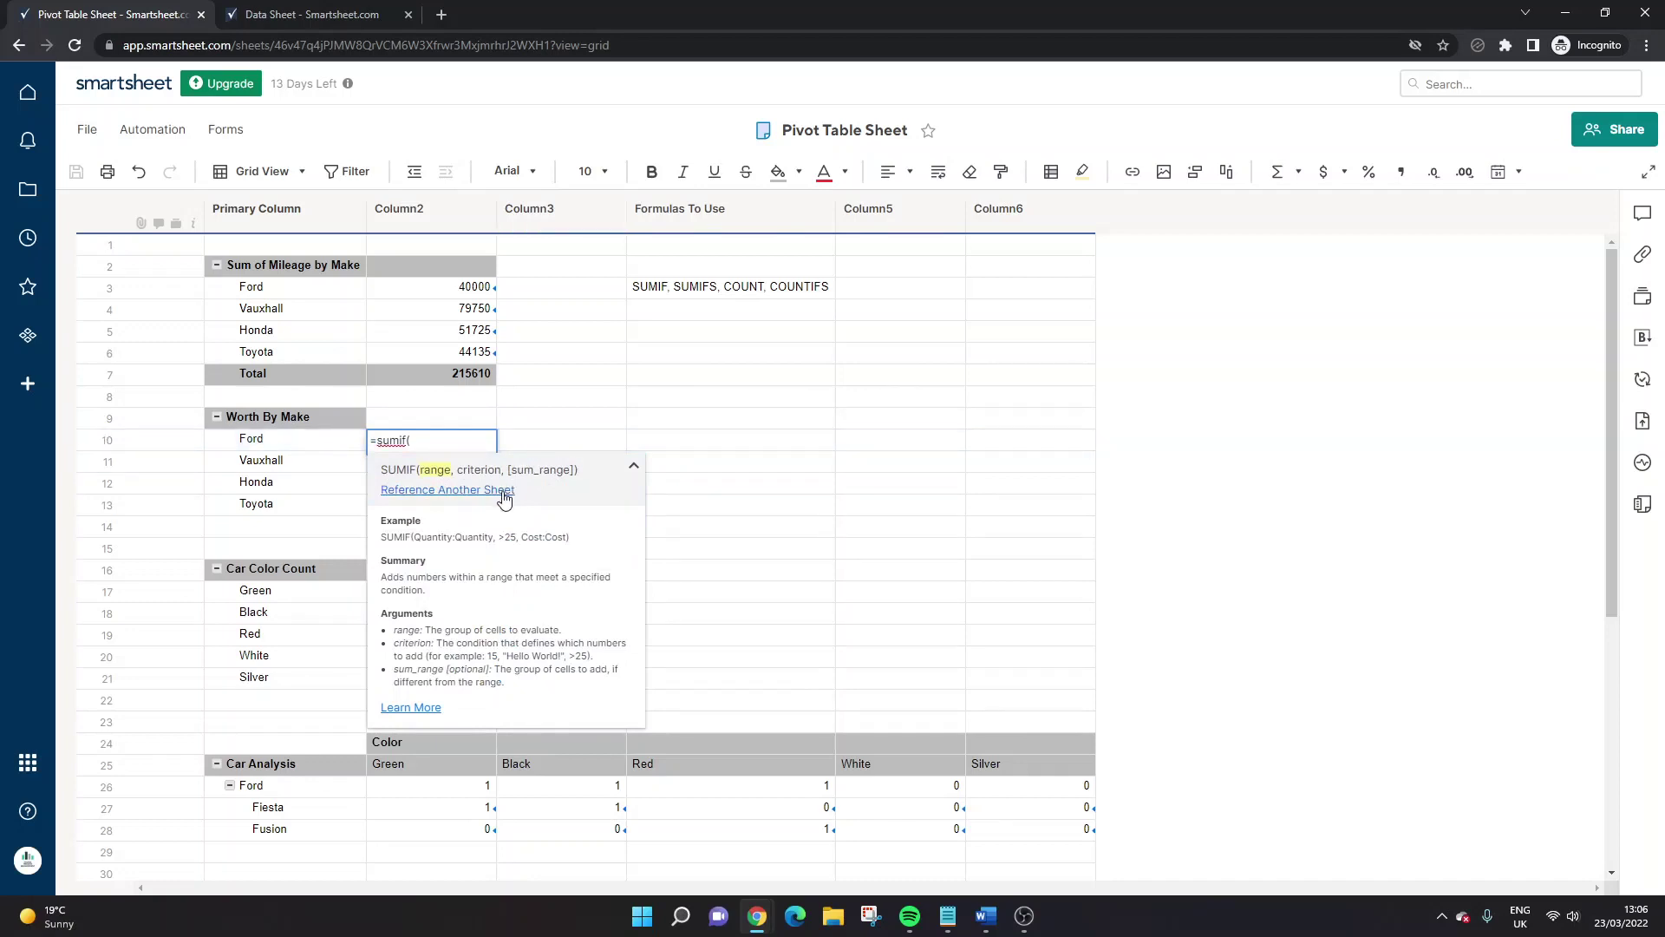
click(503, 490)
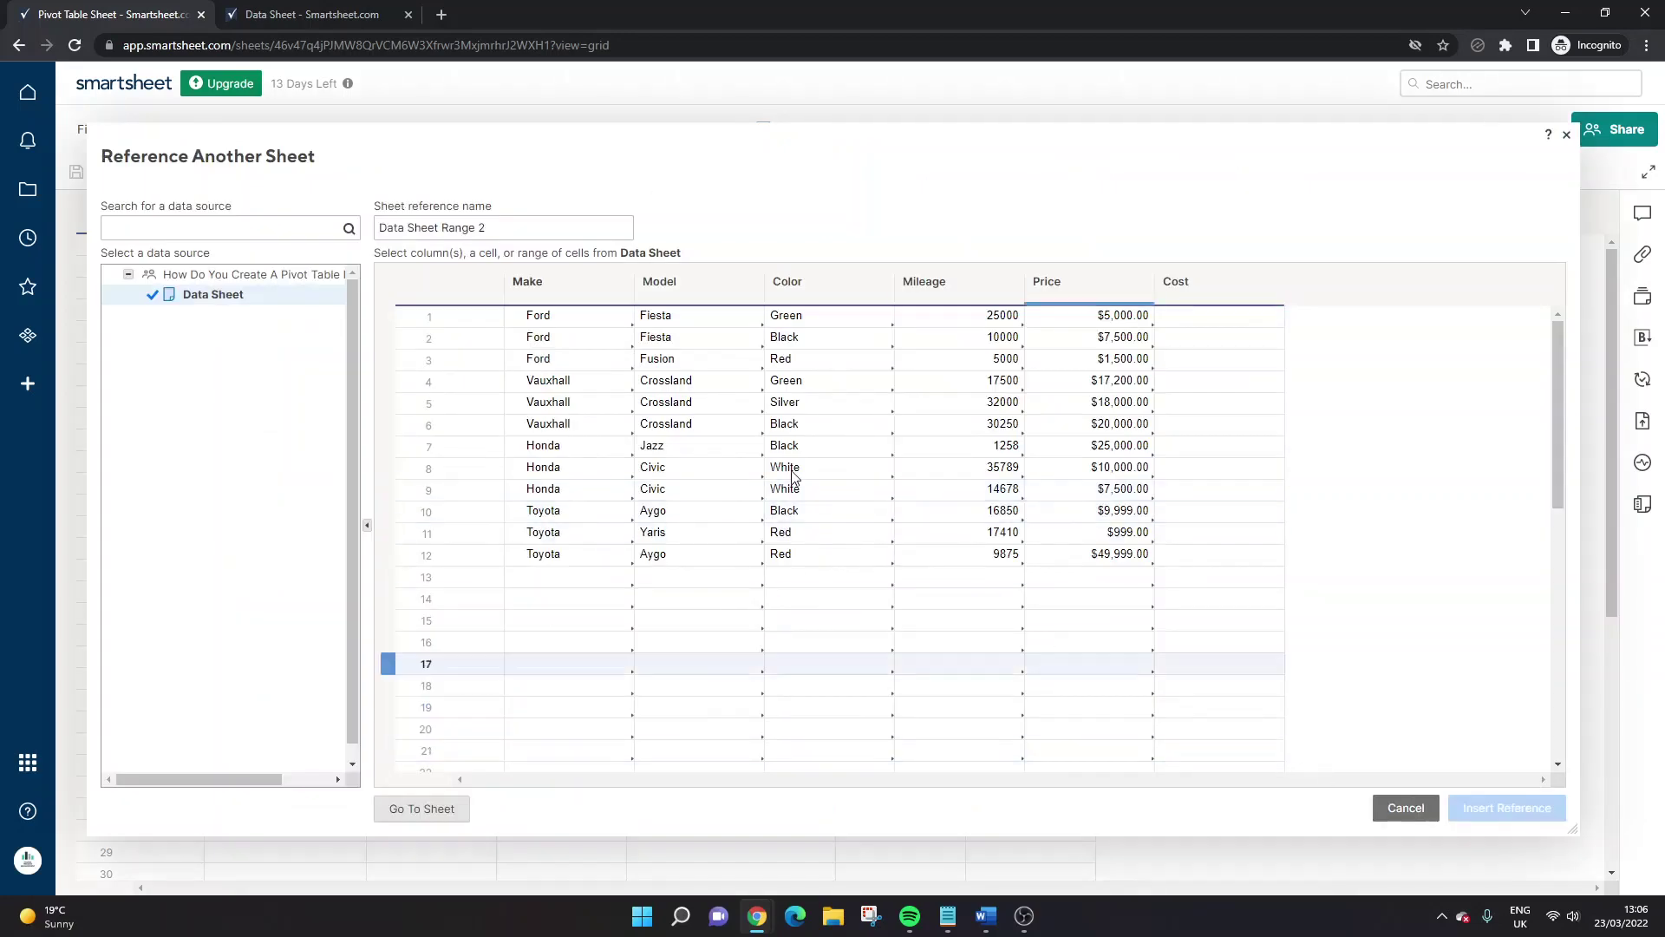
click(545, 284)
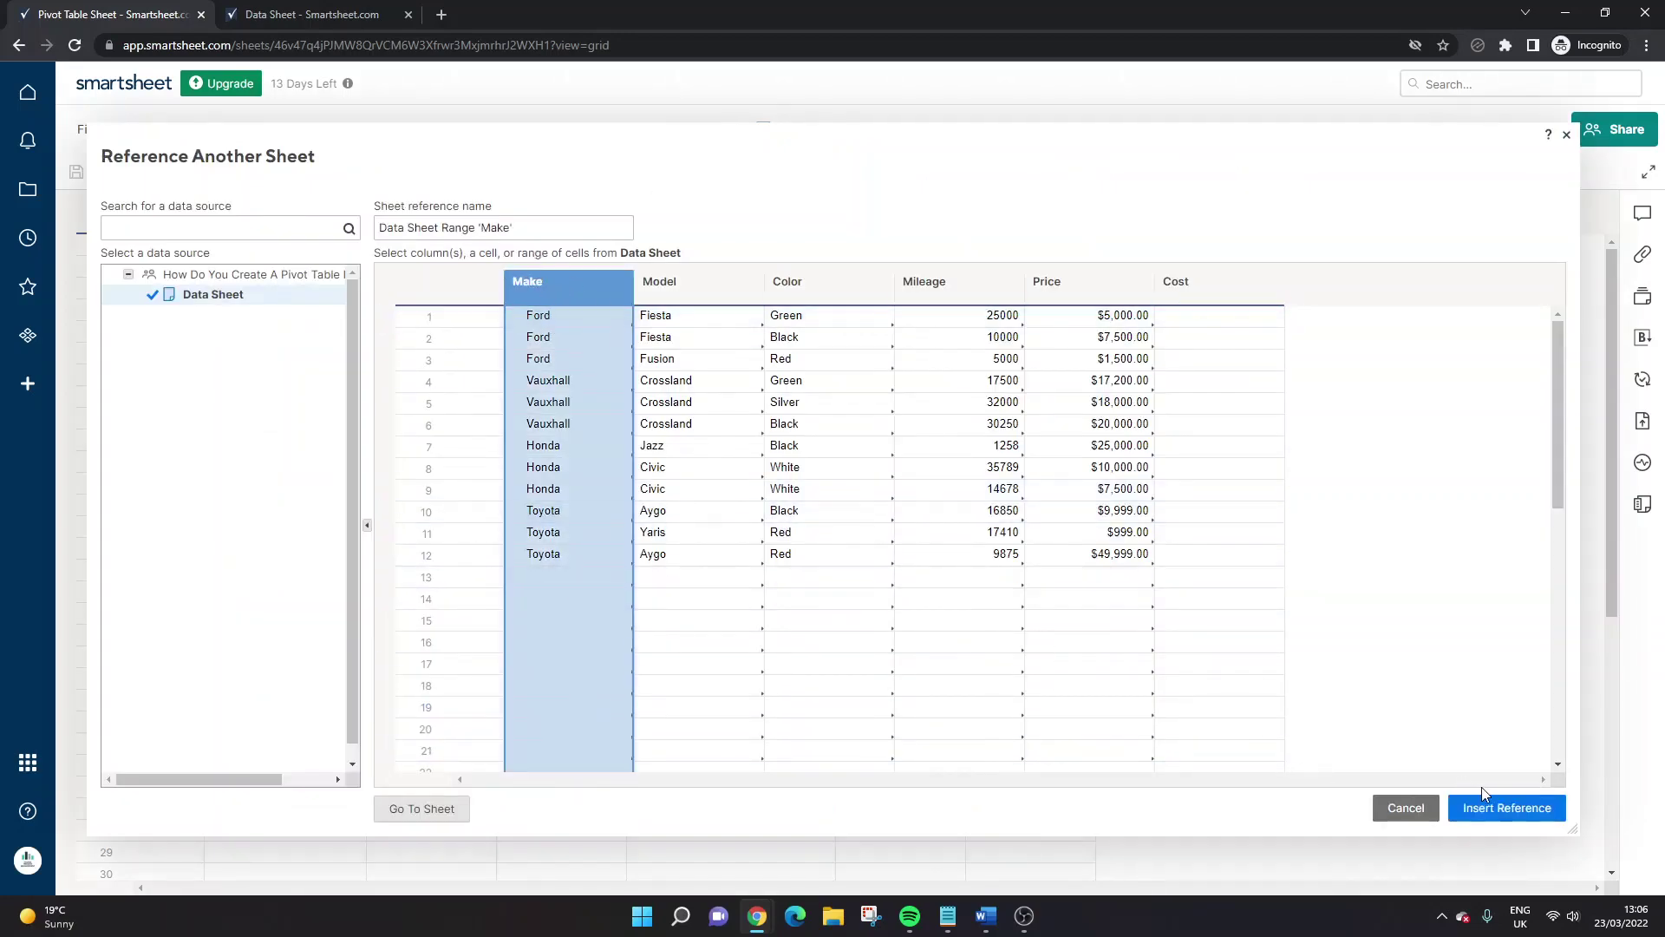
click(1507, 808)
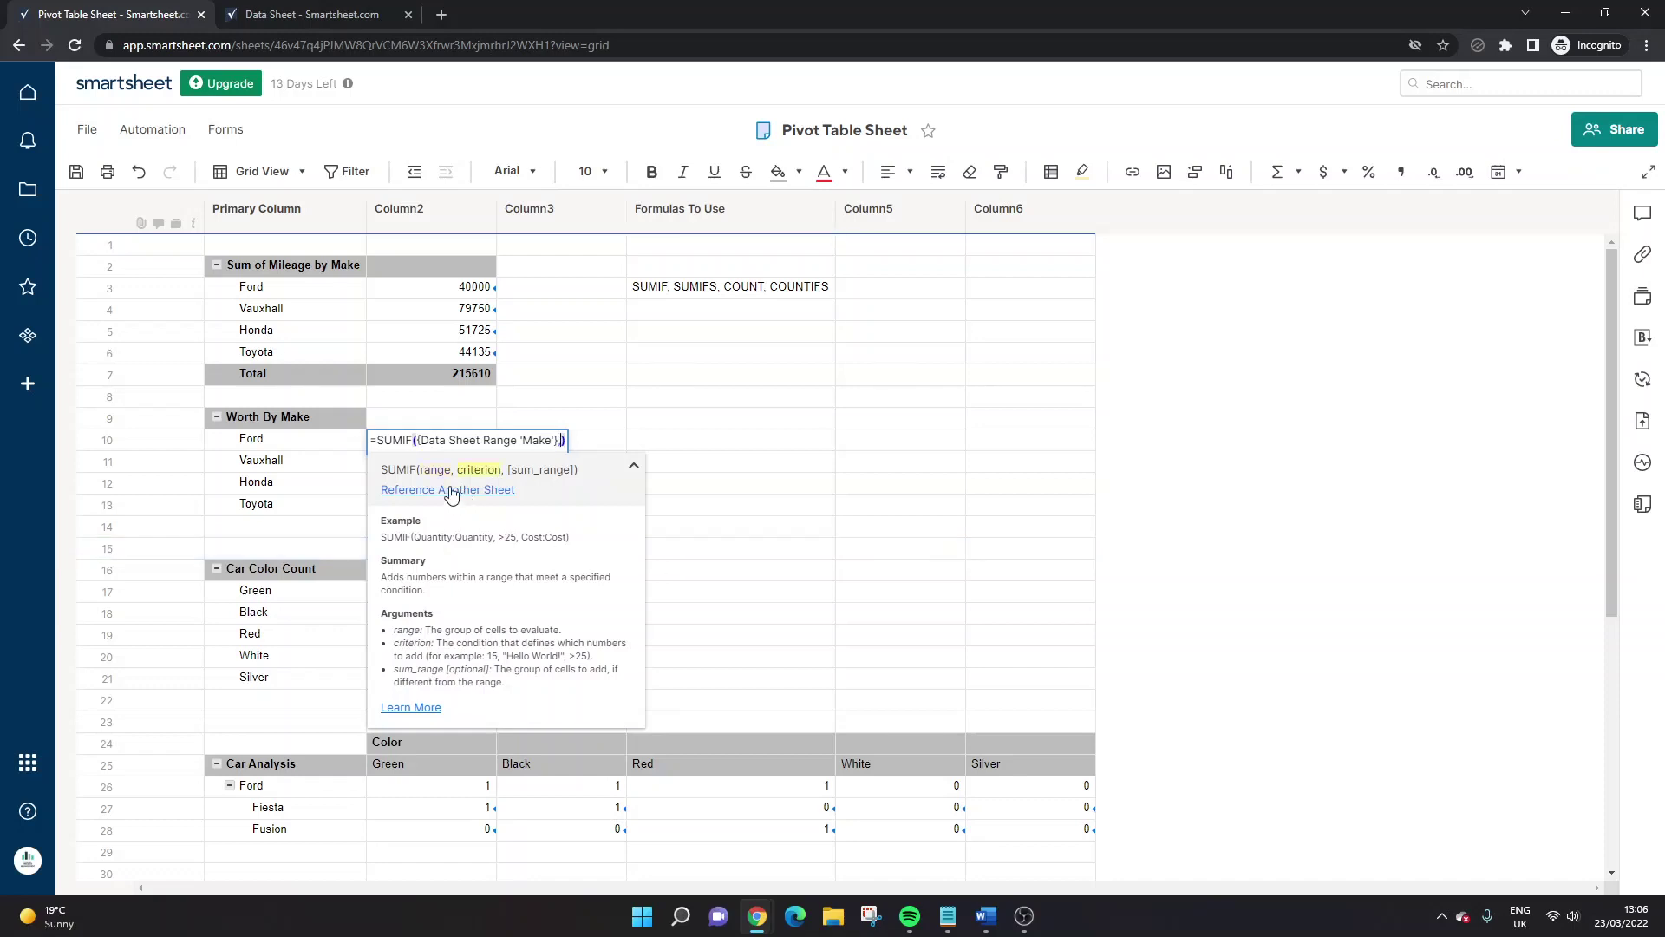
click(327, 440)
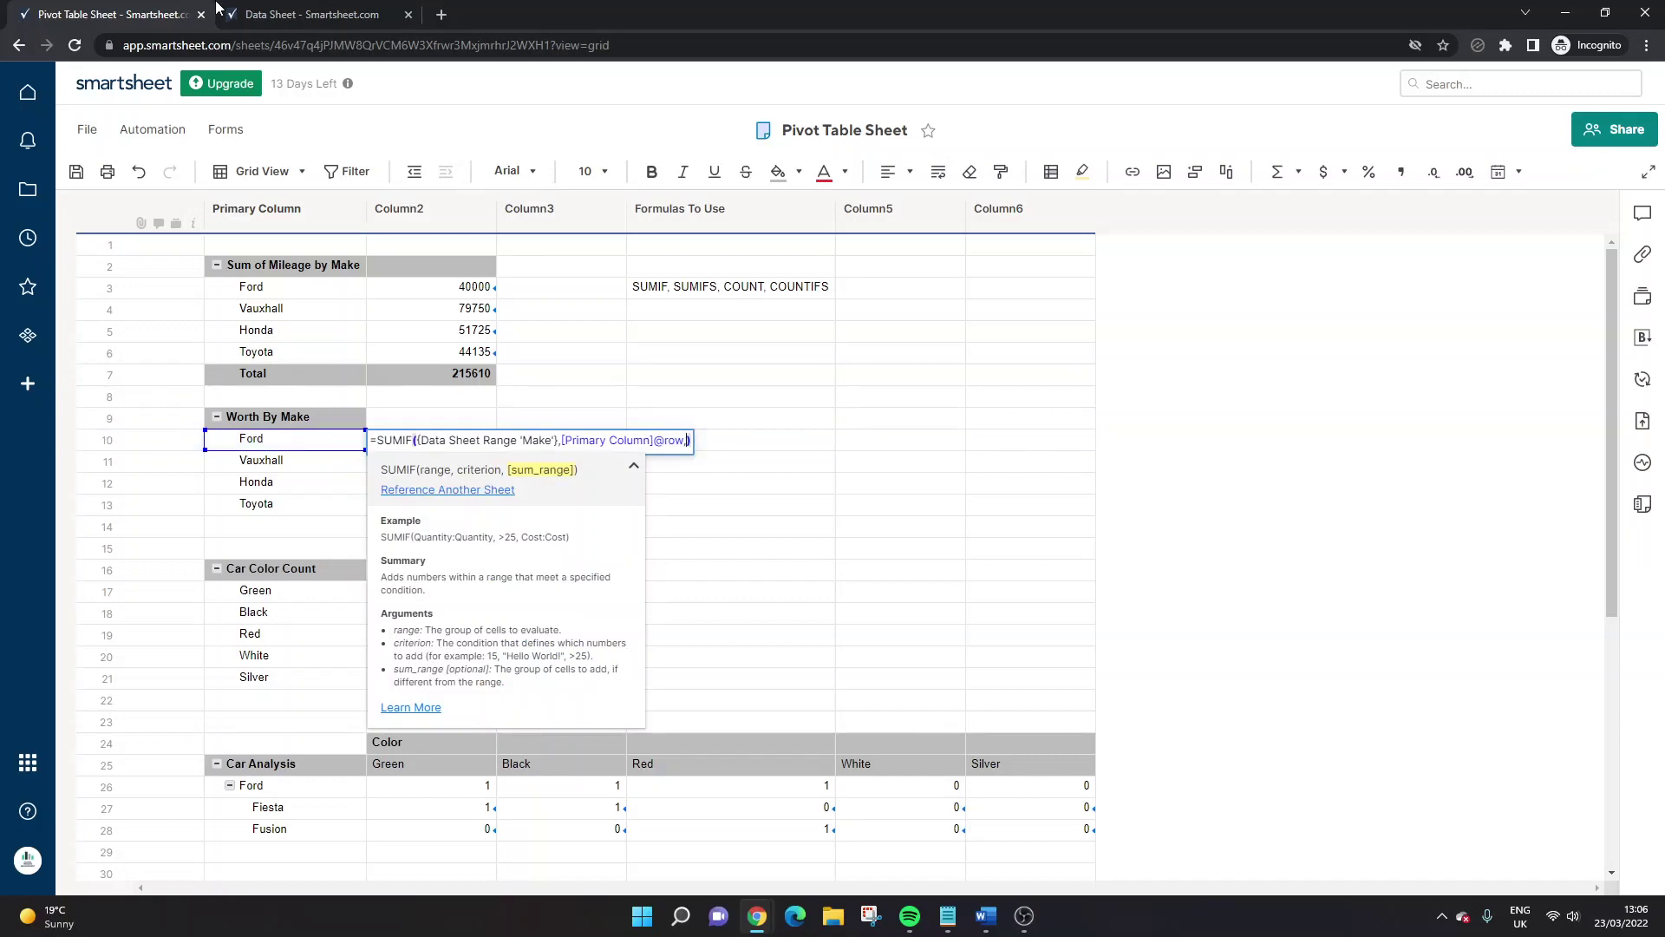
text(,)
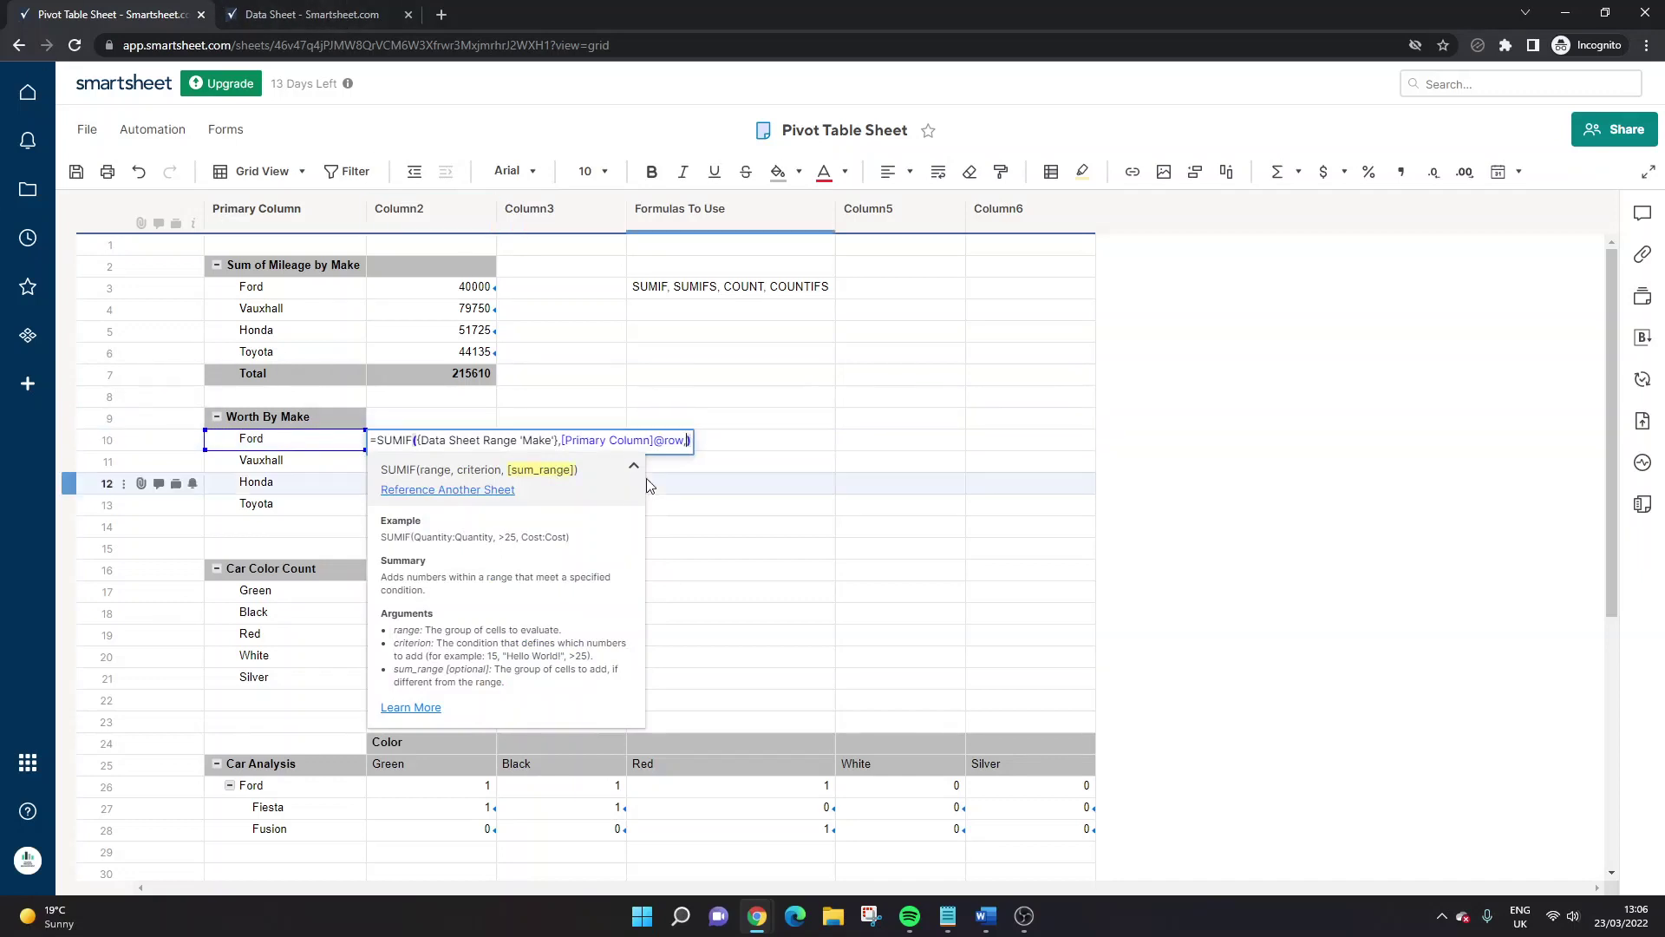
- Add the Data Sheet Price column, named Data Sheet Range 'Price', as the sum range
click(477, 491)
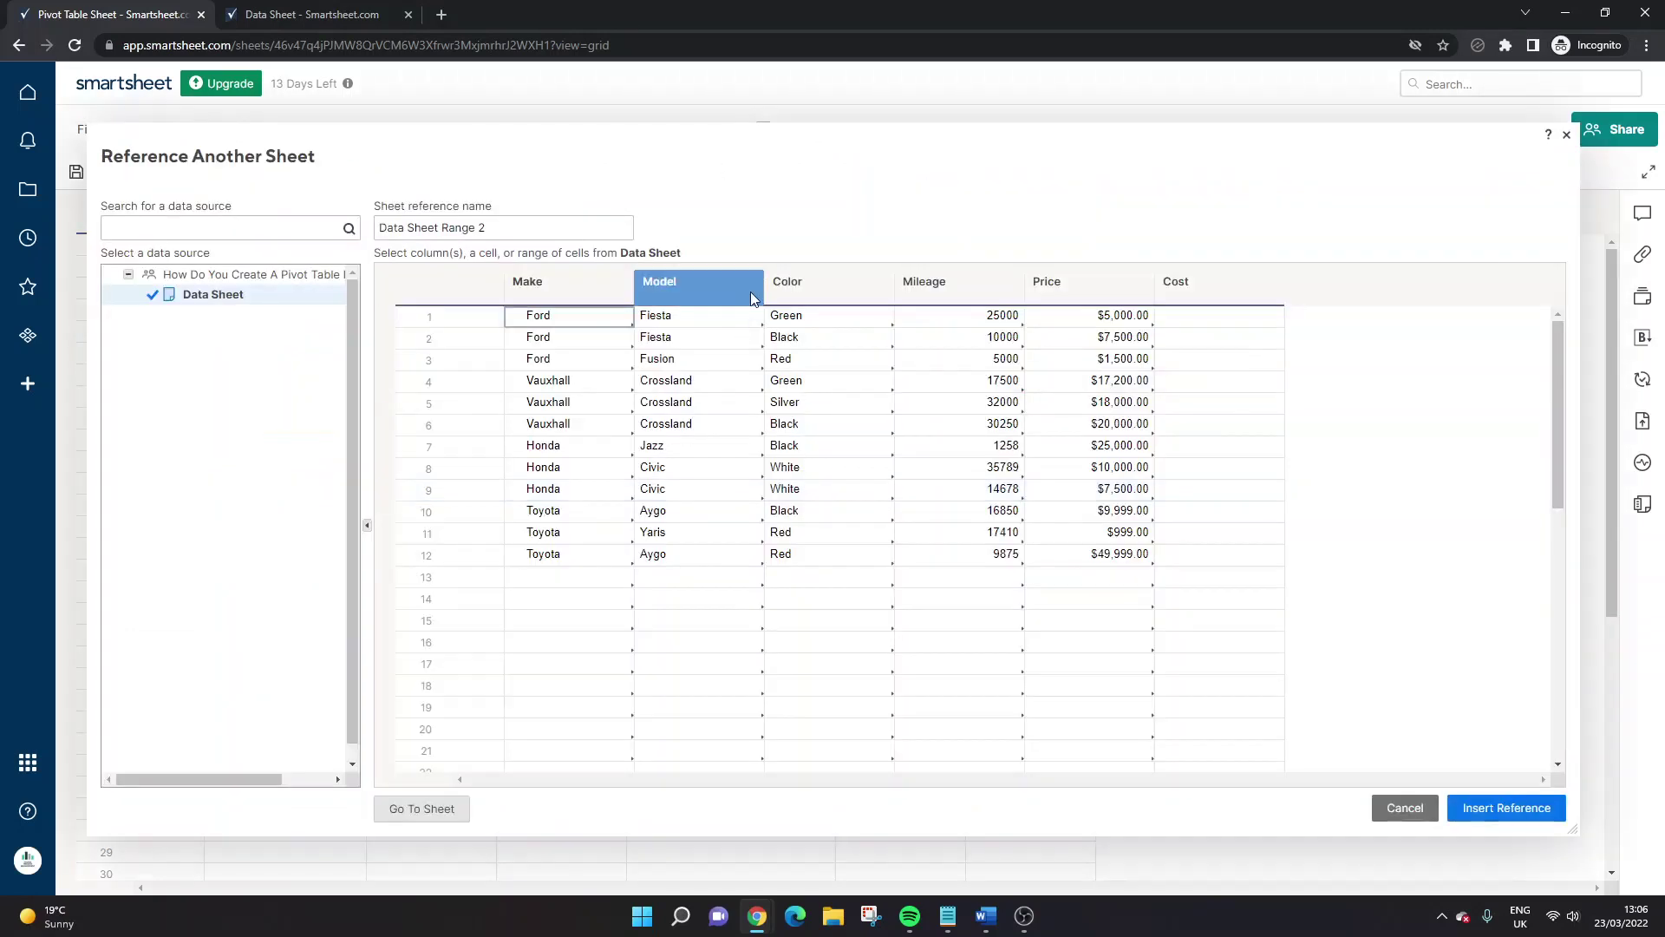
click(1058, 290)
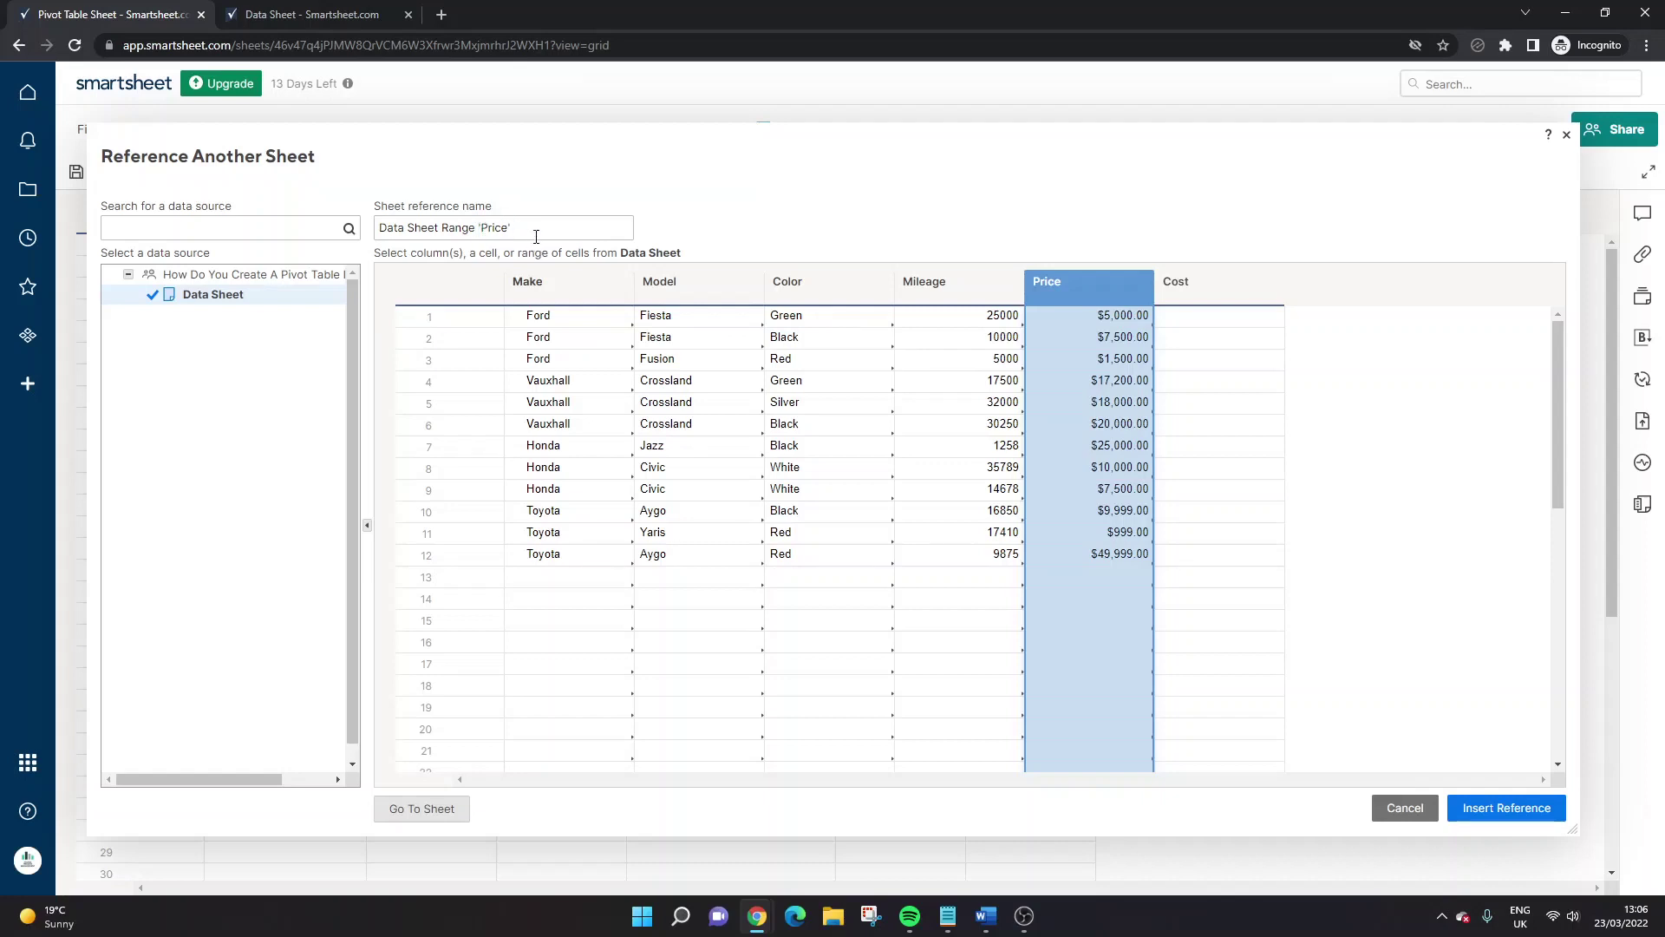
text(')
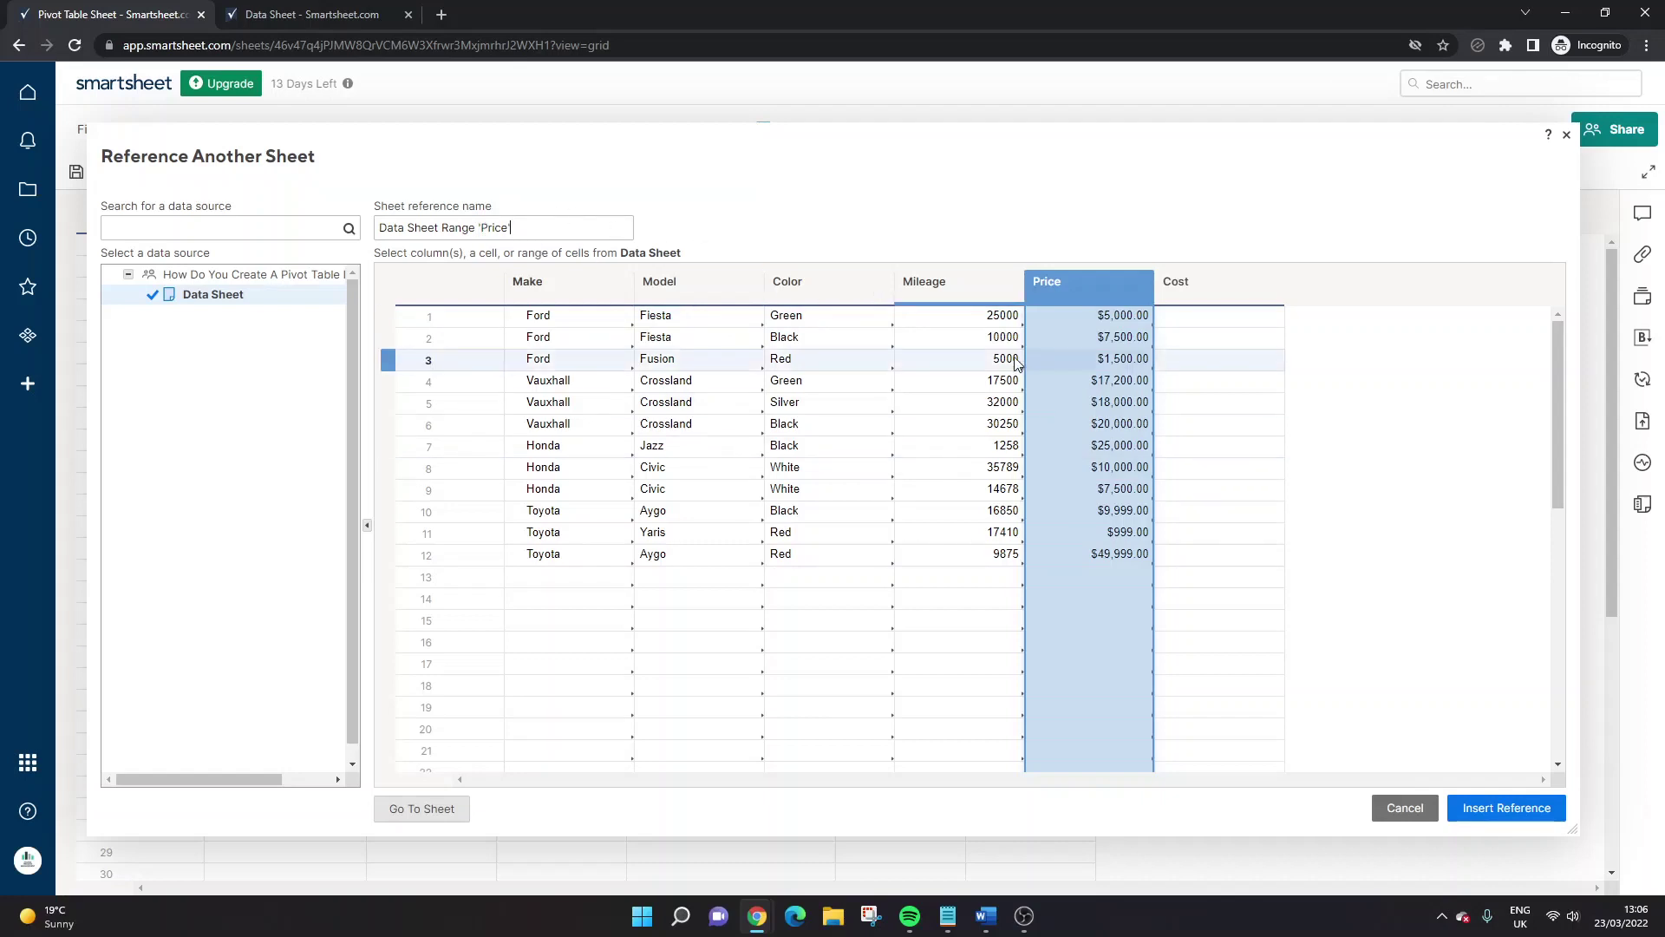
click(1509, 810)
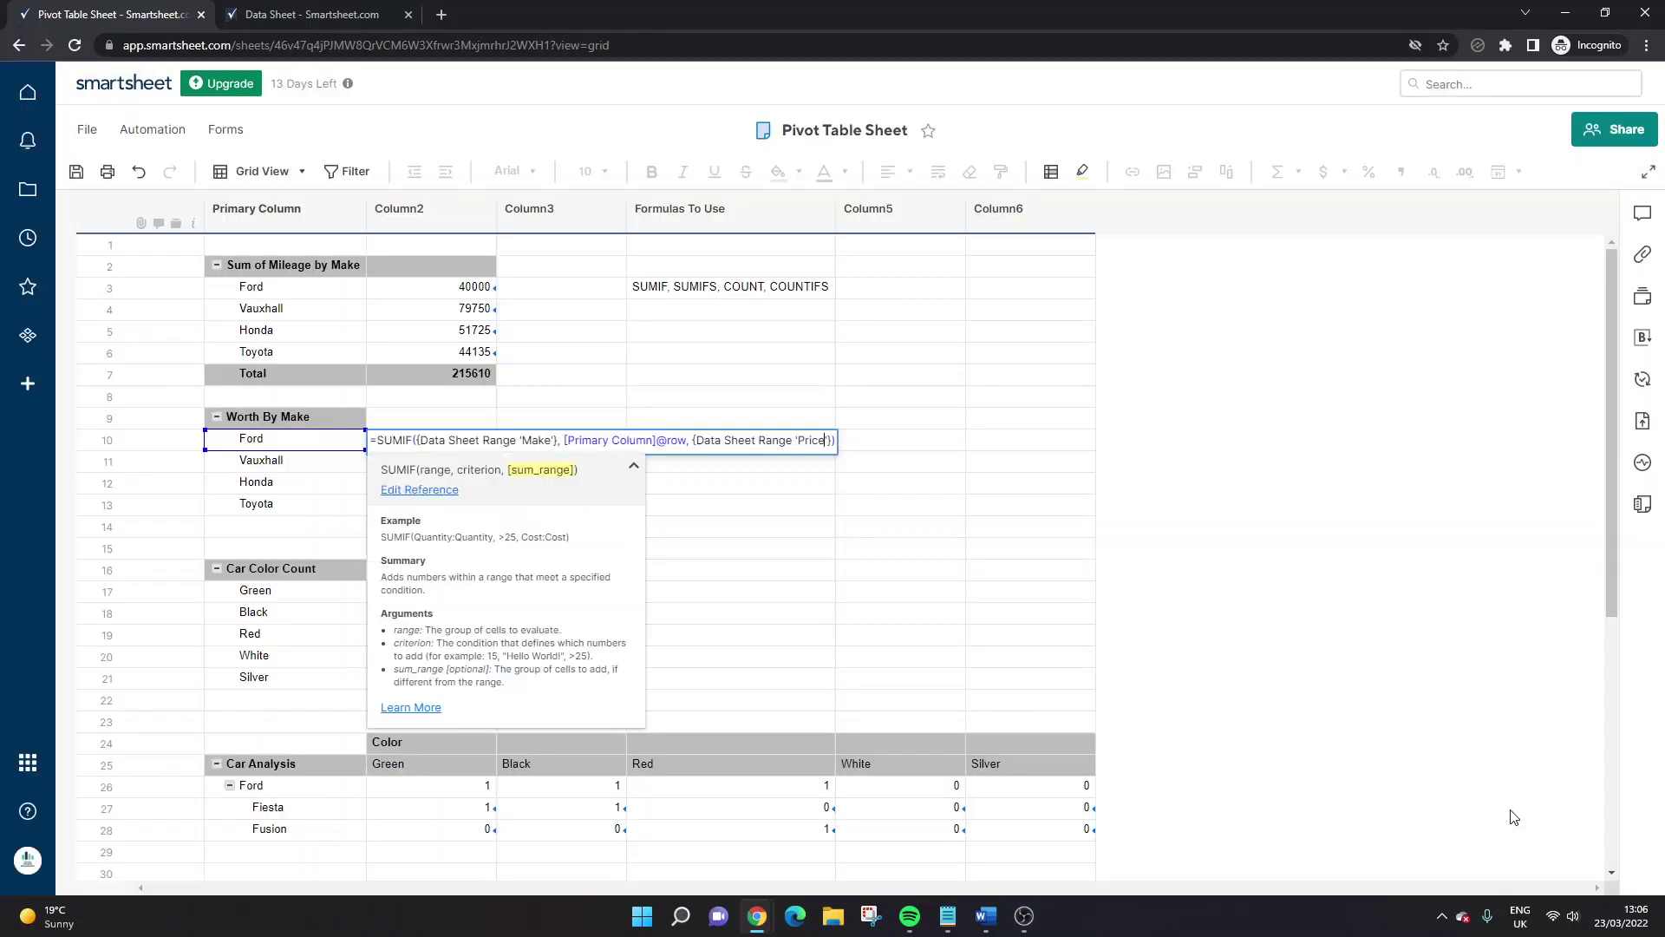
- Commit the Price-based SUMIF for Ford and fill it down through Toyota in row 13
key(Return)
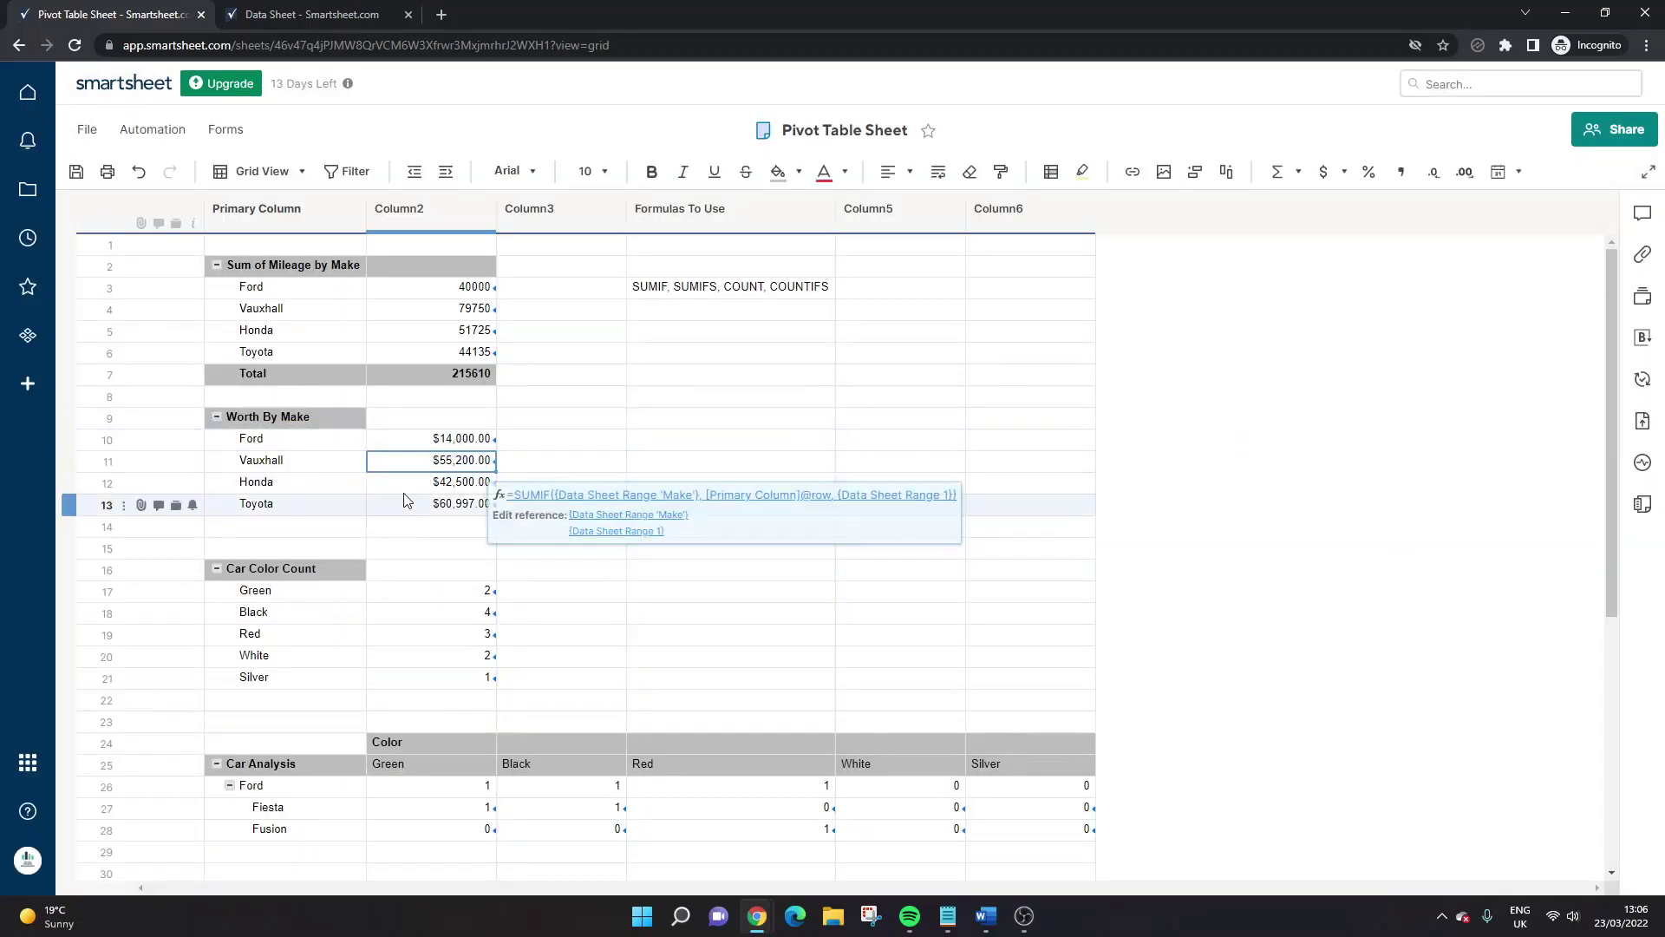
click(447, 433)
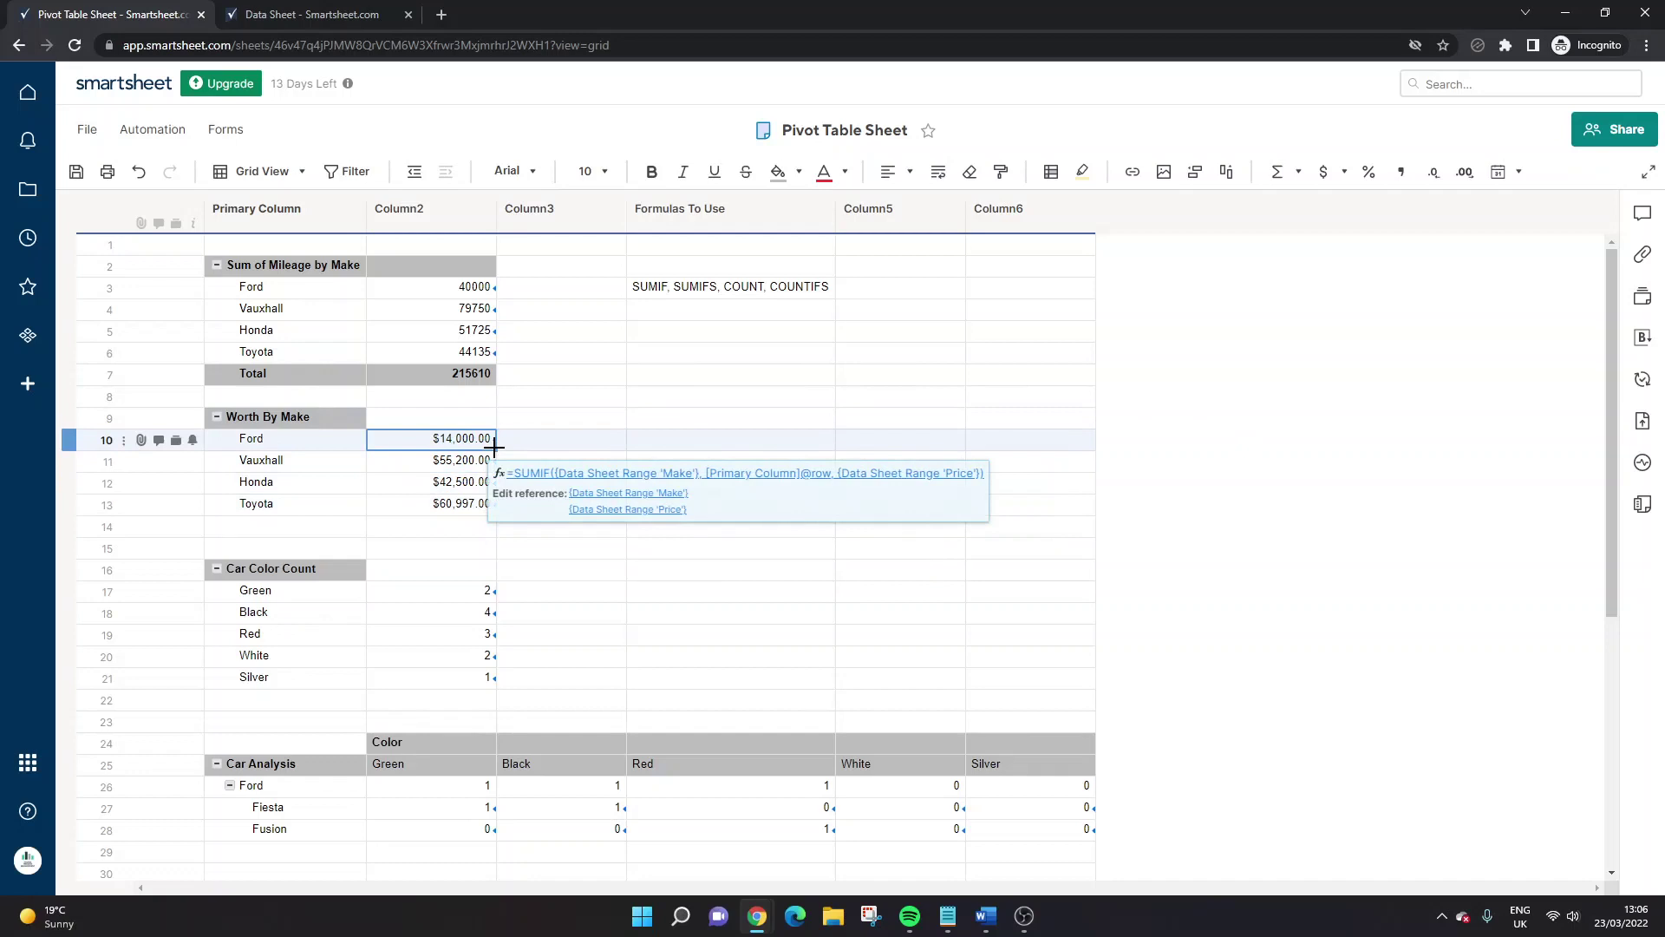
drag(494, 447, 446, 439)
click(590, 533)
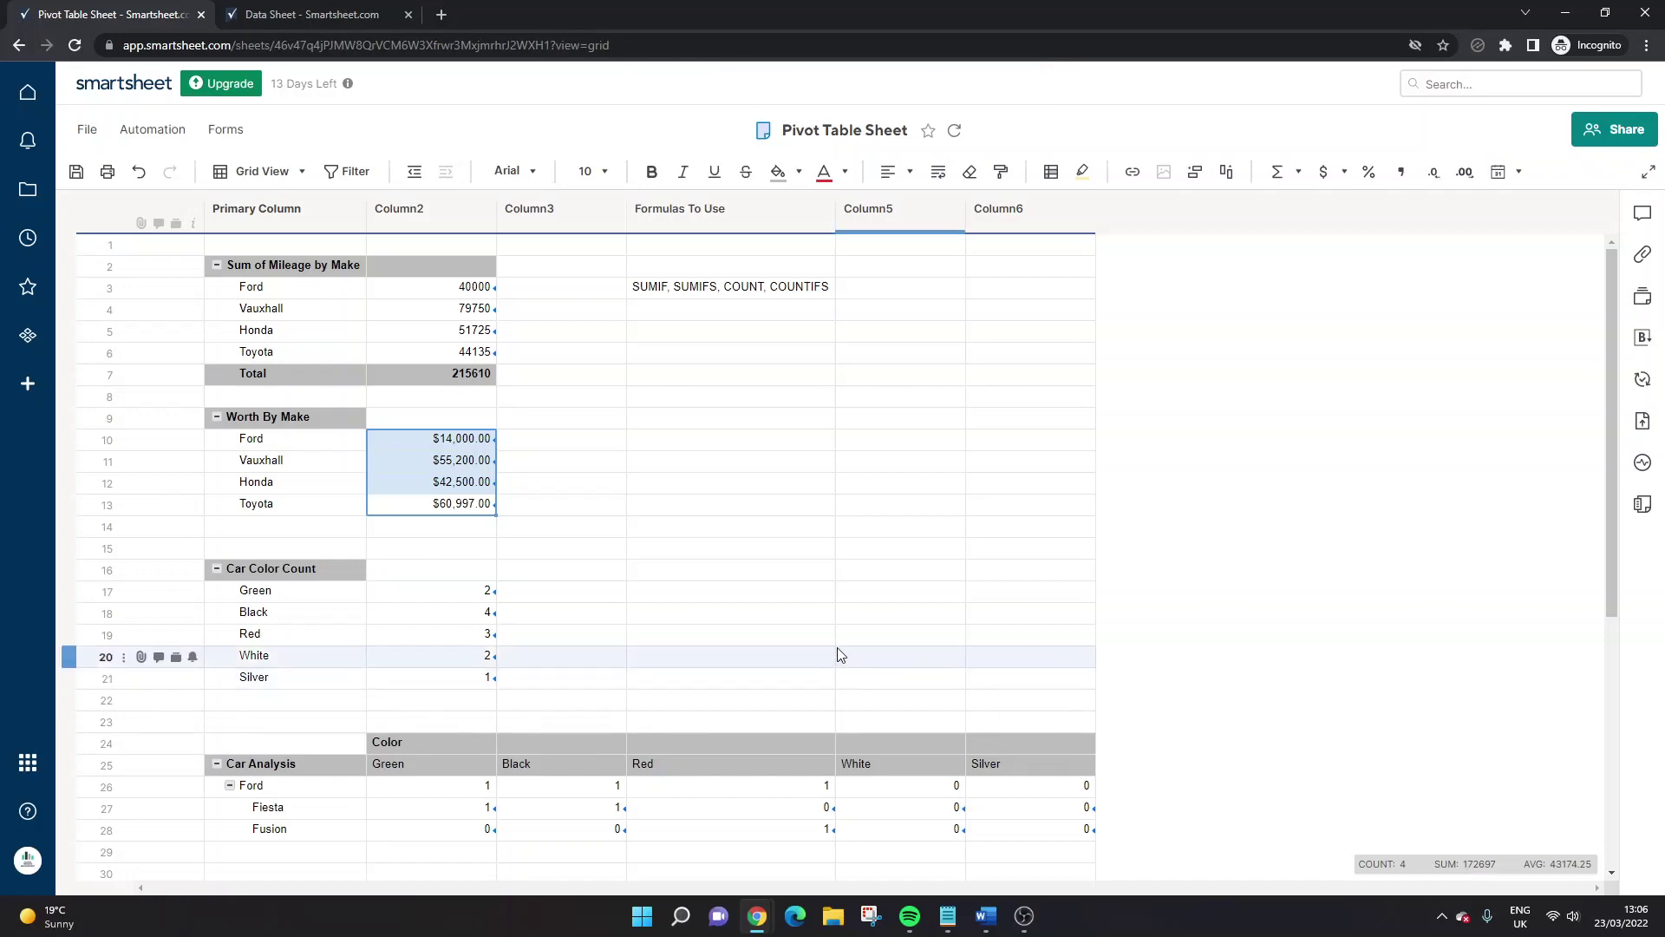
- Copy the mileage Total row into row 14 under Worth By Make, totalling 172697
click(356, 518)
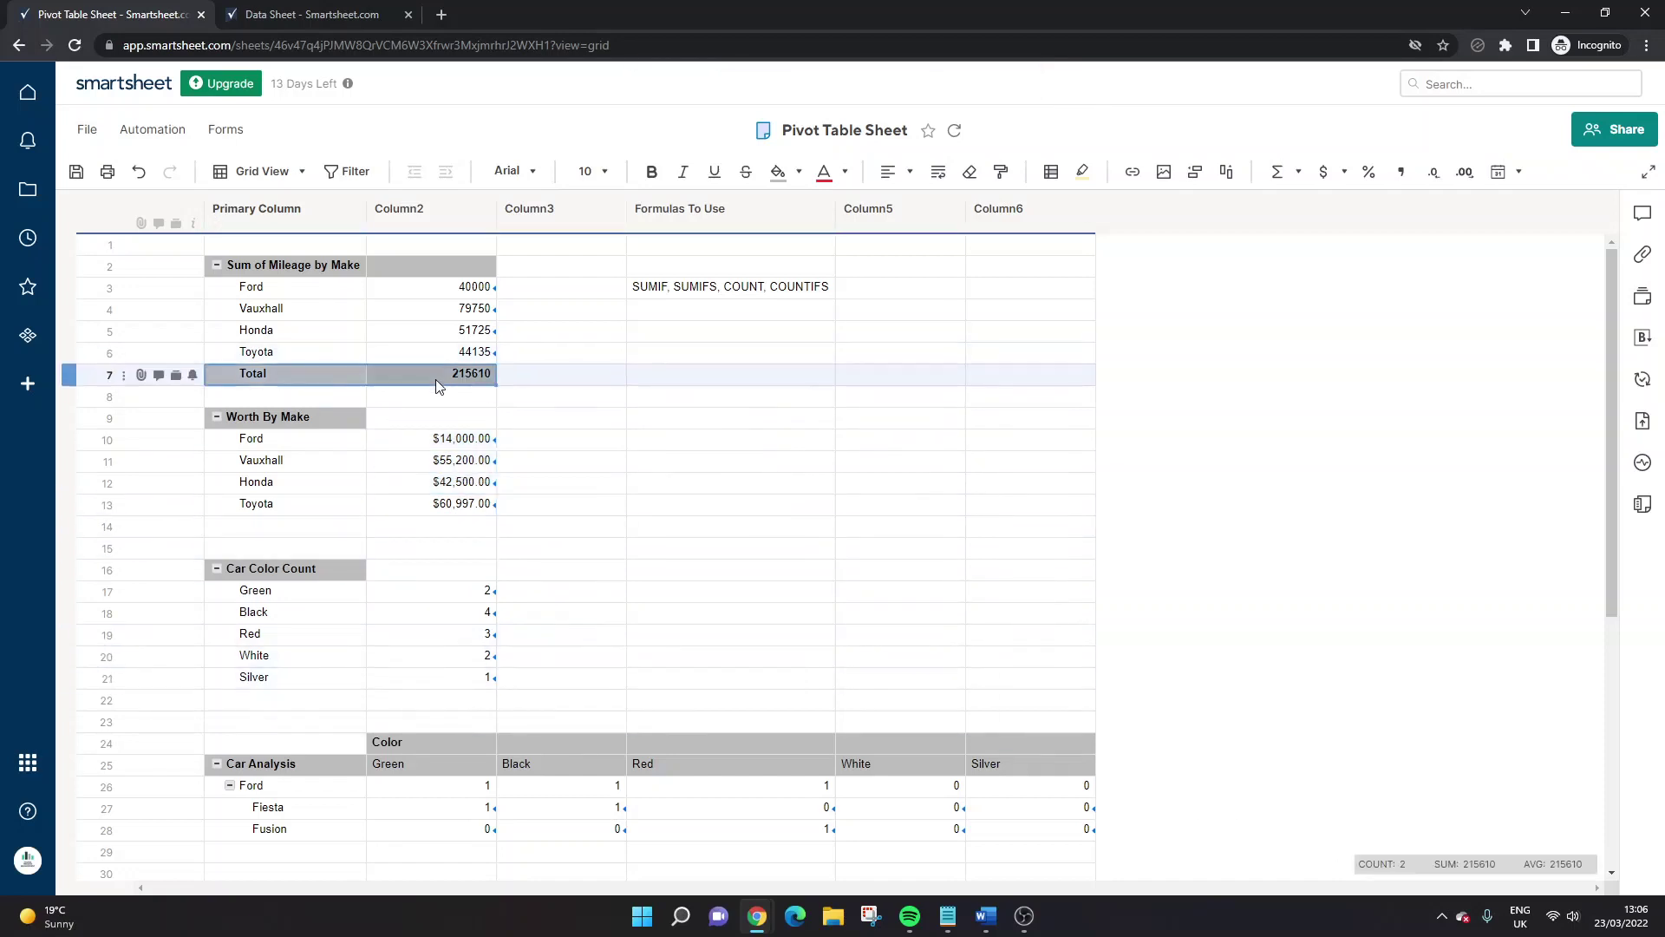
drag(286, 374, 433, 376)
key(ctrl+c)
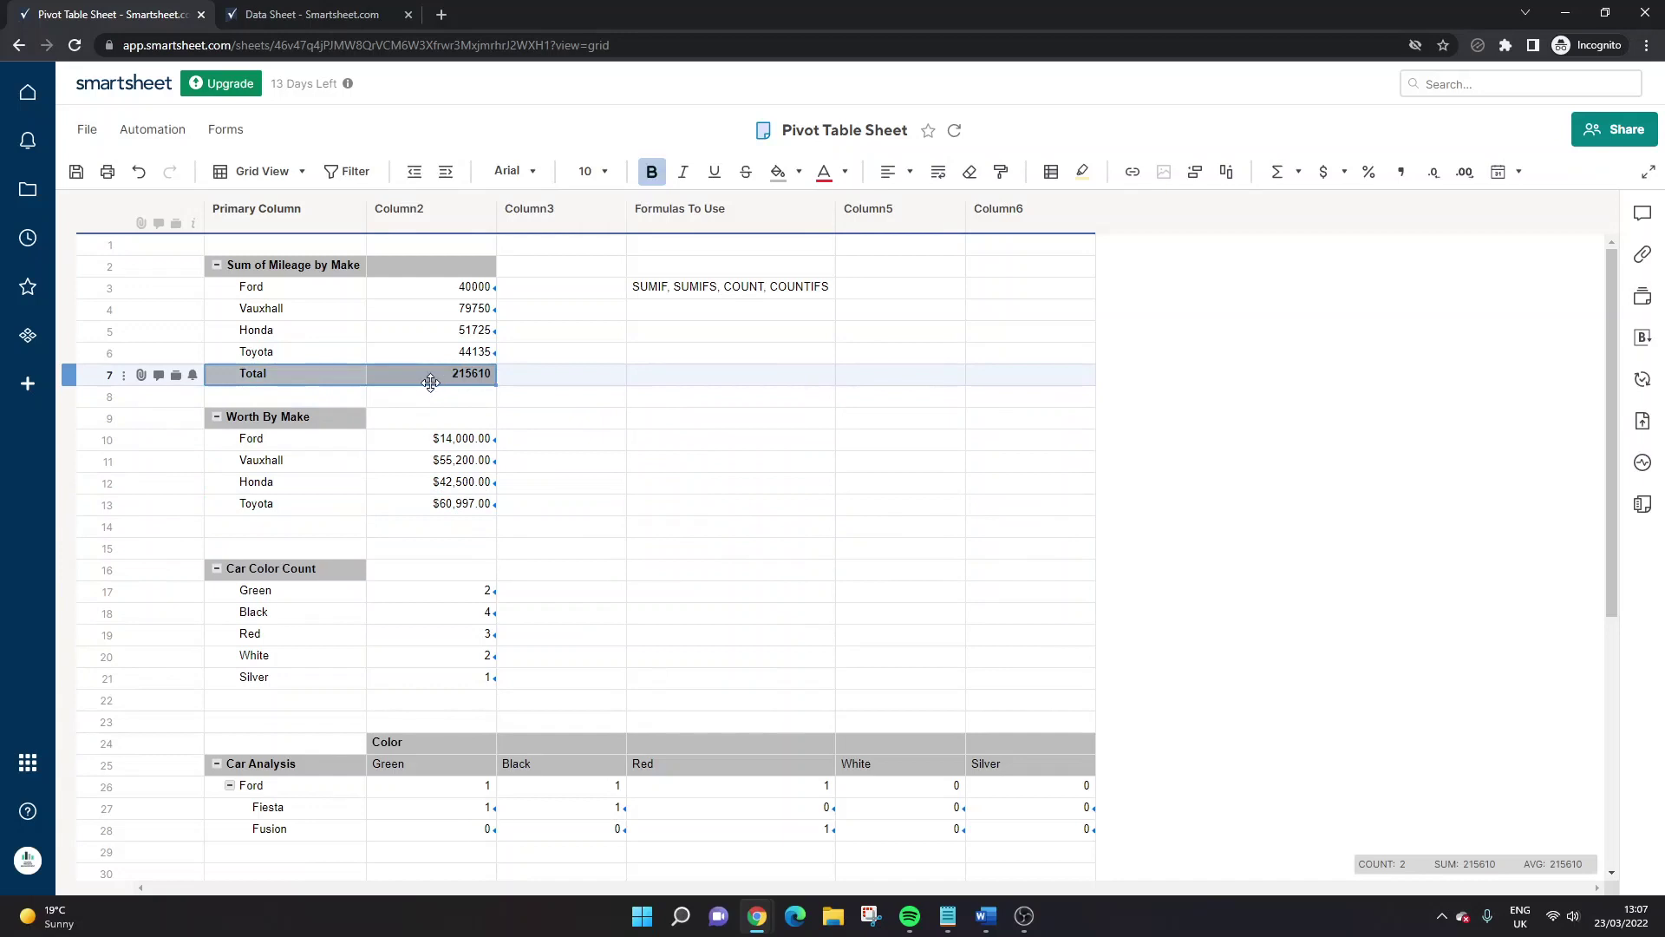
click(330, 520)
key(ctrl+v)
click(442, 529)
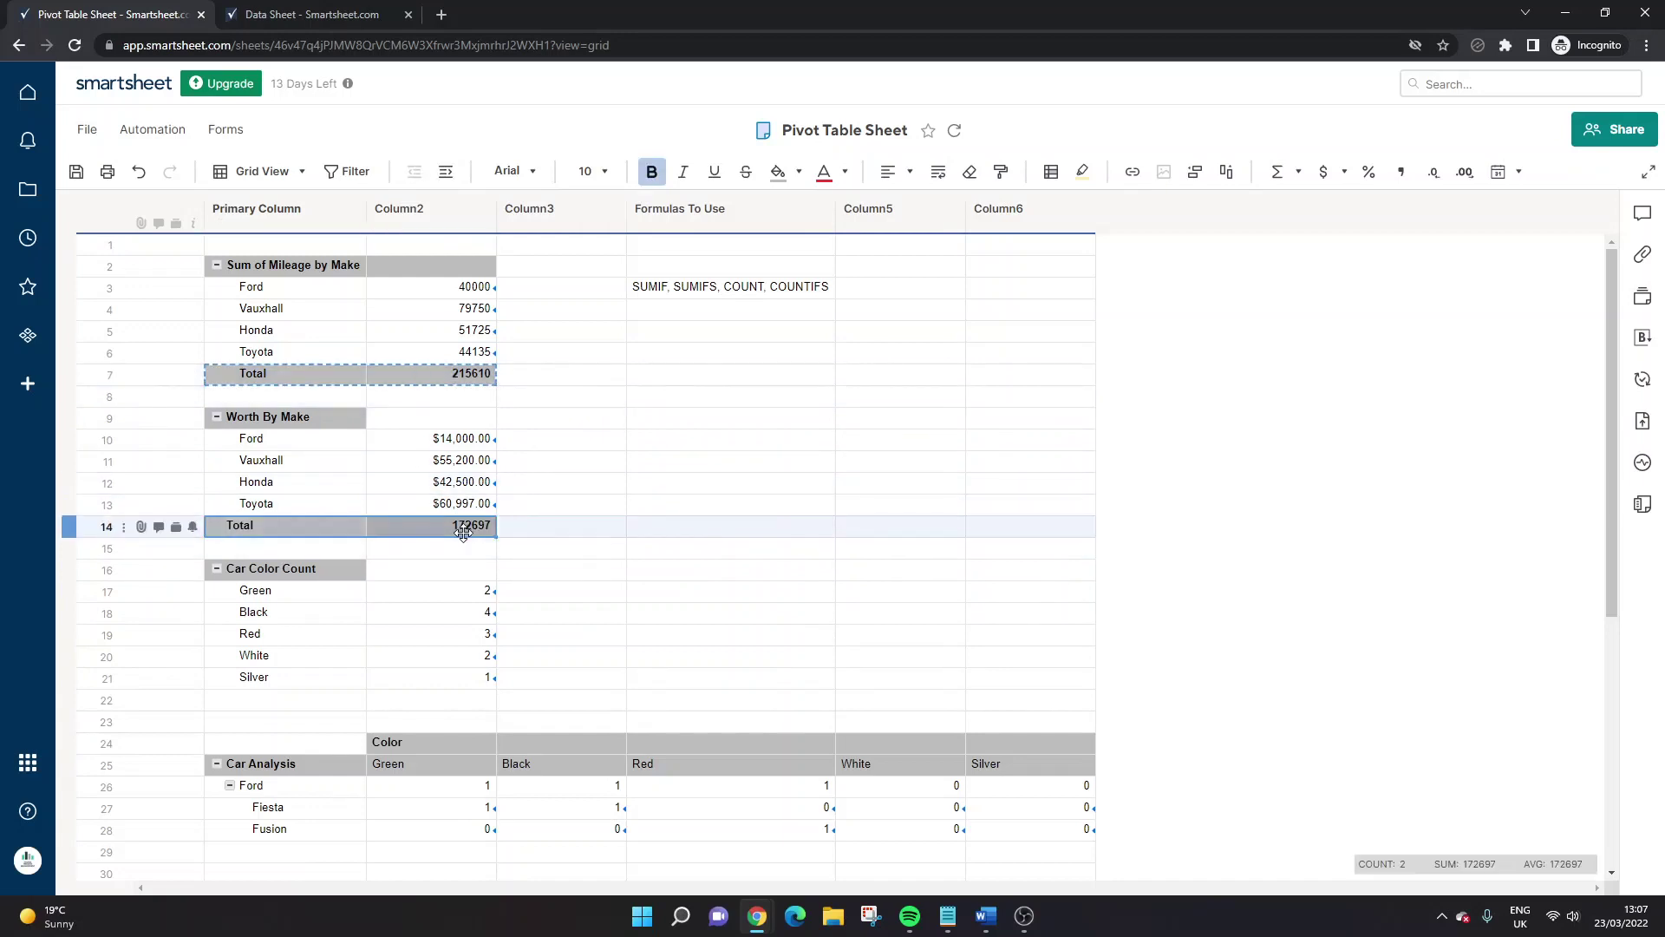
double_click(472, 525)
click(798, 490)
click(281, 373)
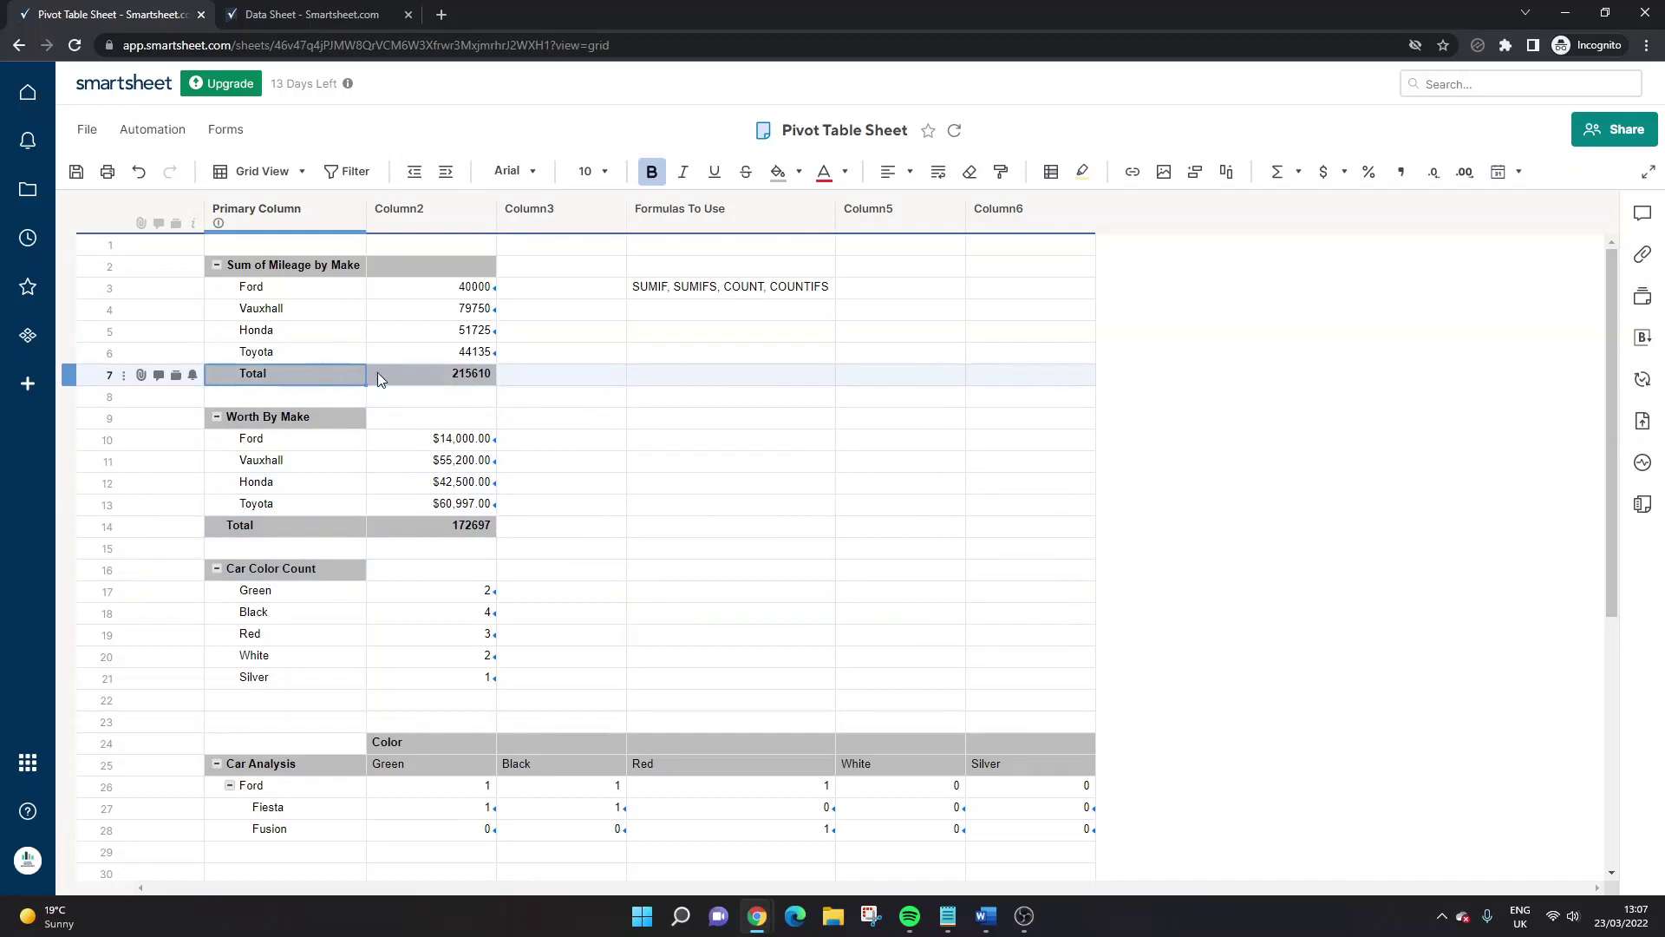
drag(283, 373, 389, 373)
drag(296, 526, 468, 521)
click(758, 511)
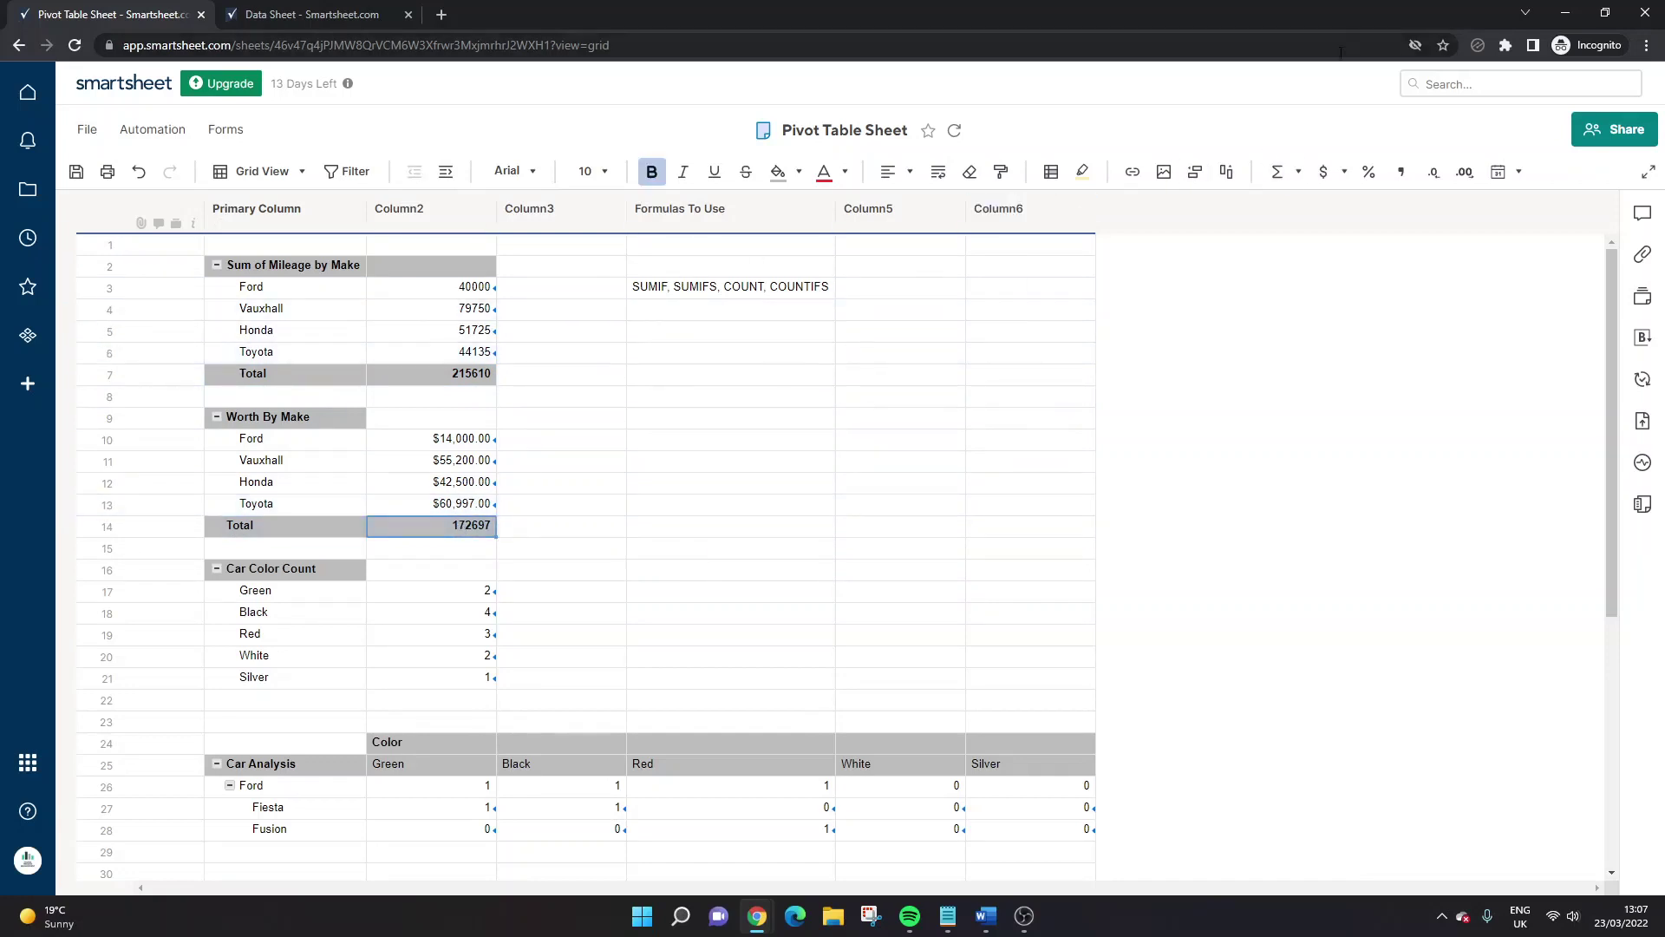
- Format the Worth By Make total as currency ($172,697.00) and save the sheet
click(1325, 173)
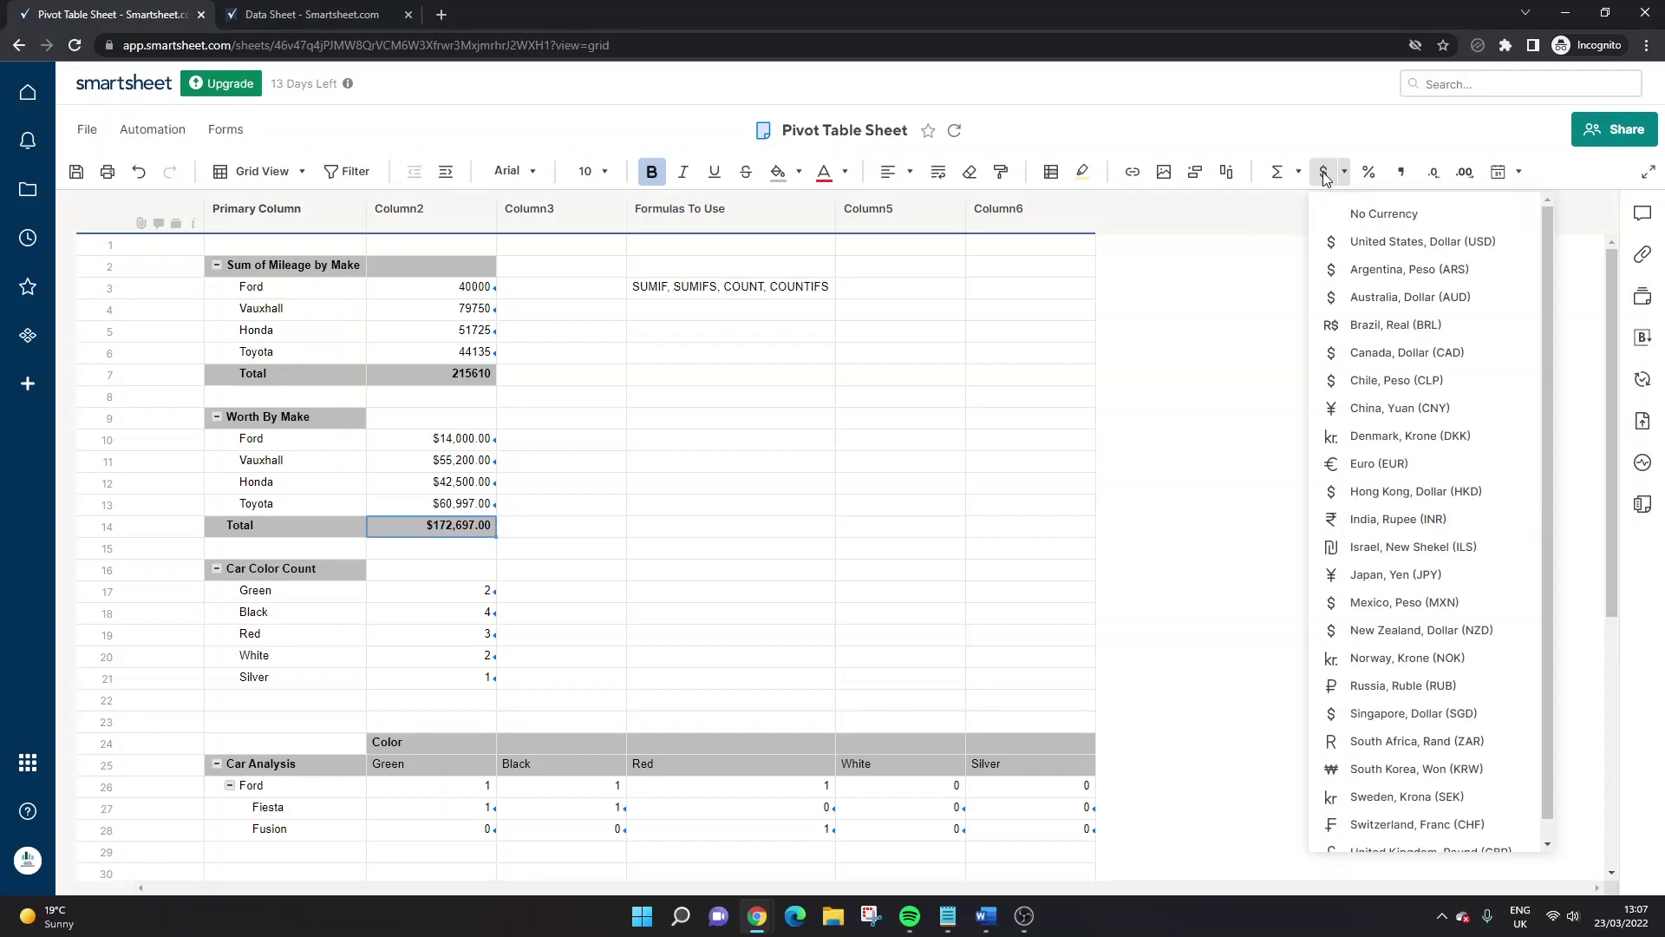
click(673, 461)
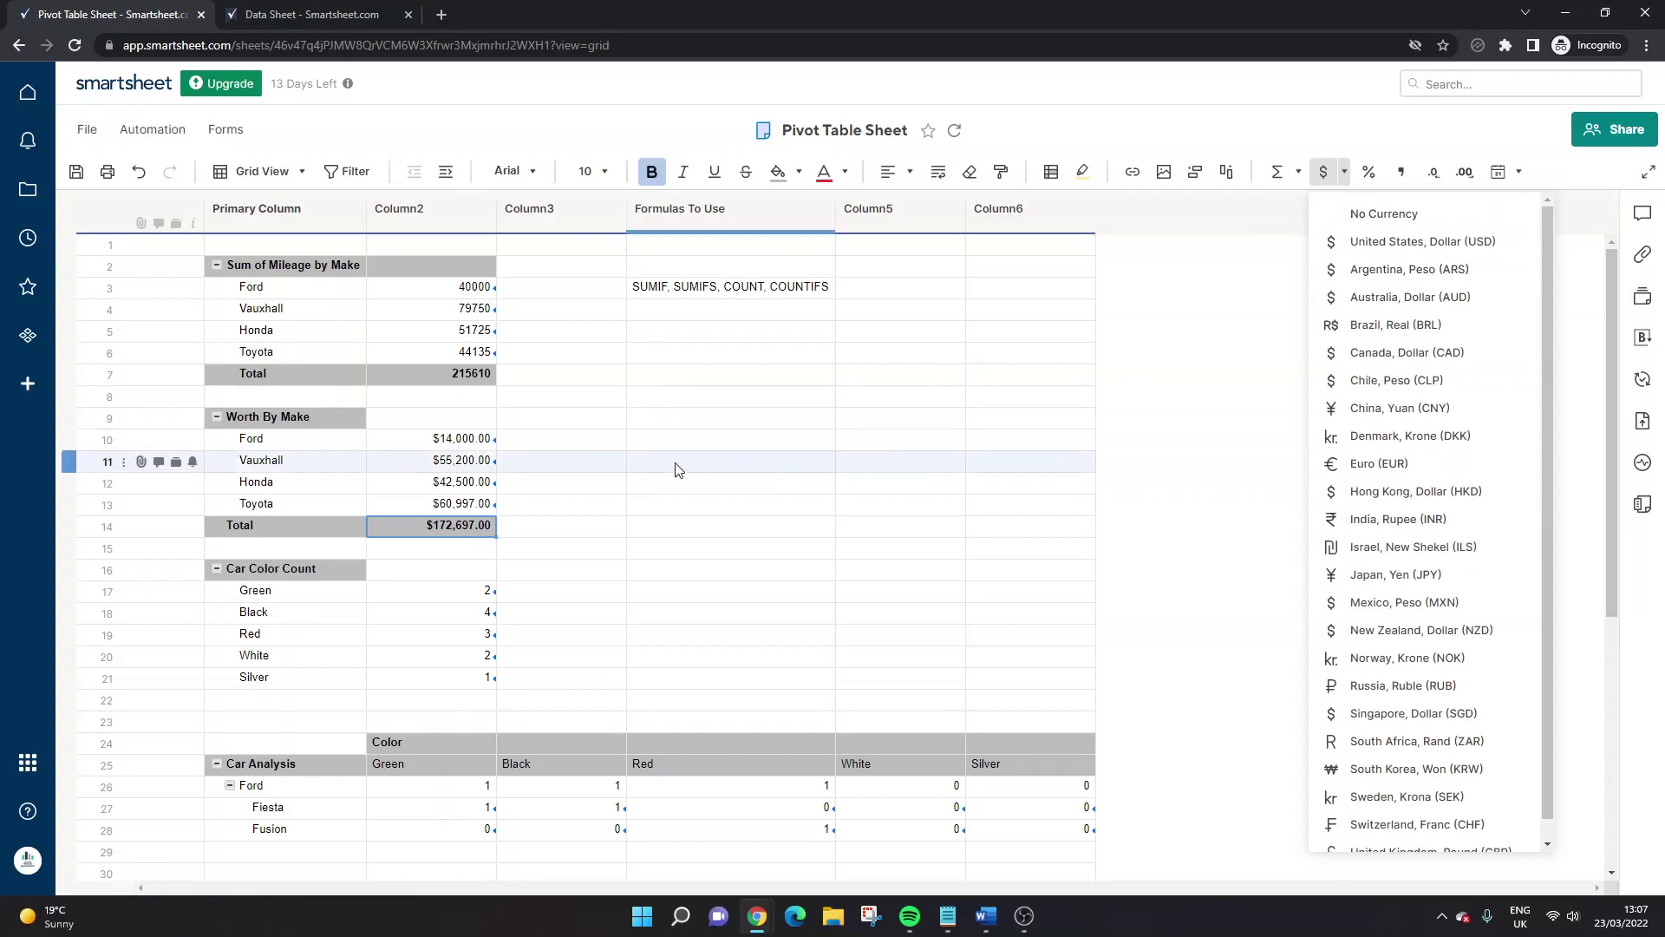
click(76, 171)
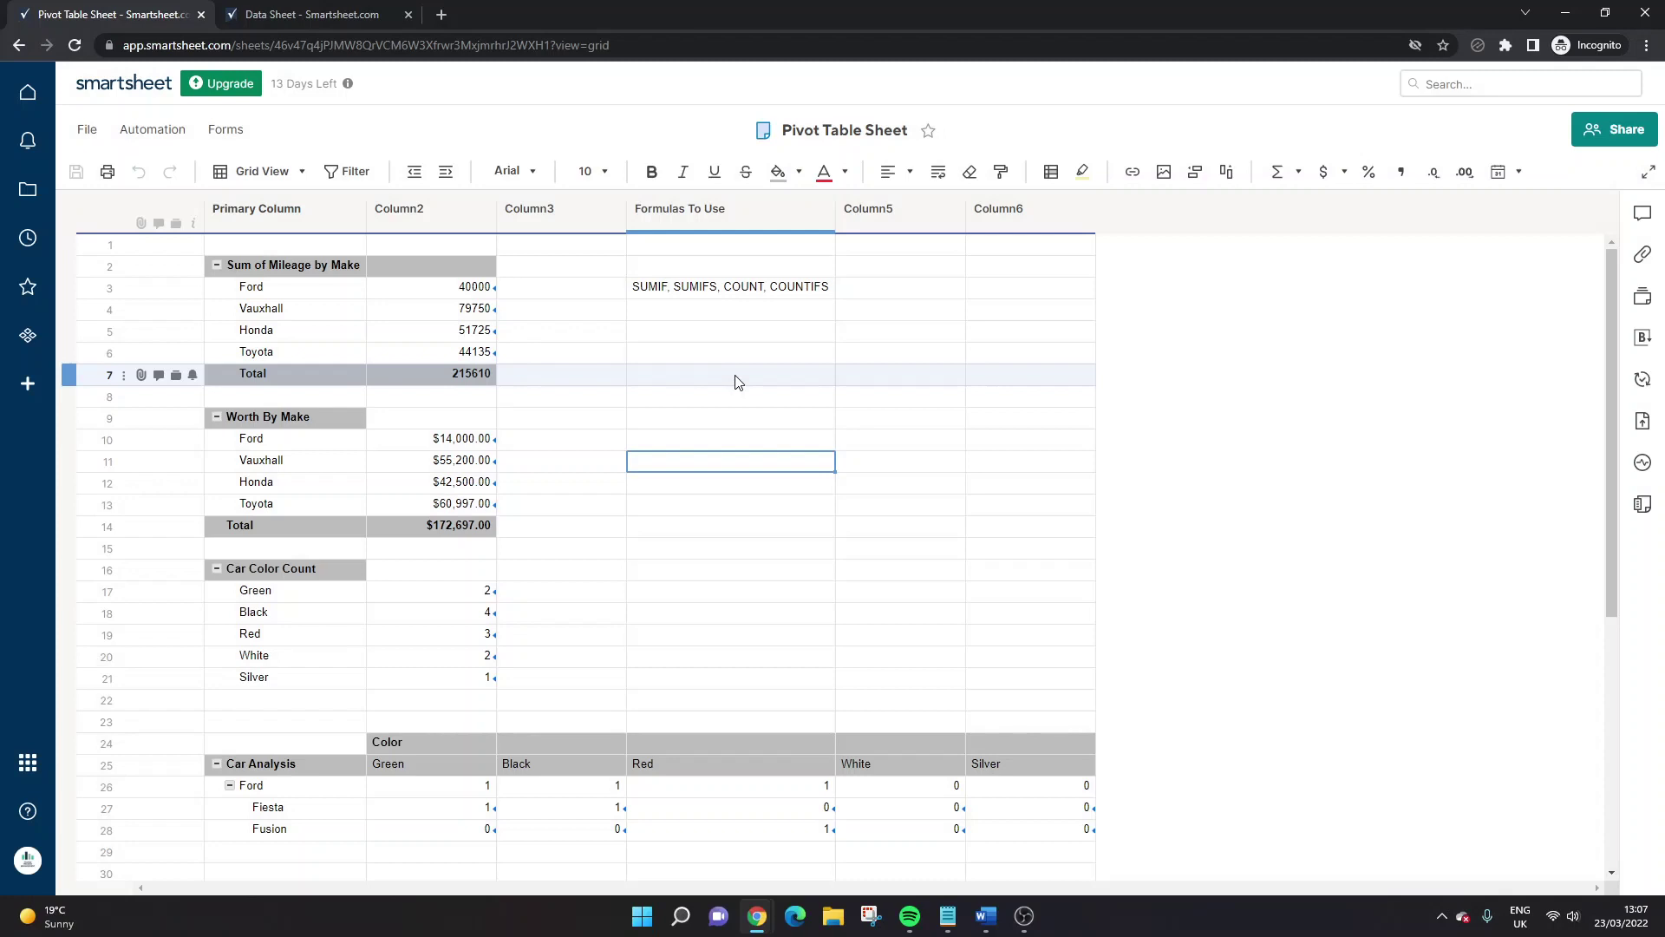
- Inspect the Ford mileage SUMIF formula and the Car Color Count Green row
click(475, 287)
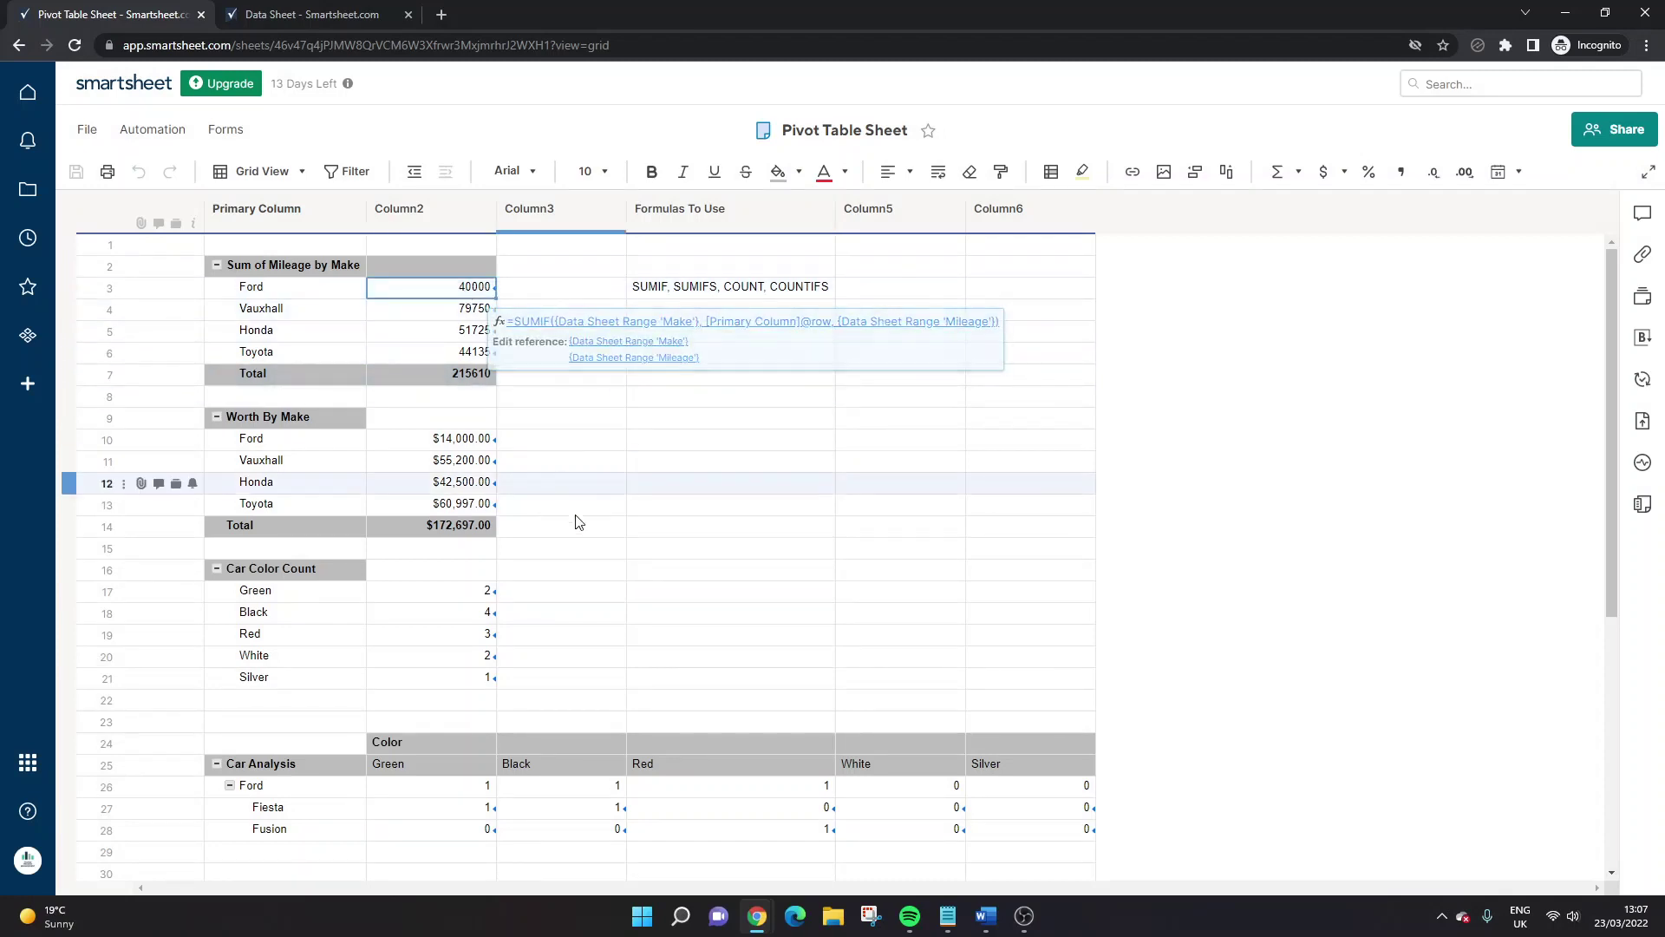
click(611, 551)
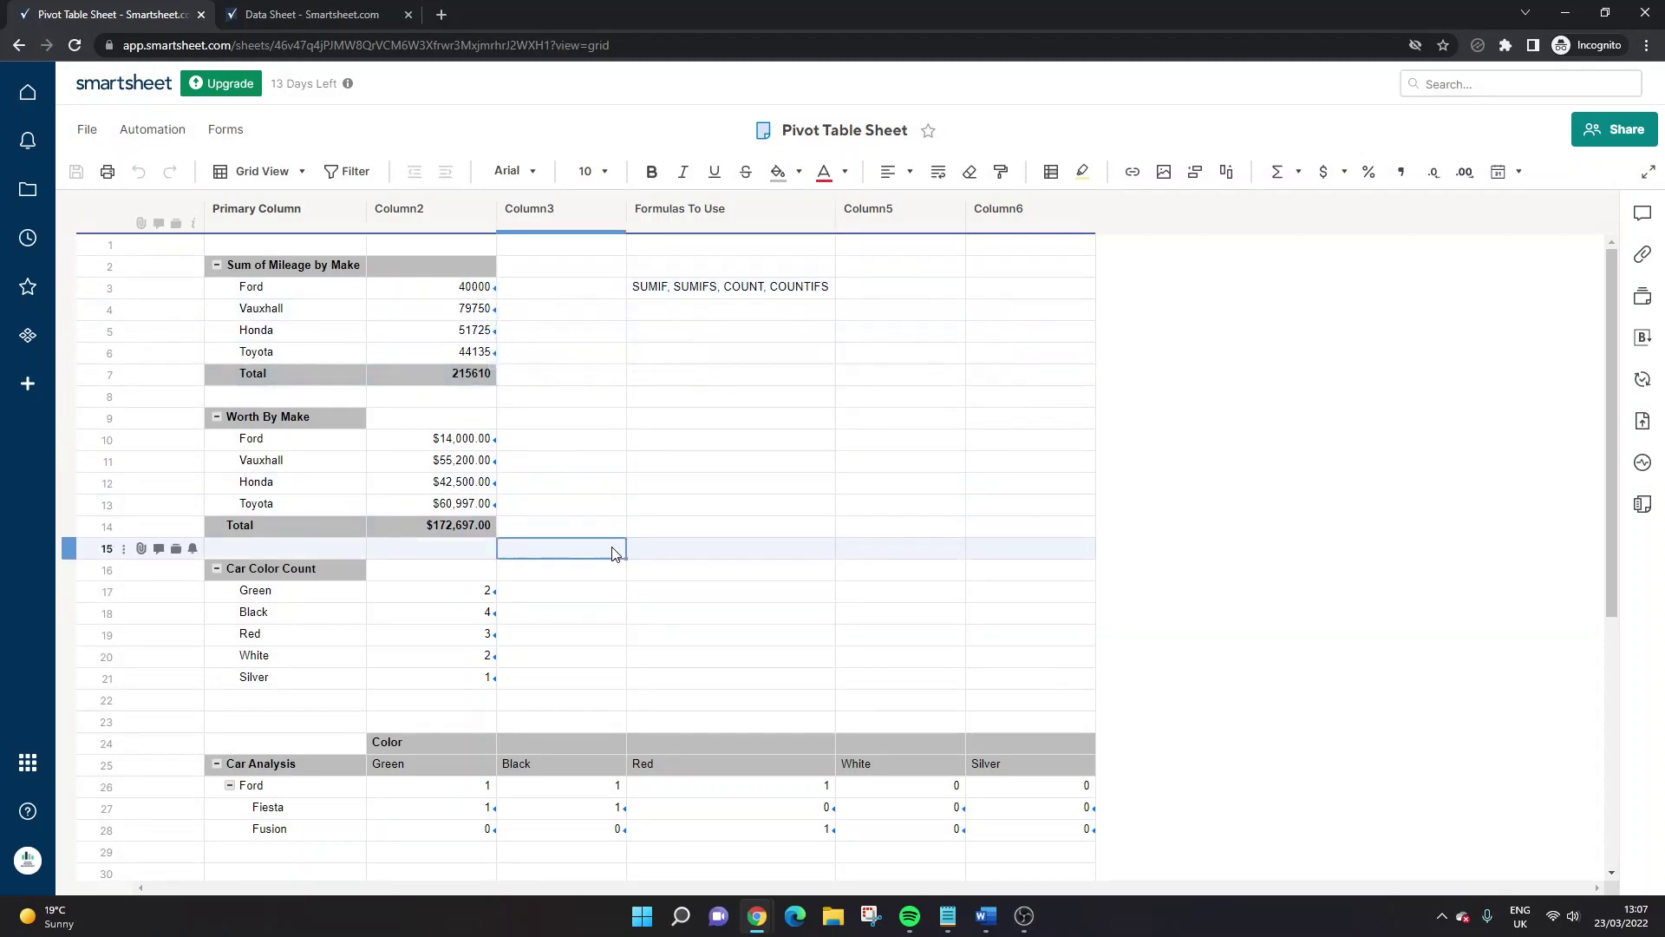
click(243, 570)
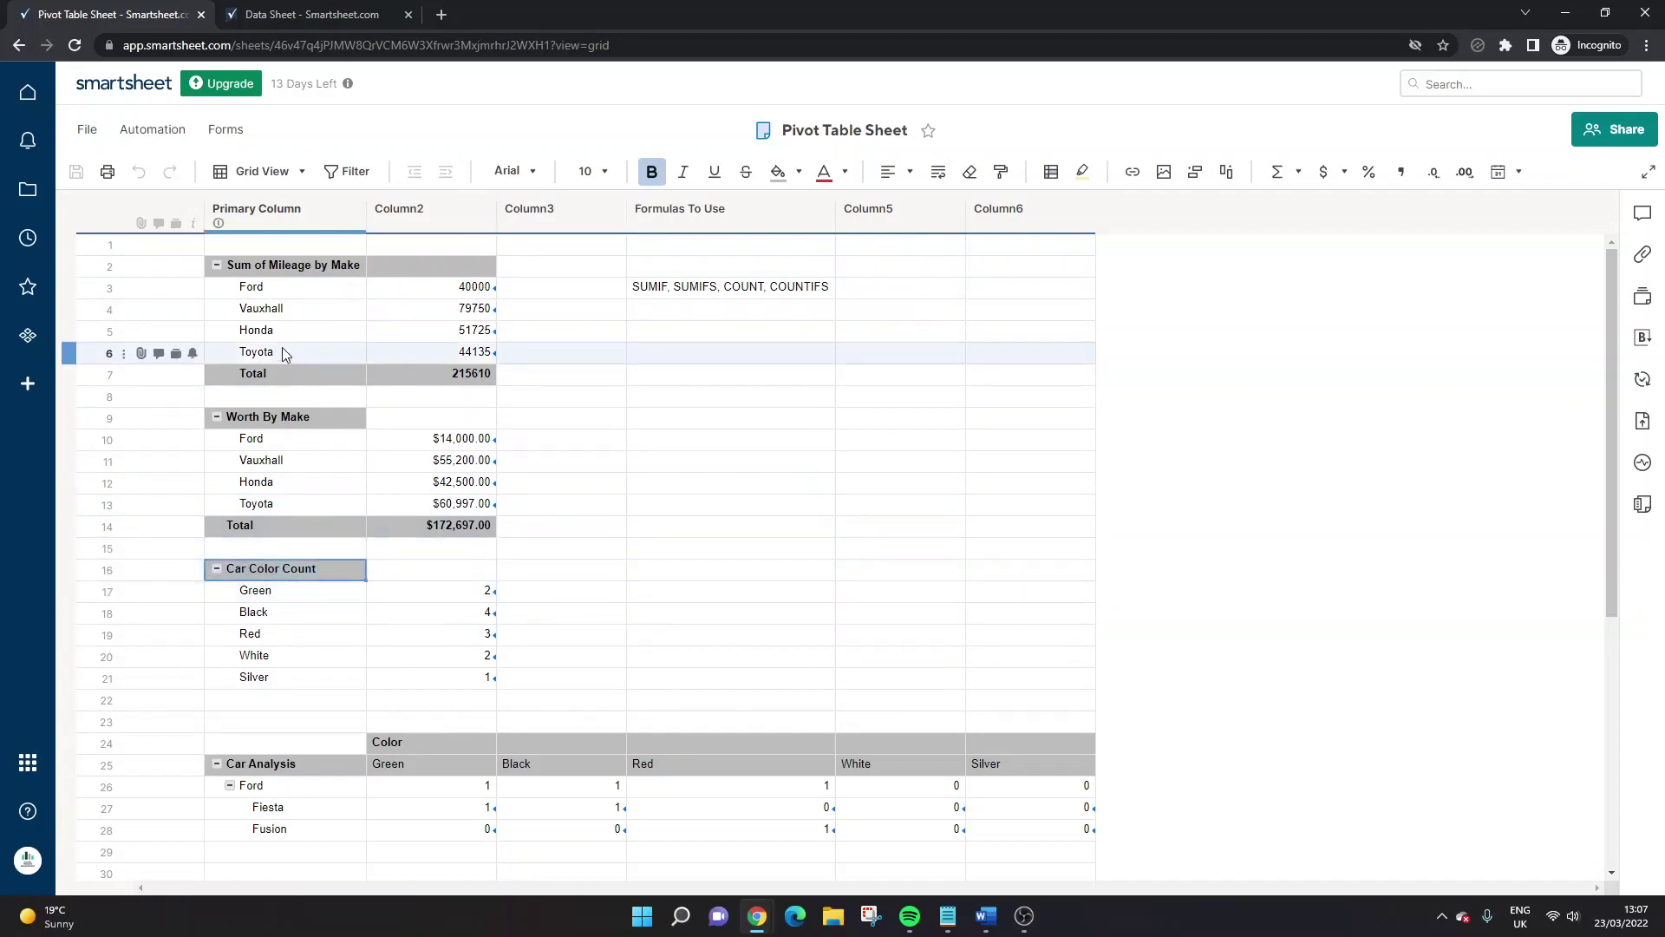
click(257, 595)
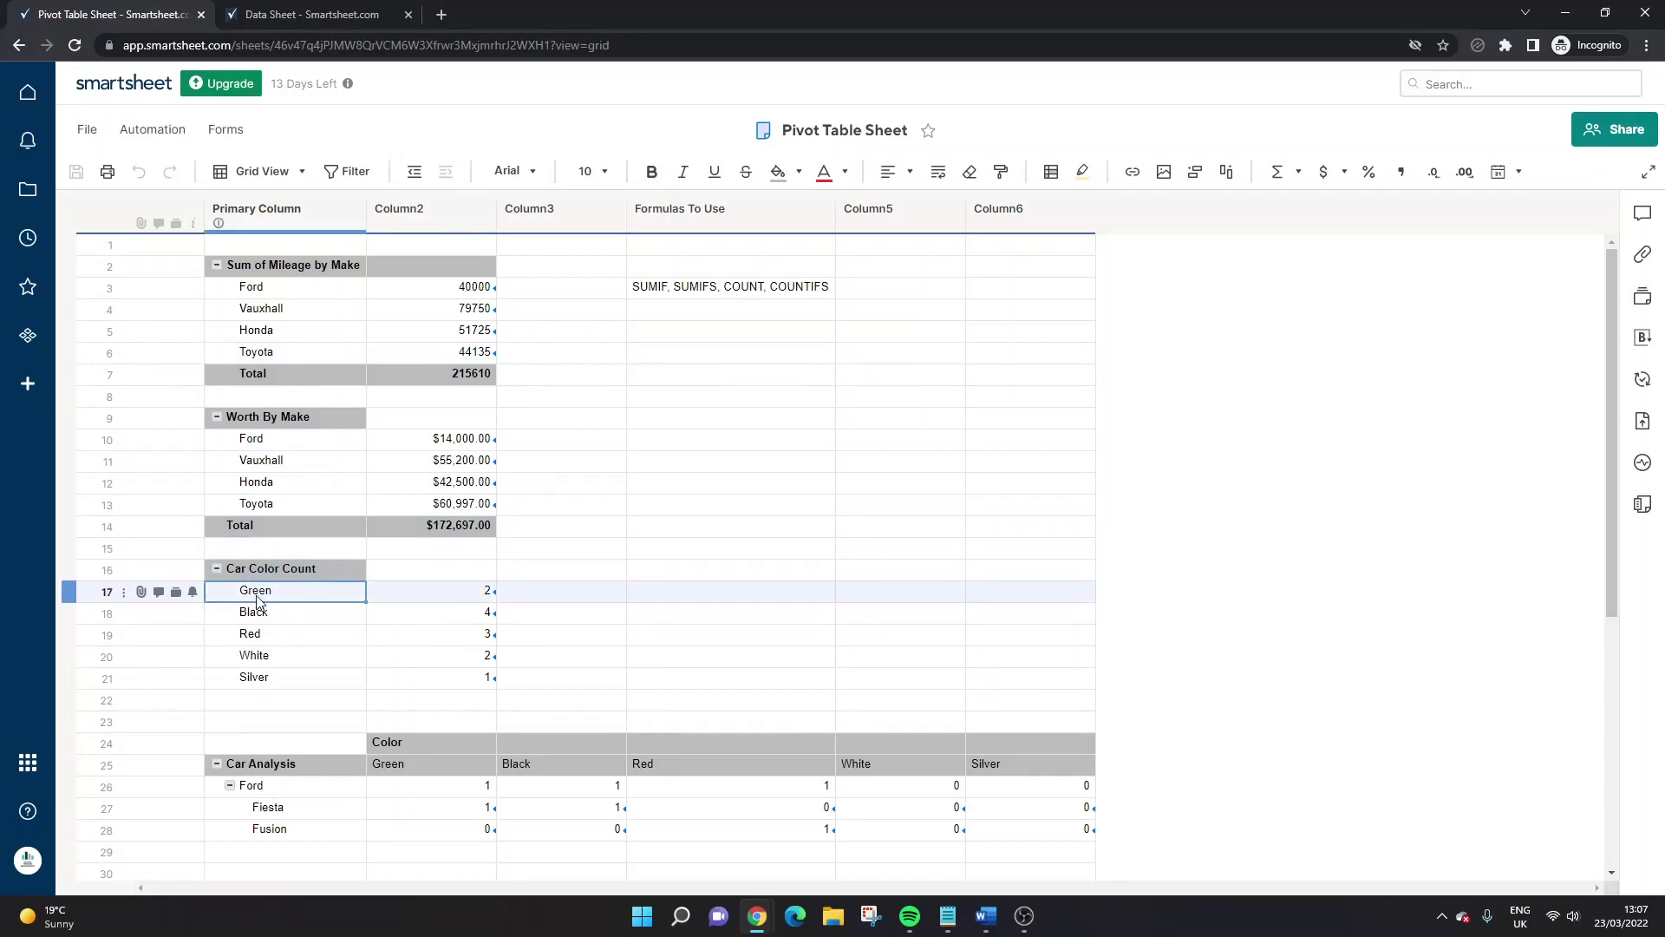
click(263, 576)
click(260, 592)
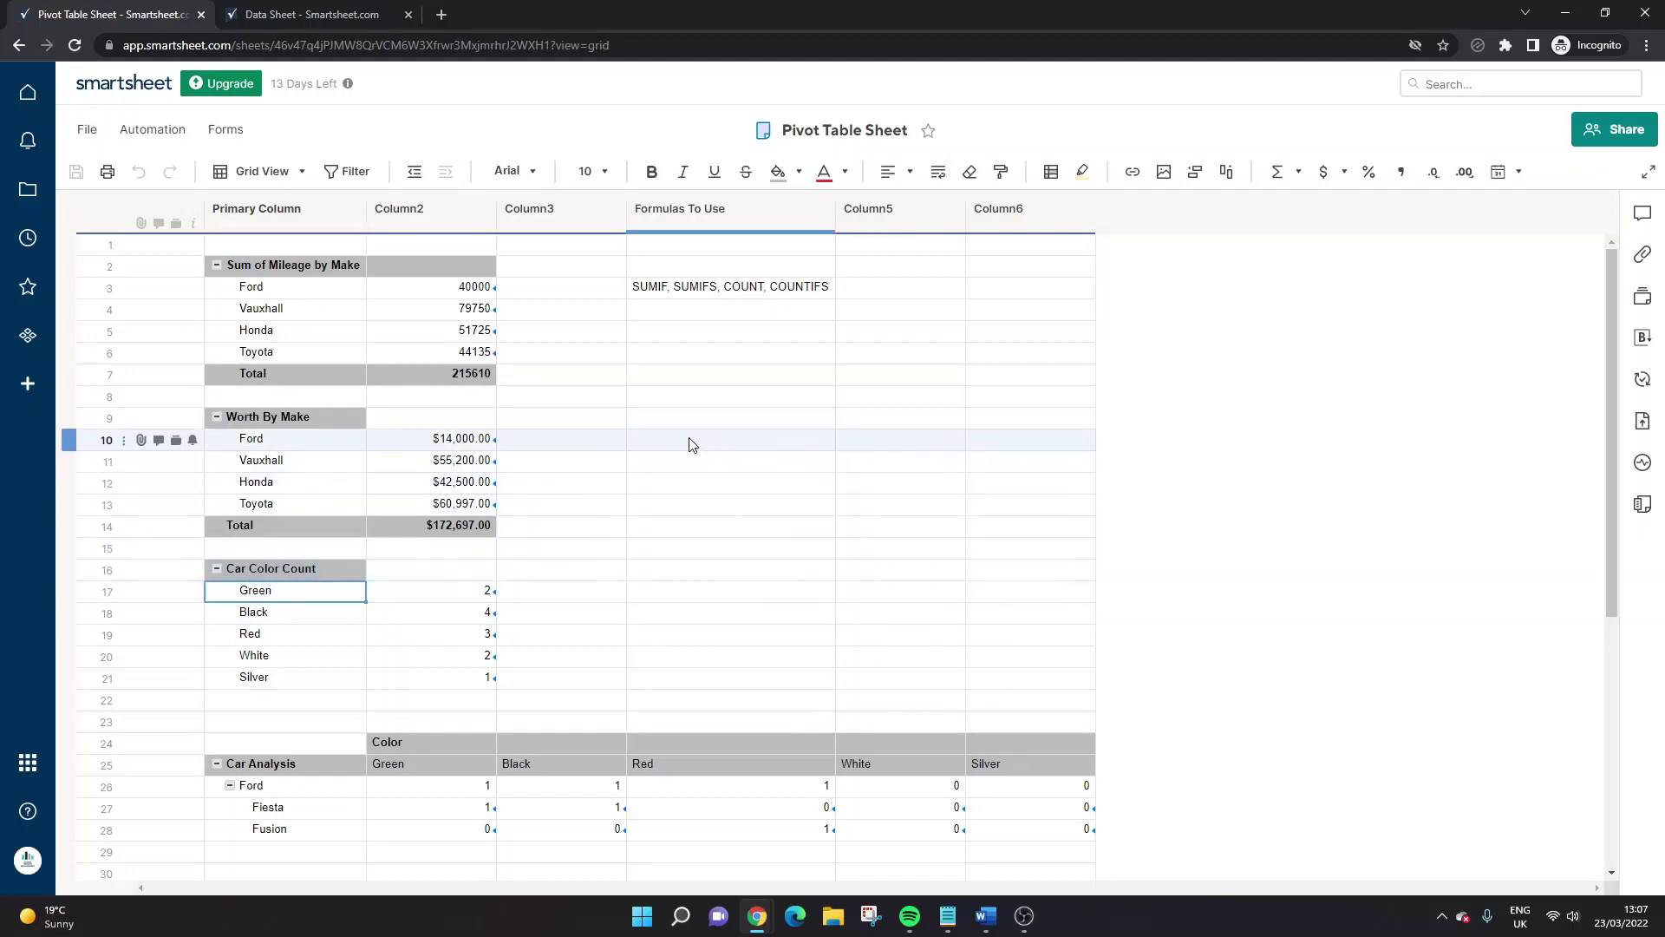
click(263, 570)
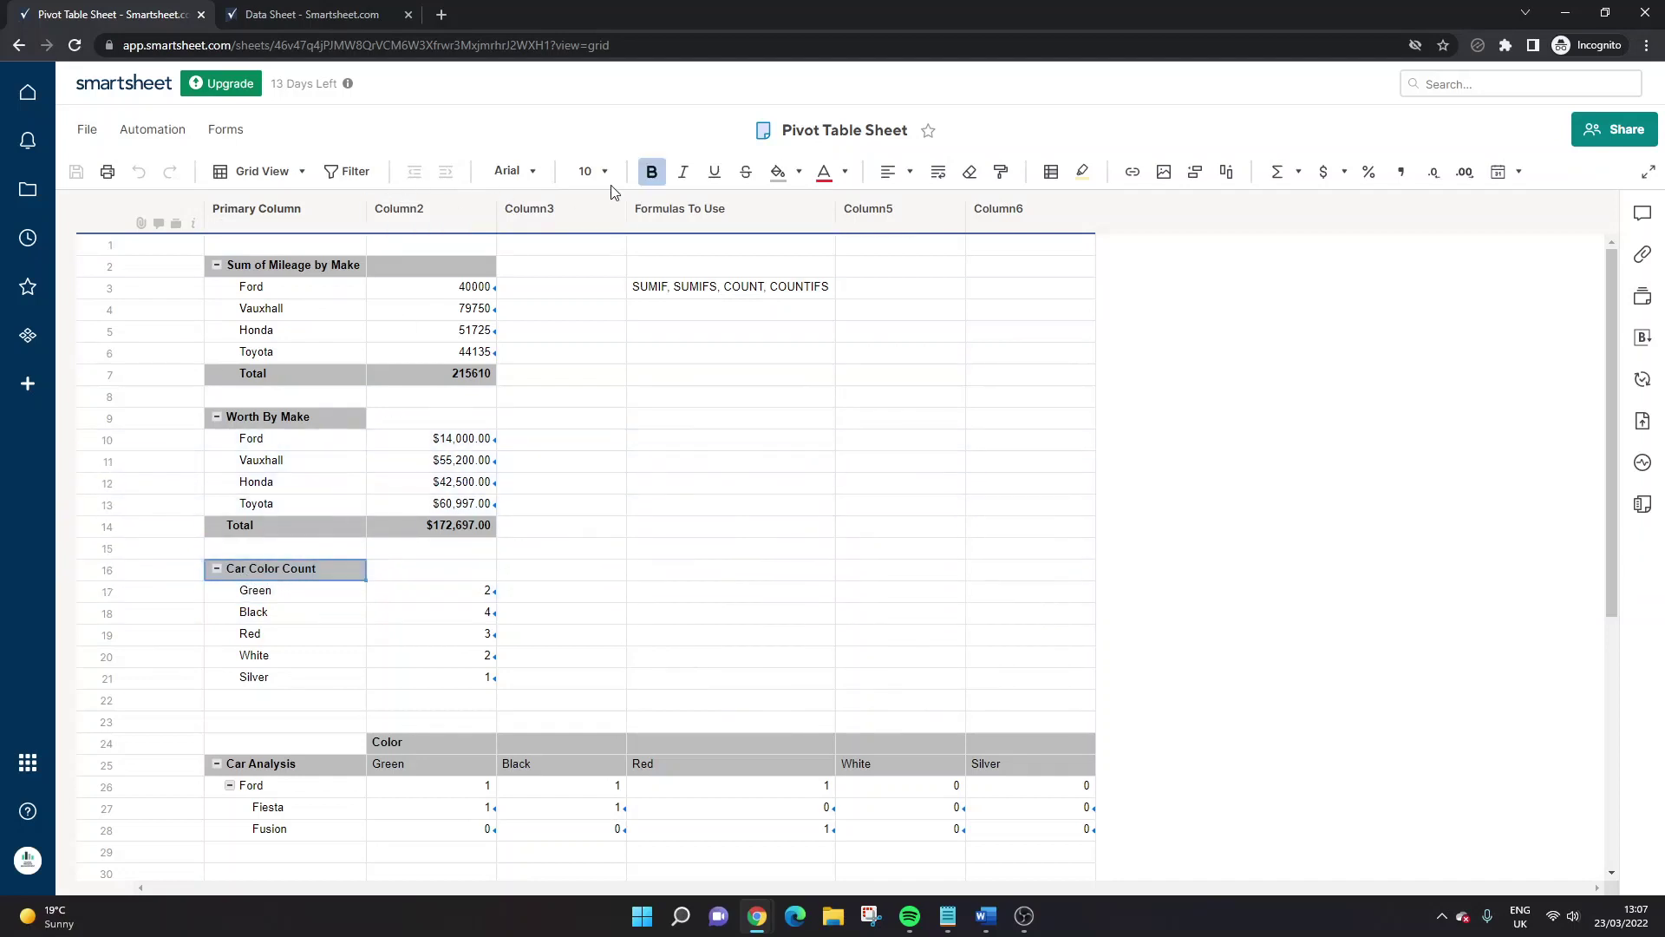
click(247, 591)
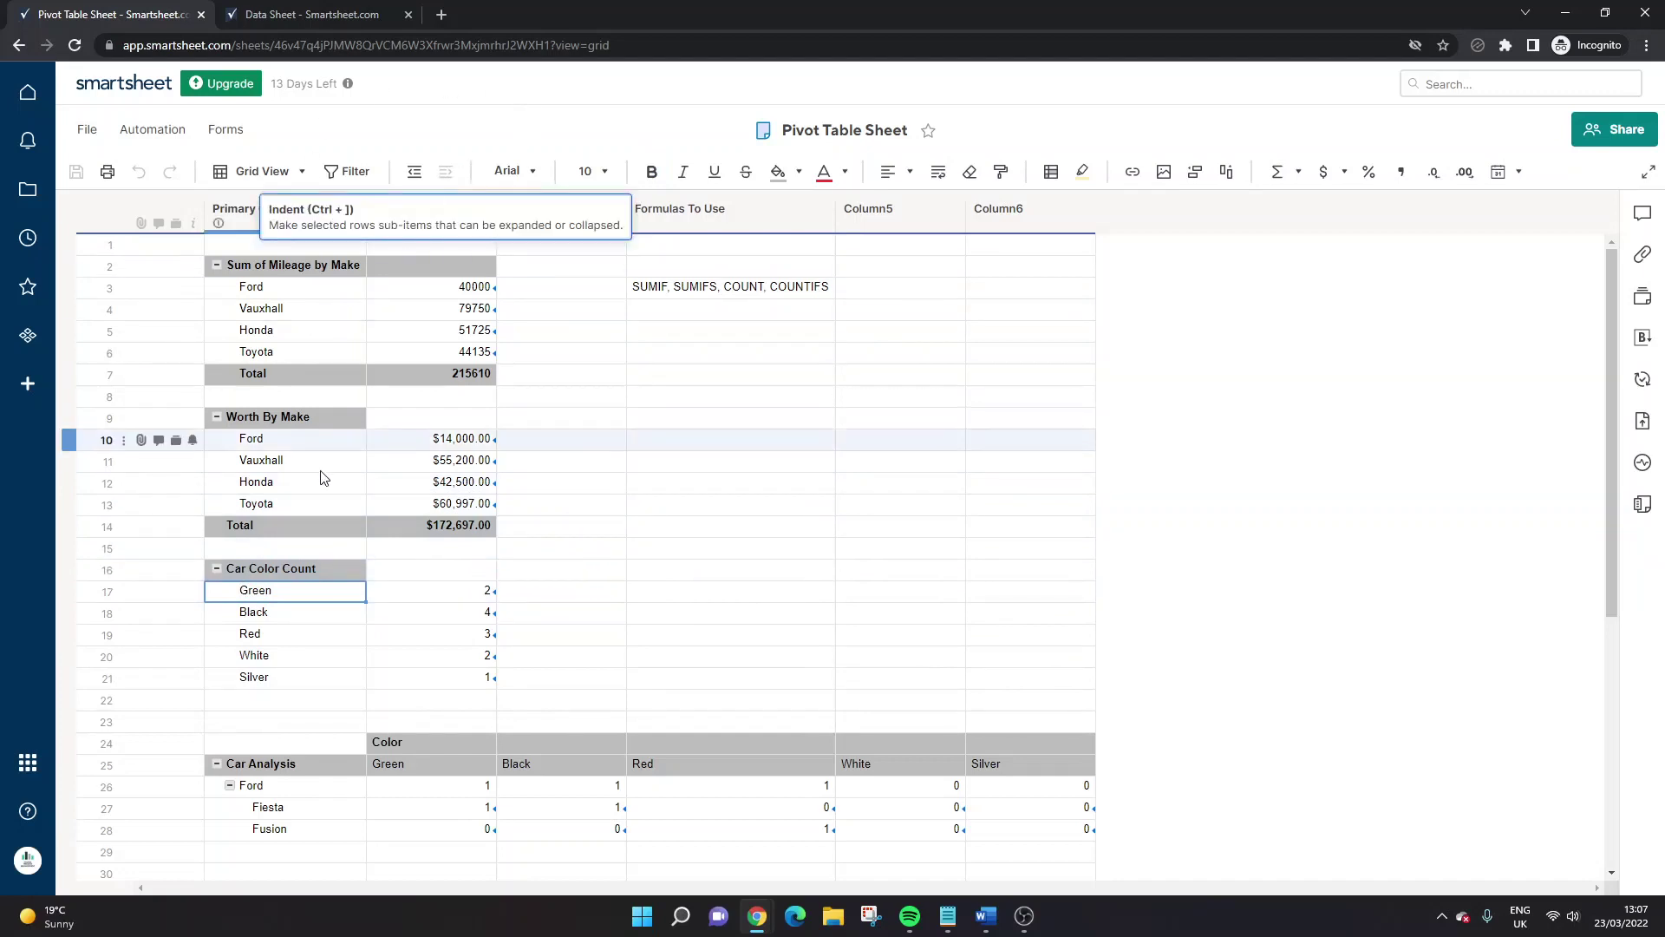
- Collapse and re-expand the Sum of Mileage by Make and Worth By Make groups
click(221, 269)
click(217, 266)
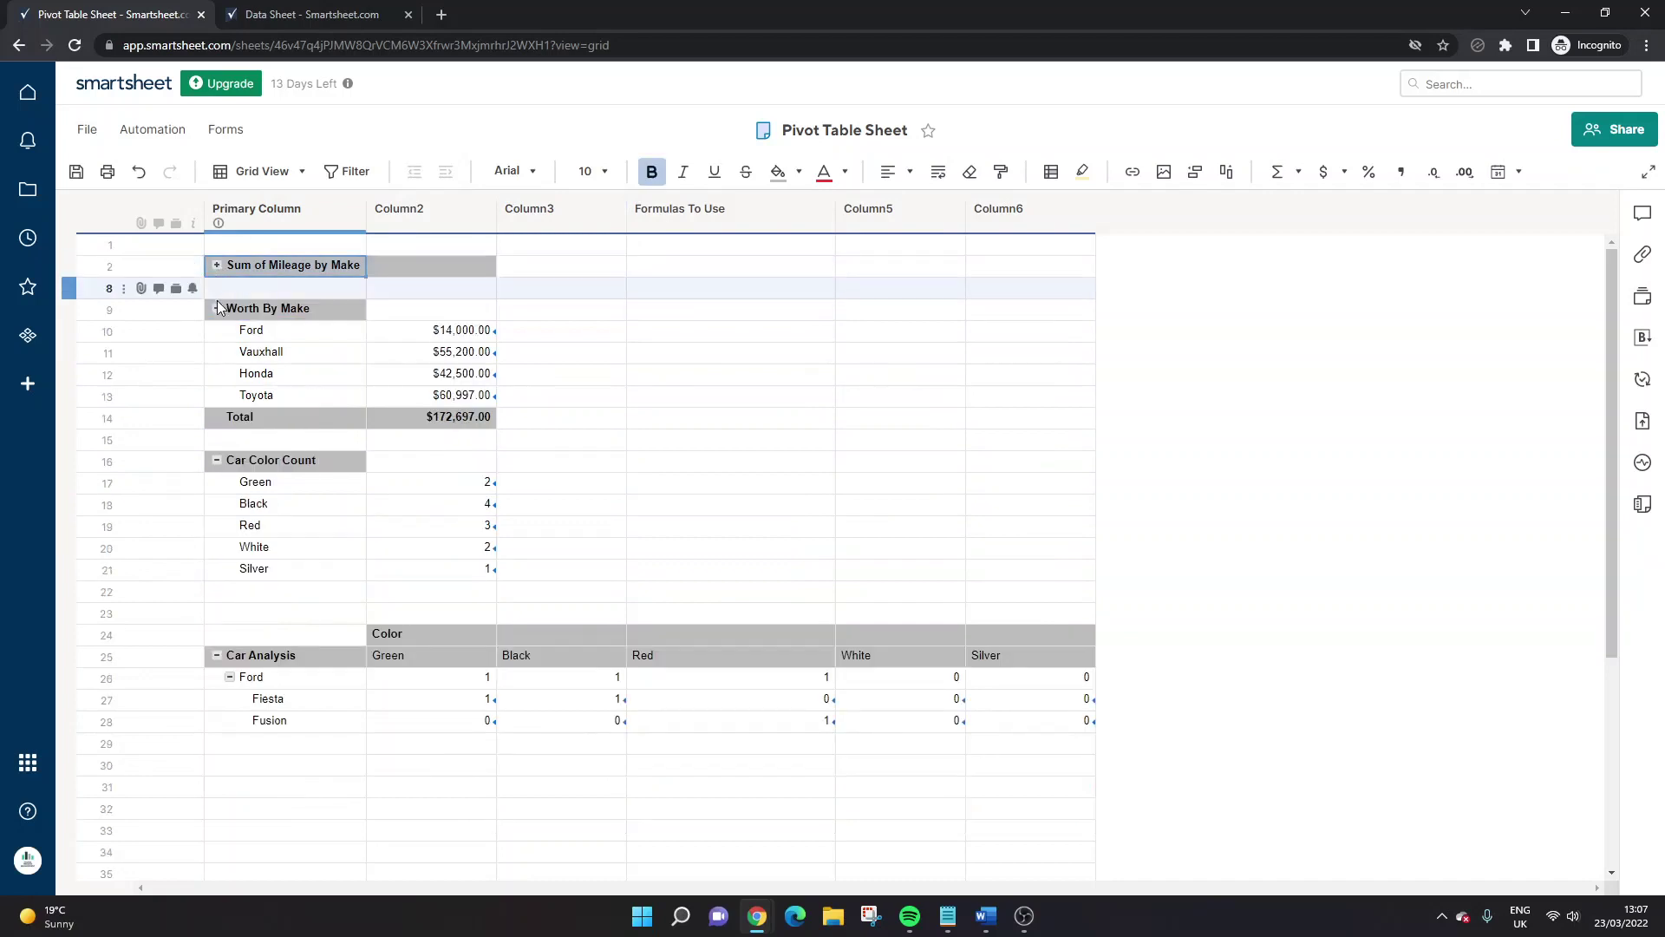
click(218, 311)
click(216, 309)
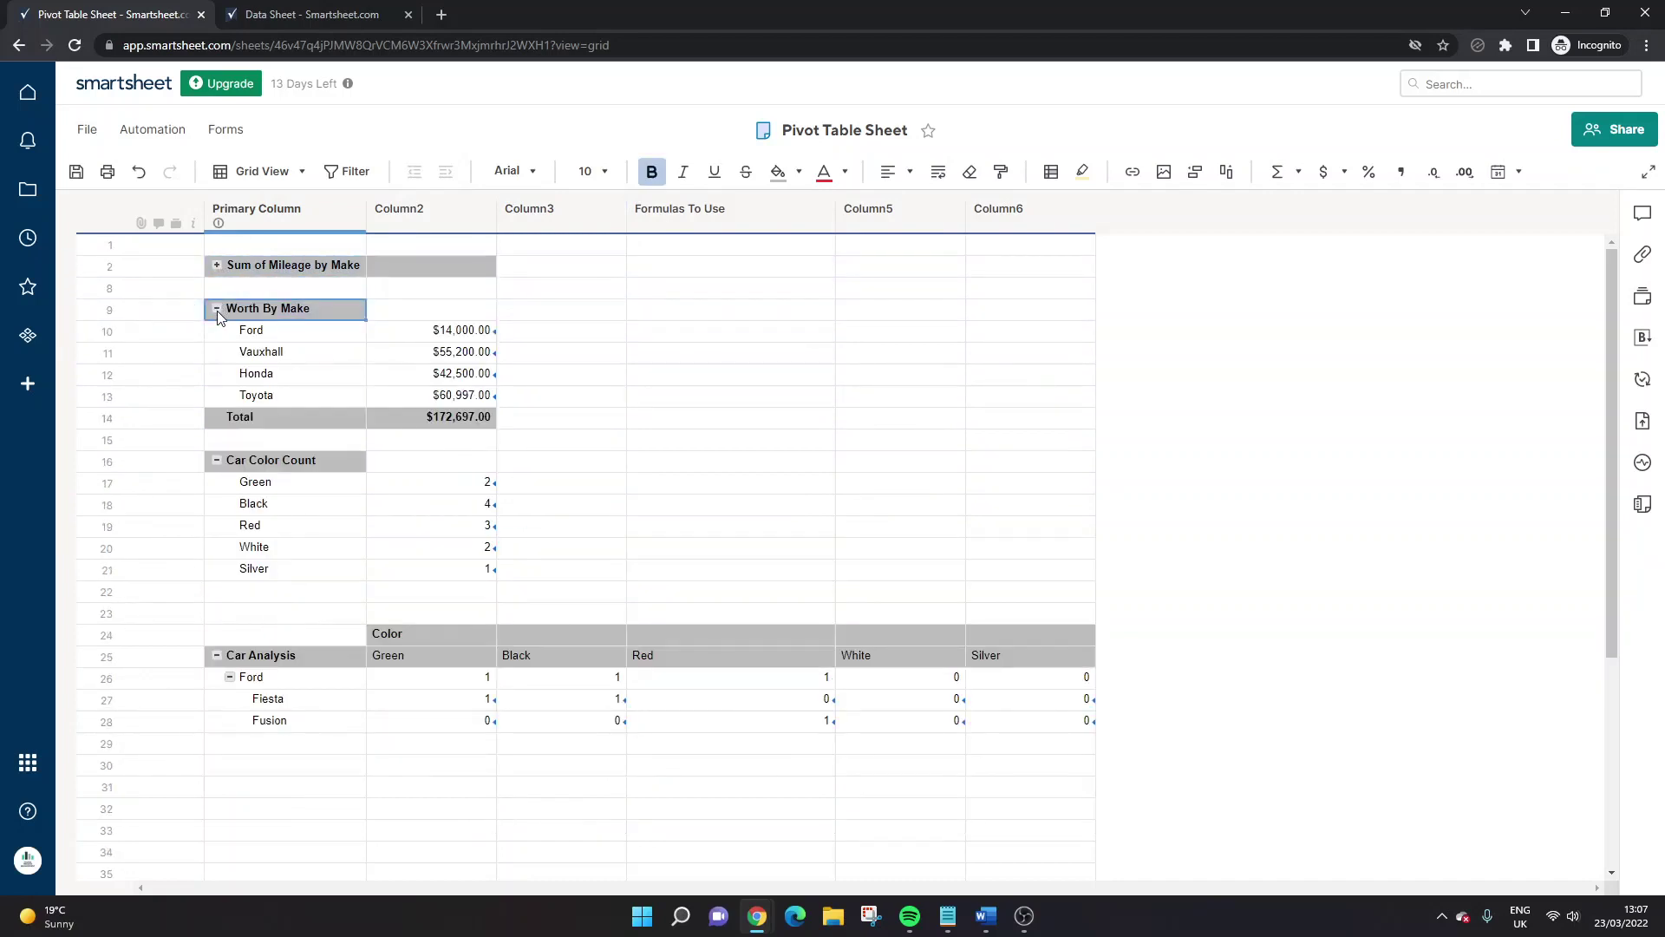
click(217, 310)
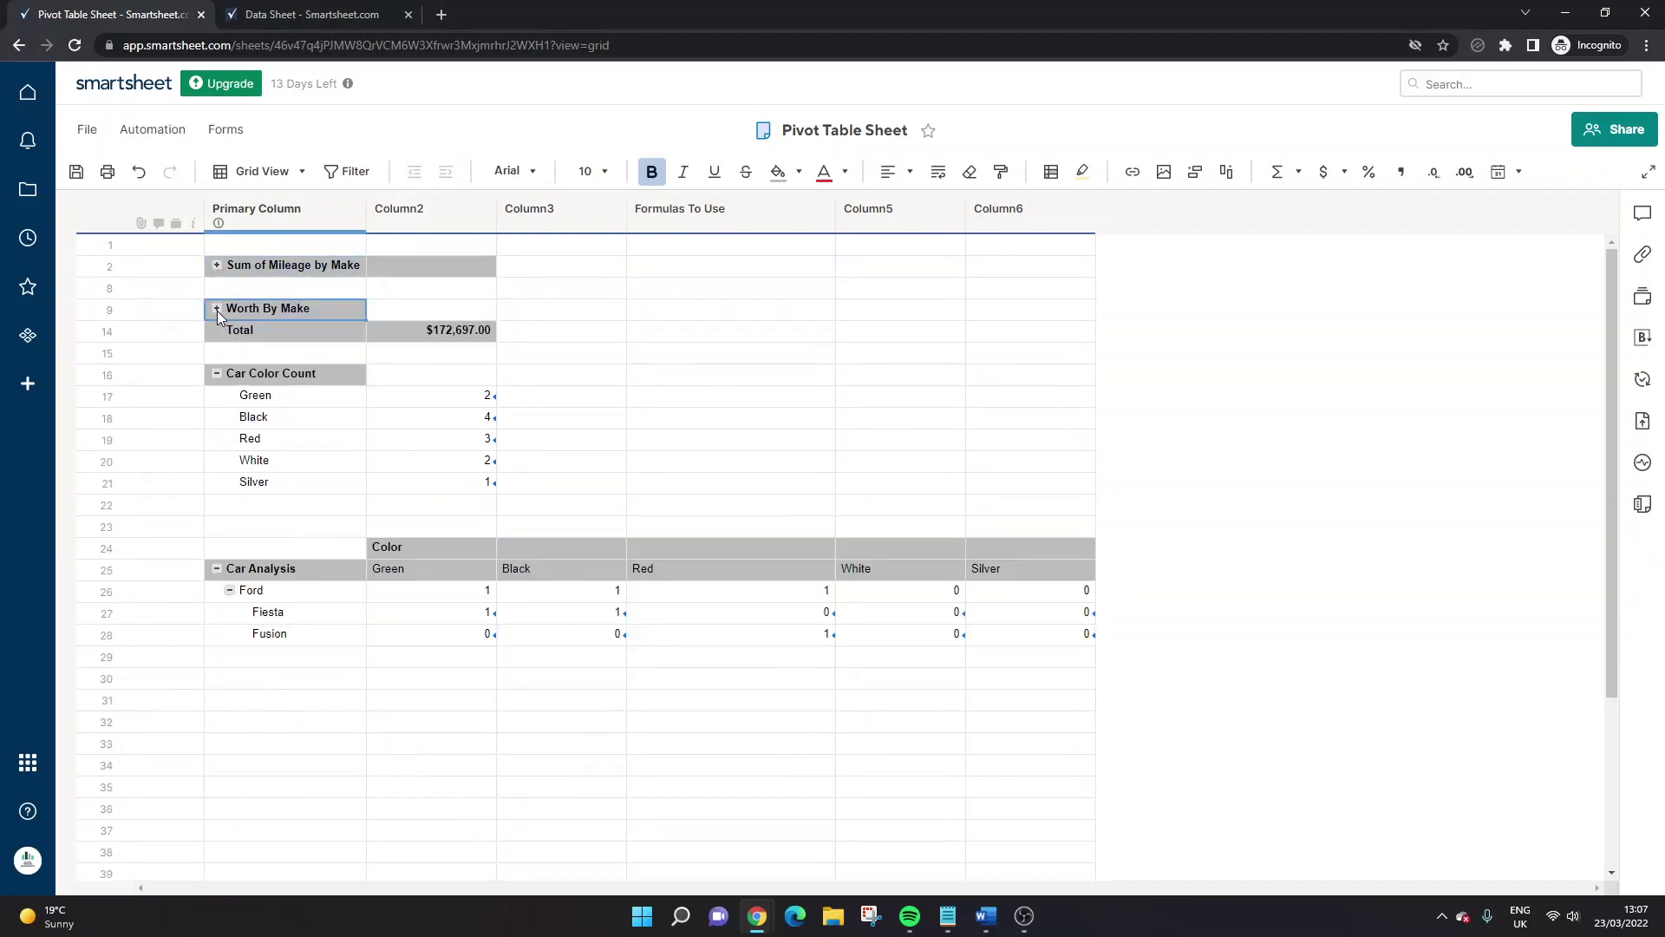
click(216, 309)
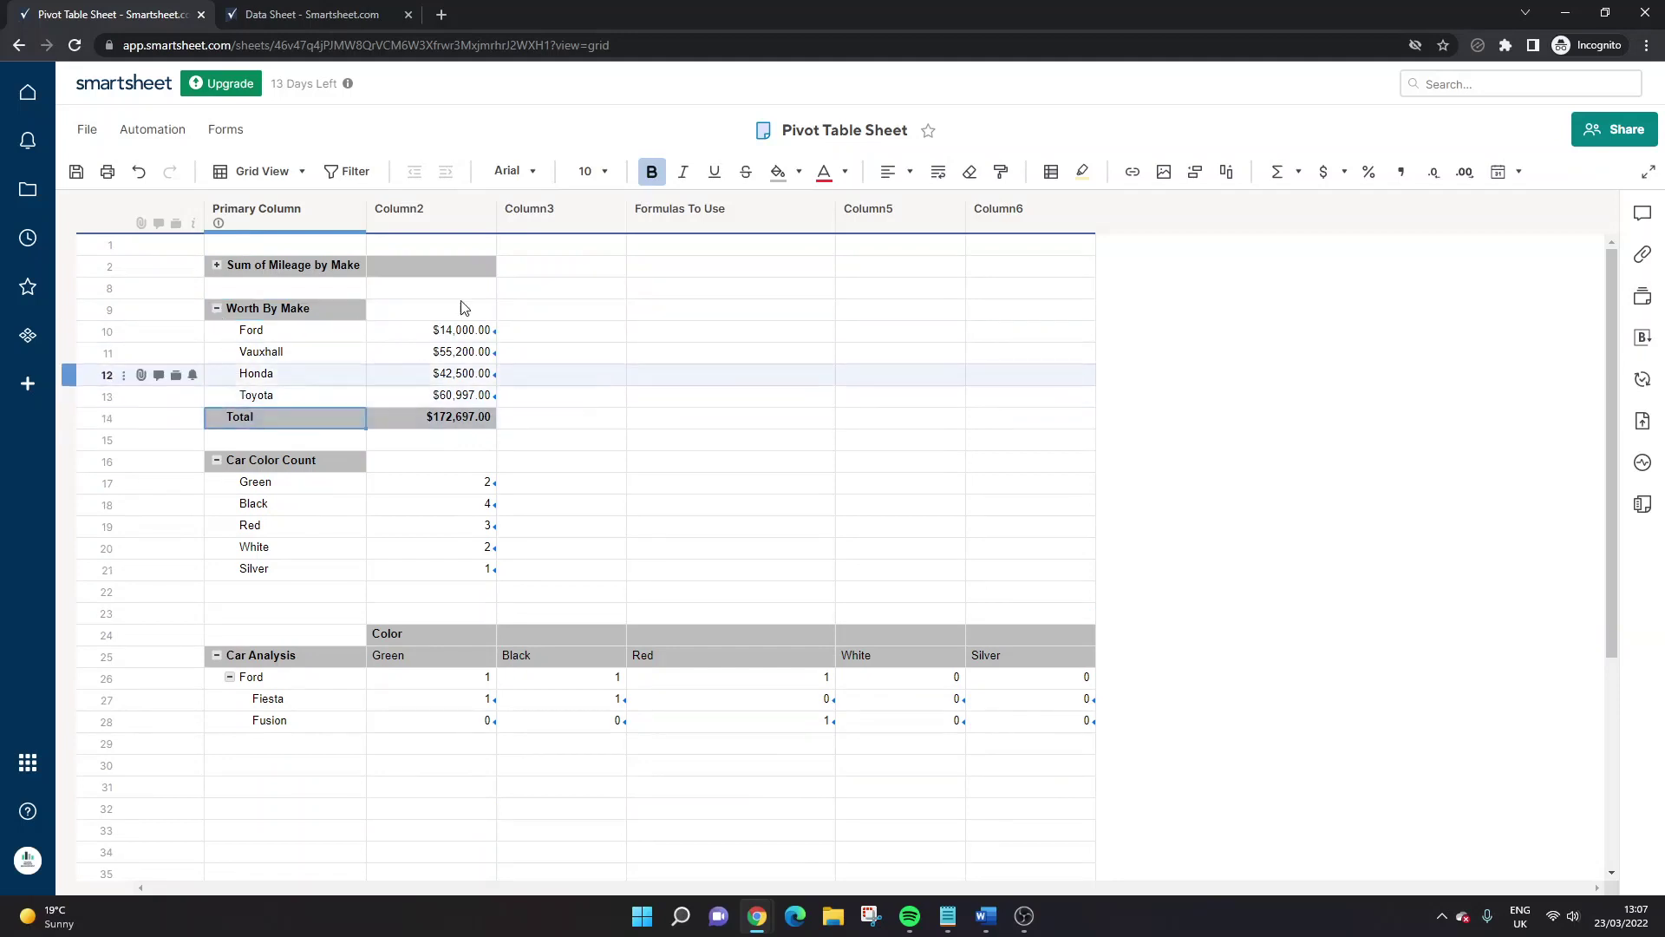
click(217, 309)
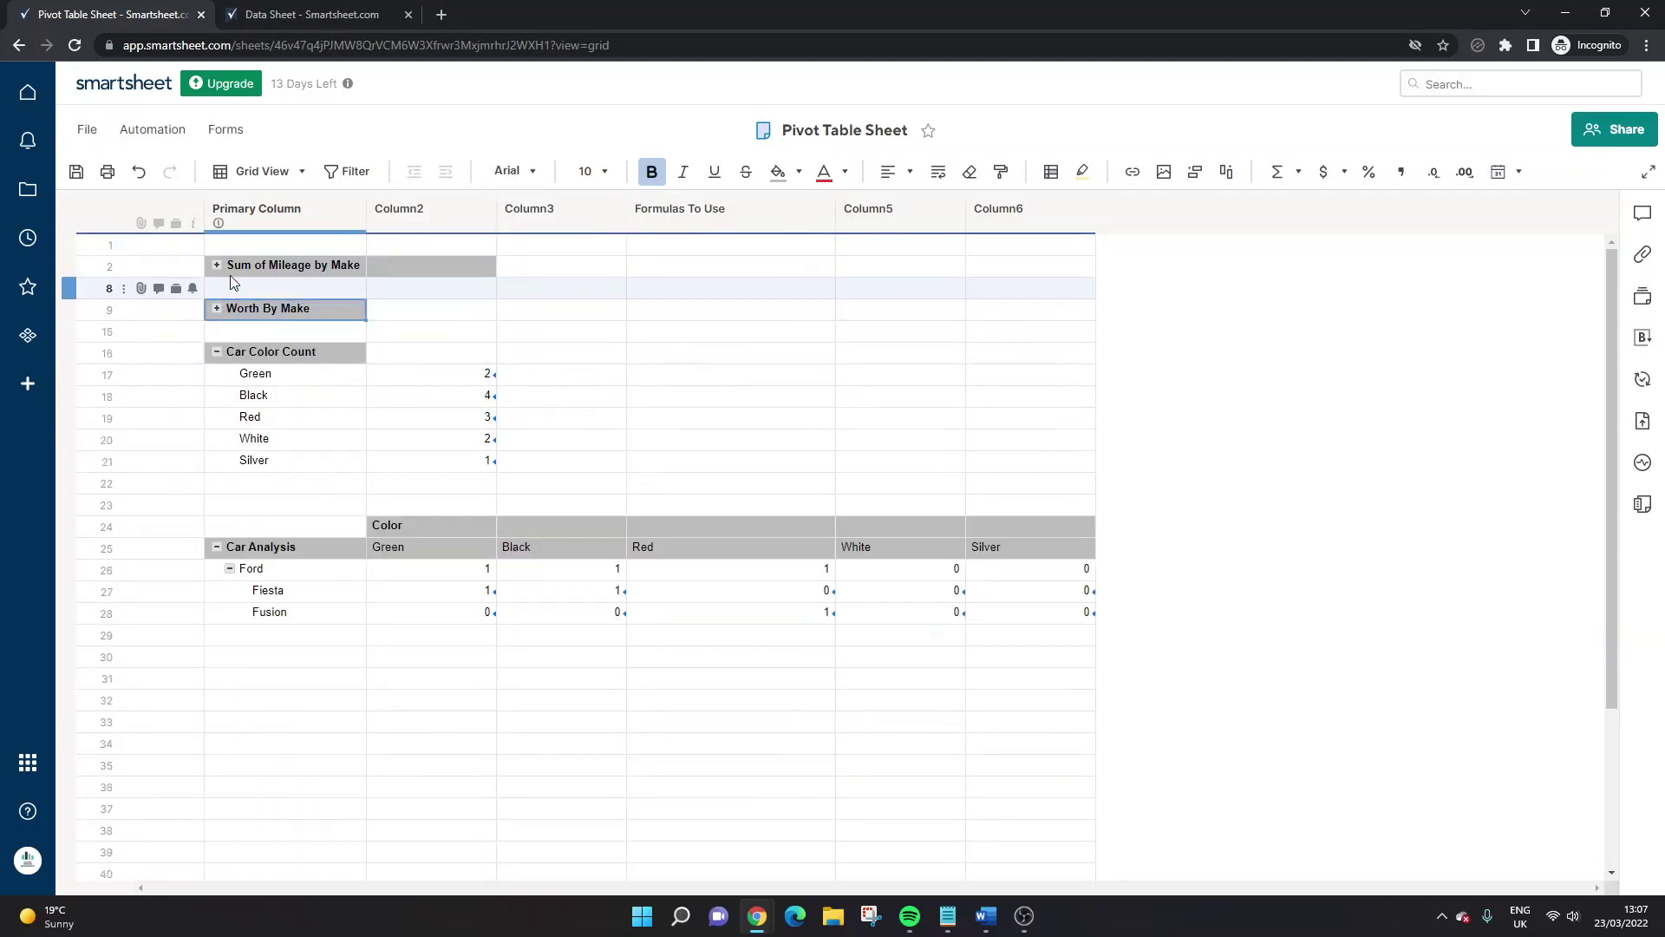
click(217, 308)
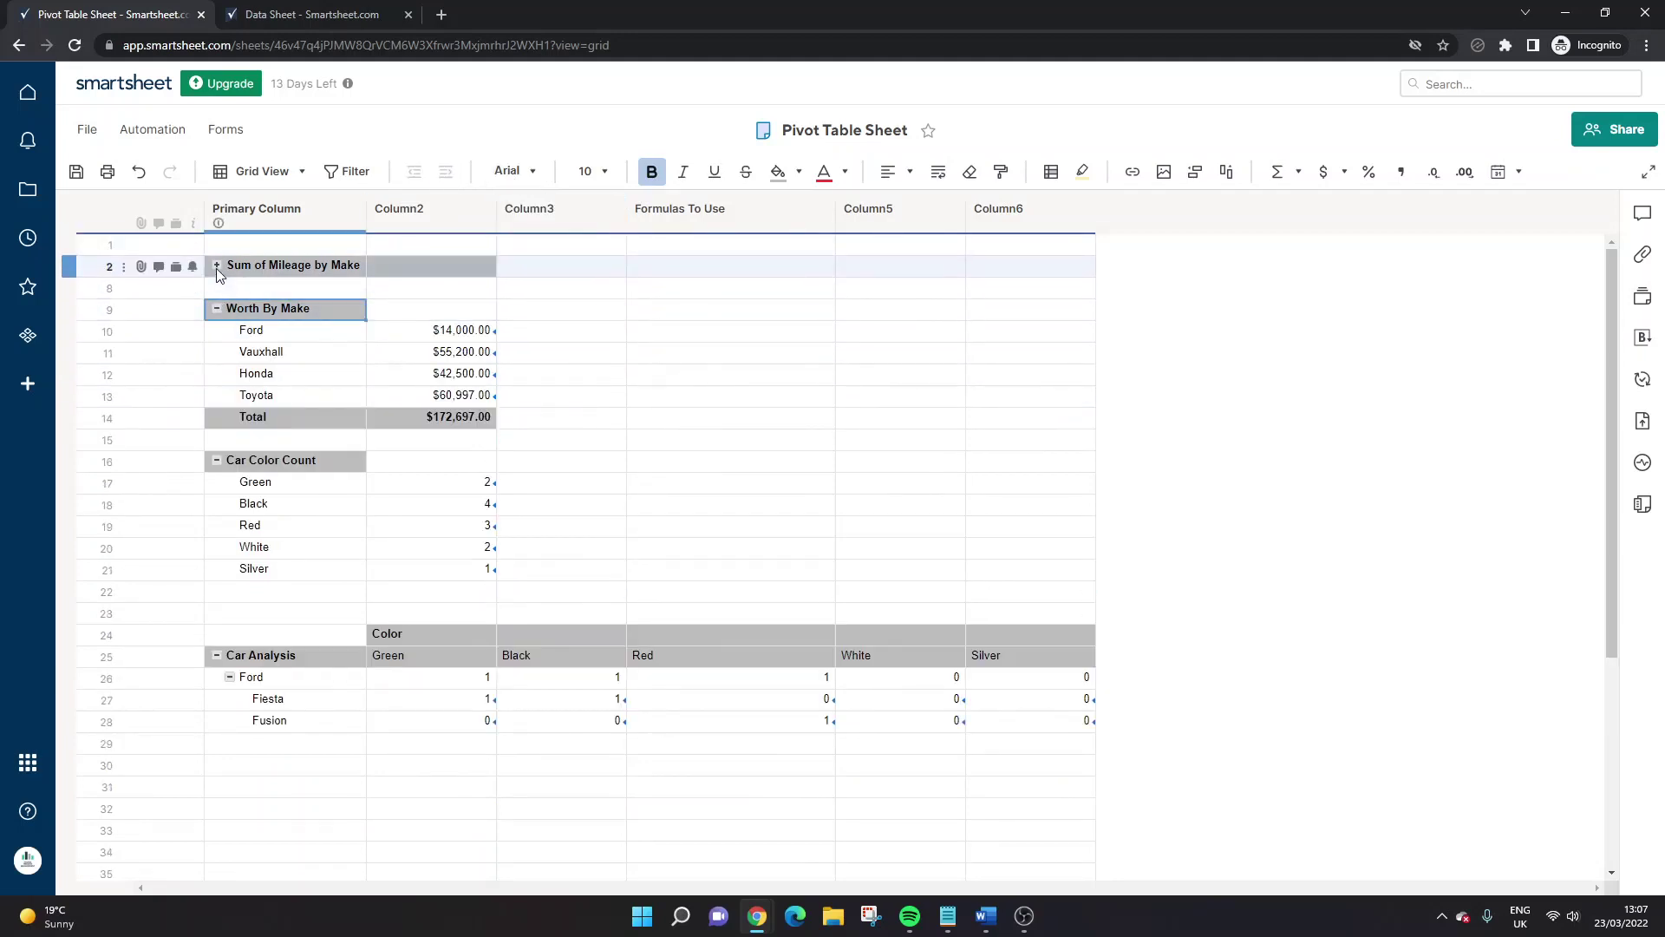
click(217, 308)
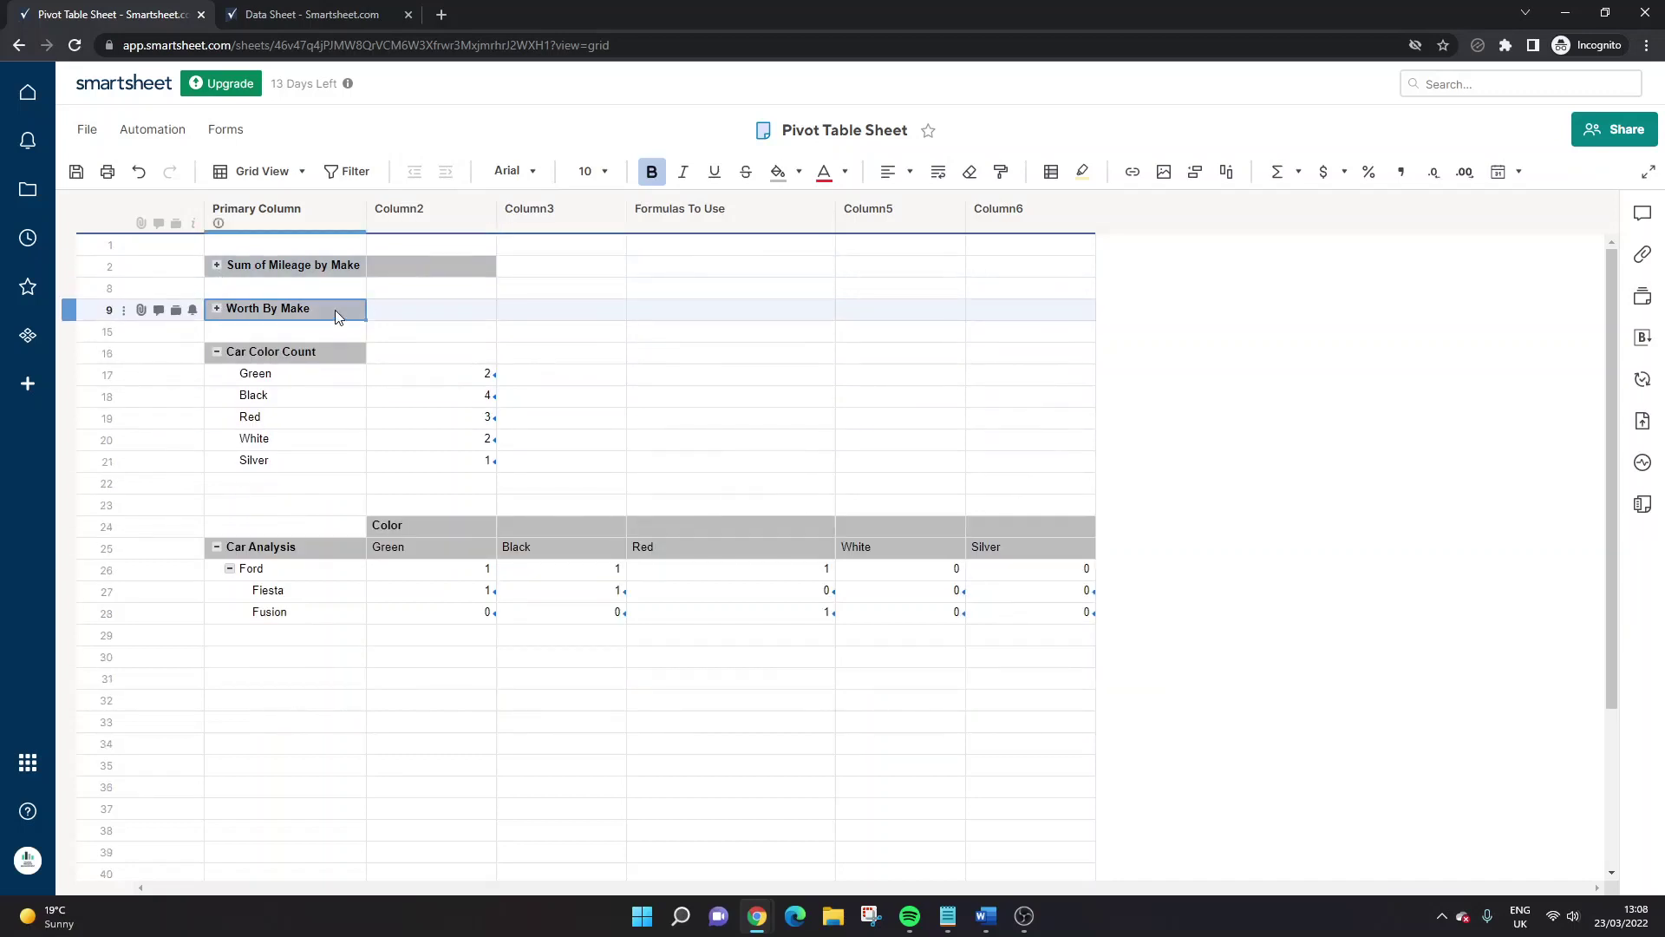
click(217, 309)
click(217, 265)
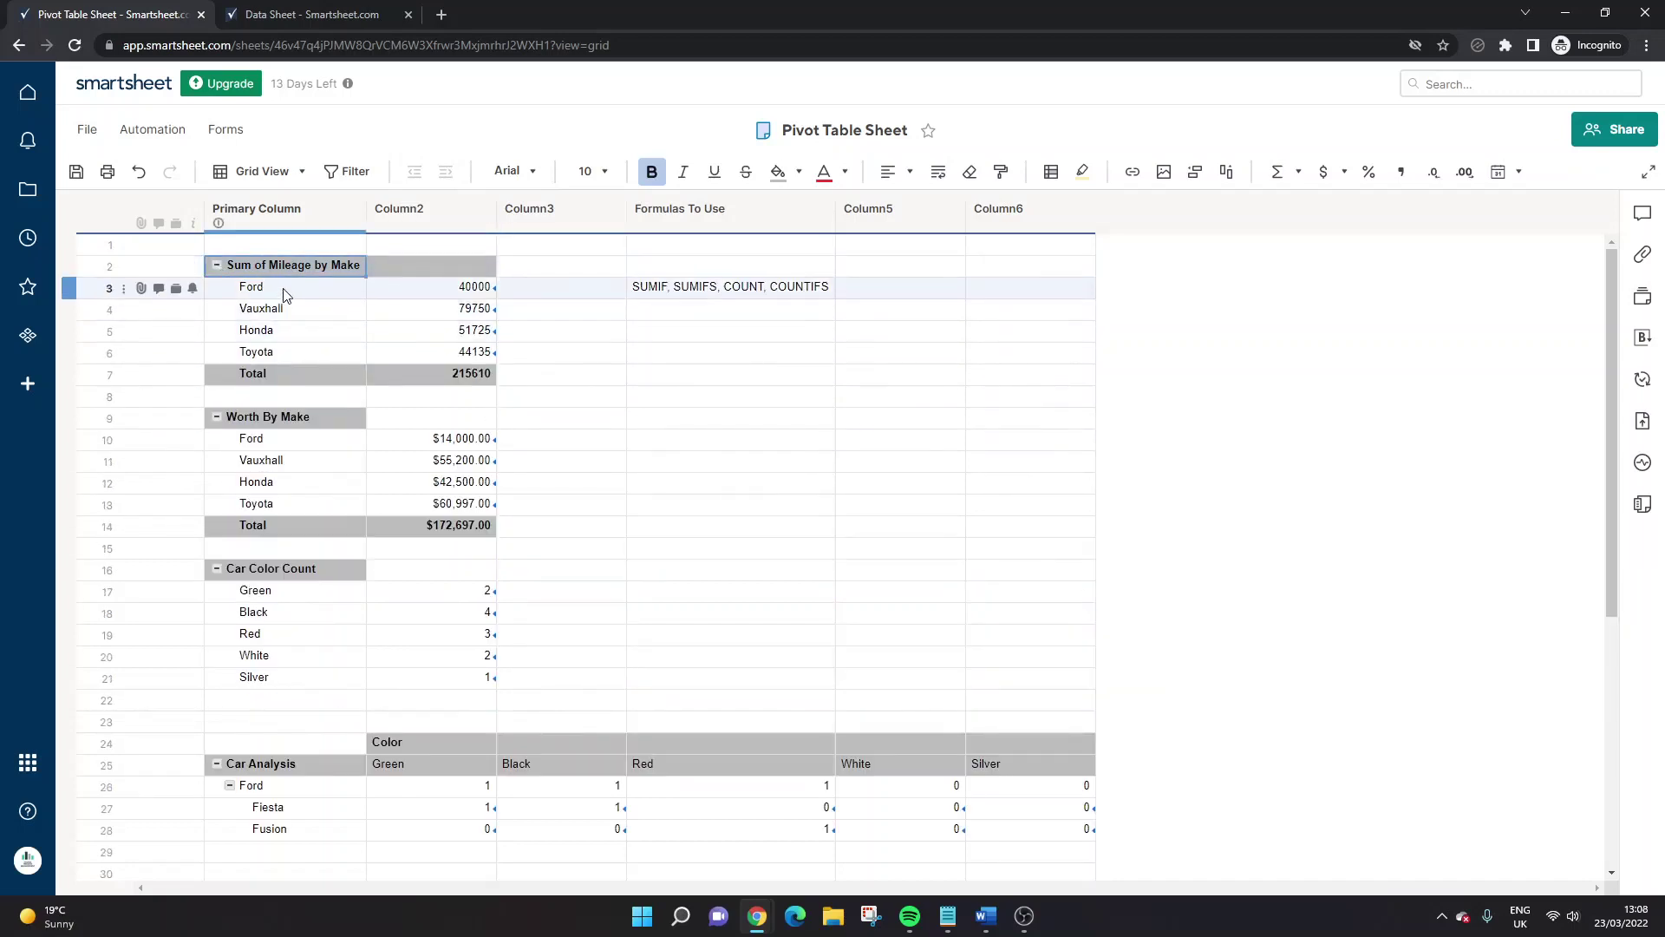
- Save the sheet, then outdent and re-indent Green through Silver under Car Color Count
drag(275, 289, 279, 319)
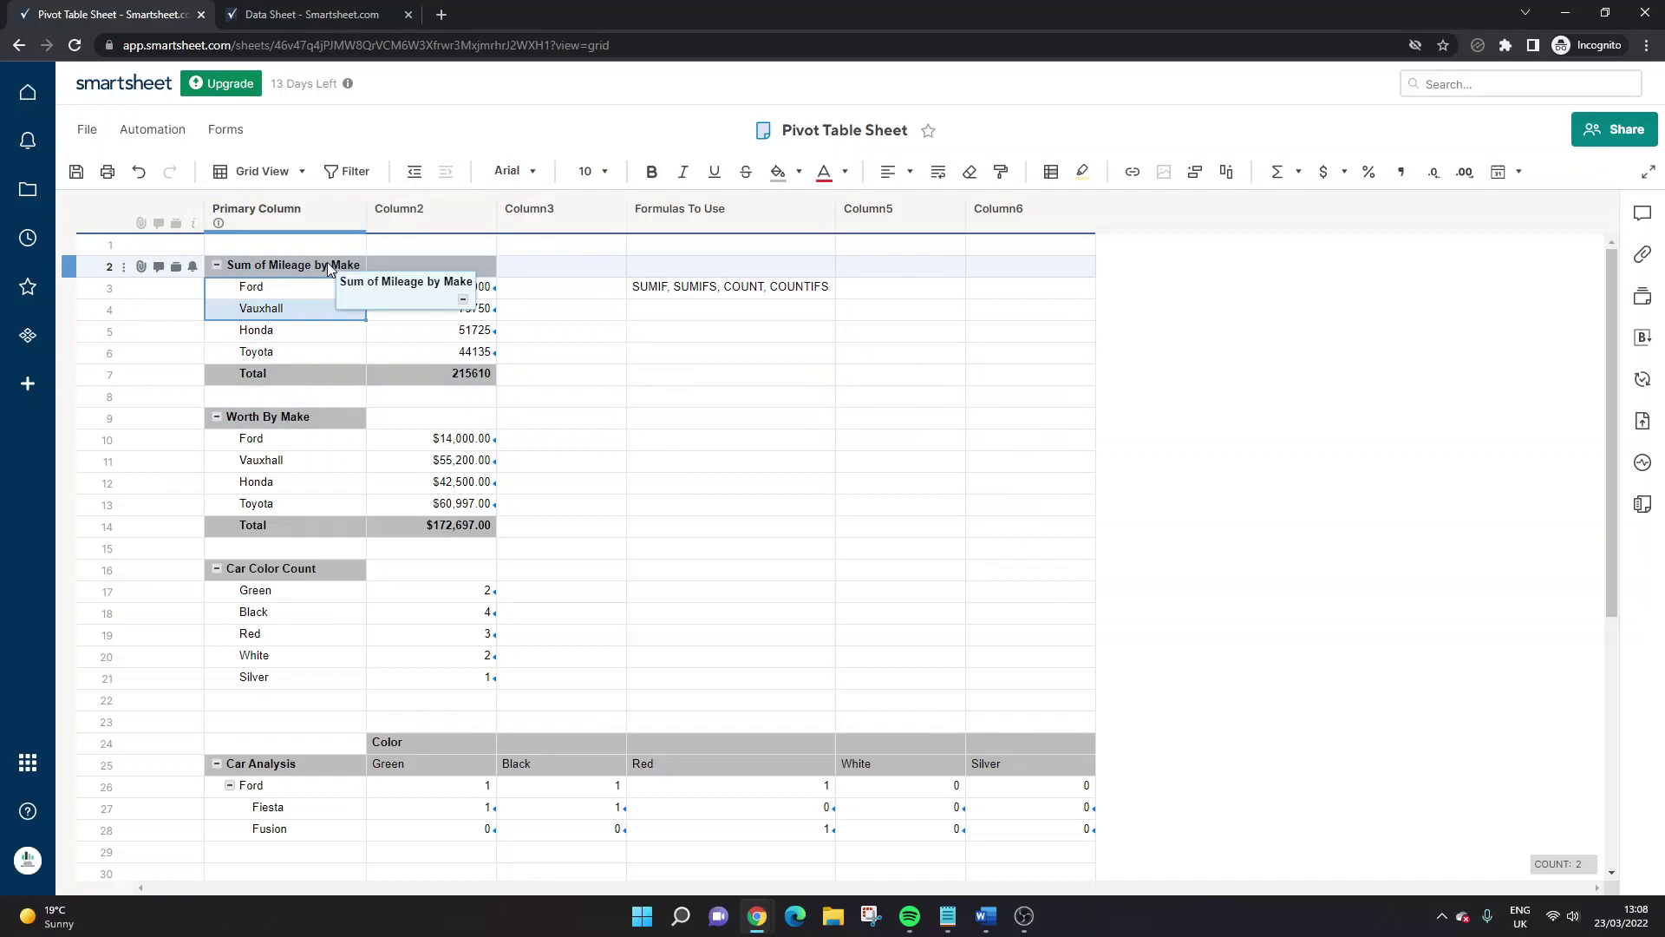
click(413, 504)
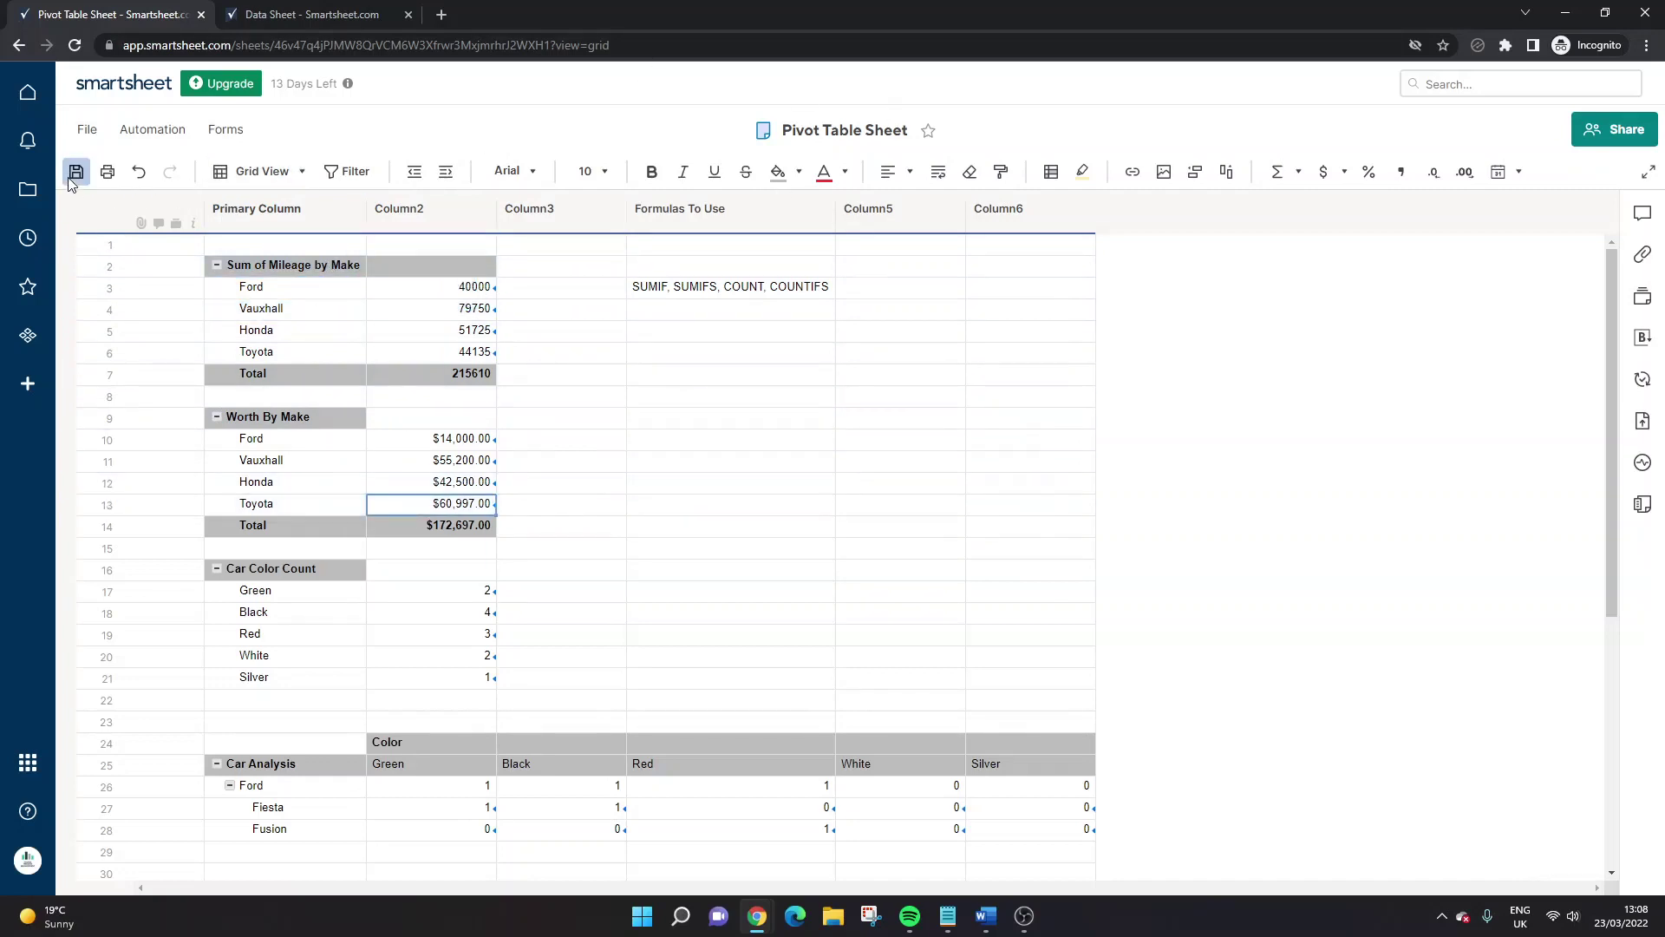
click(76, 171)
click(284, 590)
drag(284, 590, 288, 678)
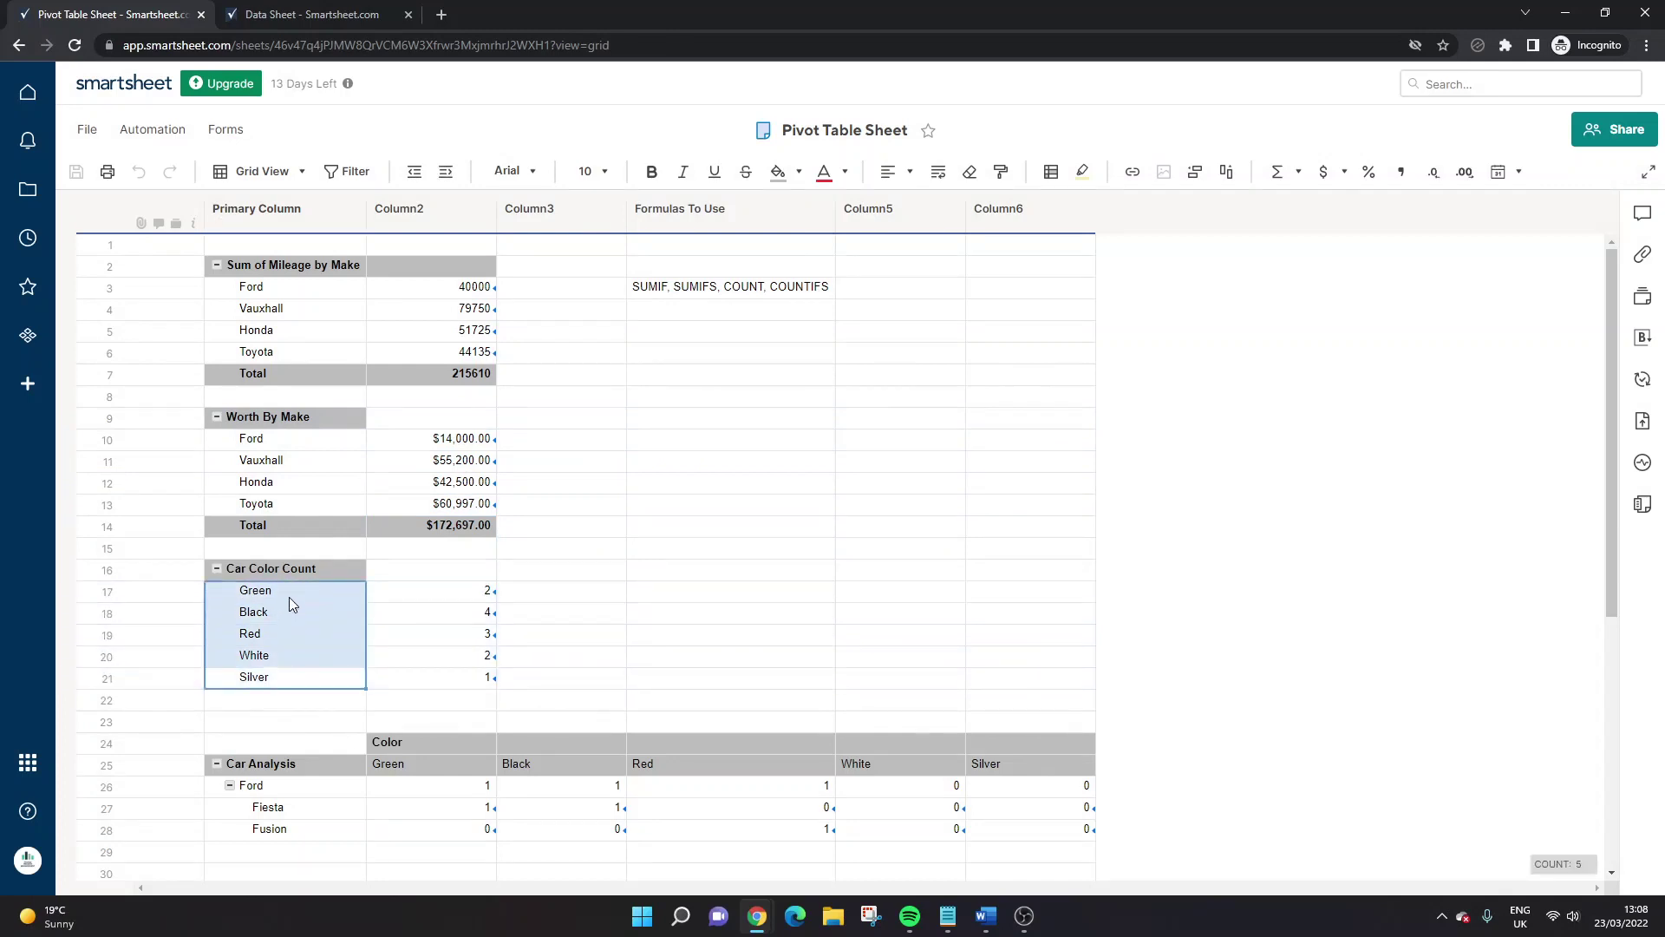
click(217, 570)
click(217, 570)
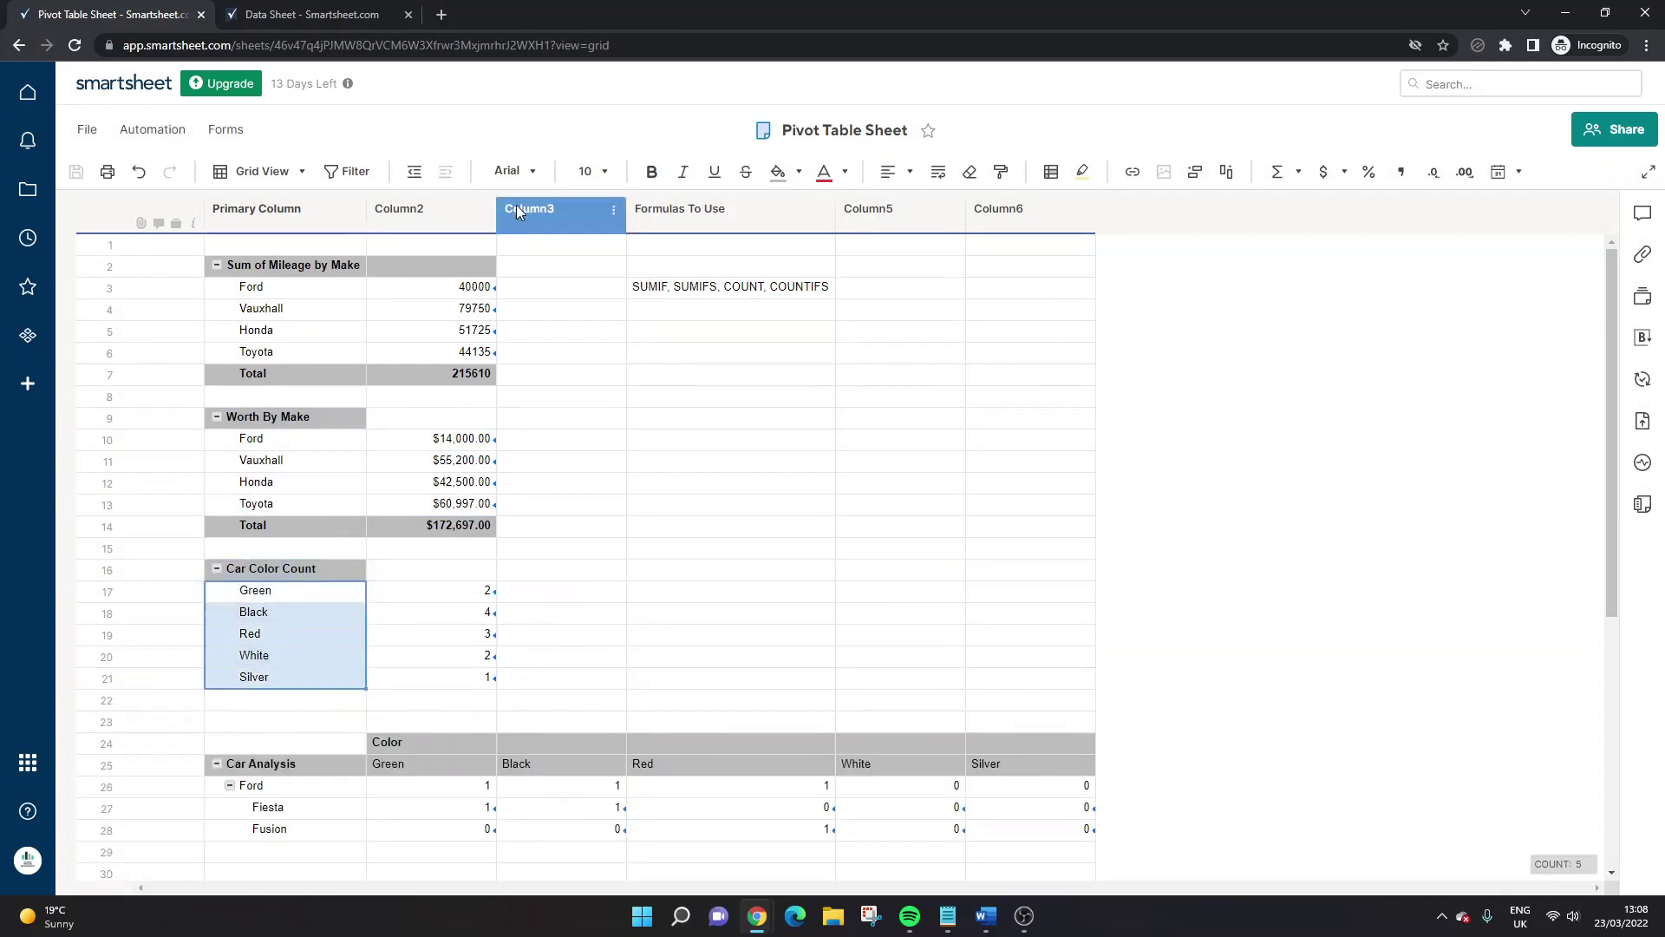
click(414, 170)
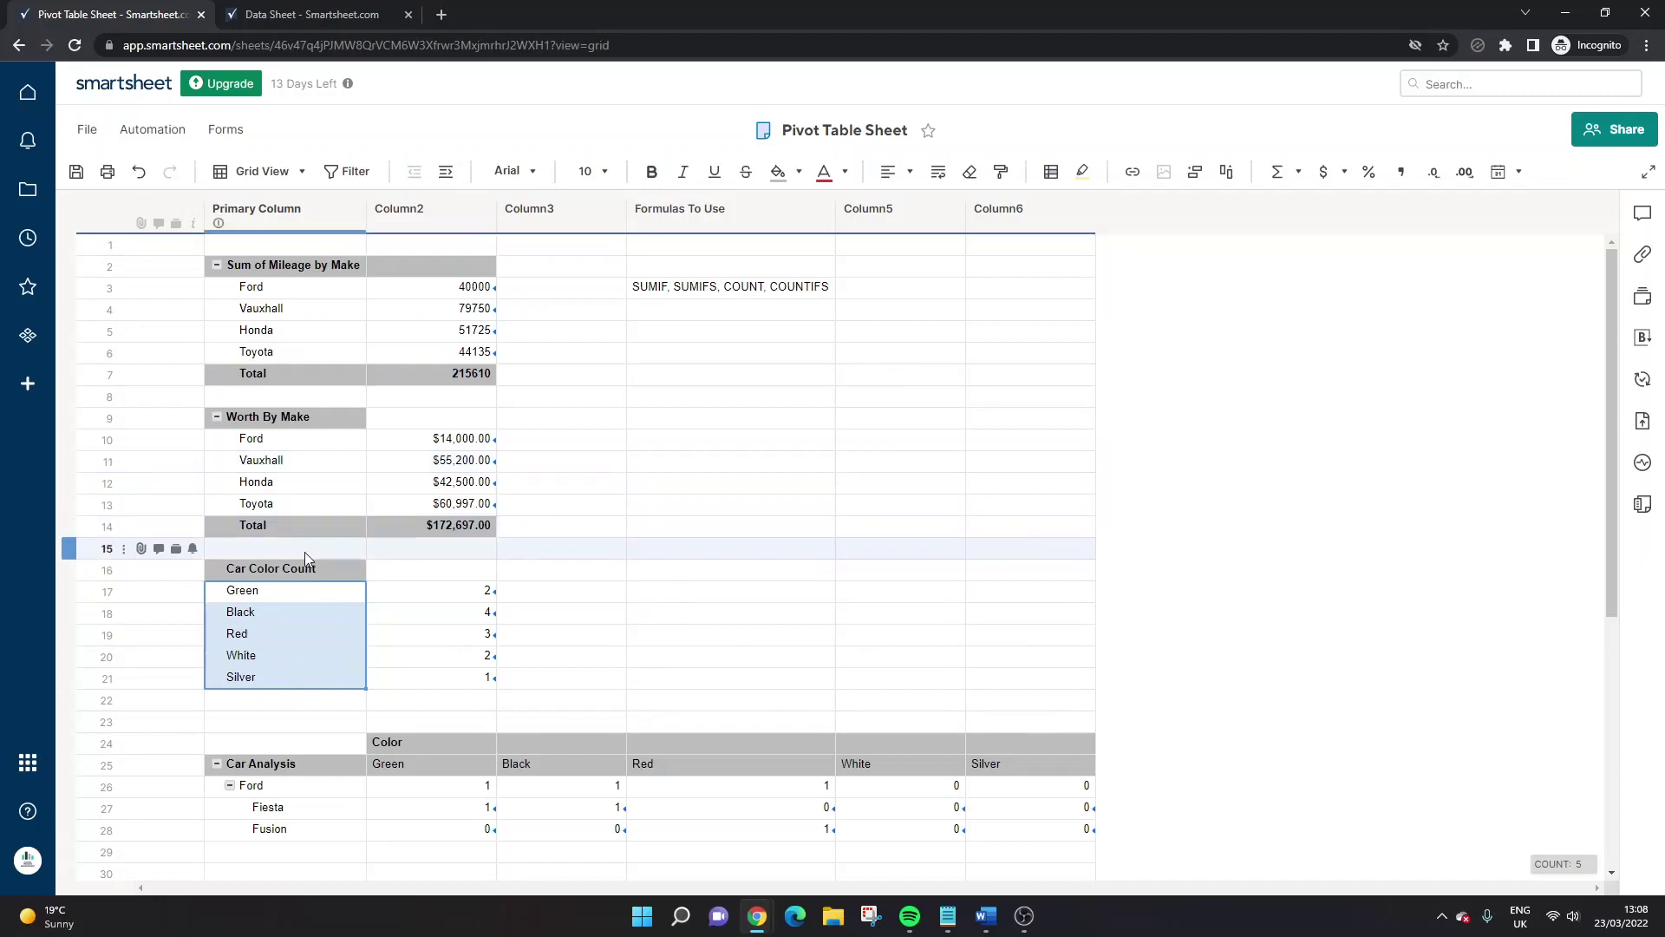
click(445, 171)
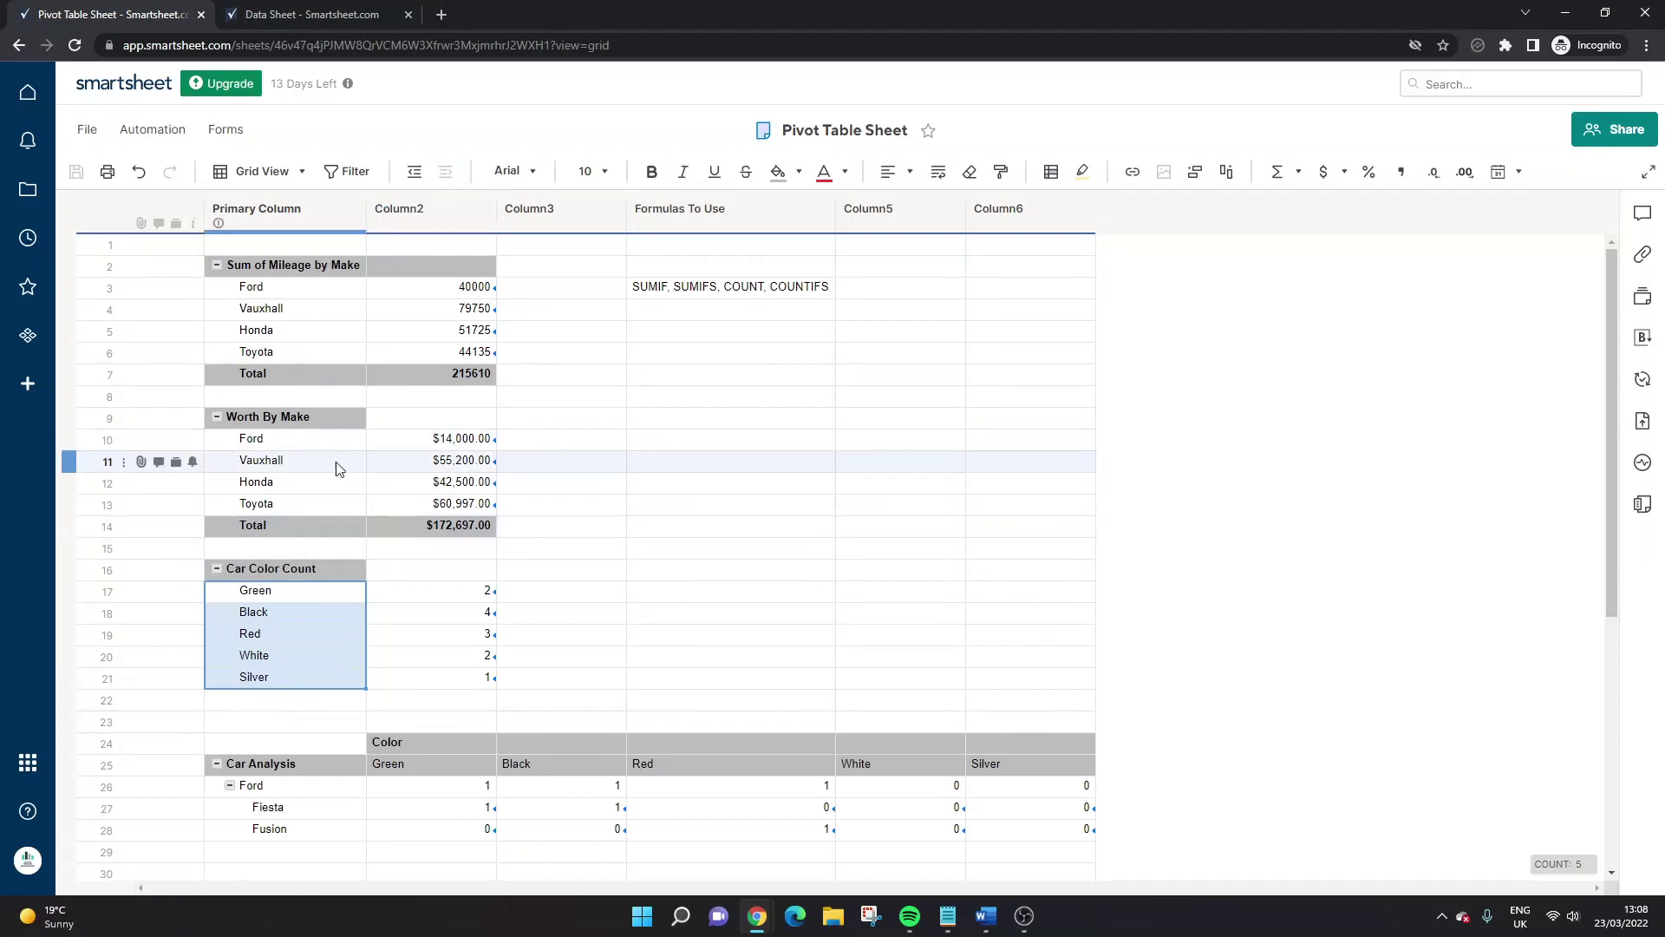
click(320, 589)
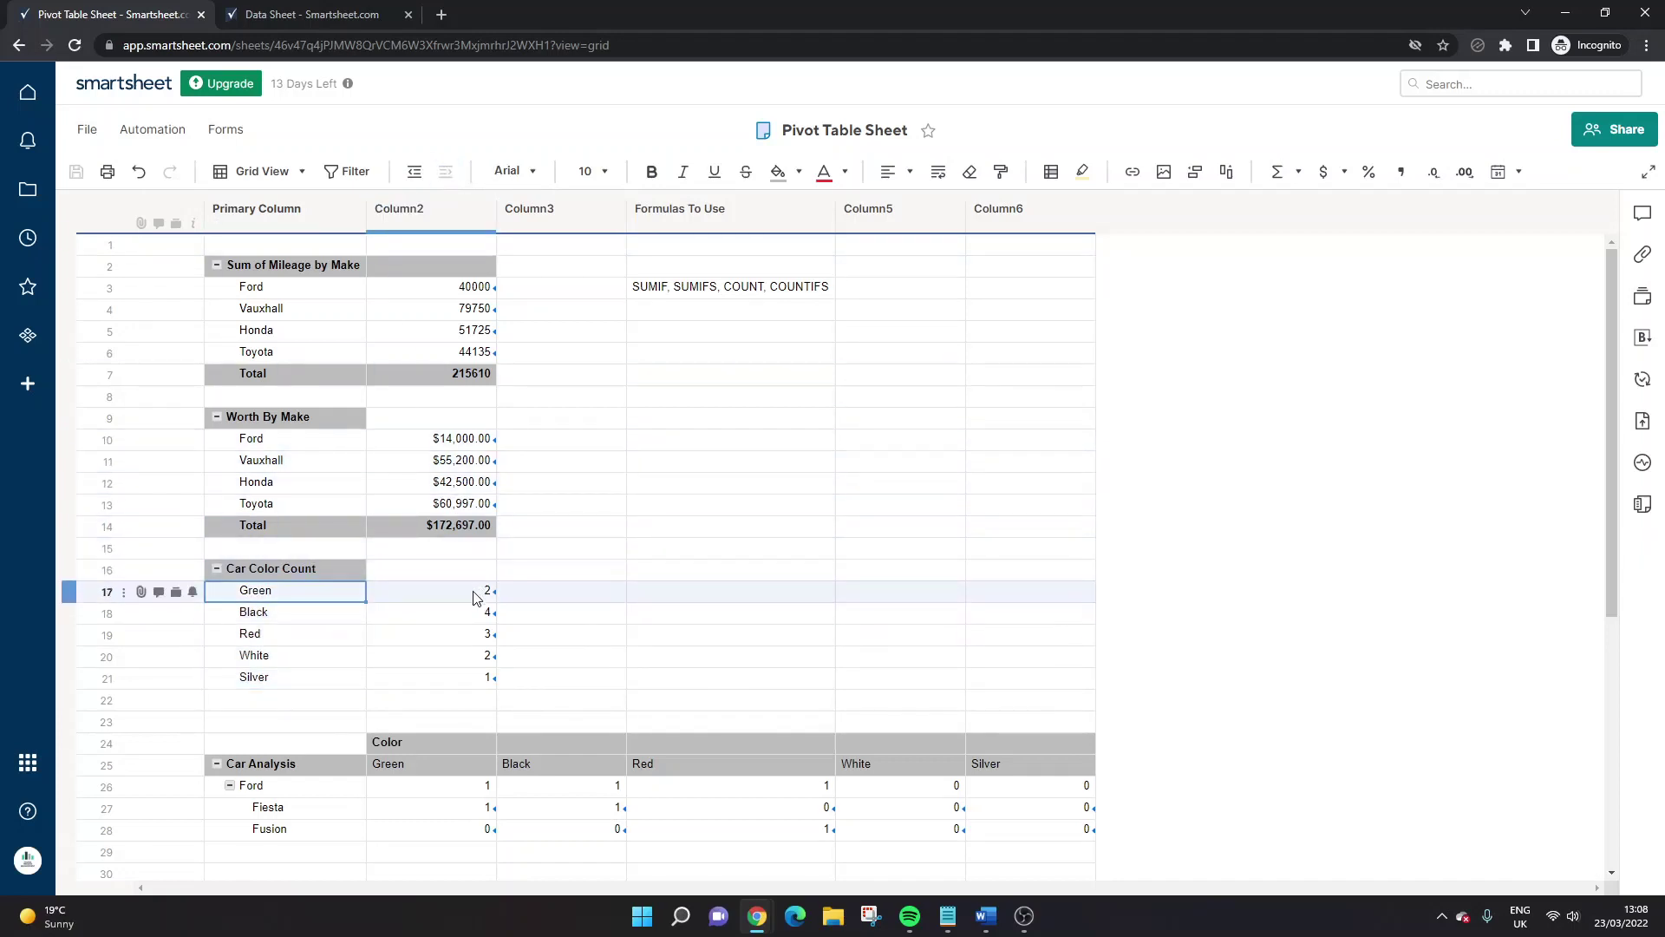
click(745, 293)
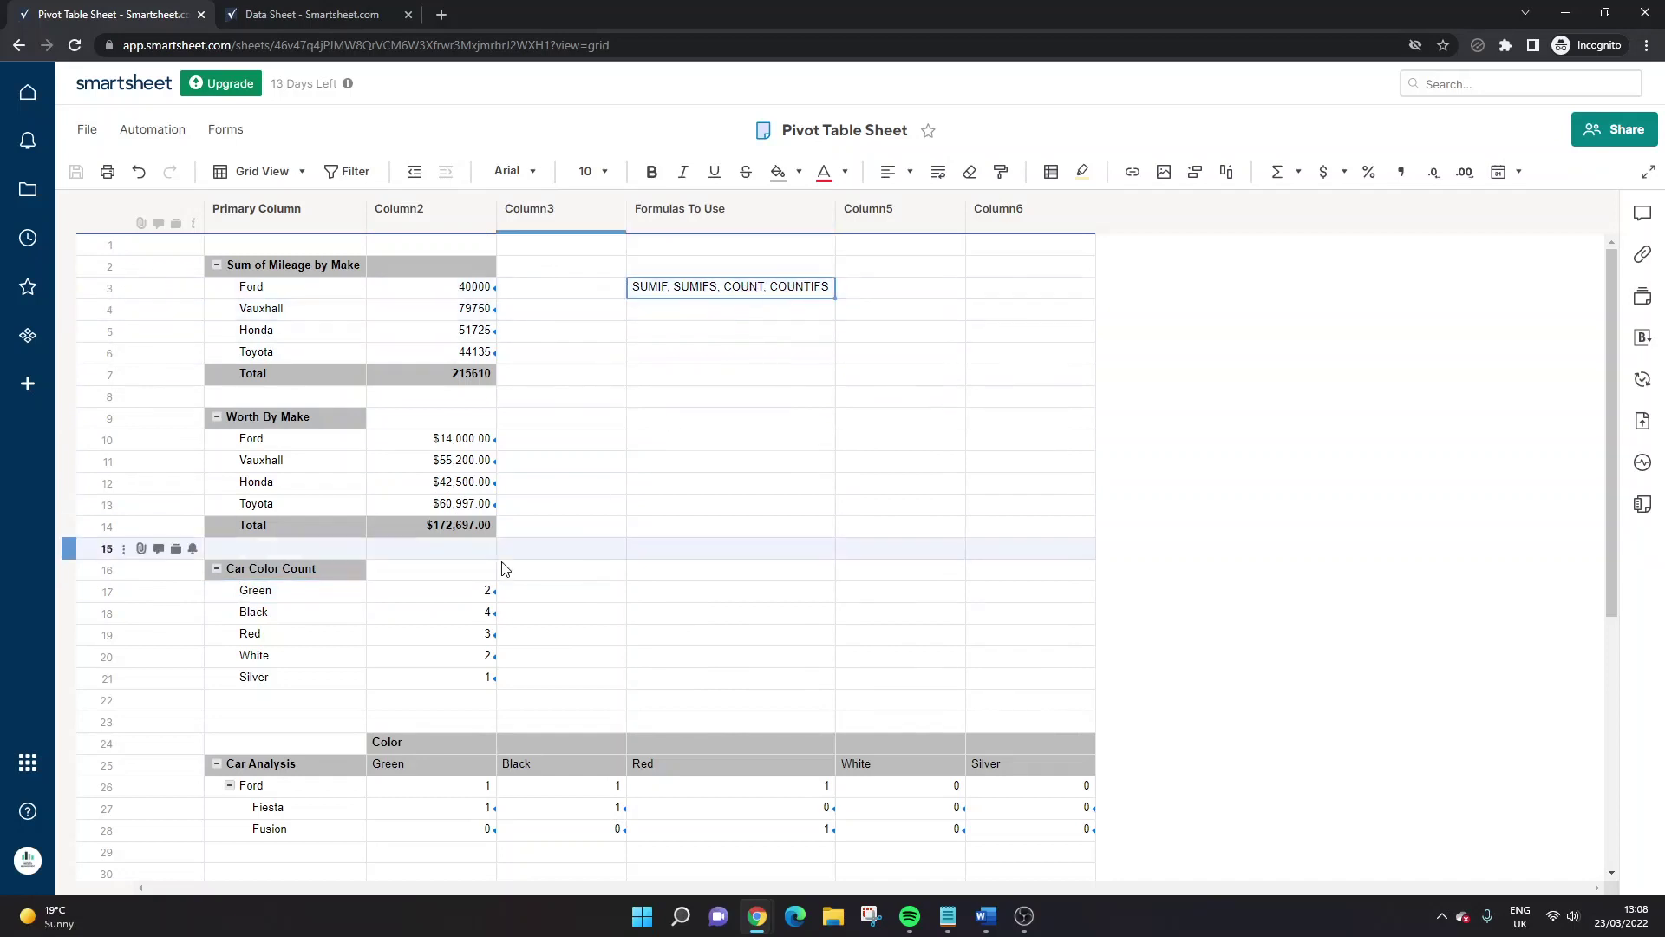
click(482, 589)
click(477, 591)
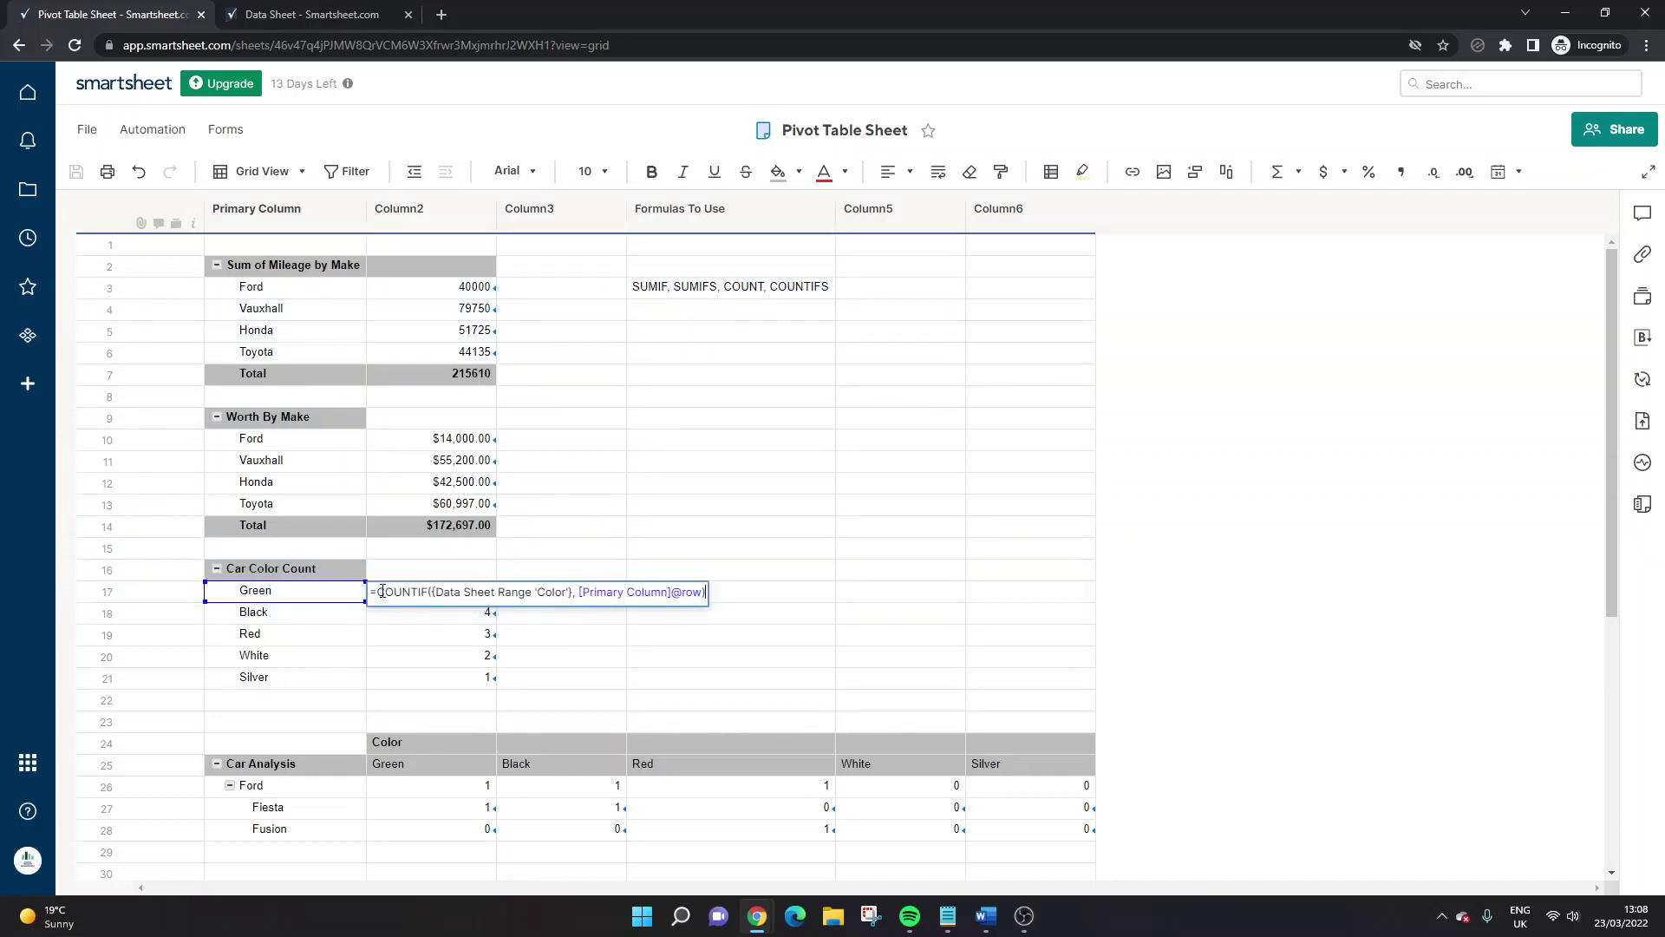
drag(383, 591, 447, 591)
click(521, 592)
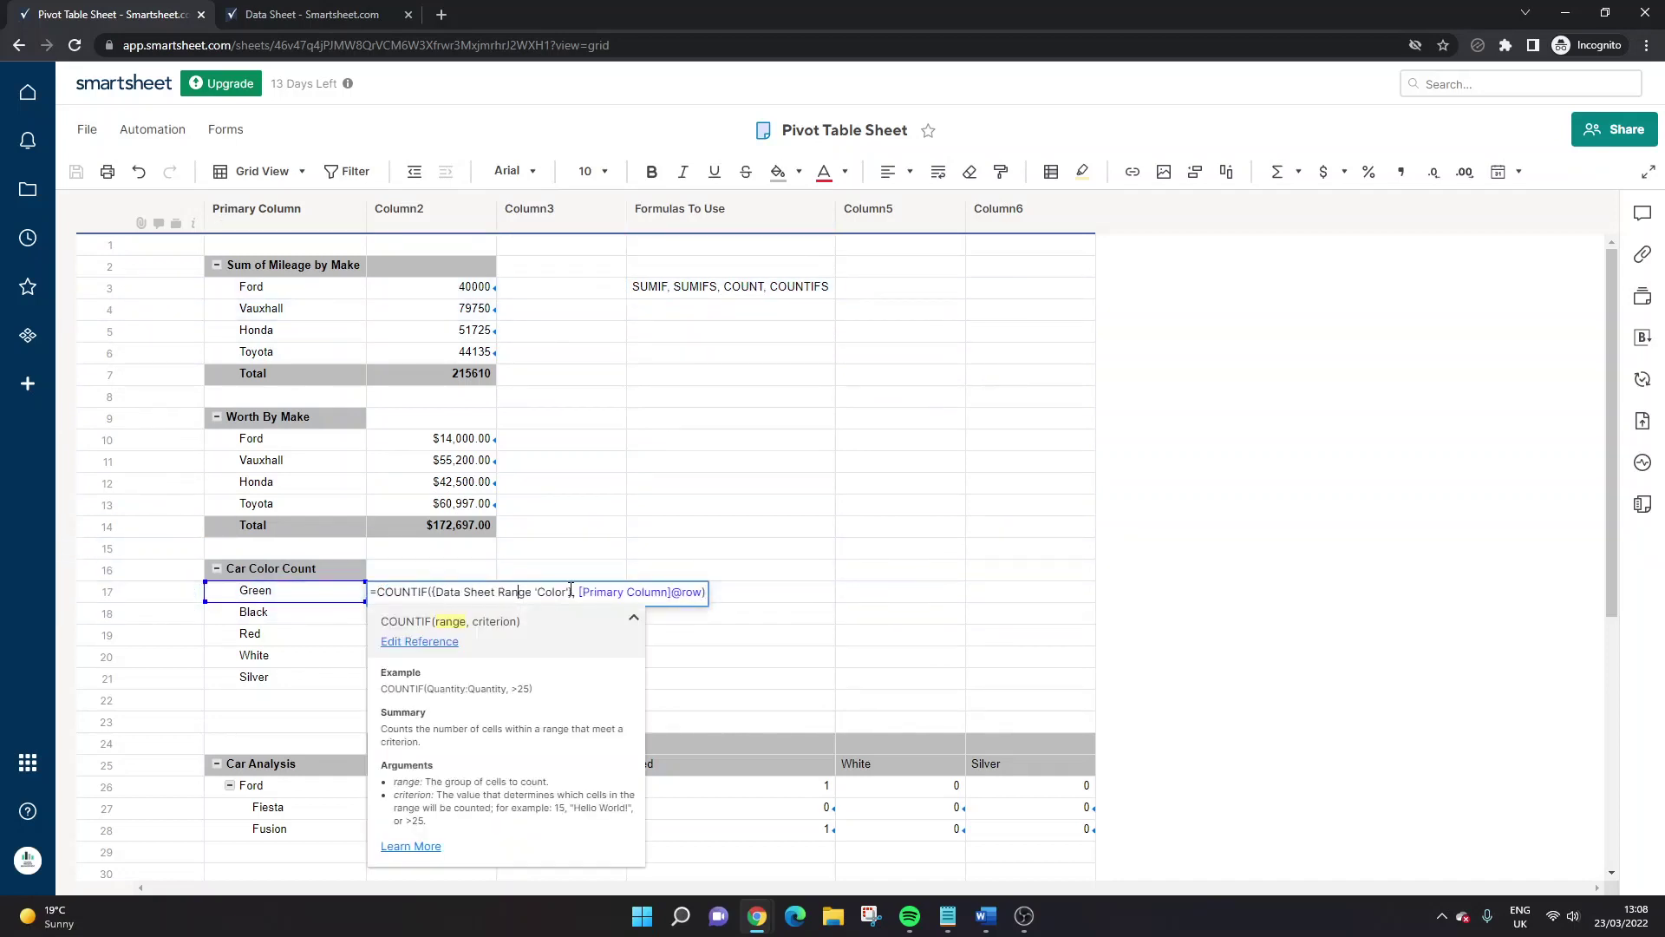
click(448, 642)
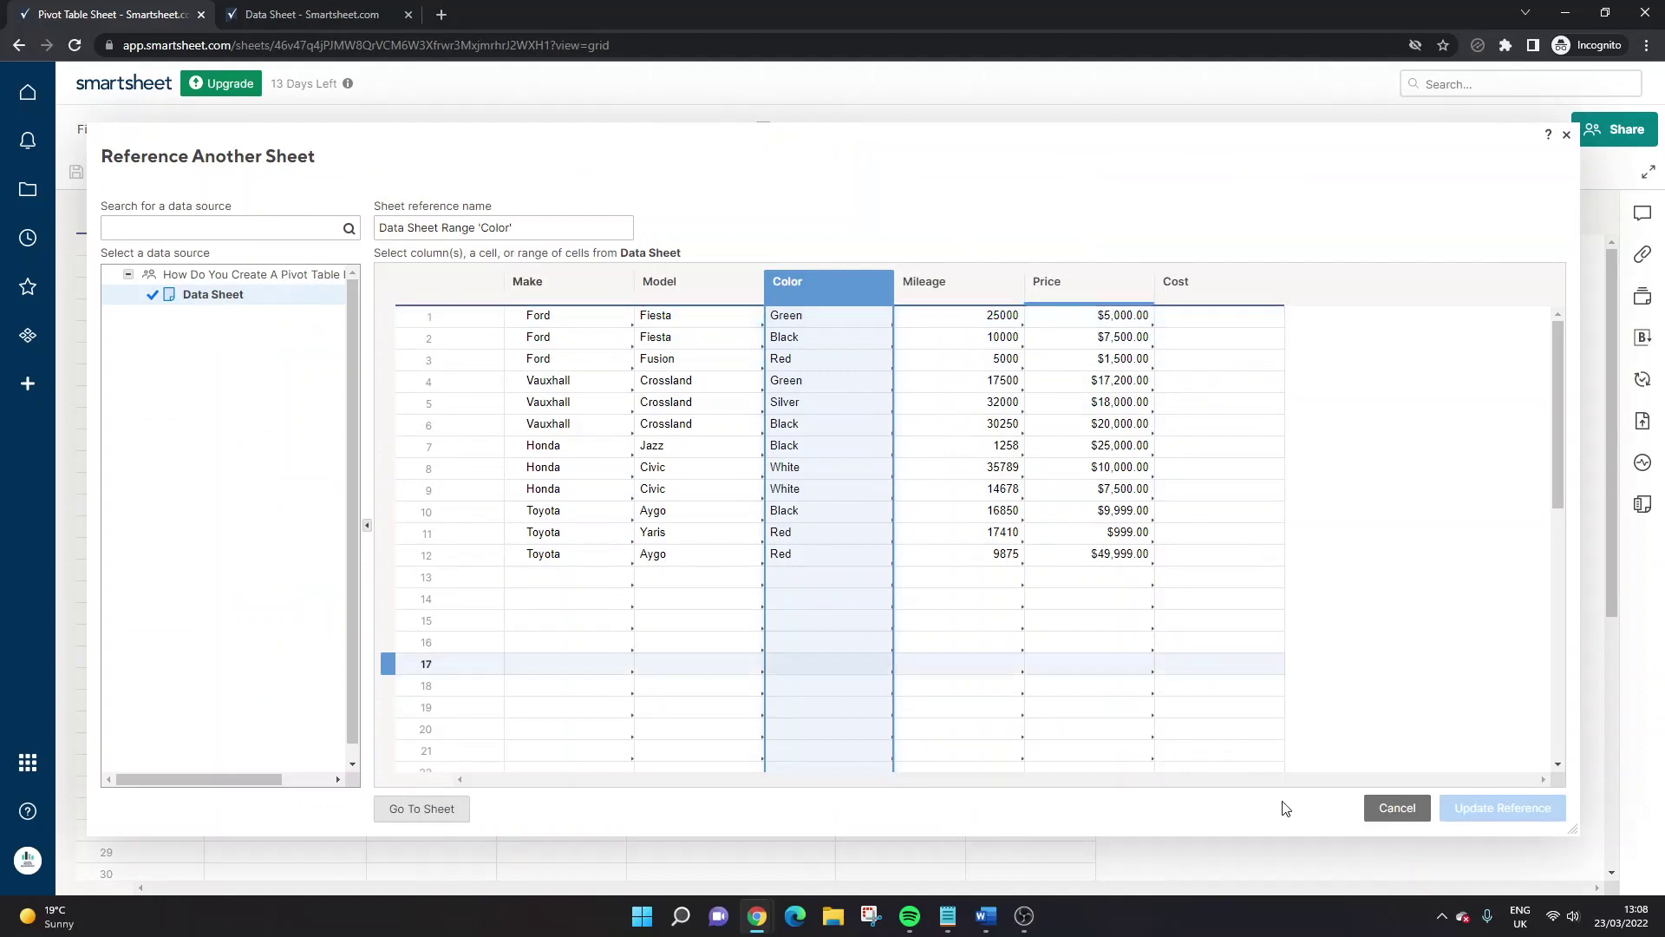
click(1405, 807)
double_click(427, 591)
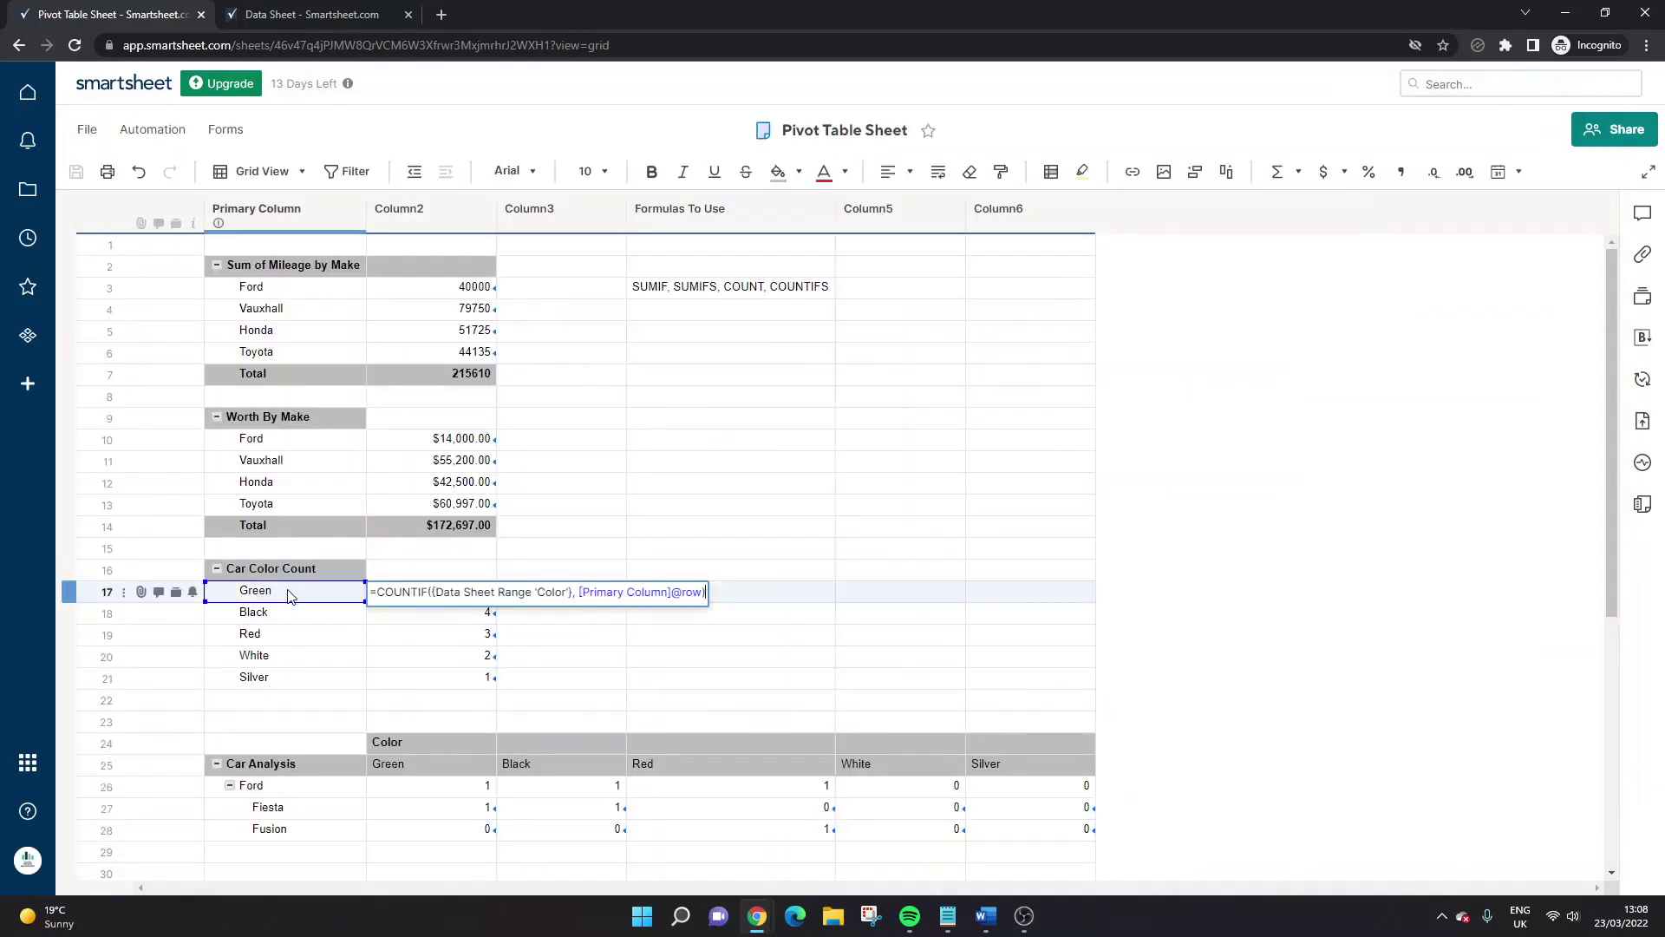
key(Return)
click(268, 630)
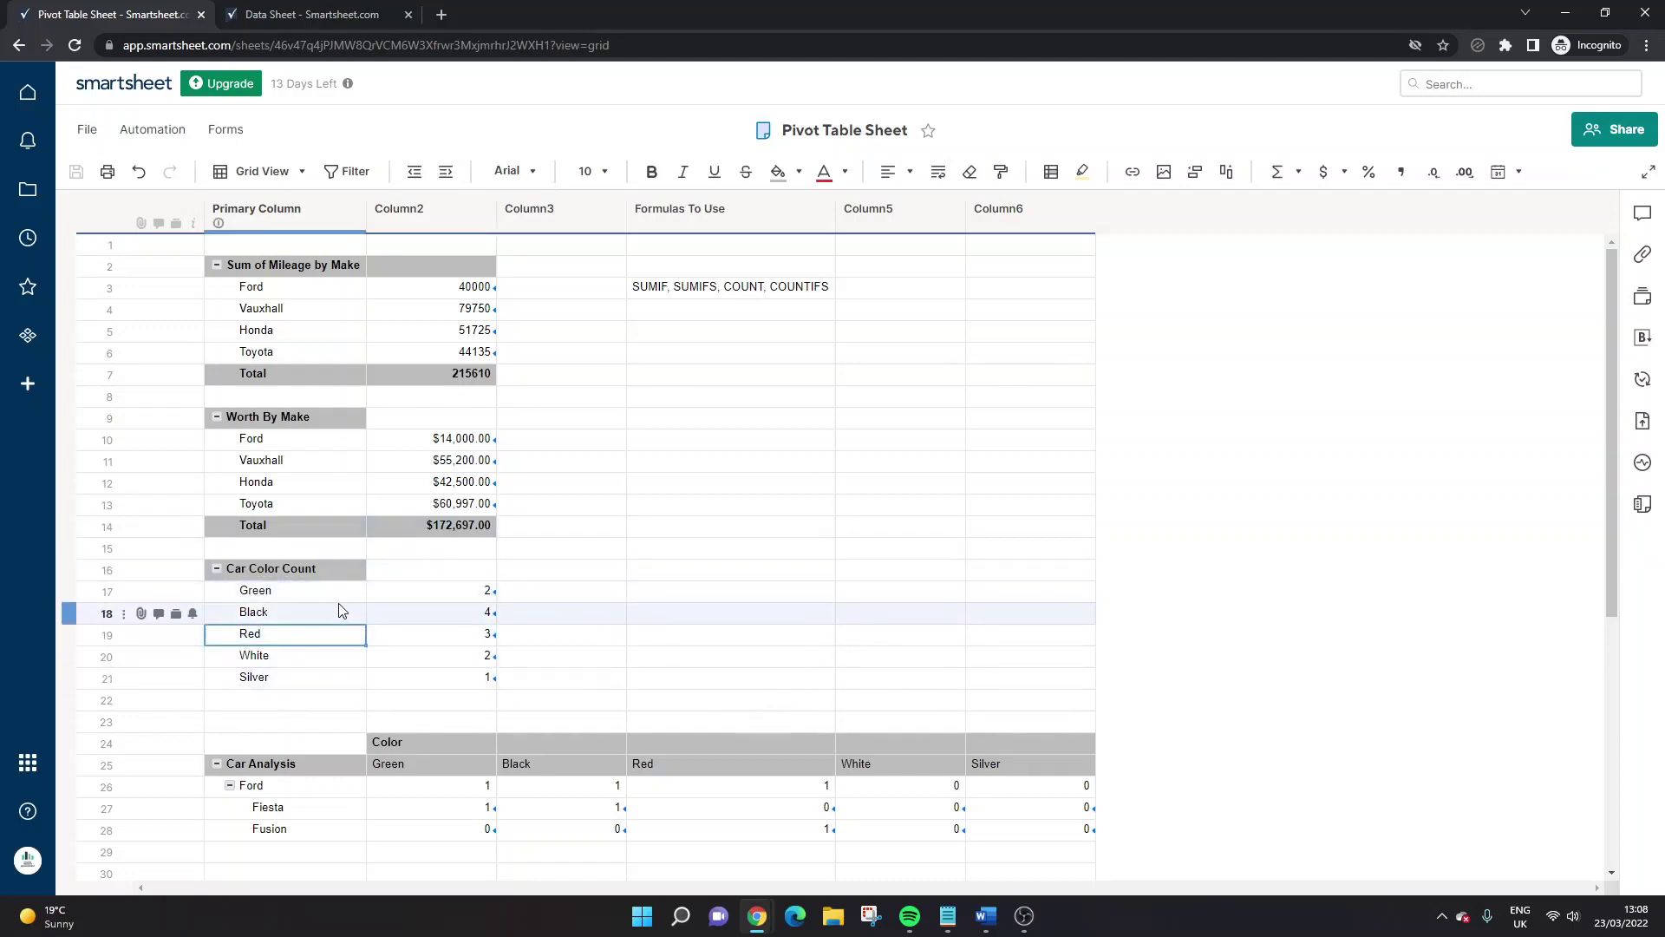
double_click(431, 593)
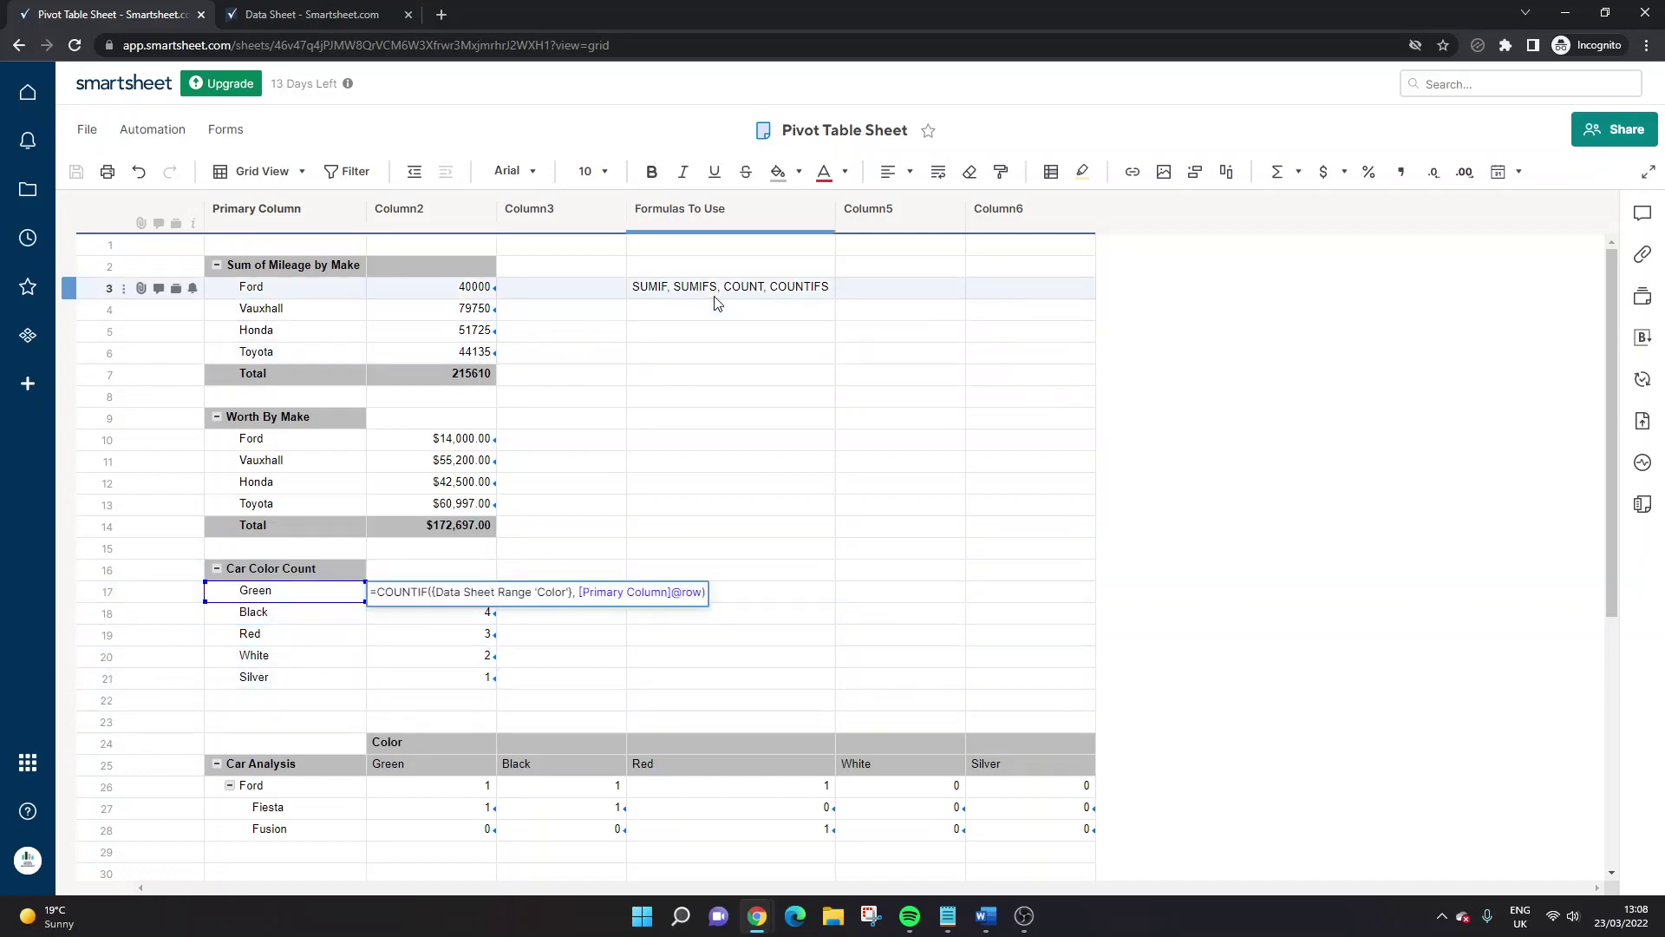
key(Return)
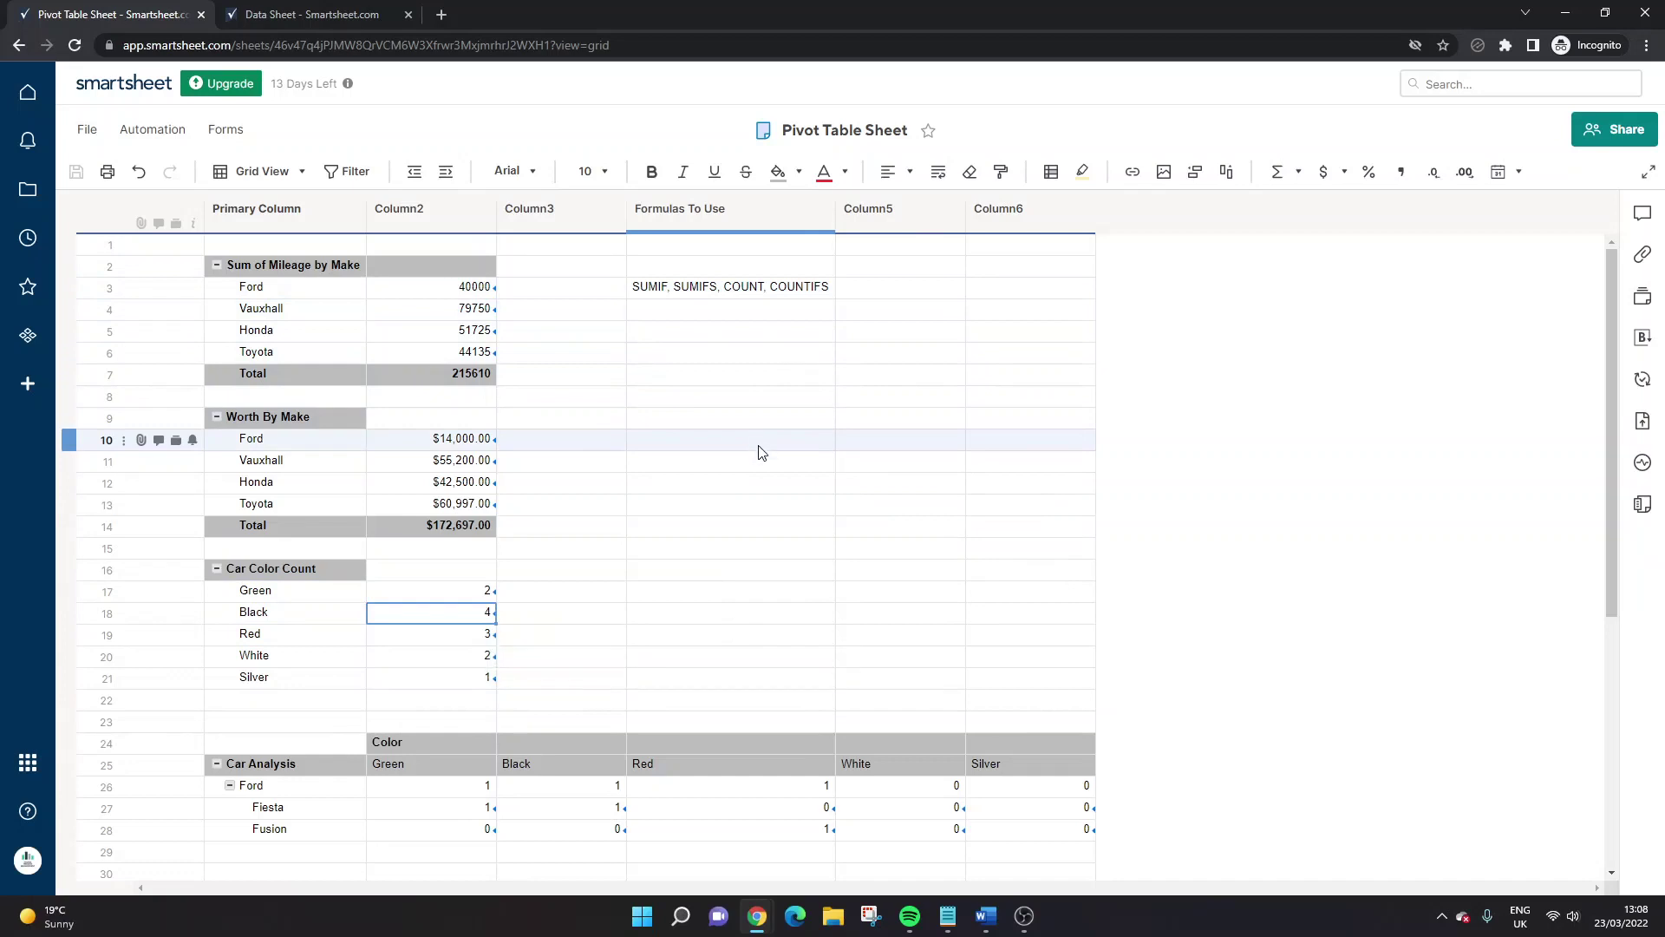
scroll(759, 450, down, 1)
click(451, 686)
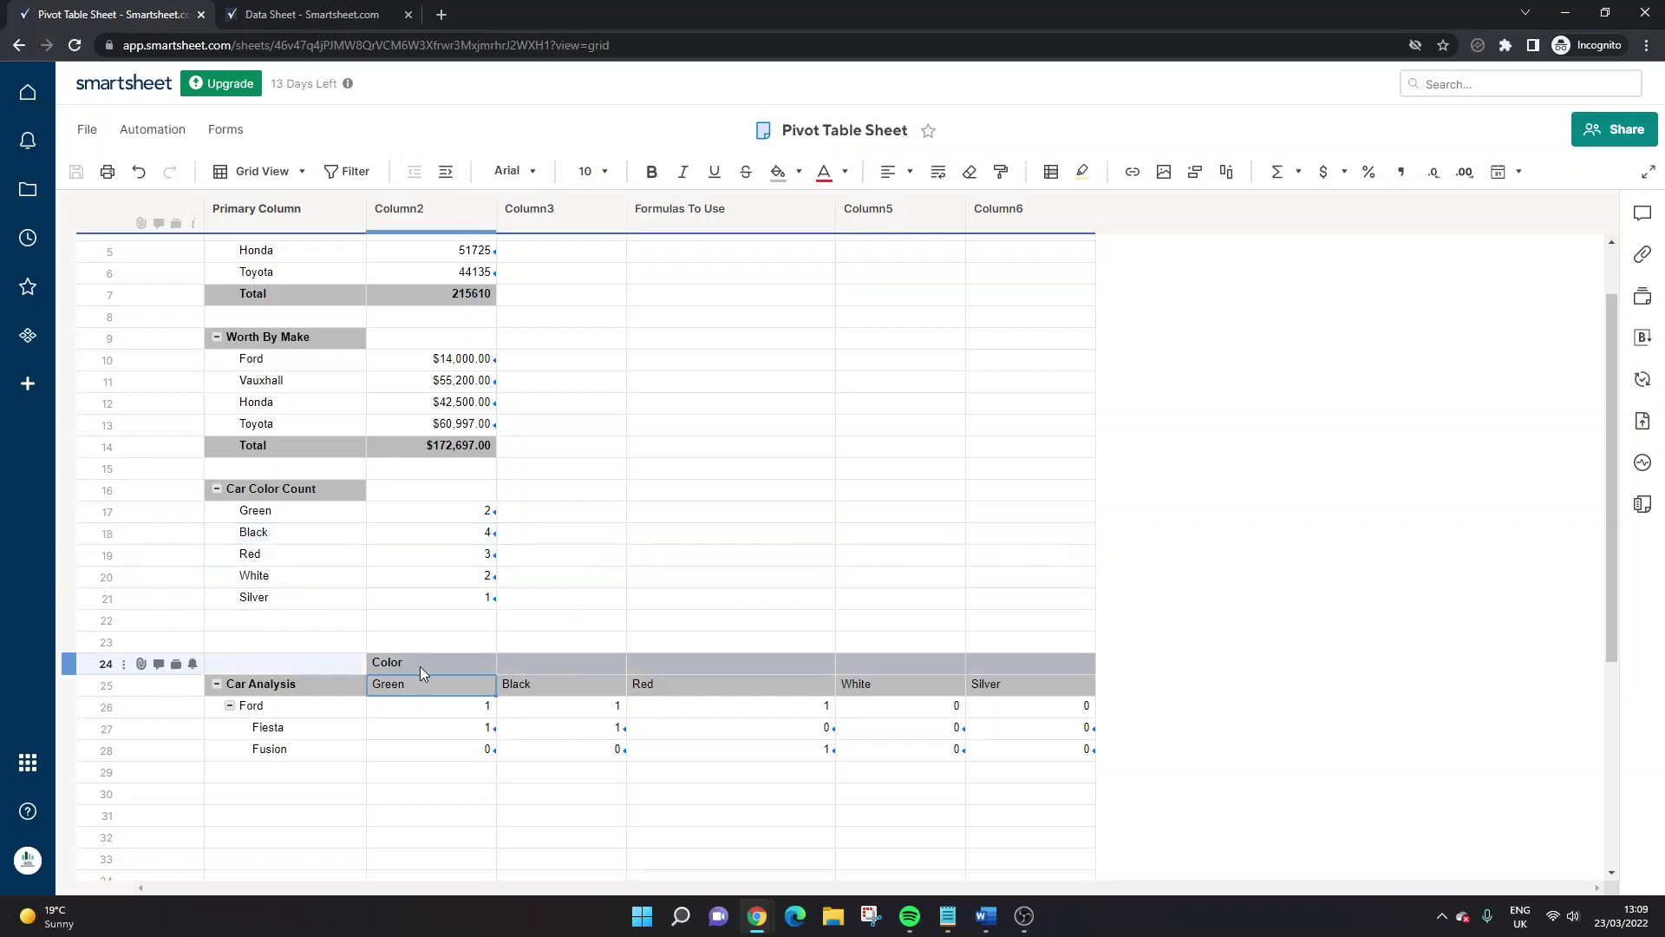
click(264, 725)
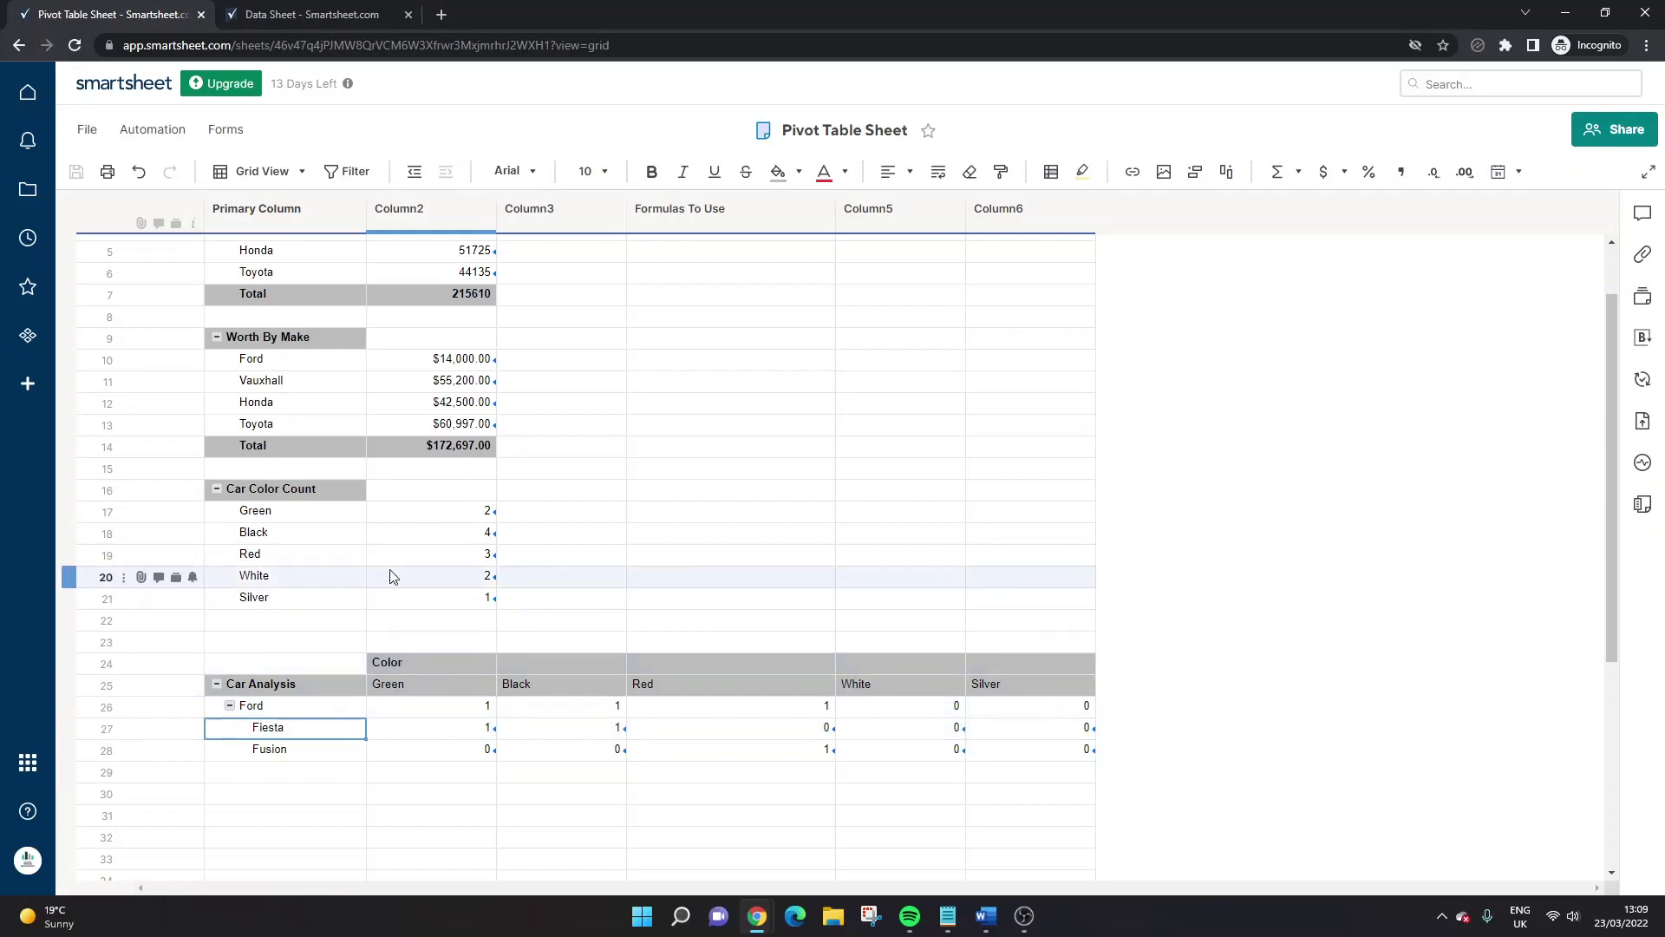
scroll(451, 599, up, 2)
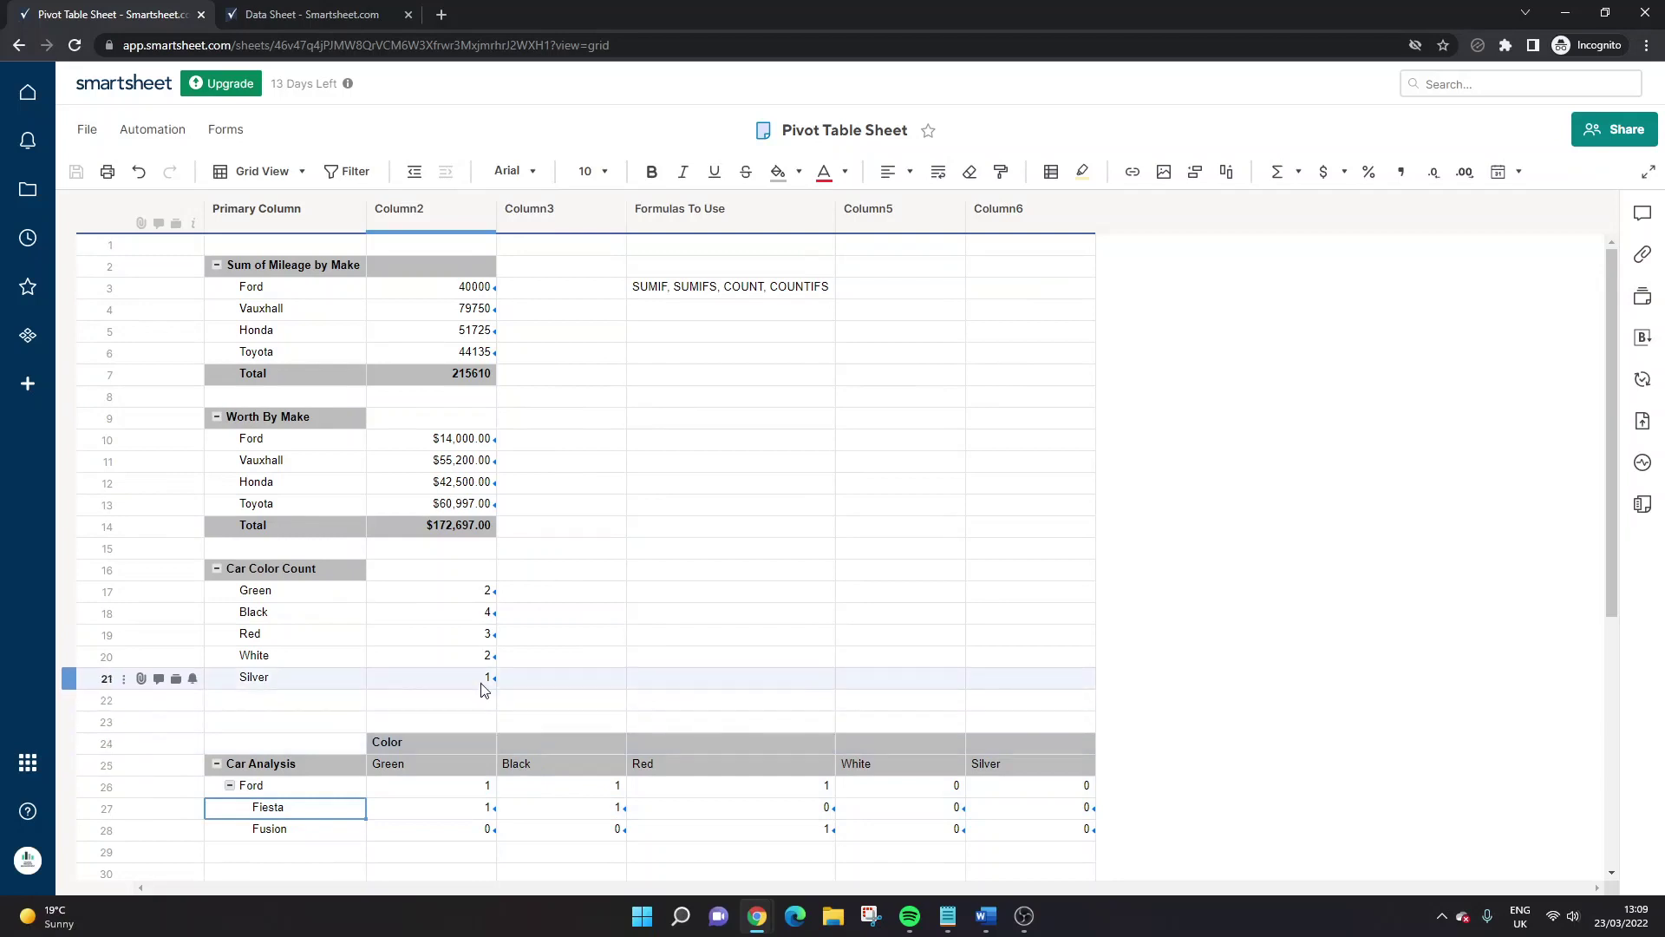
scroll(483, 697, down, 1)
scroll(485, 702, down, 1)
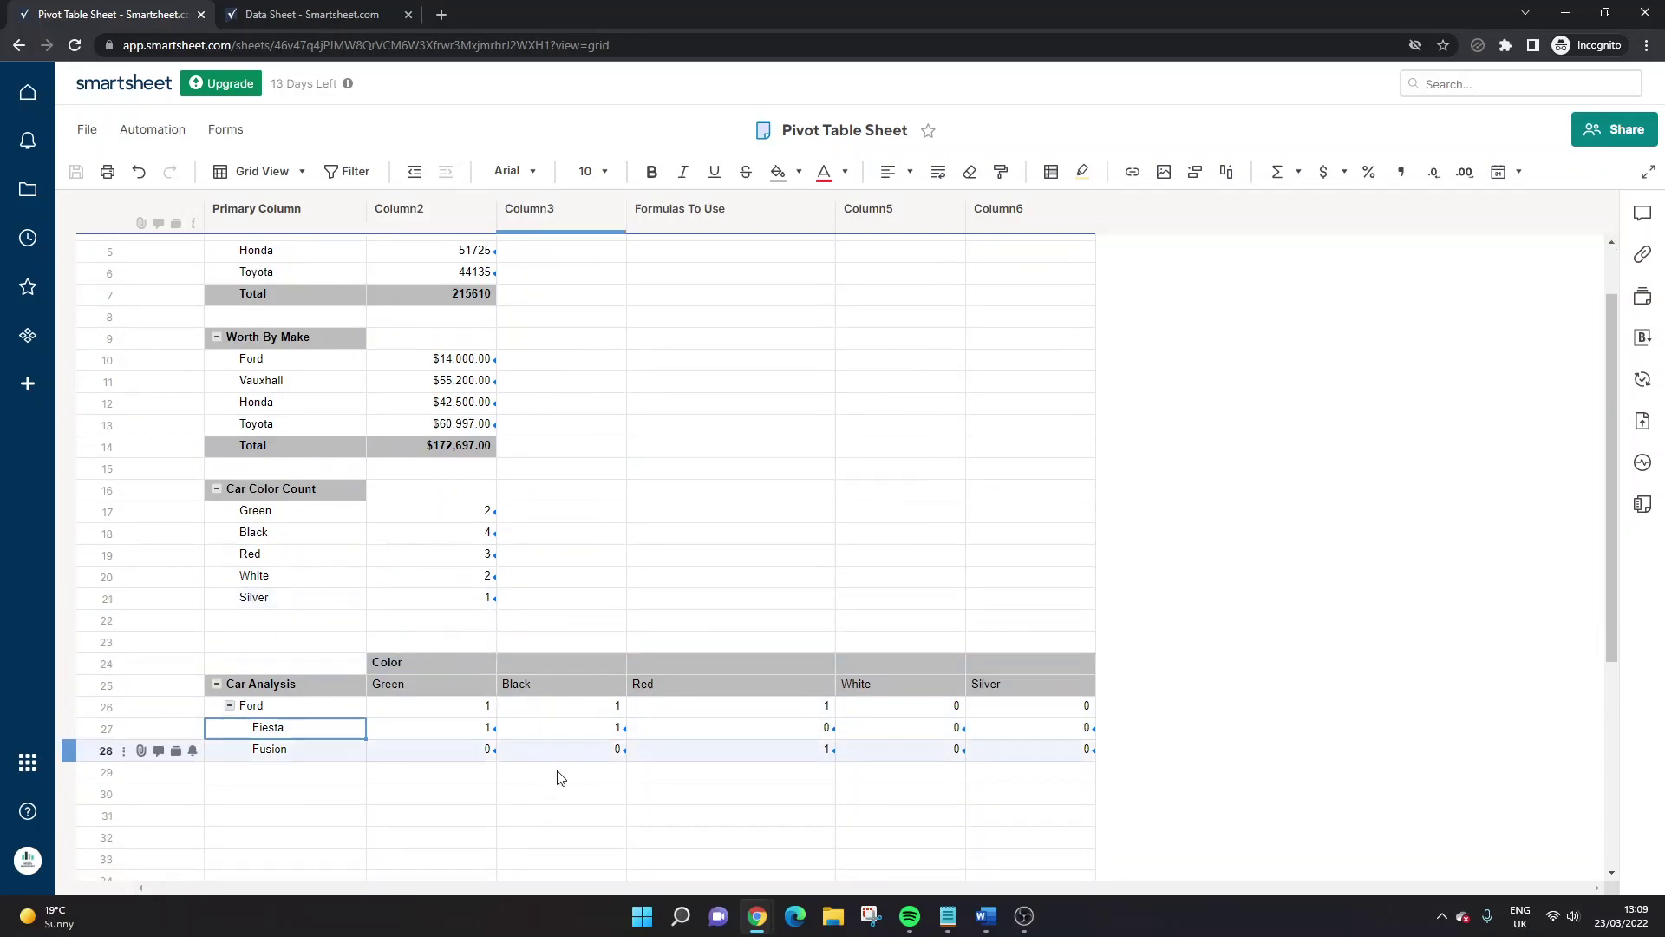
click(274, 685)
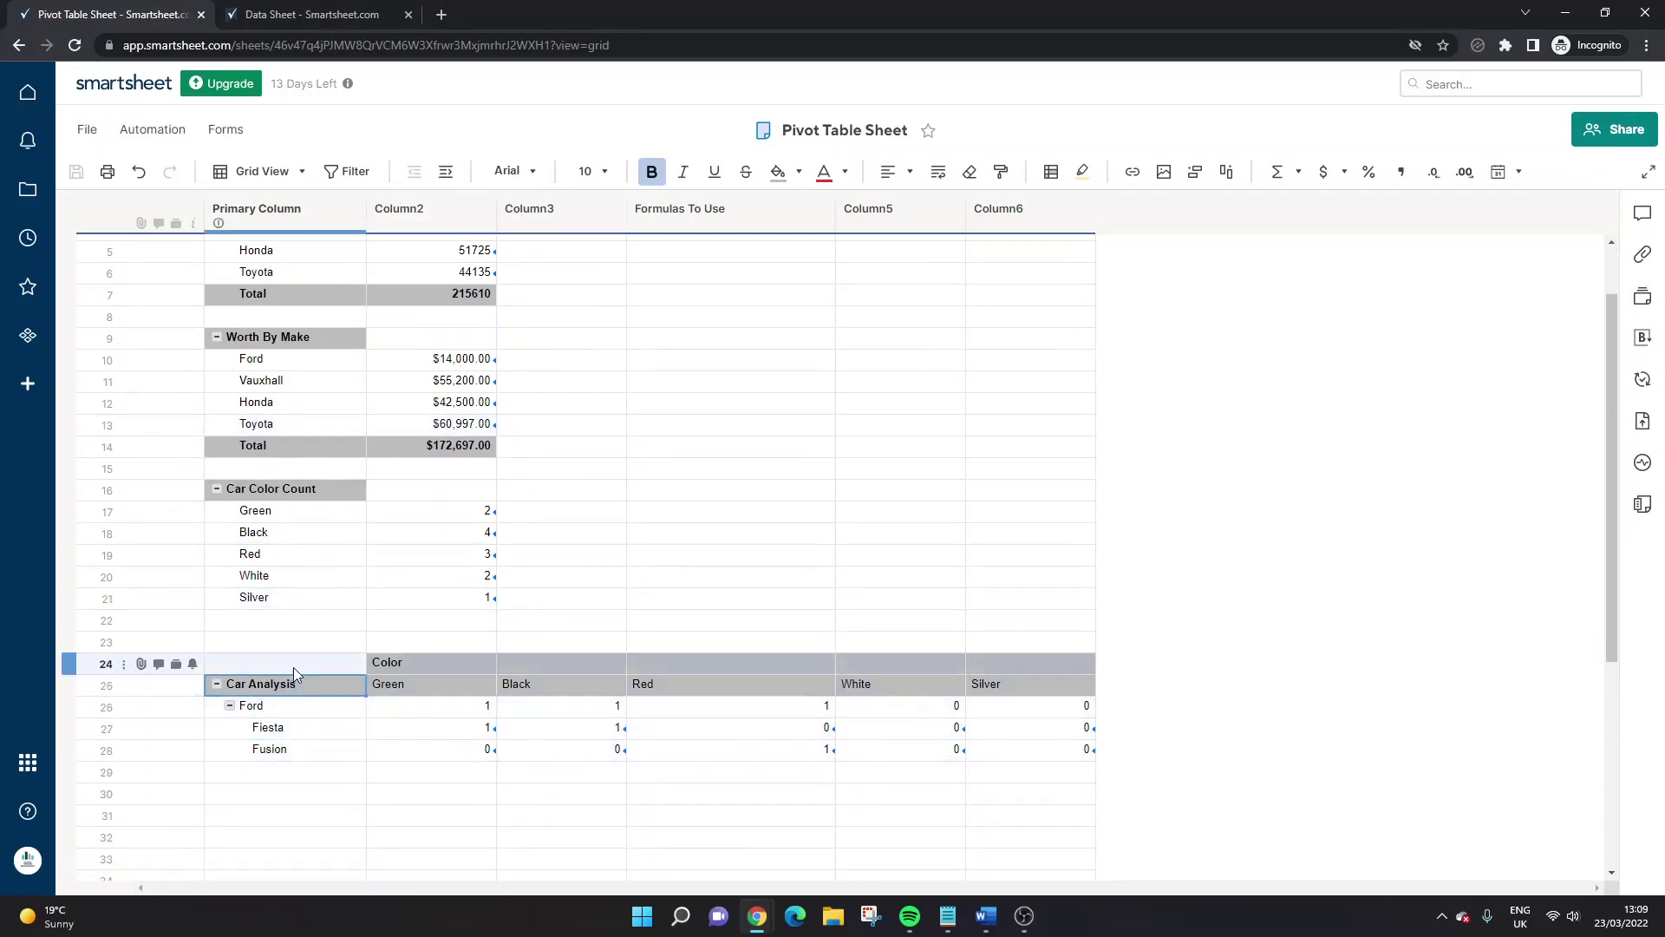
drag(293, 664, 982, 685)
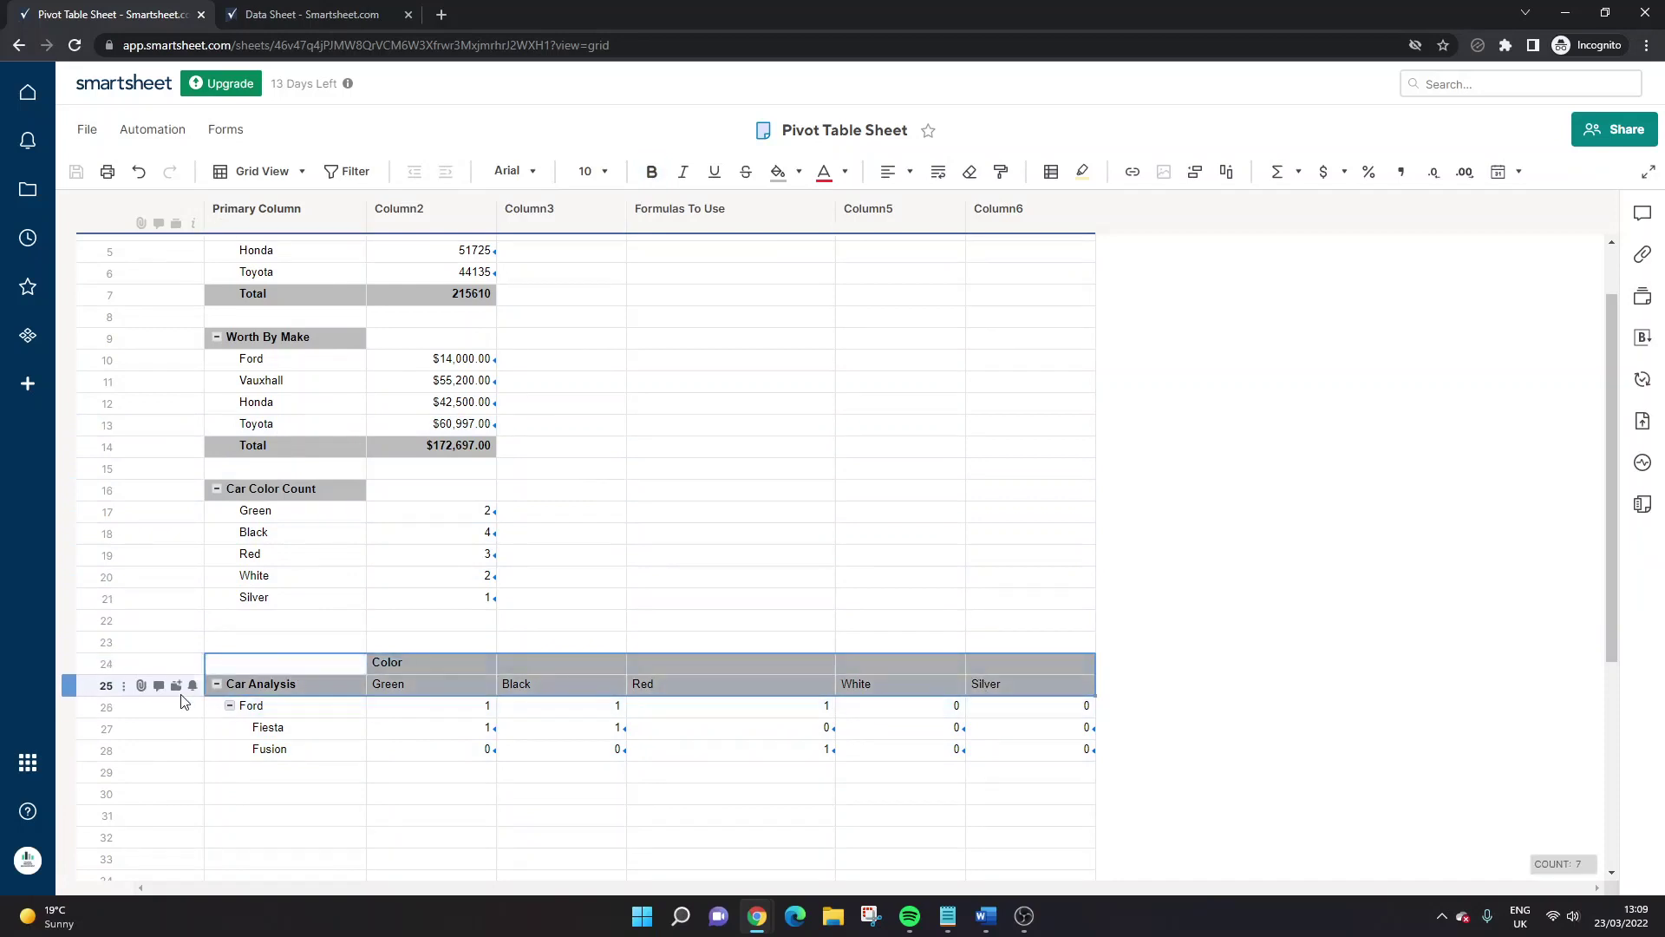
click(248, 684)
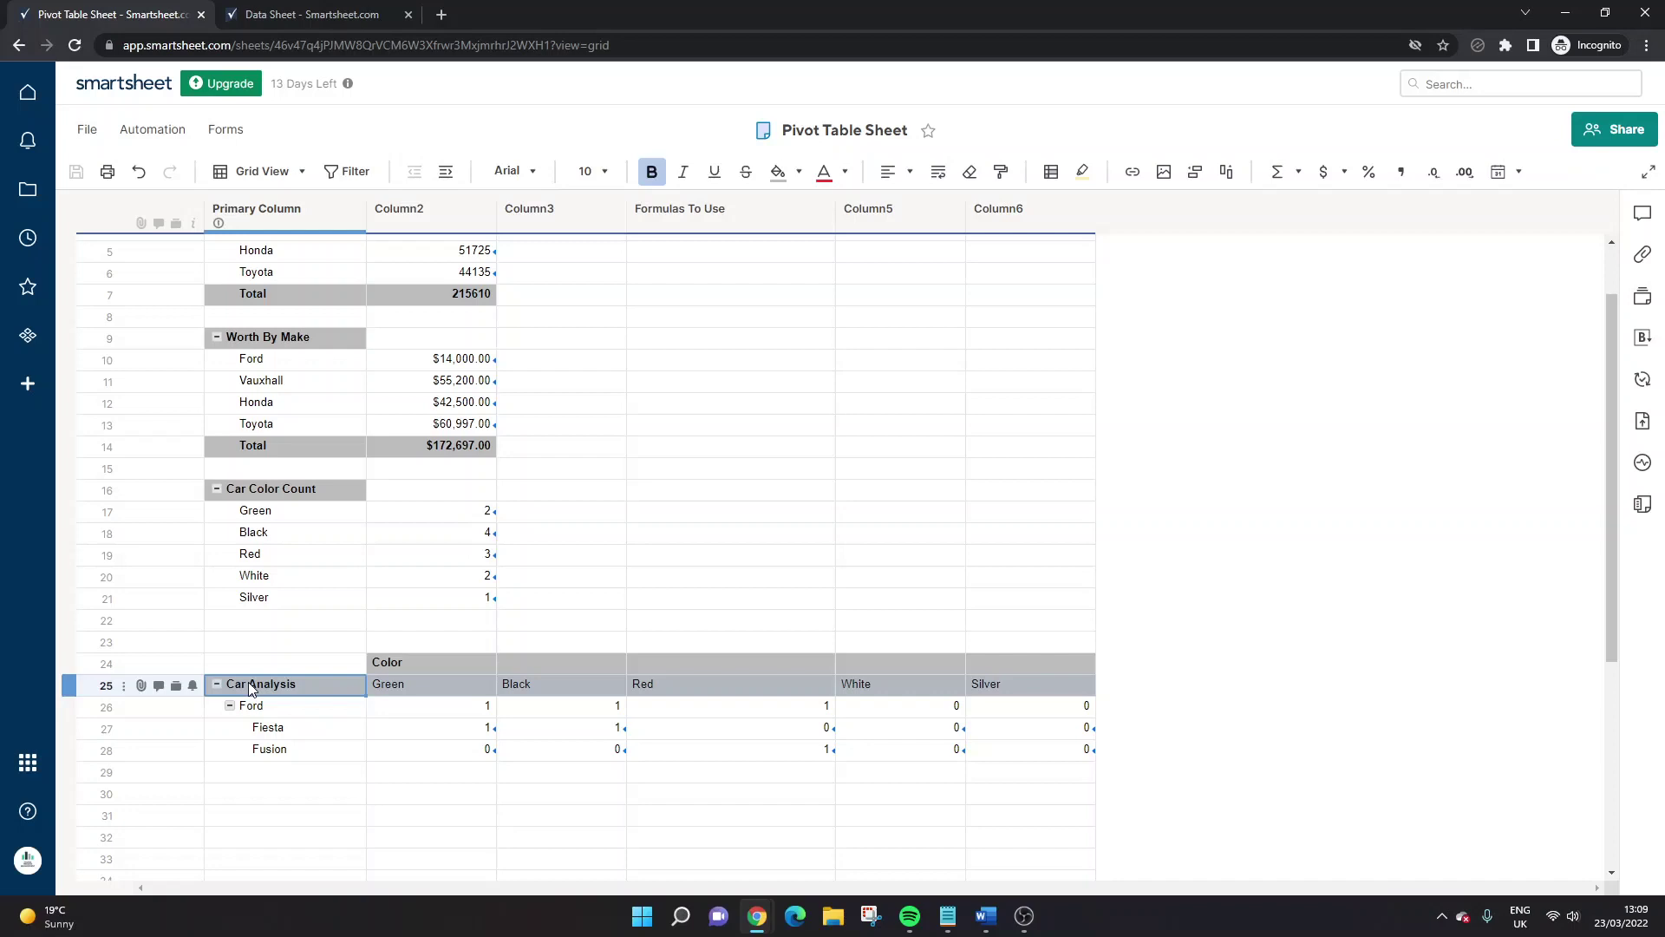
click(393, 668)
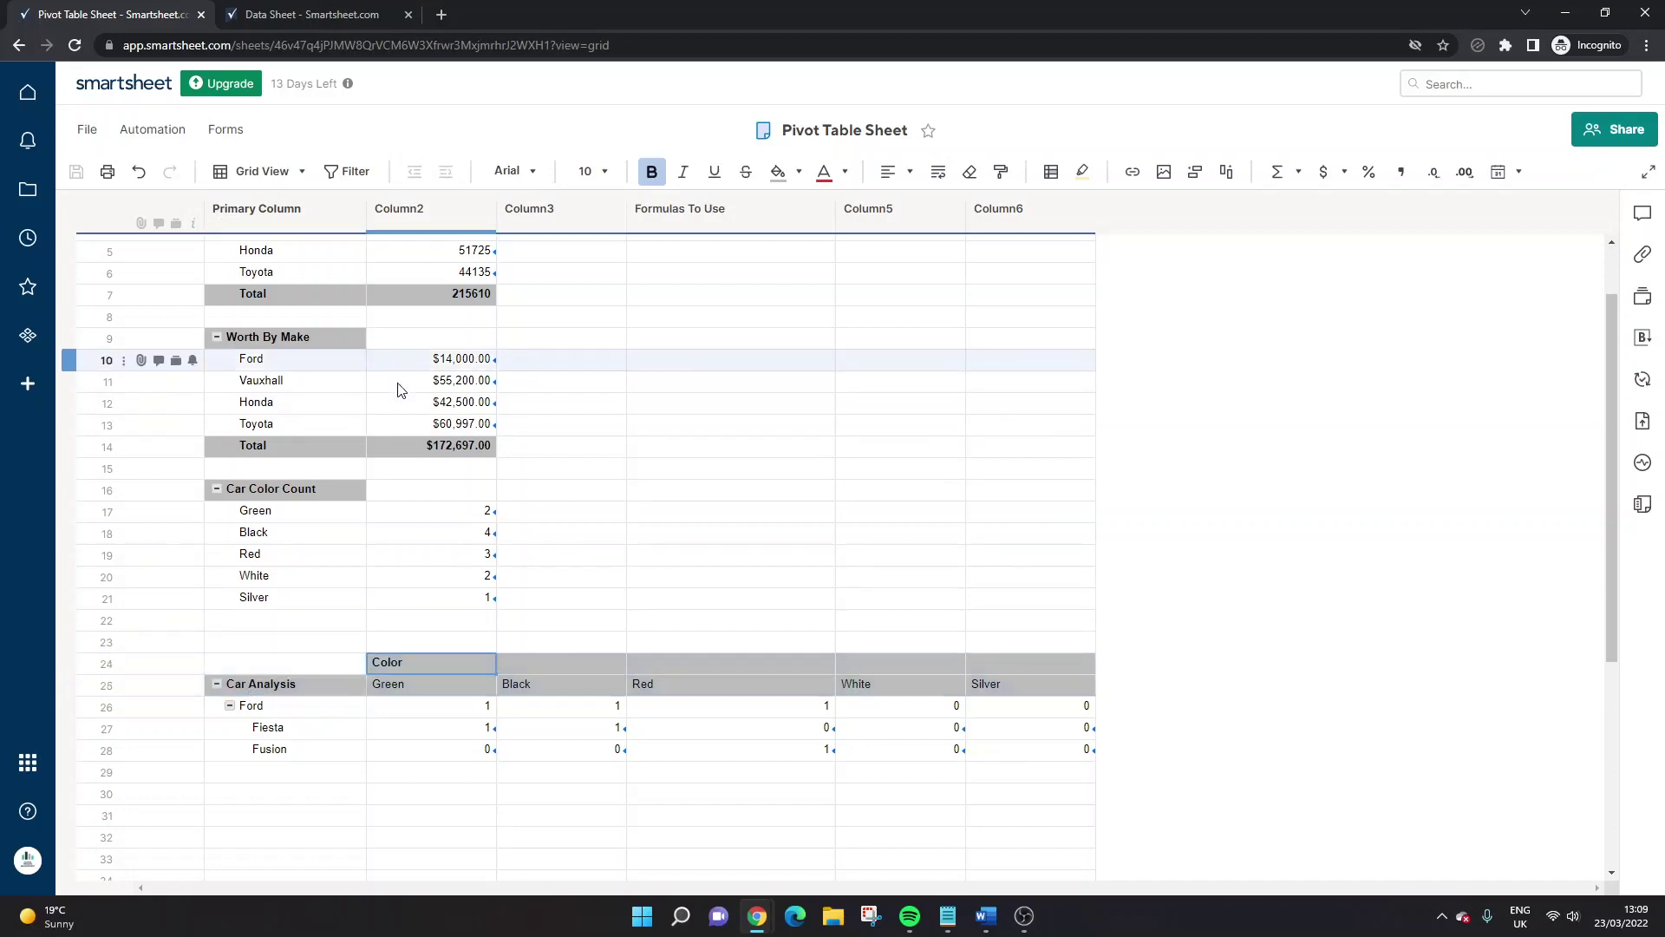
click(550, 662)
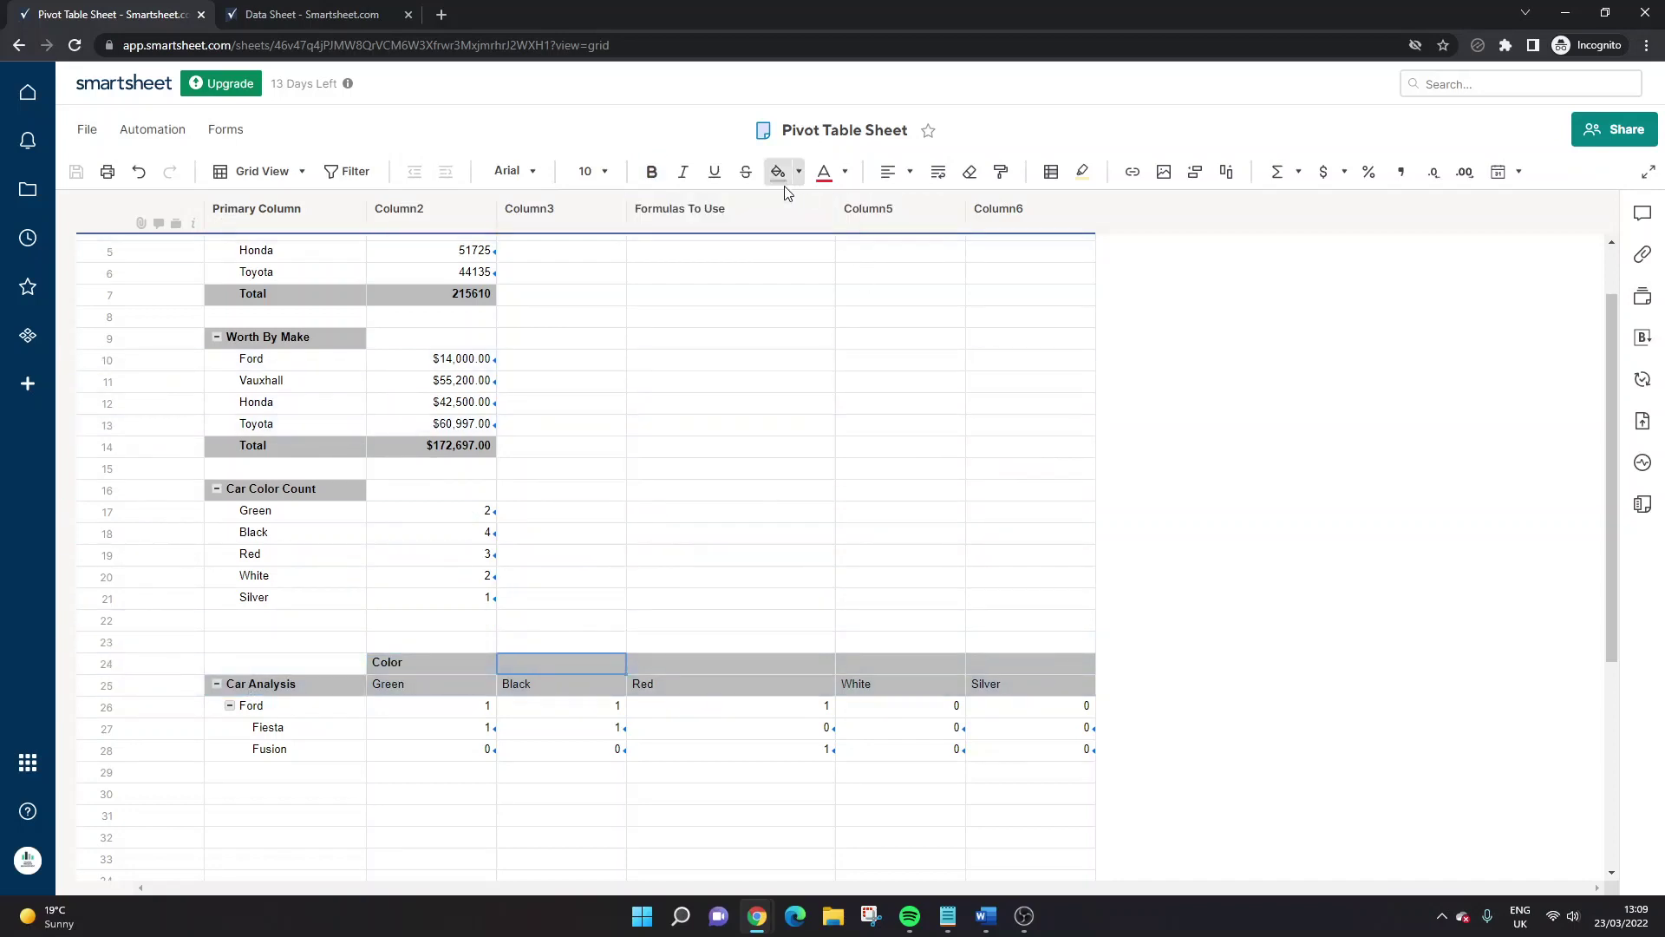
click(425, 684)
click(729, 684)
click(1024, 684)
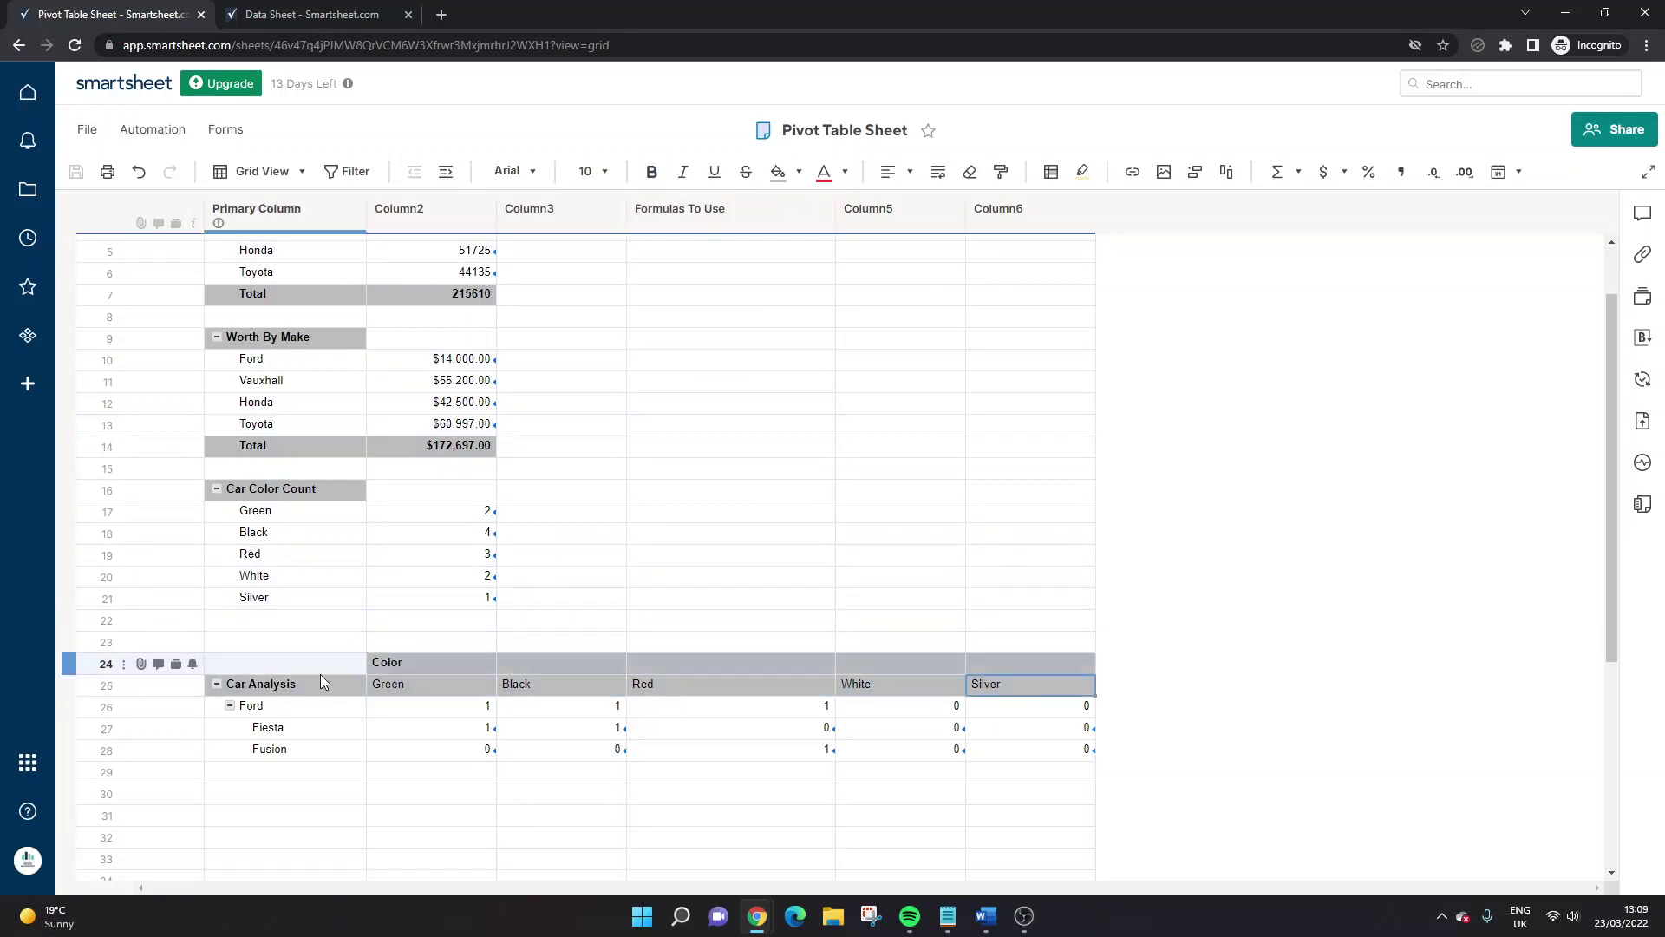
click(276, 706)
drag(286, 746, 279, 726)
key(ctrl+Tab)
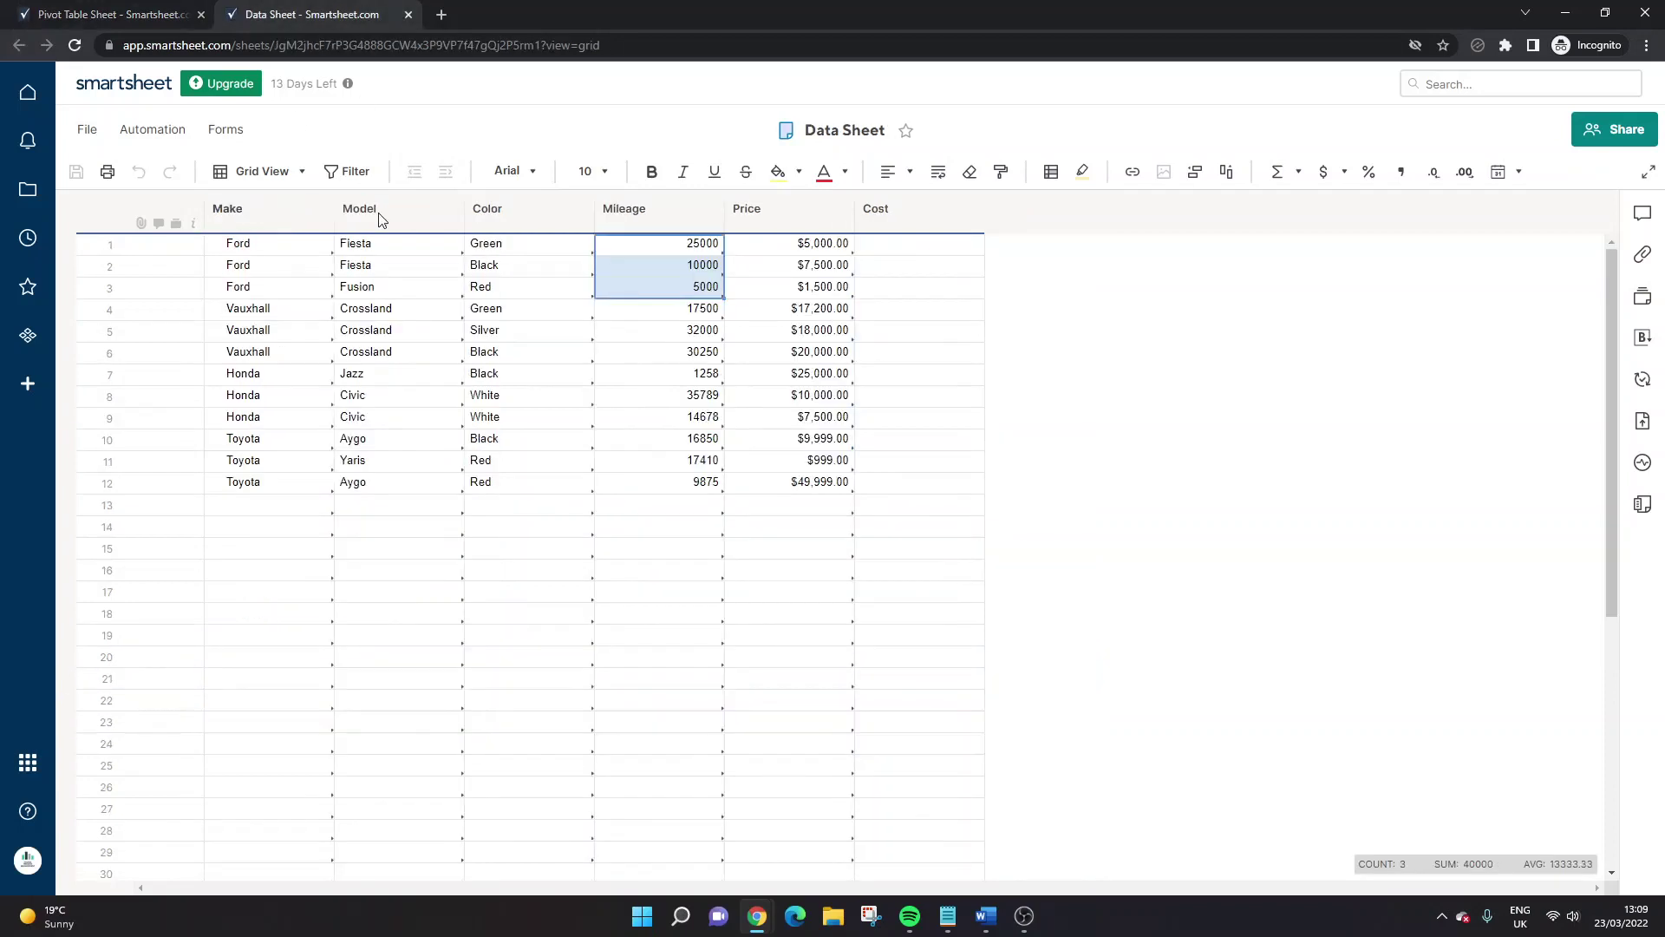
drag(355, 286, 356, 265)
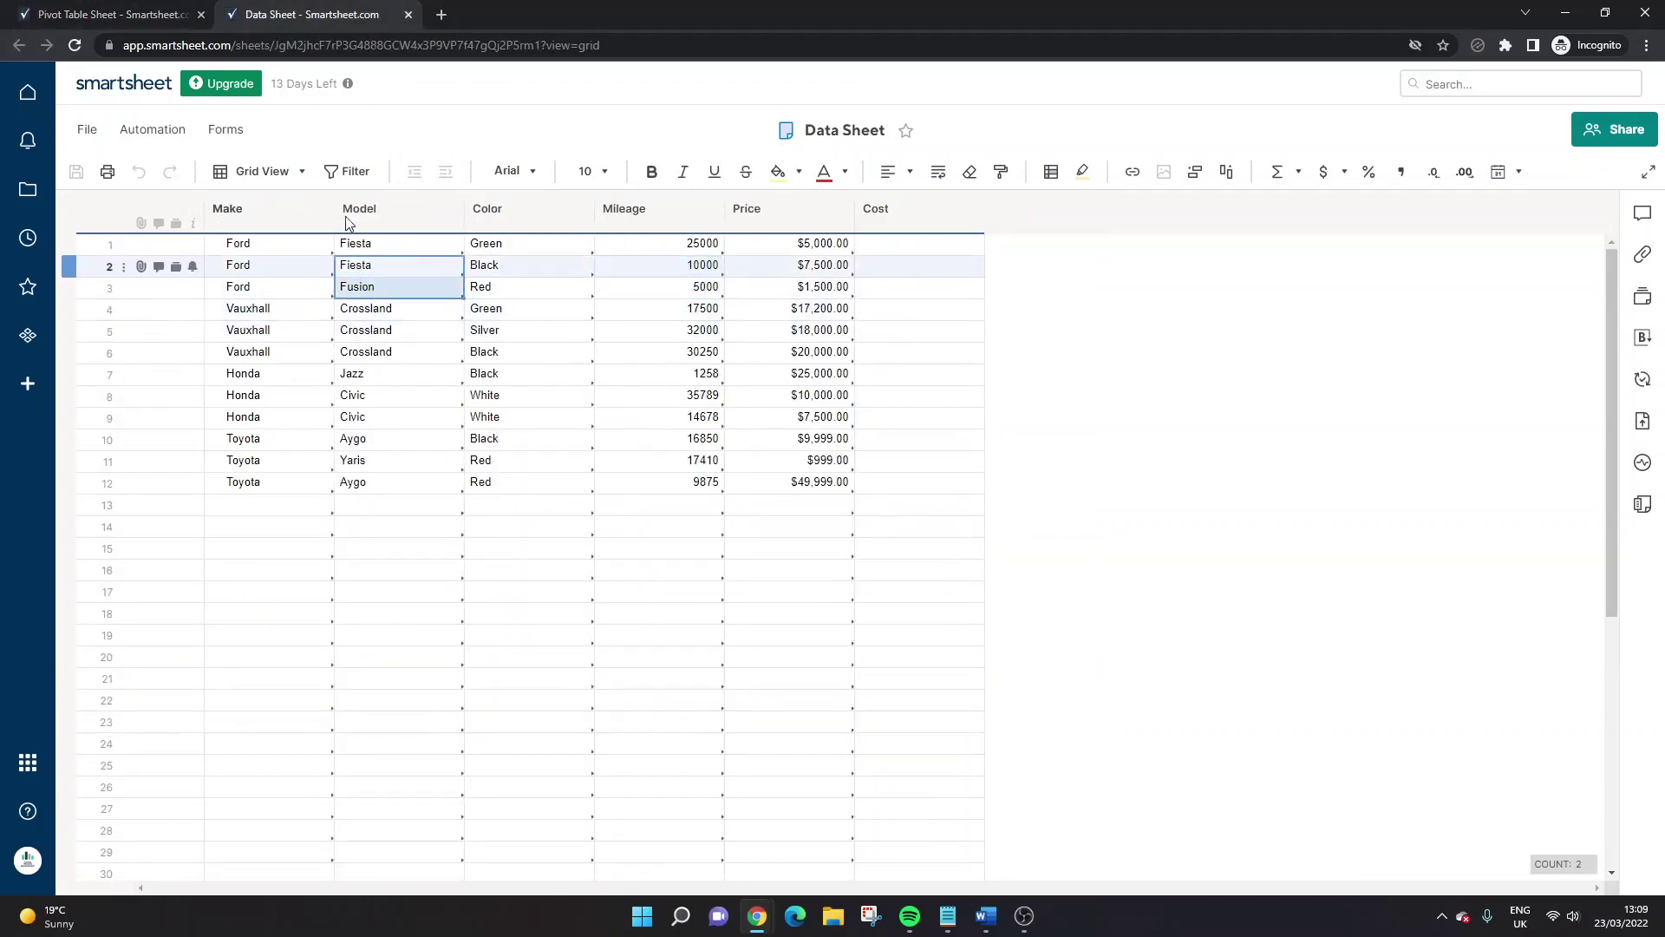
click(155, 8)
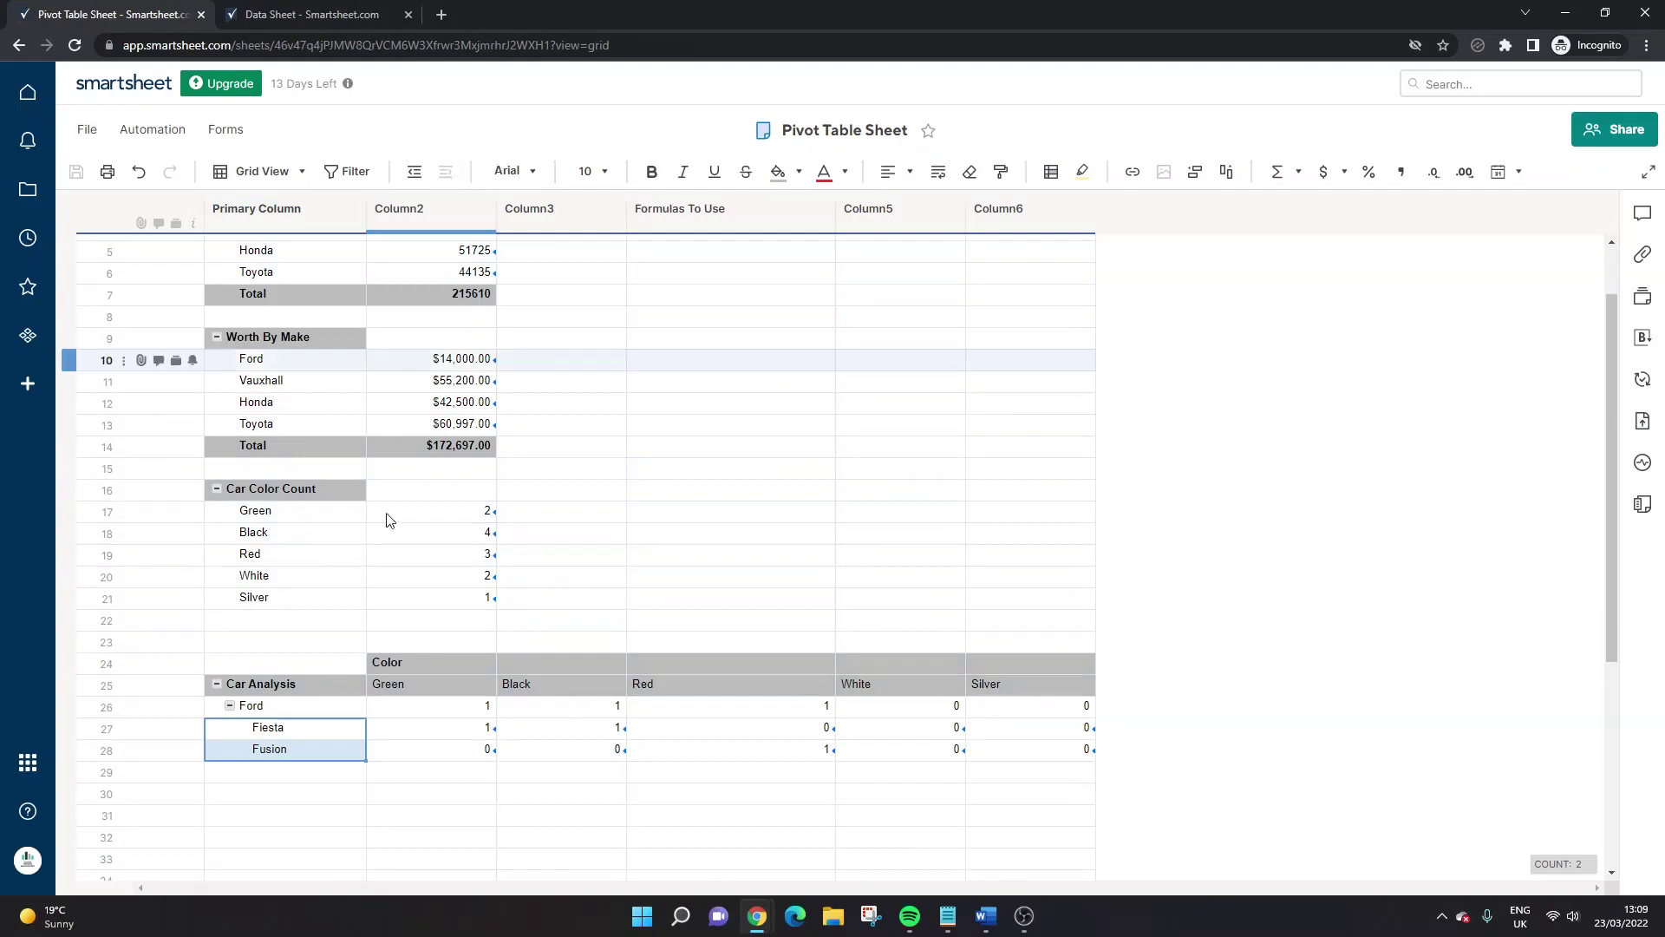
- Check the SUM formula behind Ford's Green total without changing it
click(416, 709)
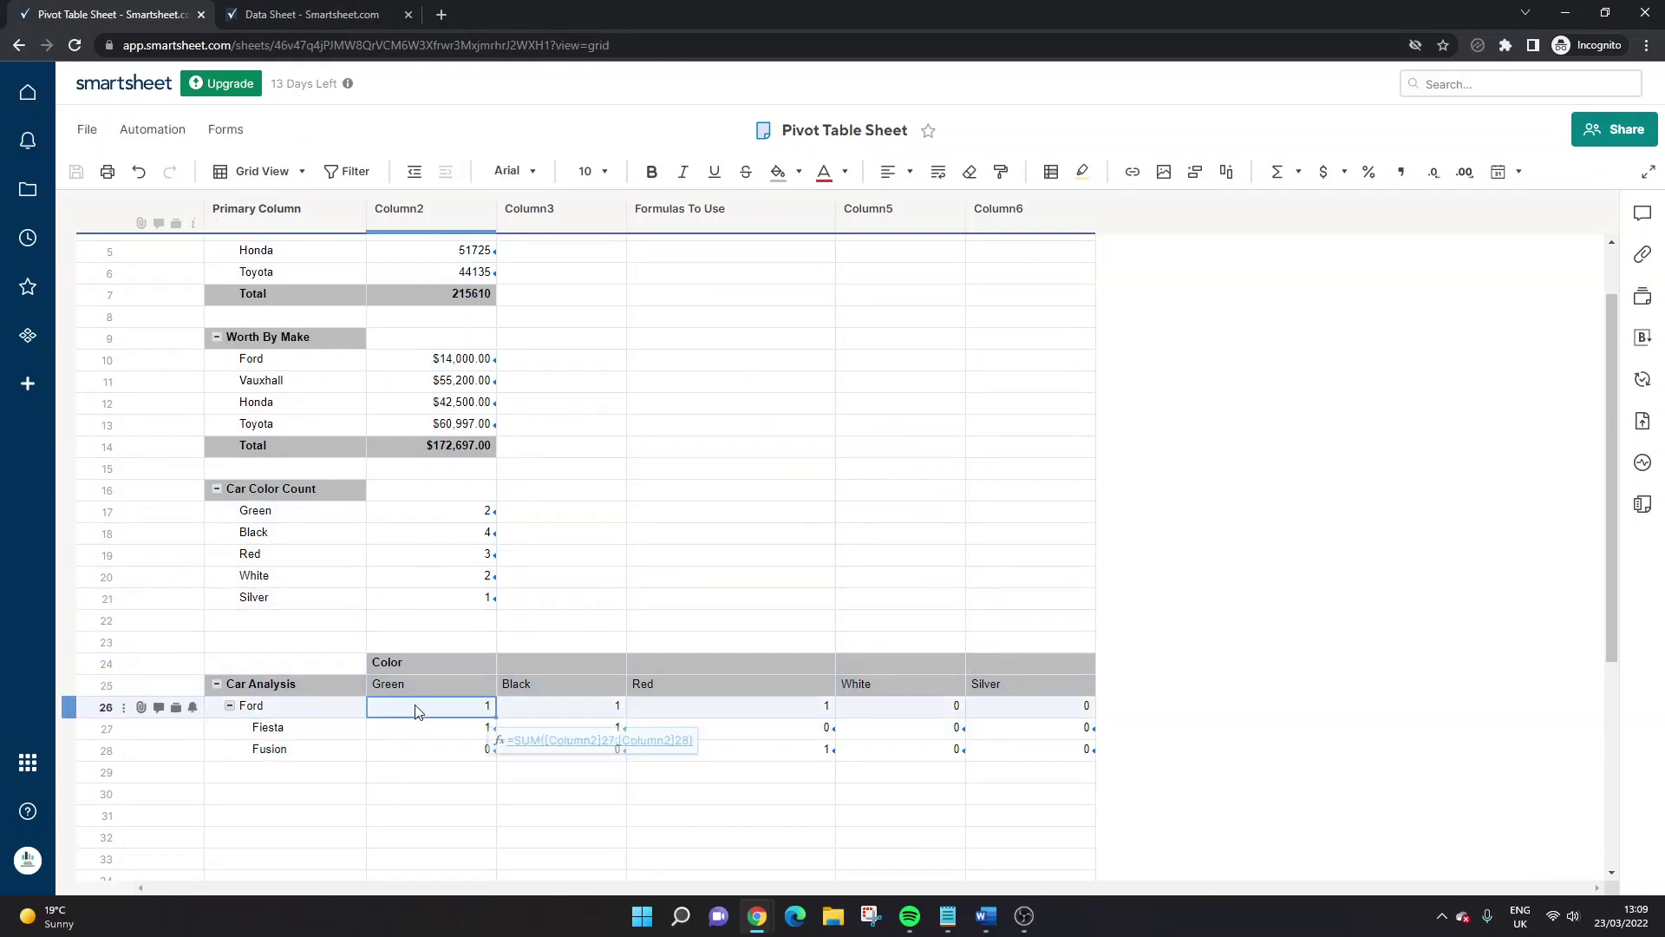
double_click(433, 713)
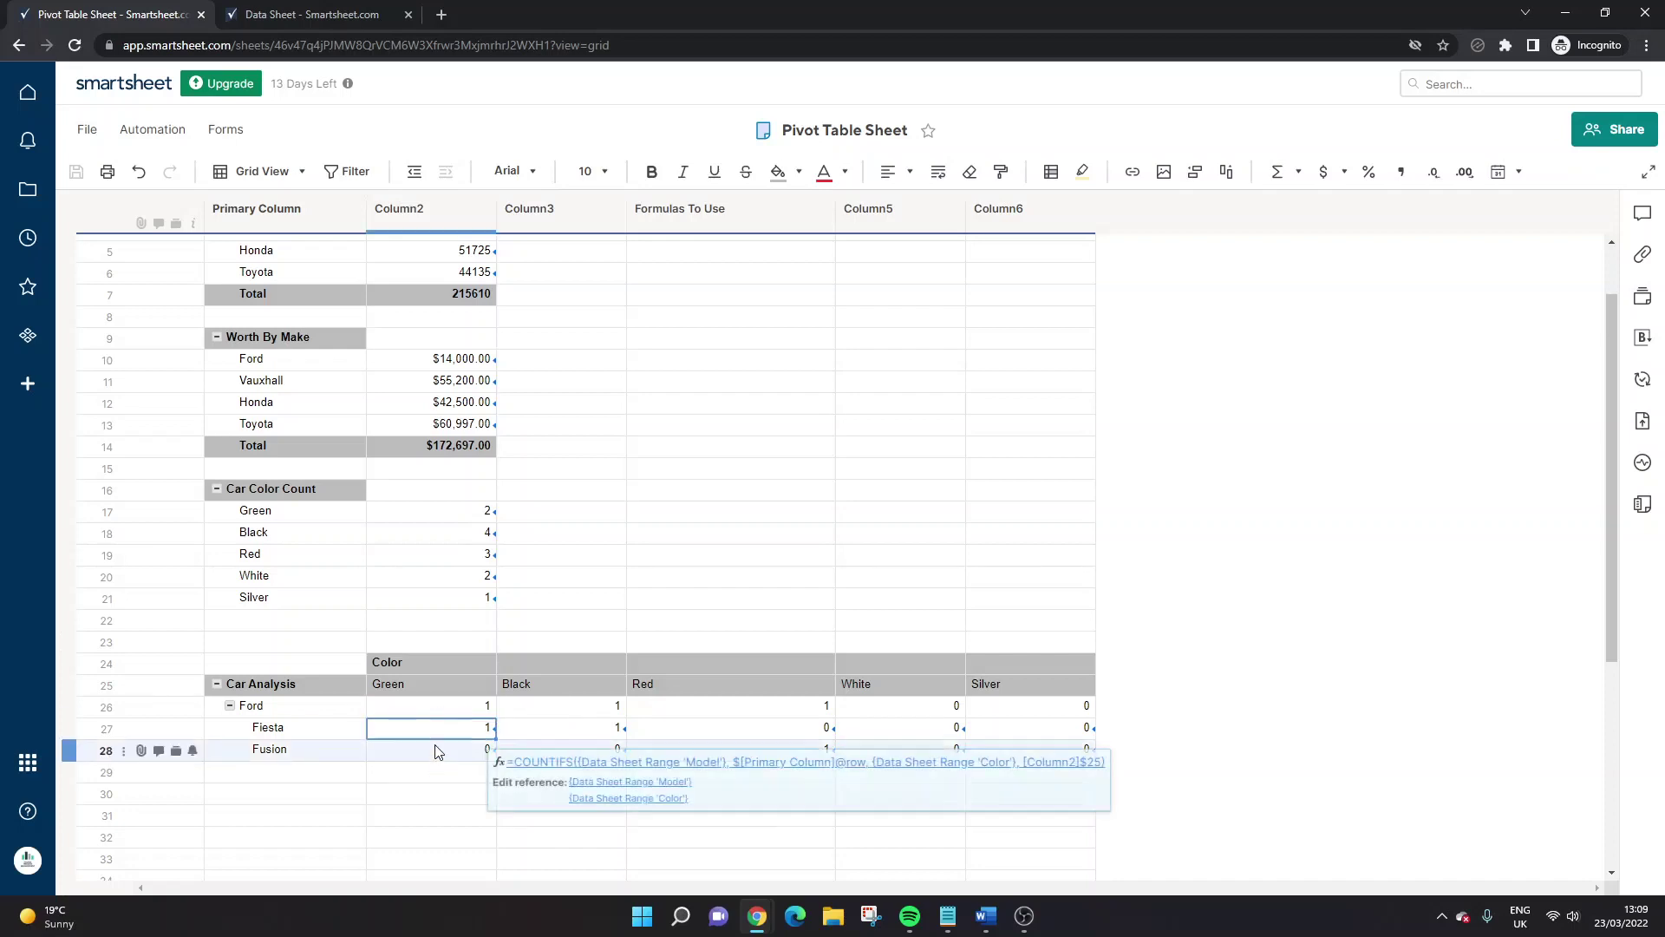
key(Escape)
click(438, 704)
click(321, 709)
double_click(408, 706)
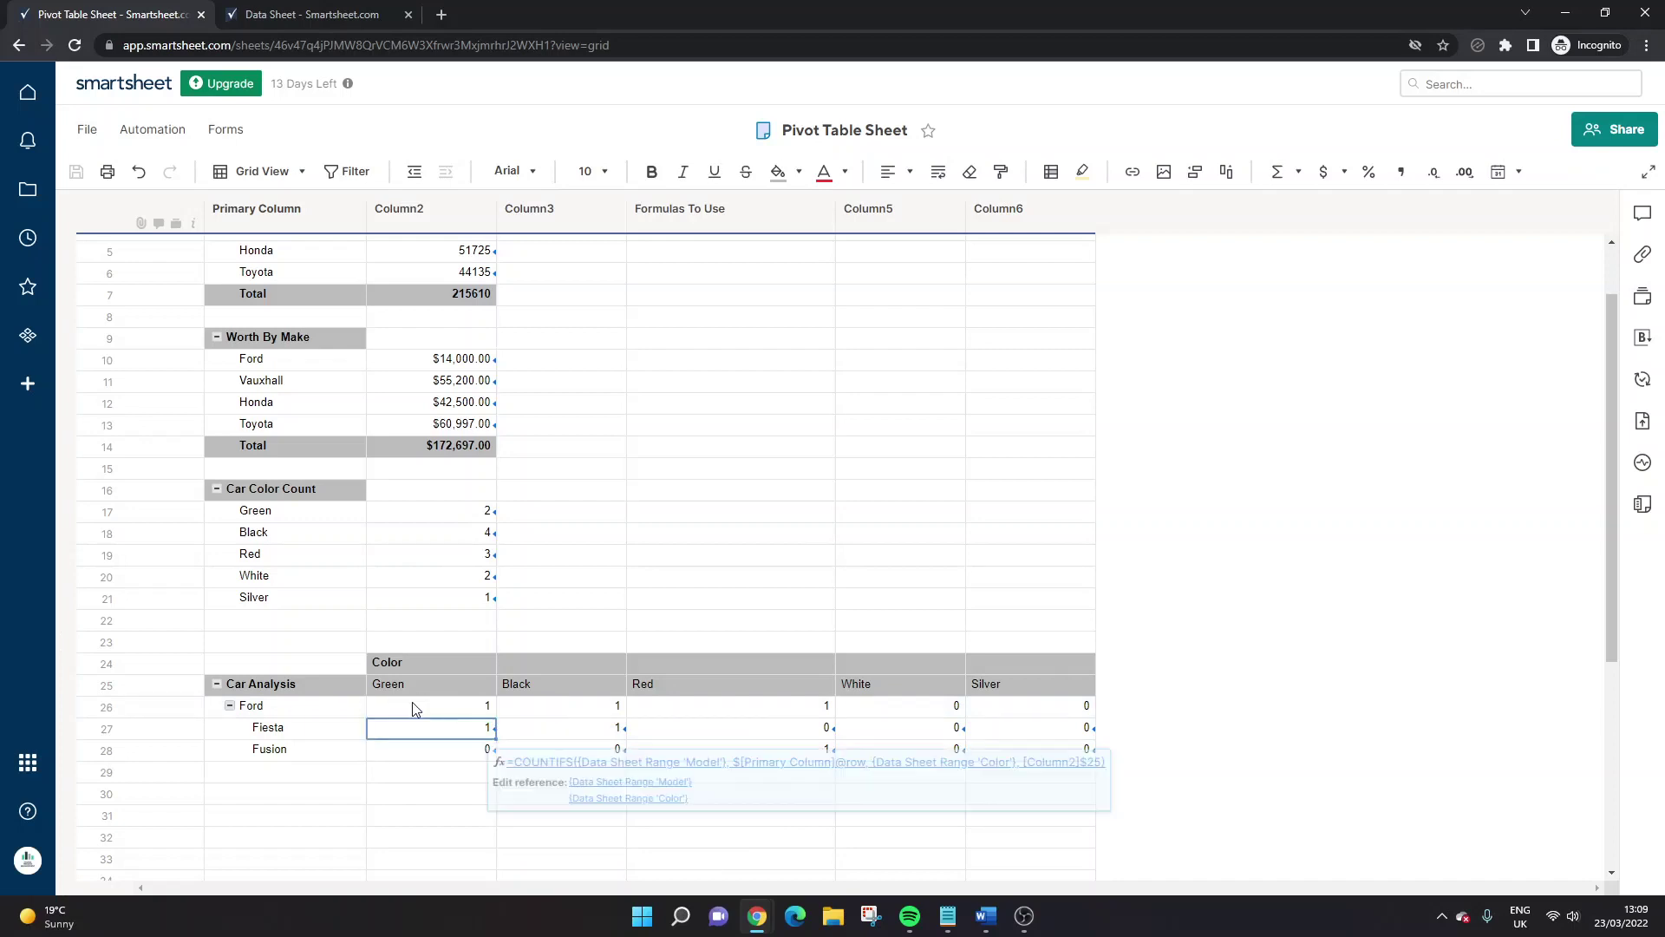
key(Escape)
- Clear Ford's Black–Silver totals and fill =SUM([Column2]27:[Column2]28) across them from Green
click(539, 706)
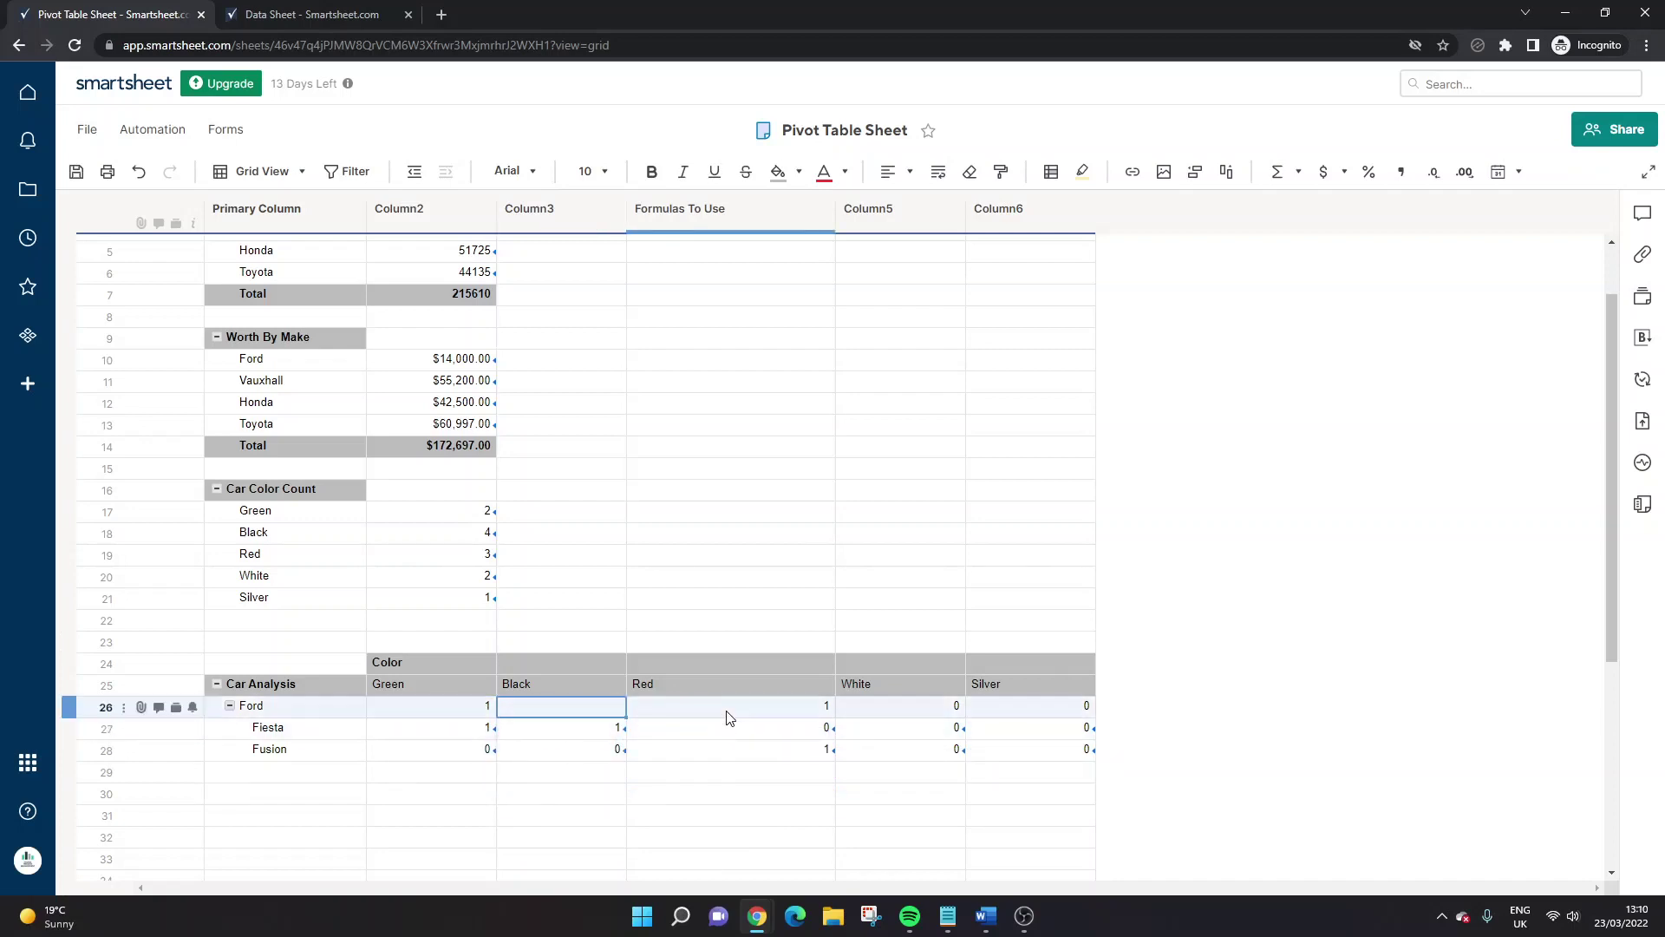
drag(572, 707, 1032, 707)
key(Delete)
click(481, 707)
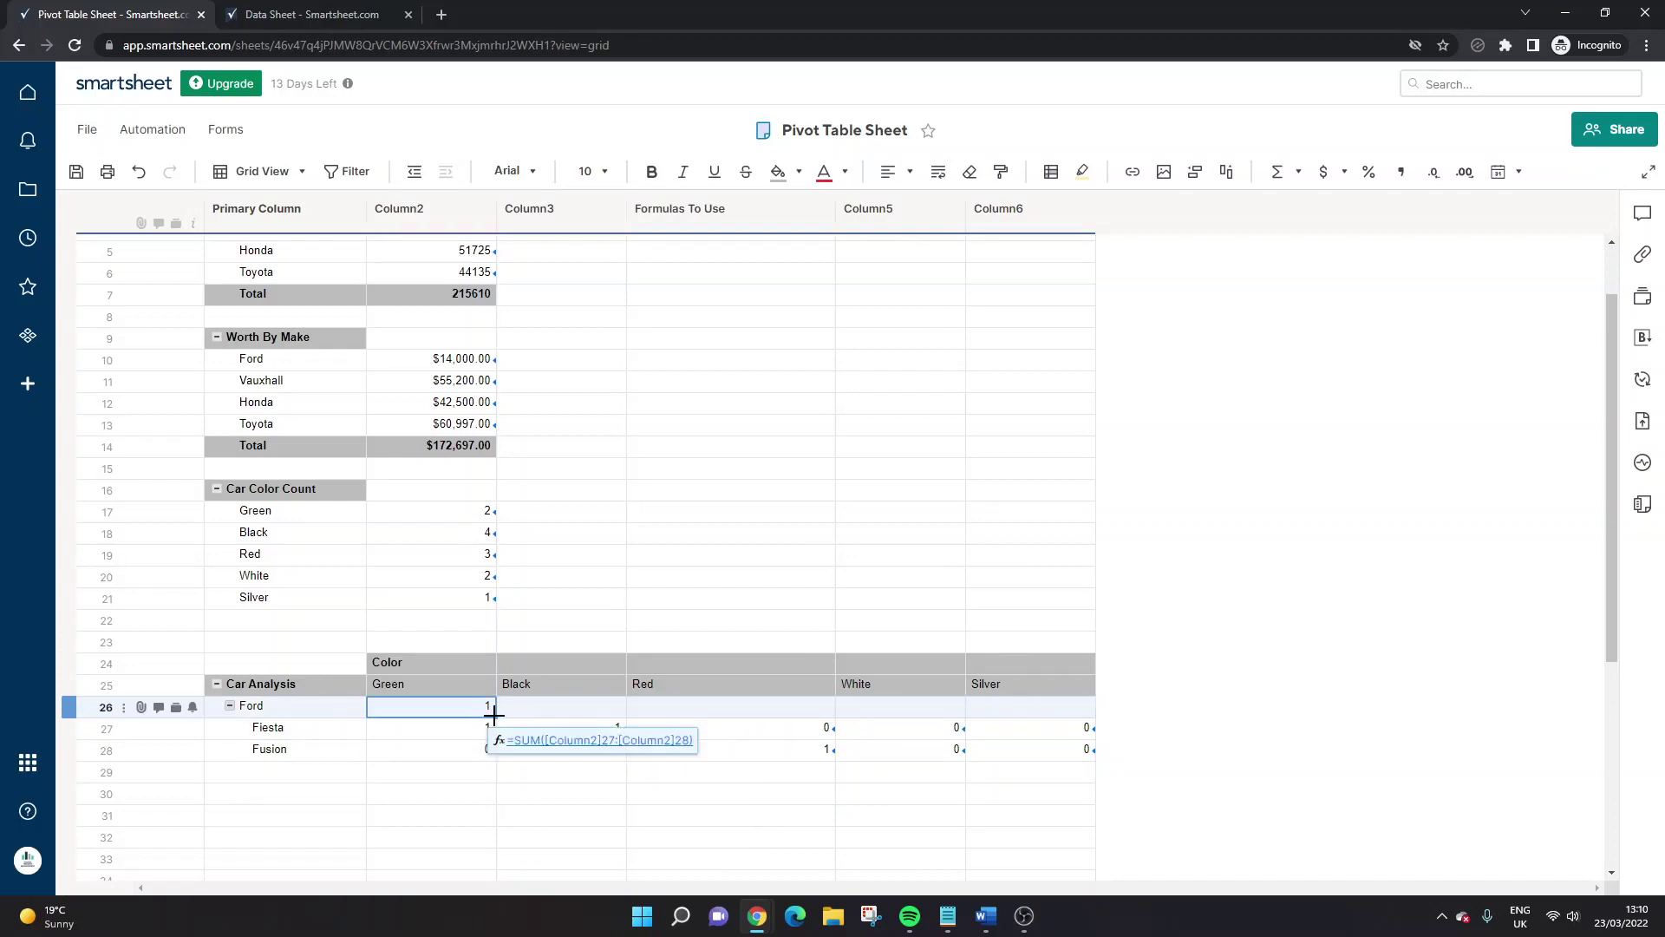
drag(496, 714, 995, 706)
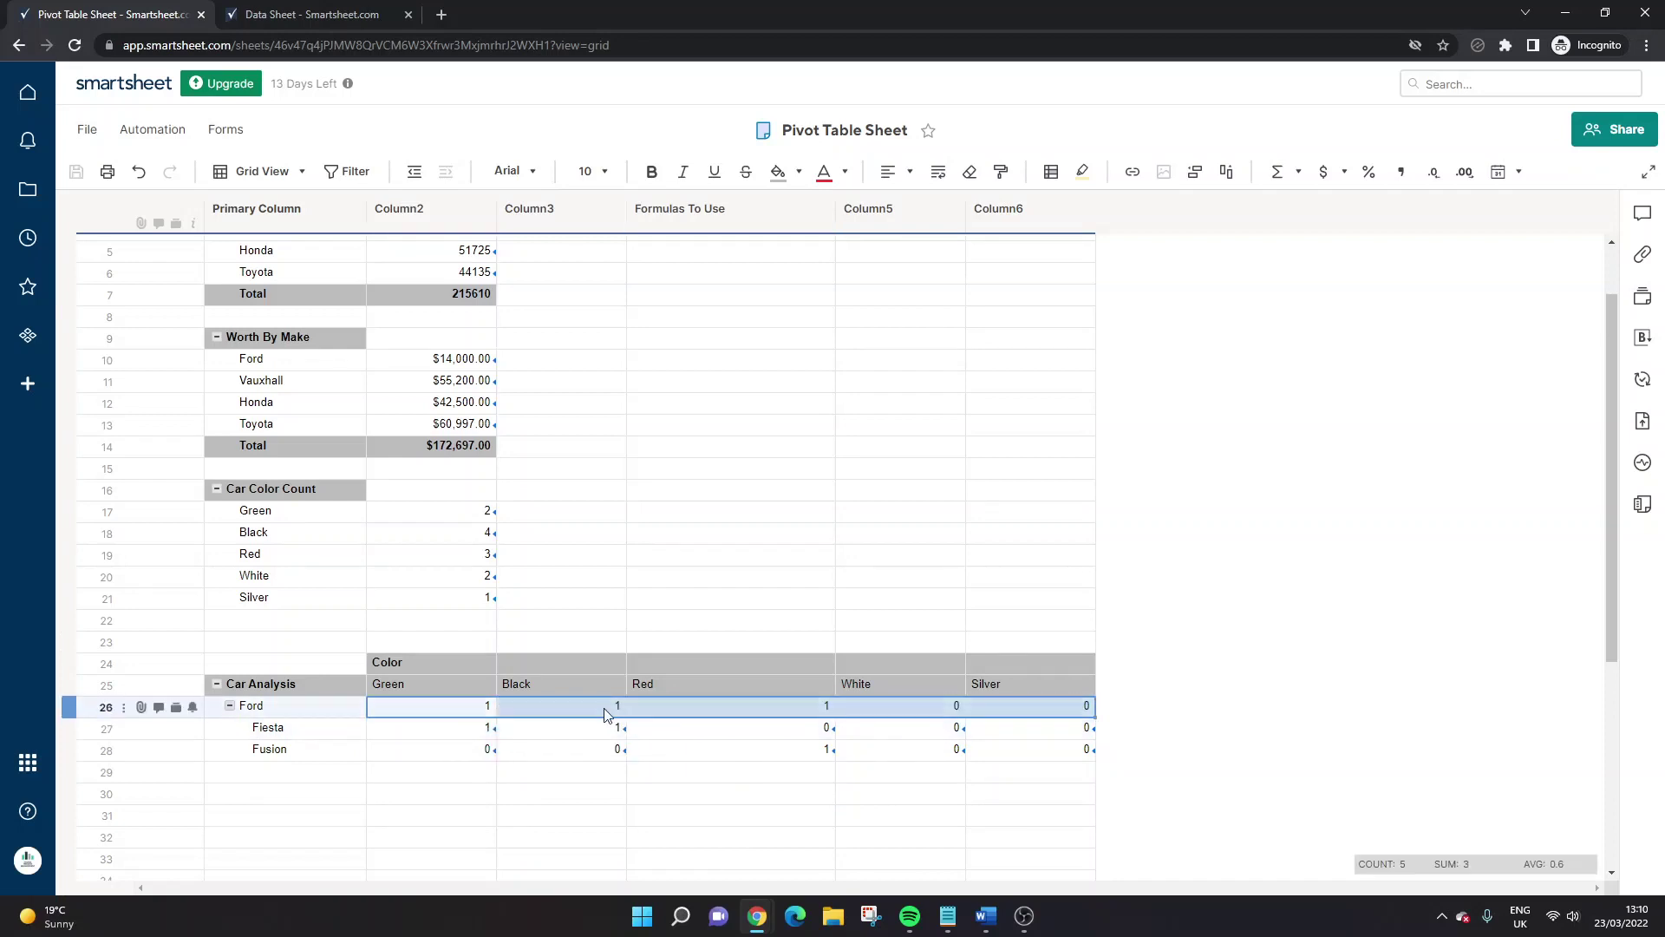
double_click(597, 706)
click(702, 708)
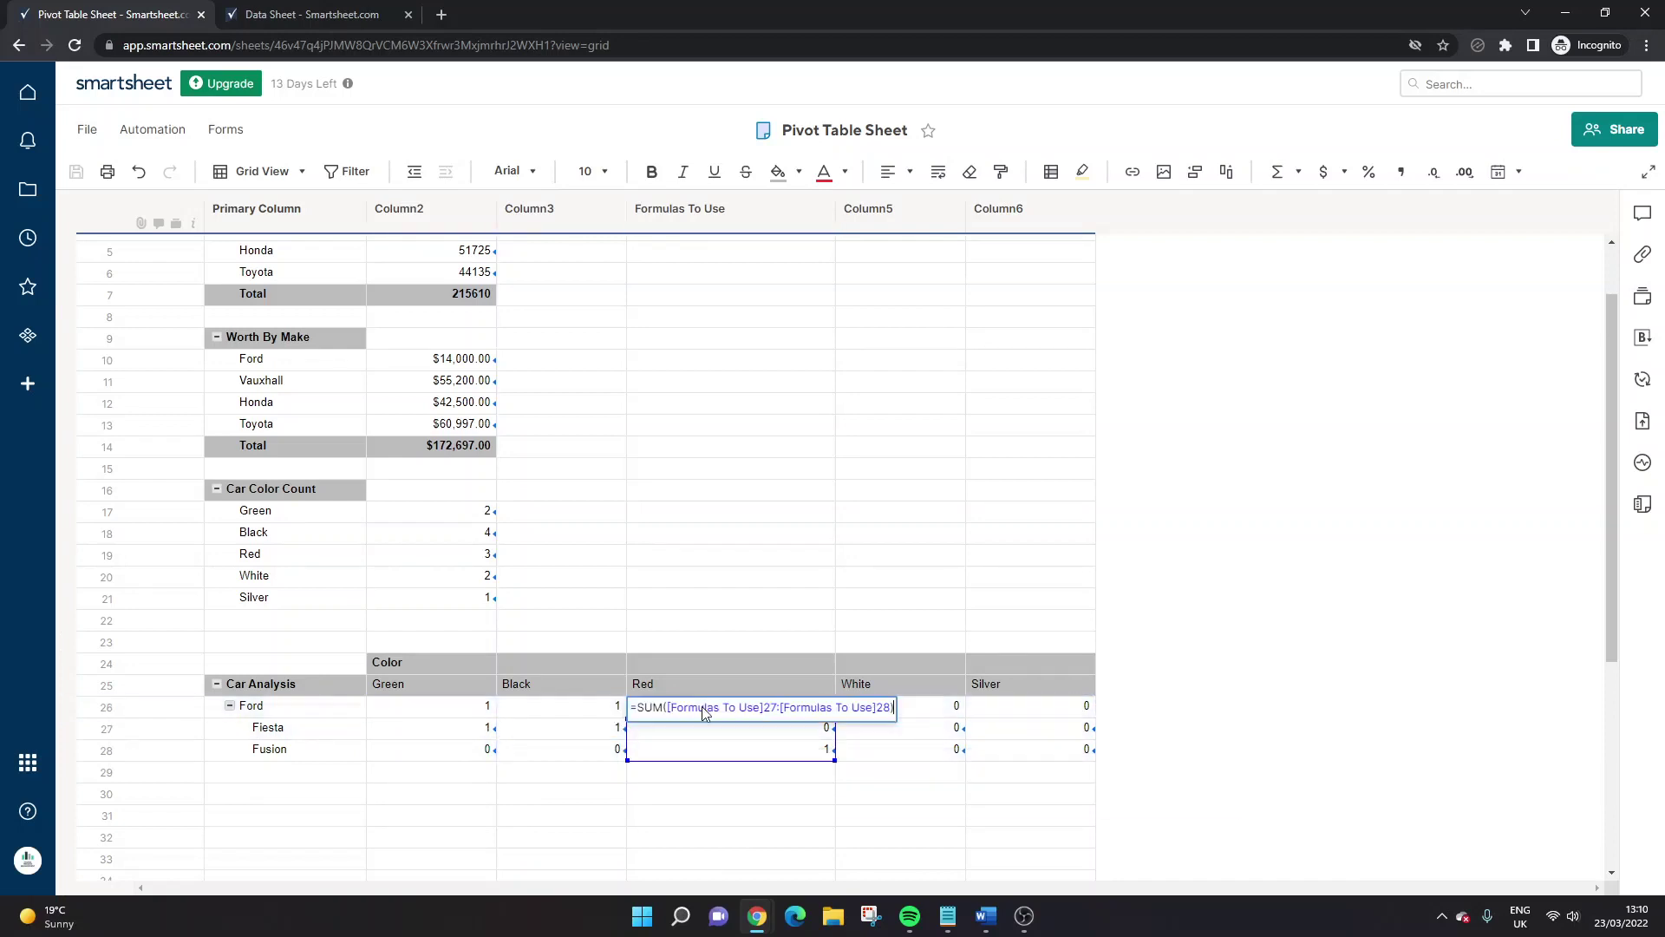
double_click(868, 706)
double_click(1030, 706)
click(1030, 726)
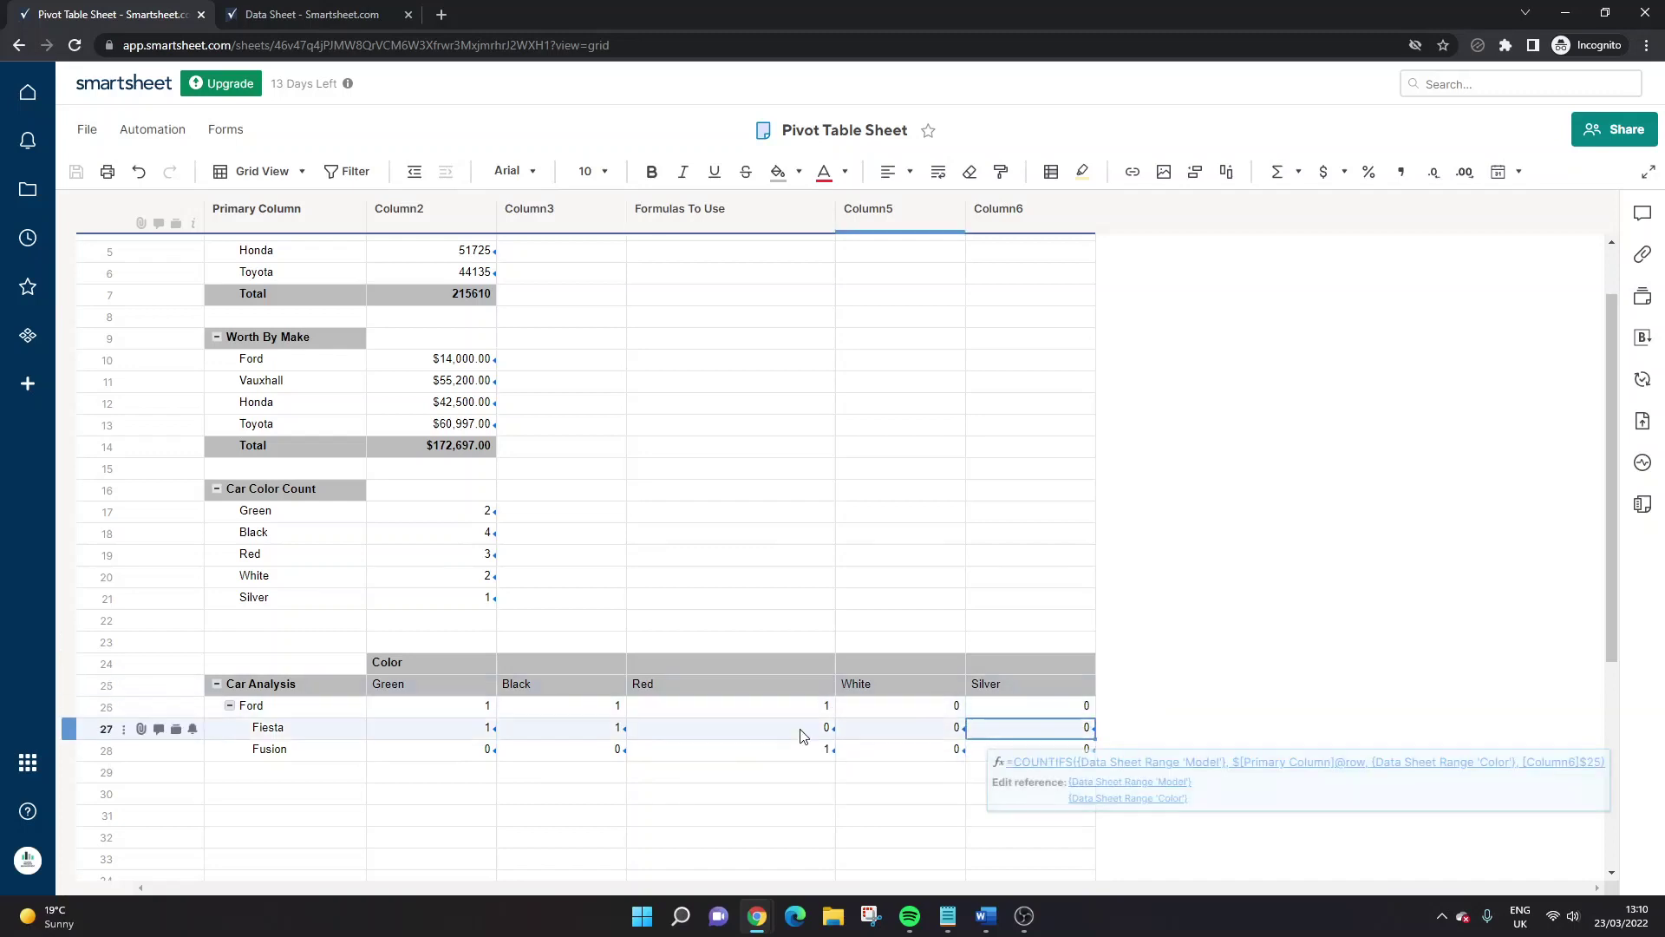
- Edit the Fiesta Green COUNTIFS formula and fill it down into Fusion's Green cell
double_click(415, 727)
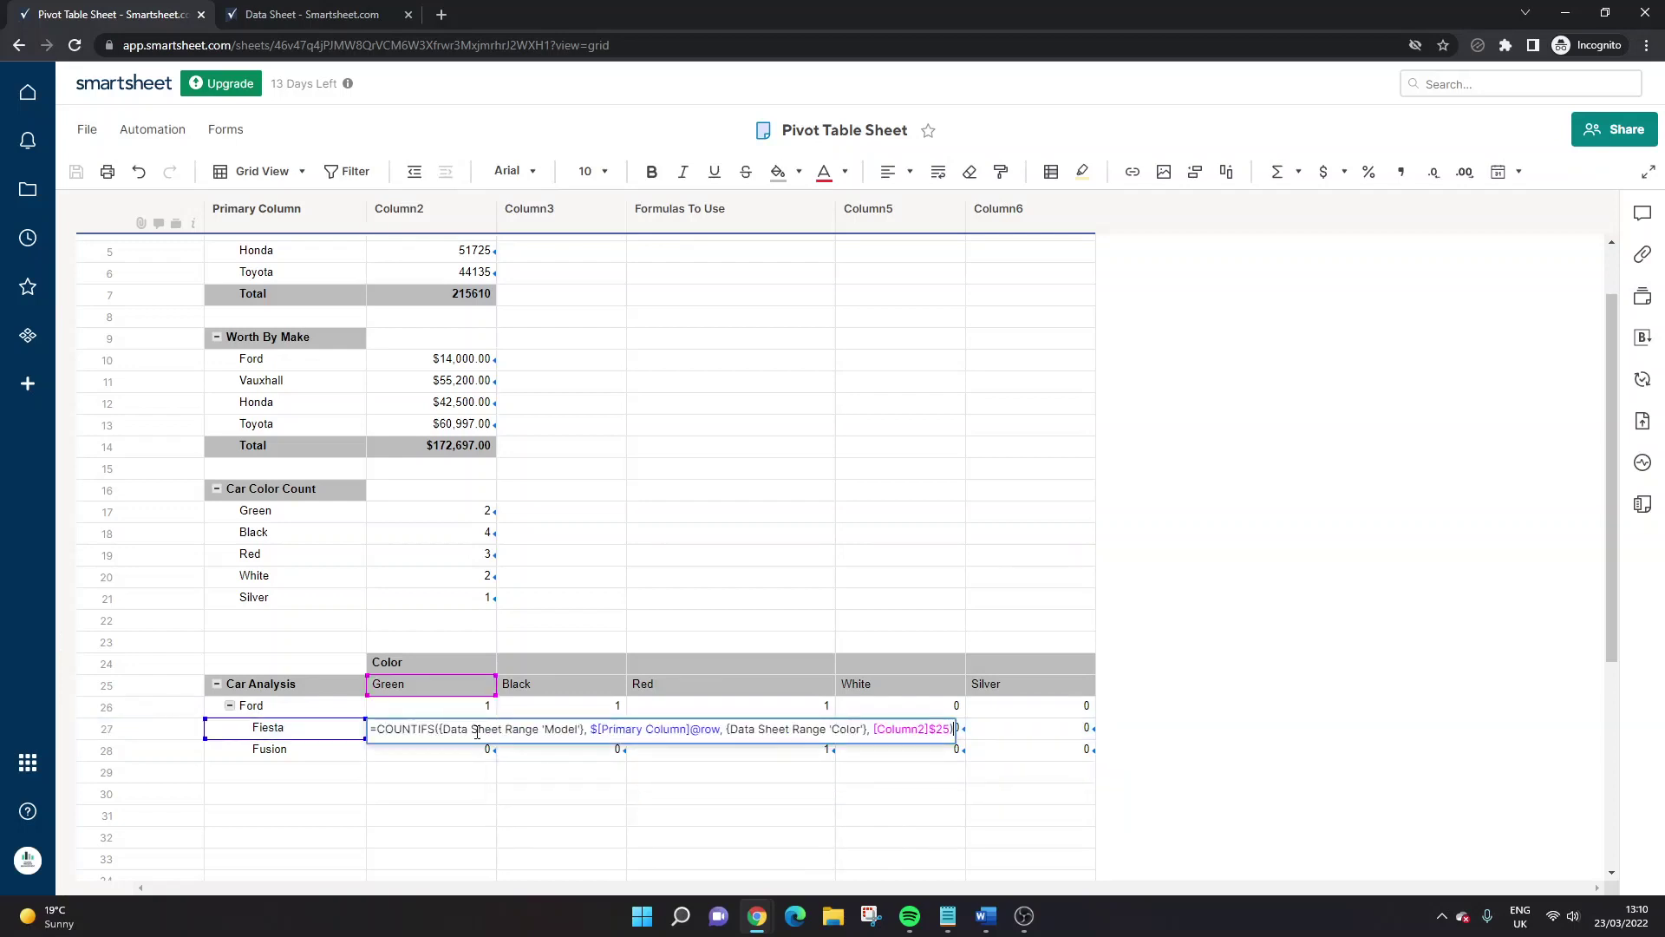
click(597, 730)
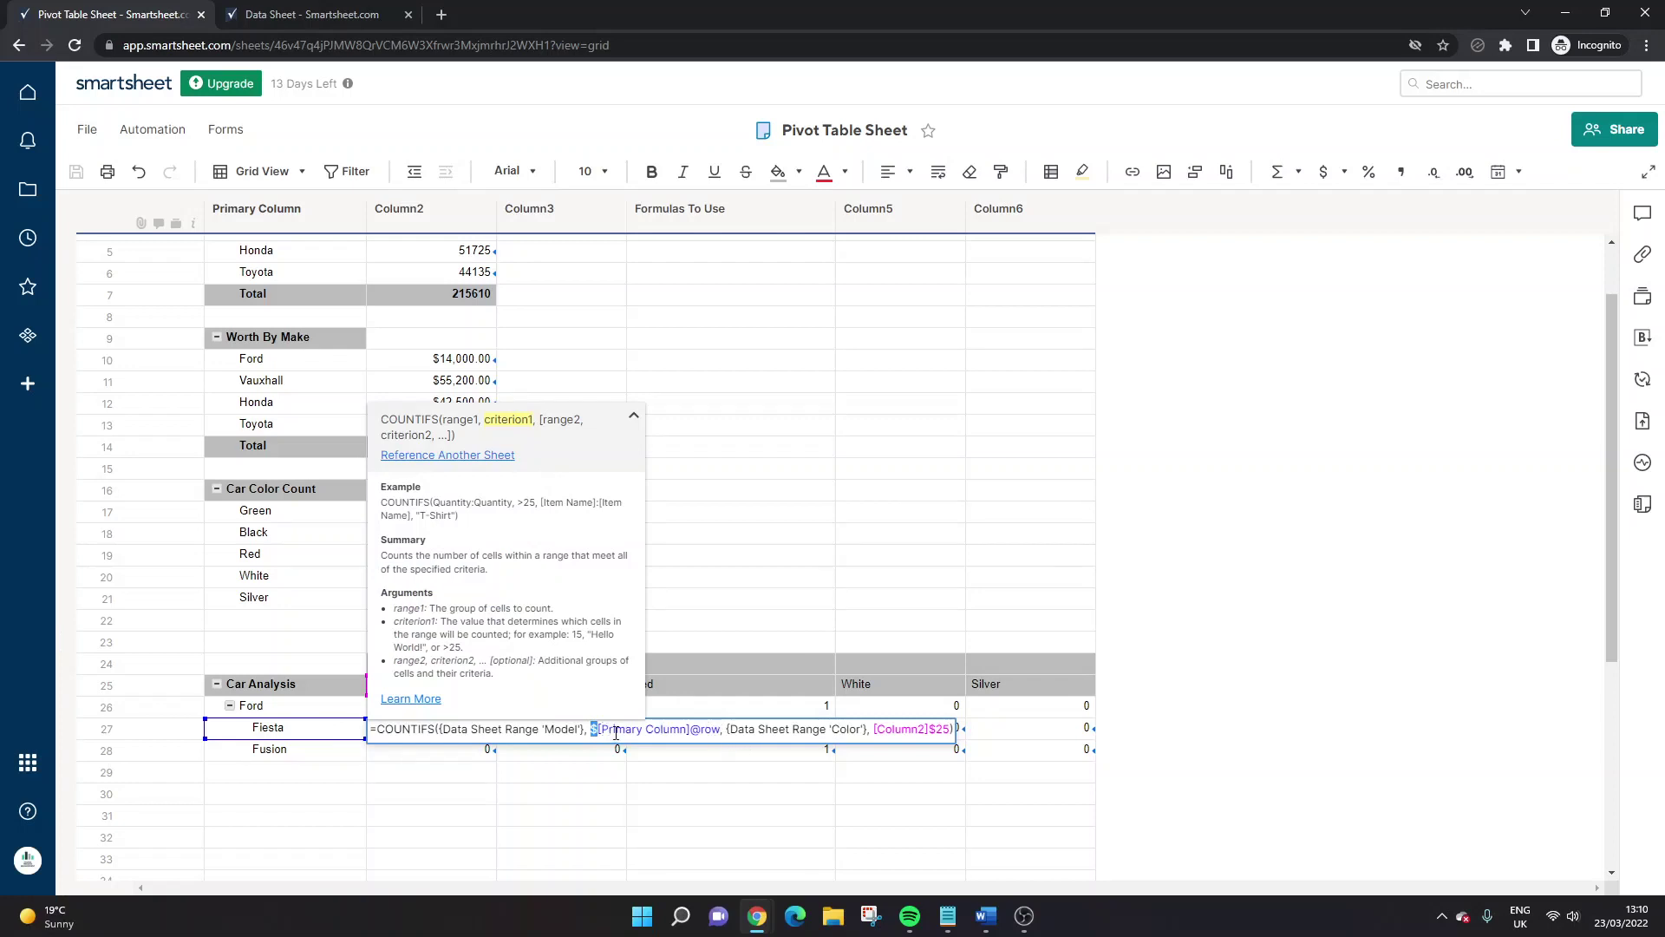
key(Return)
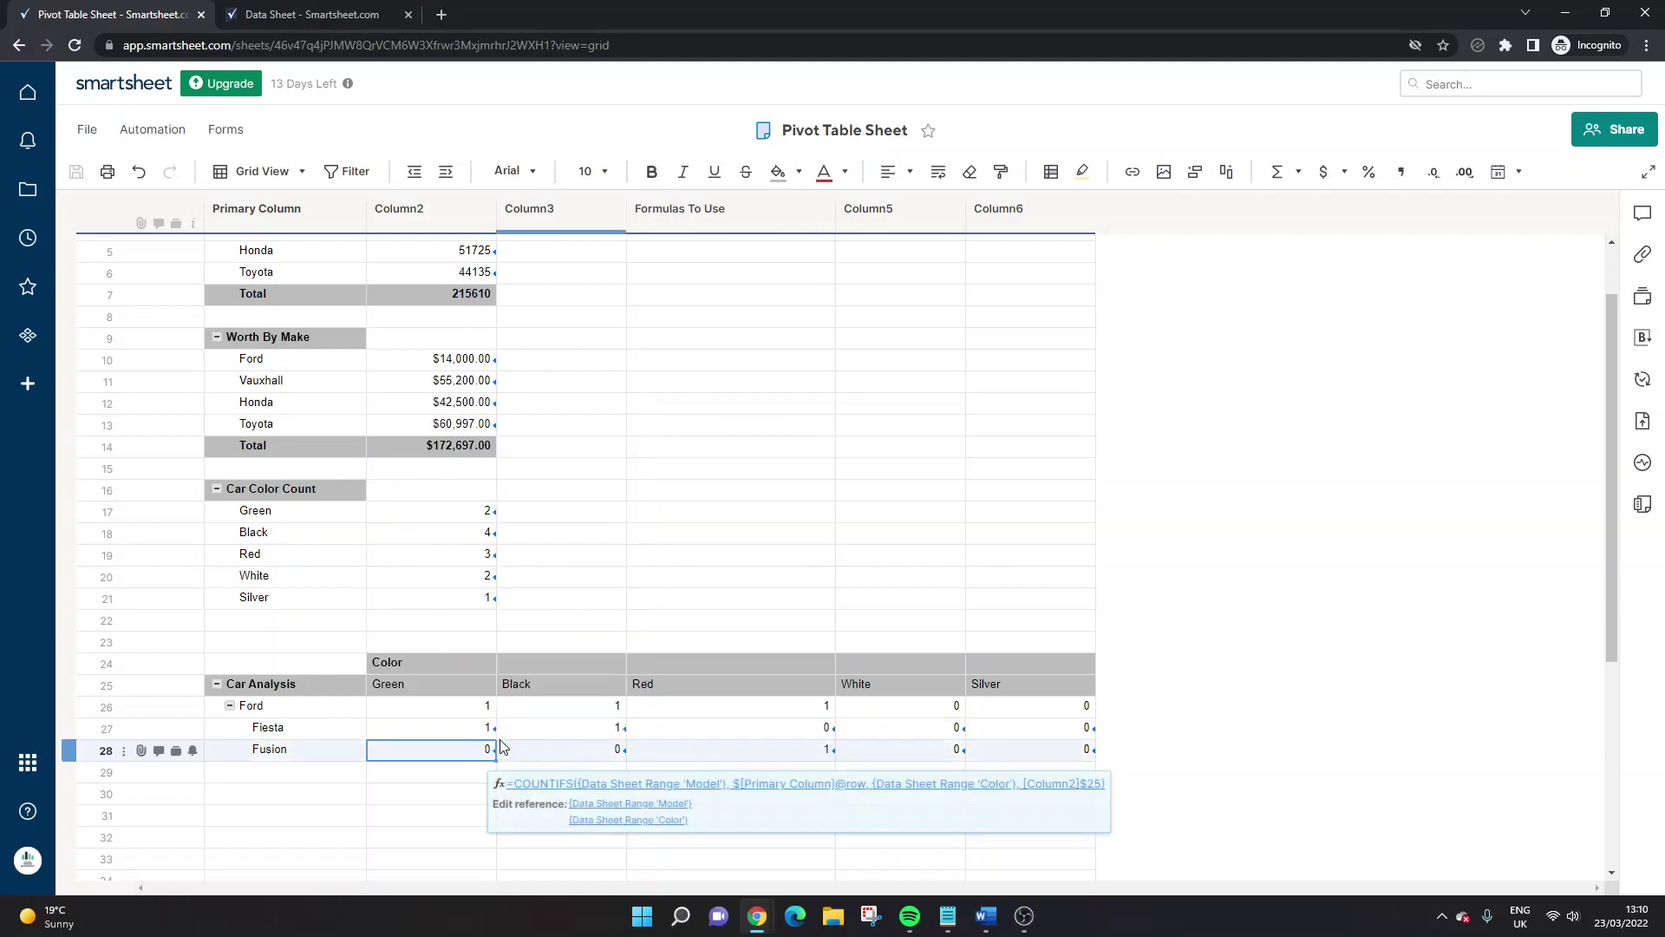
click(490, 732)
drag(497, 736, 487, 754)
double_click(478, 753)
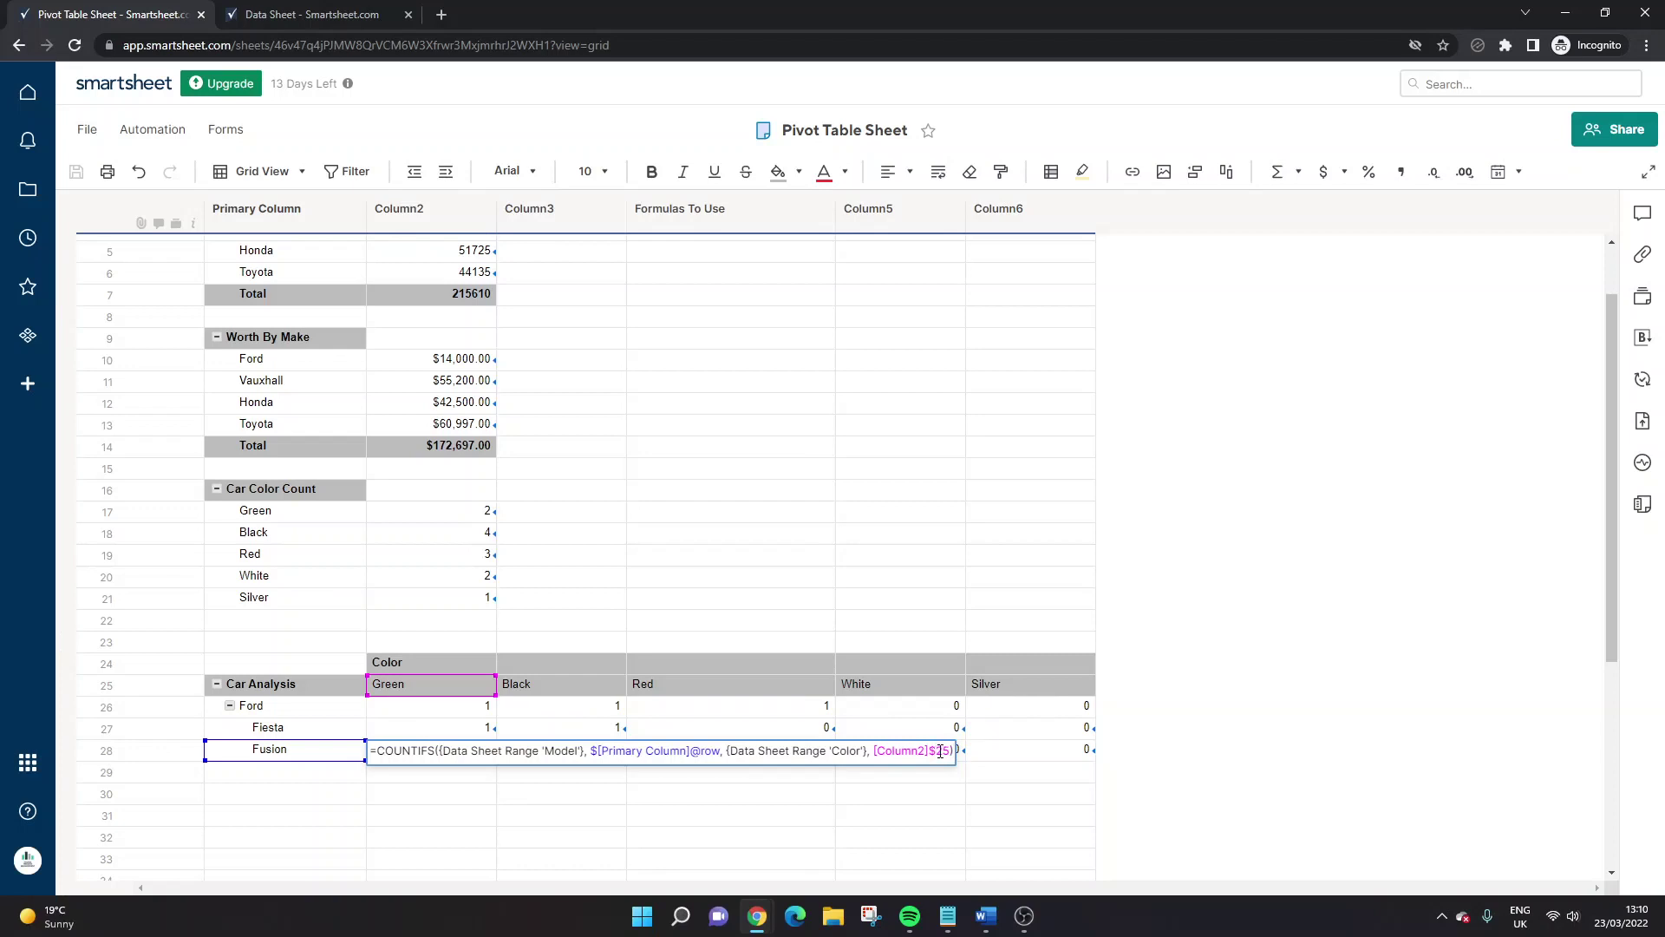
key(Return)
click(480, 751)
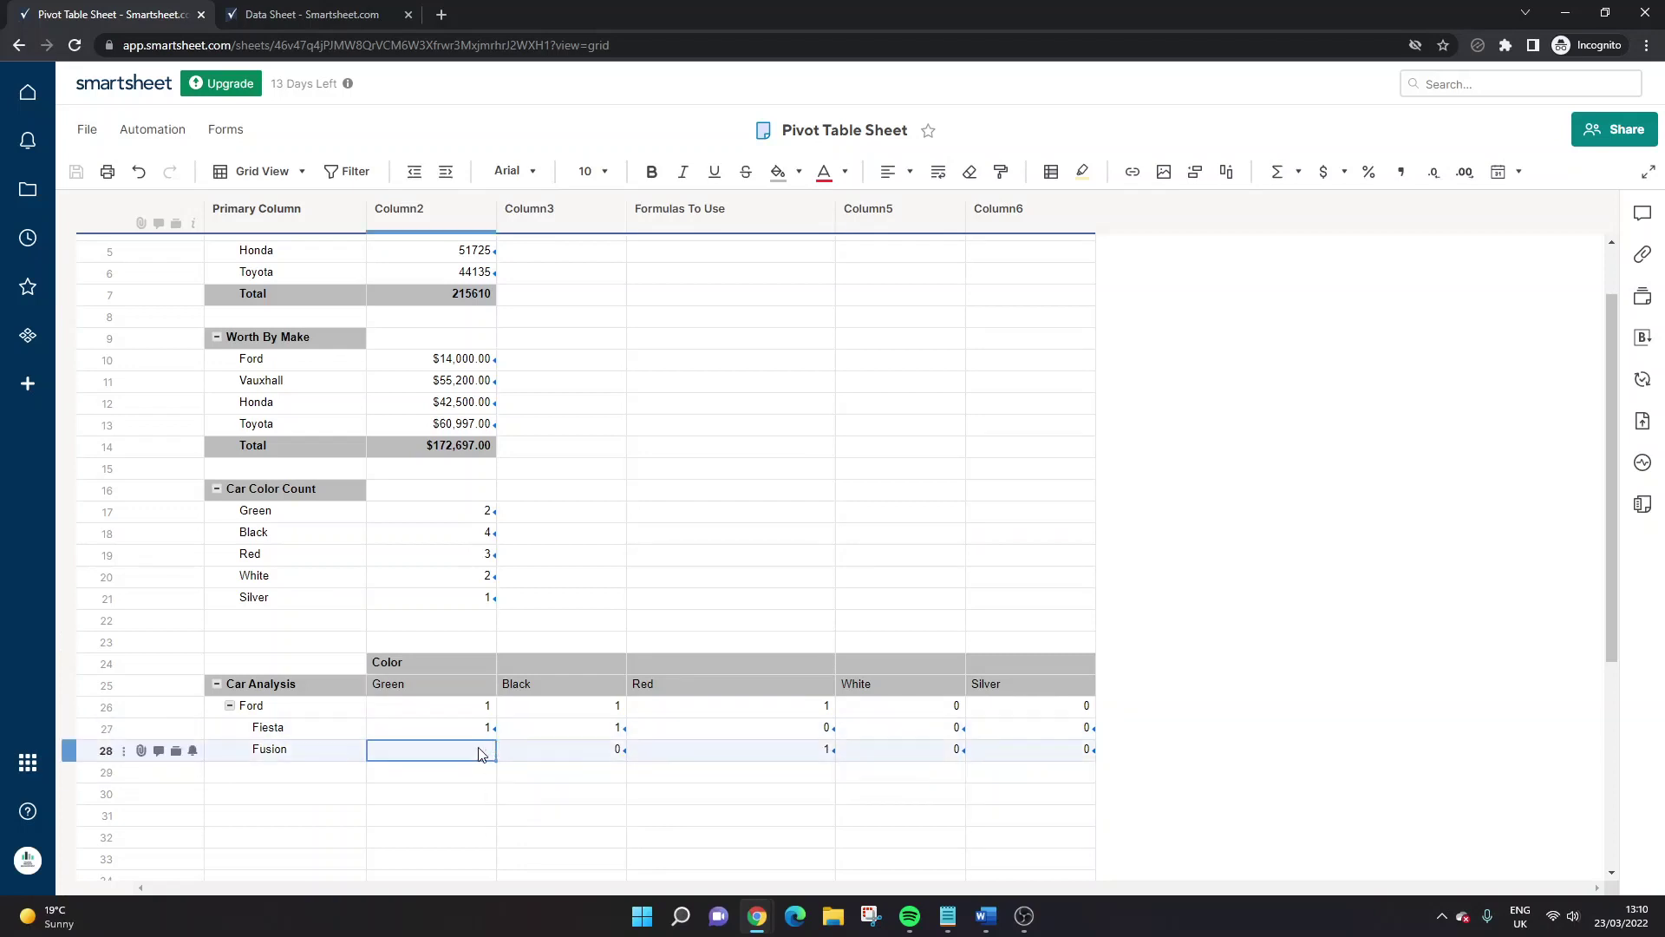
- Revise the Fiesta Green COUNTIFS and repoint Fusion's formula to the row 25 Green header
double_click(484, 730)
click(598, 728)
key(BackSpace)
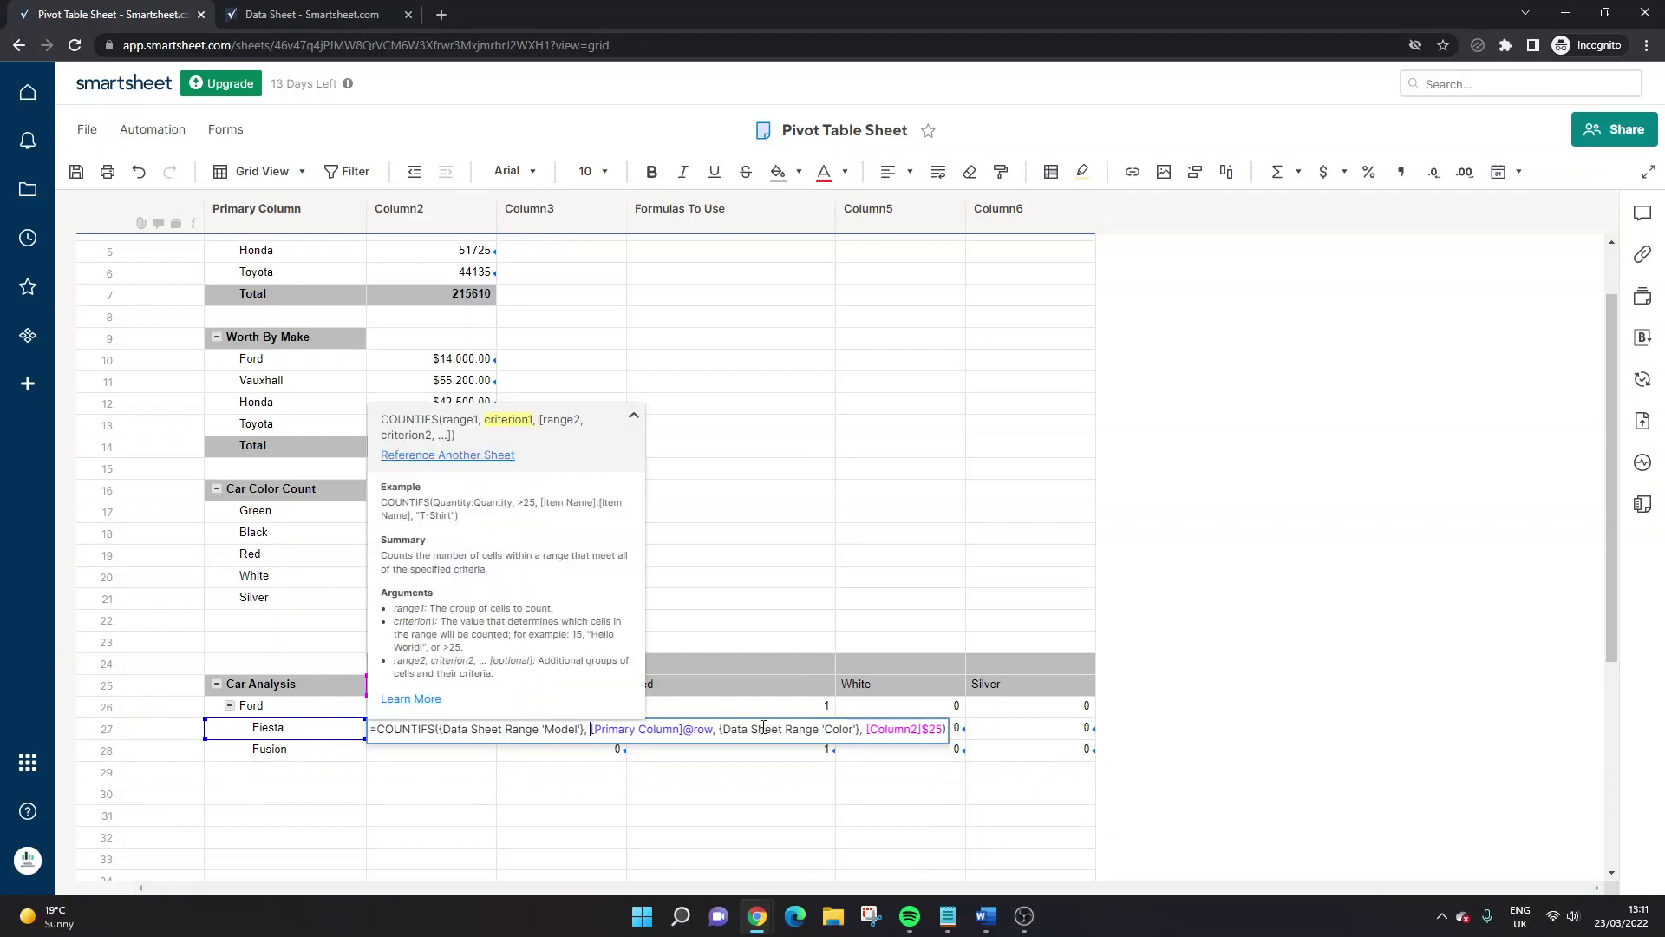
key(Return)
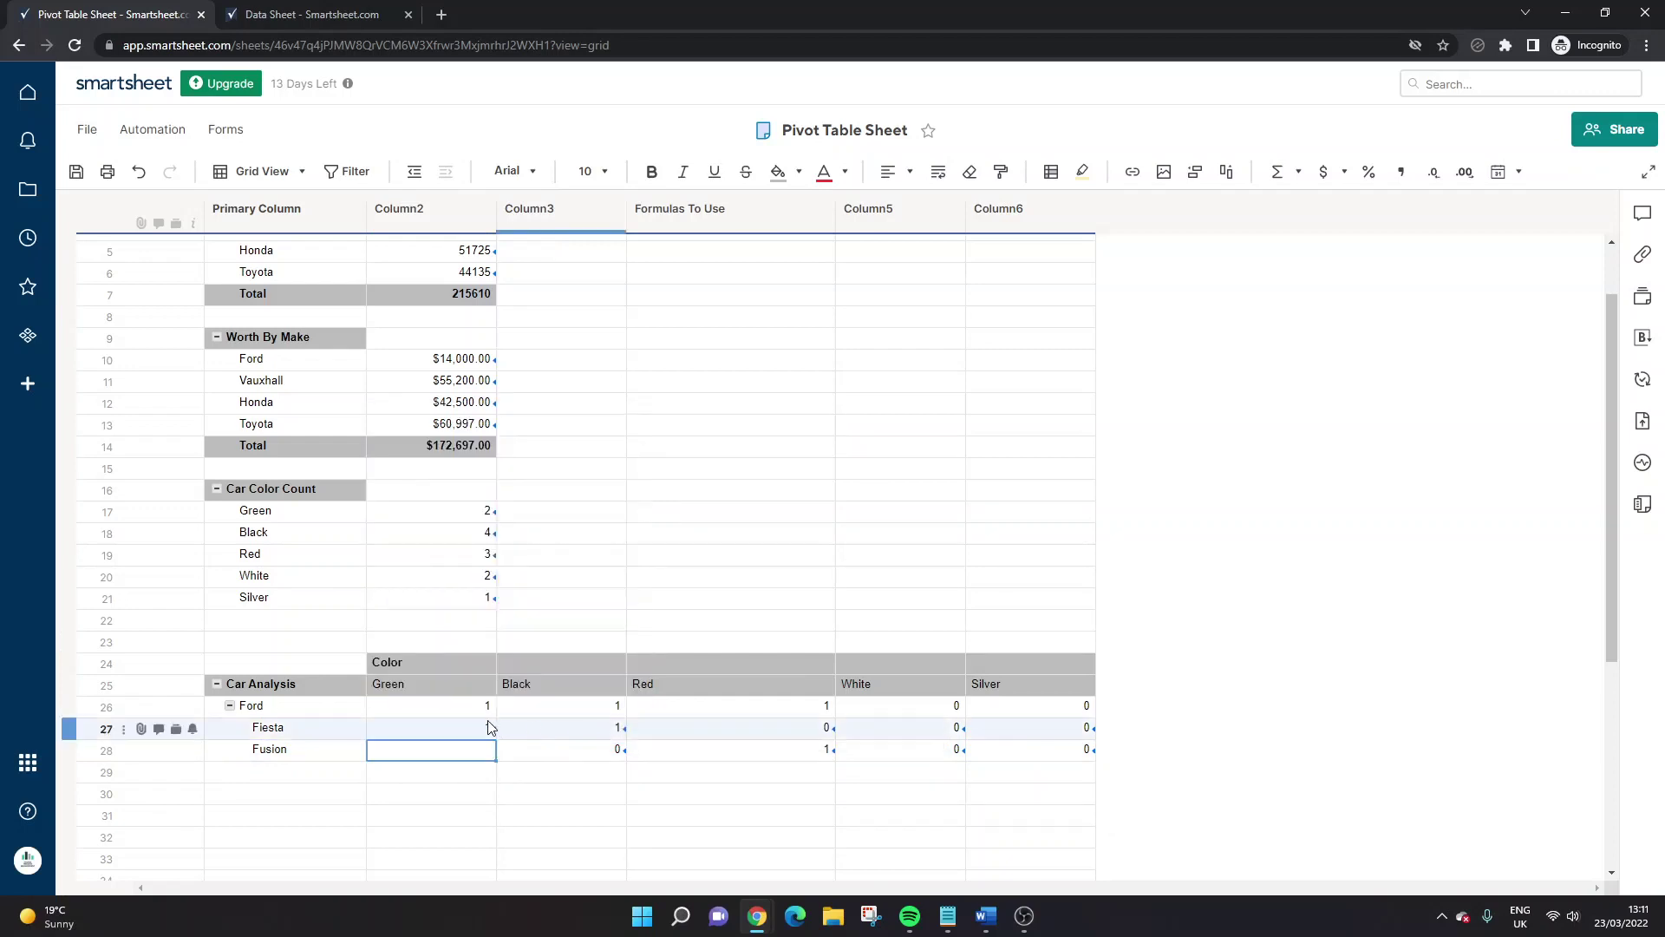
drag(494, 737, 495, 750)
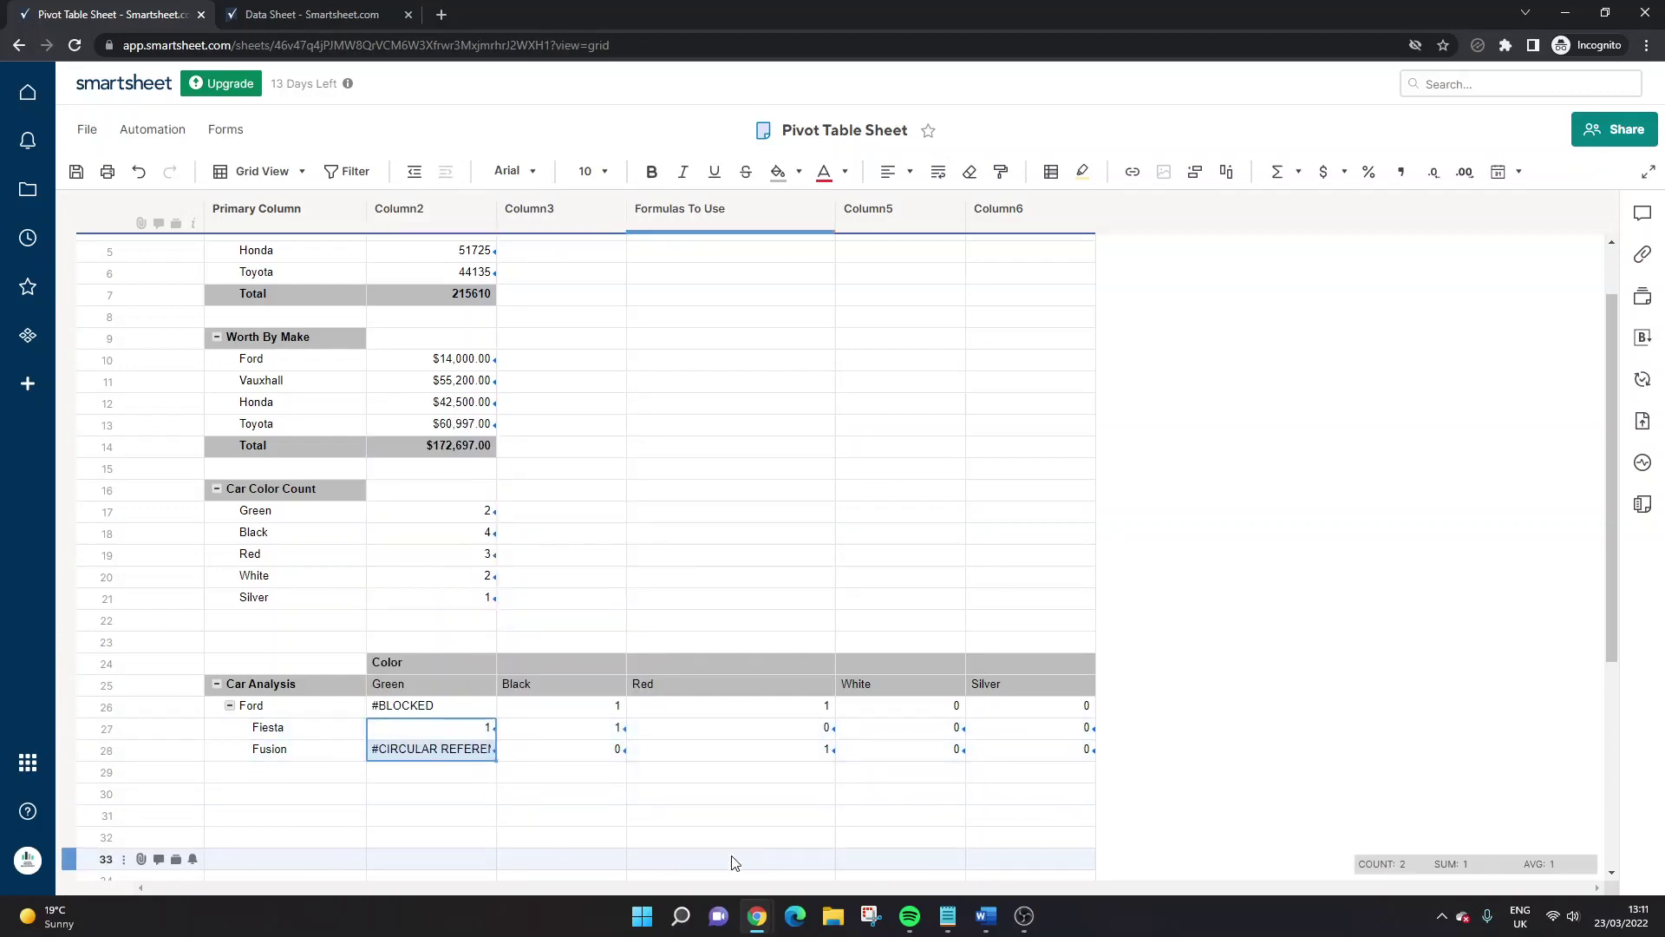
double_click(422, 751)
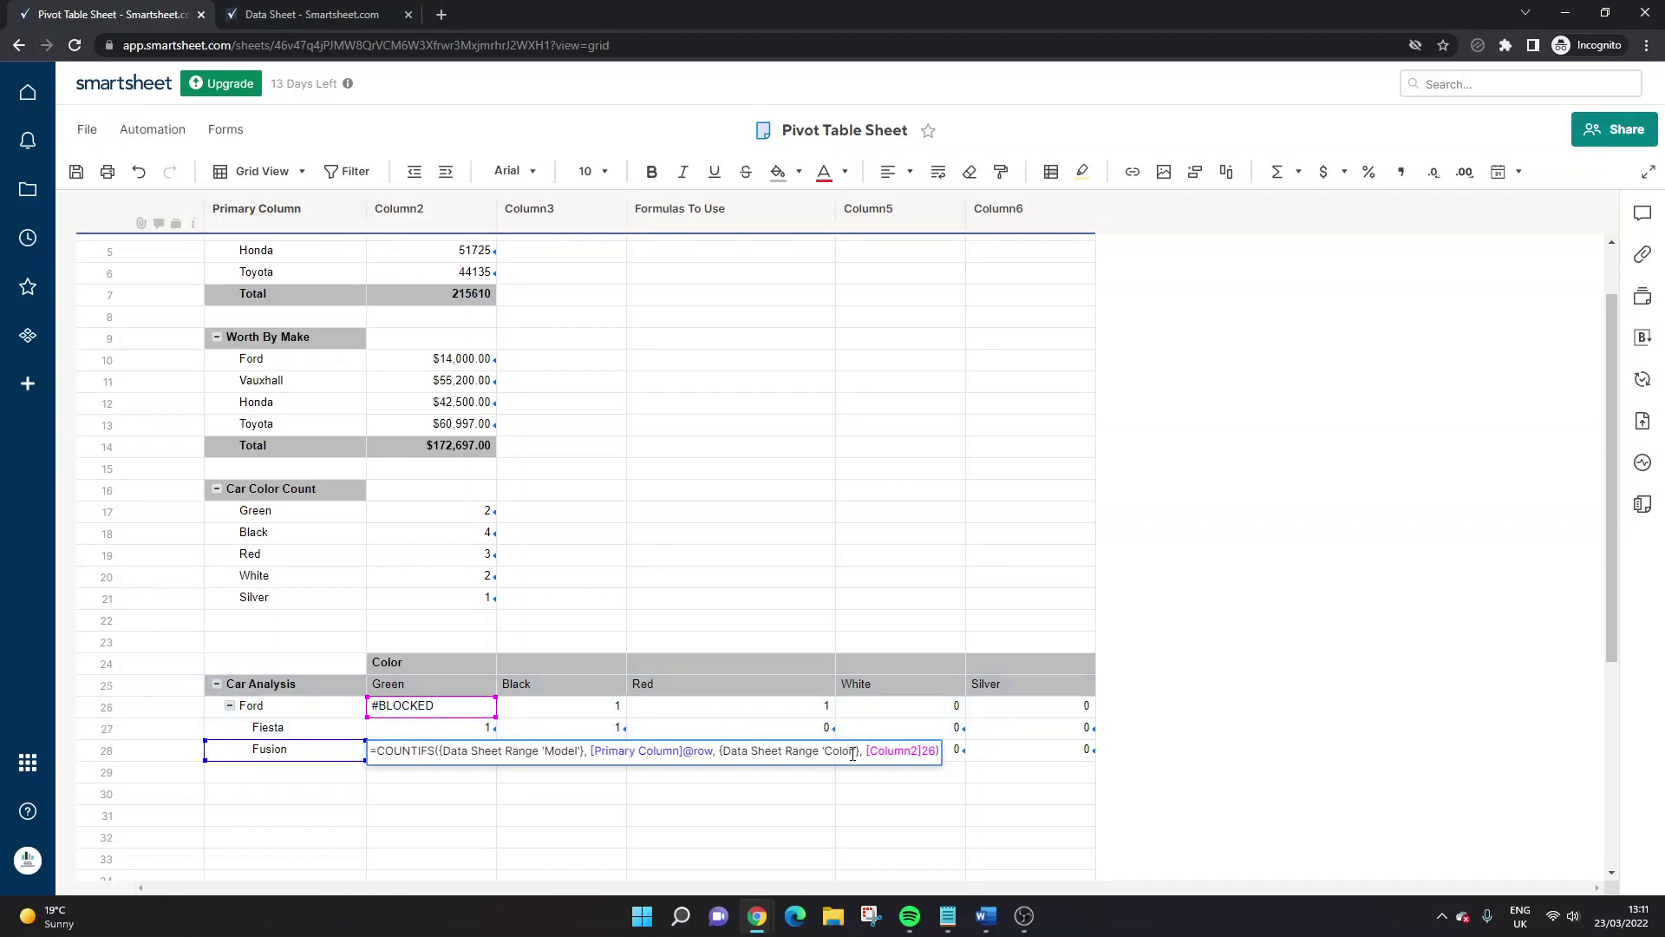
drag(867, 753, 938, 752)
key(BackSpace)
click(685, 684)
click(424, 684)
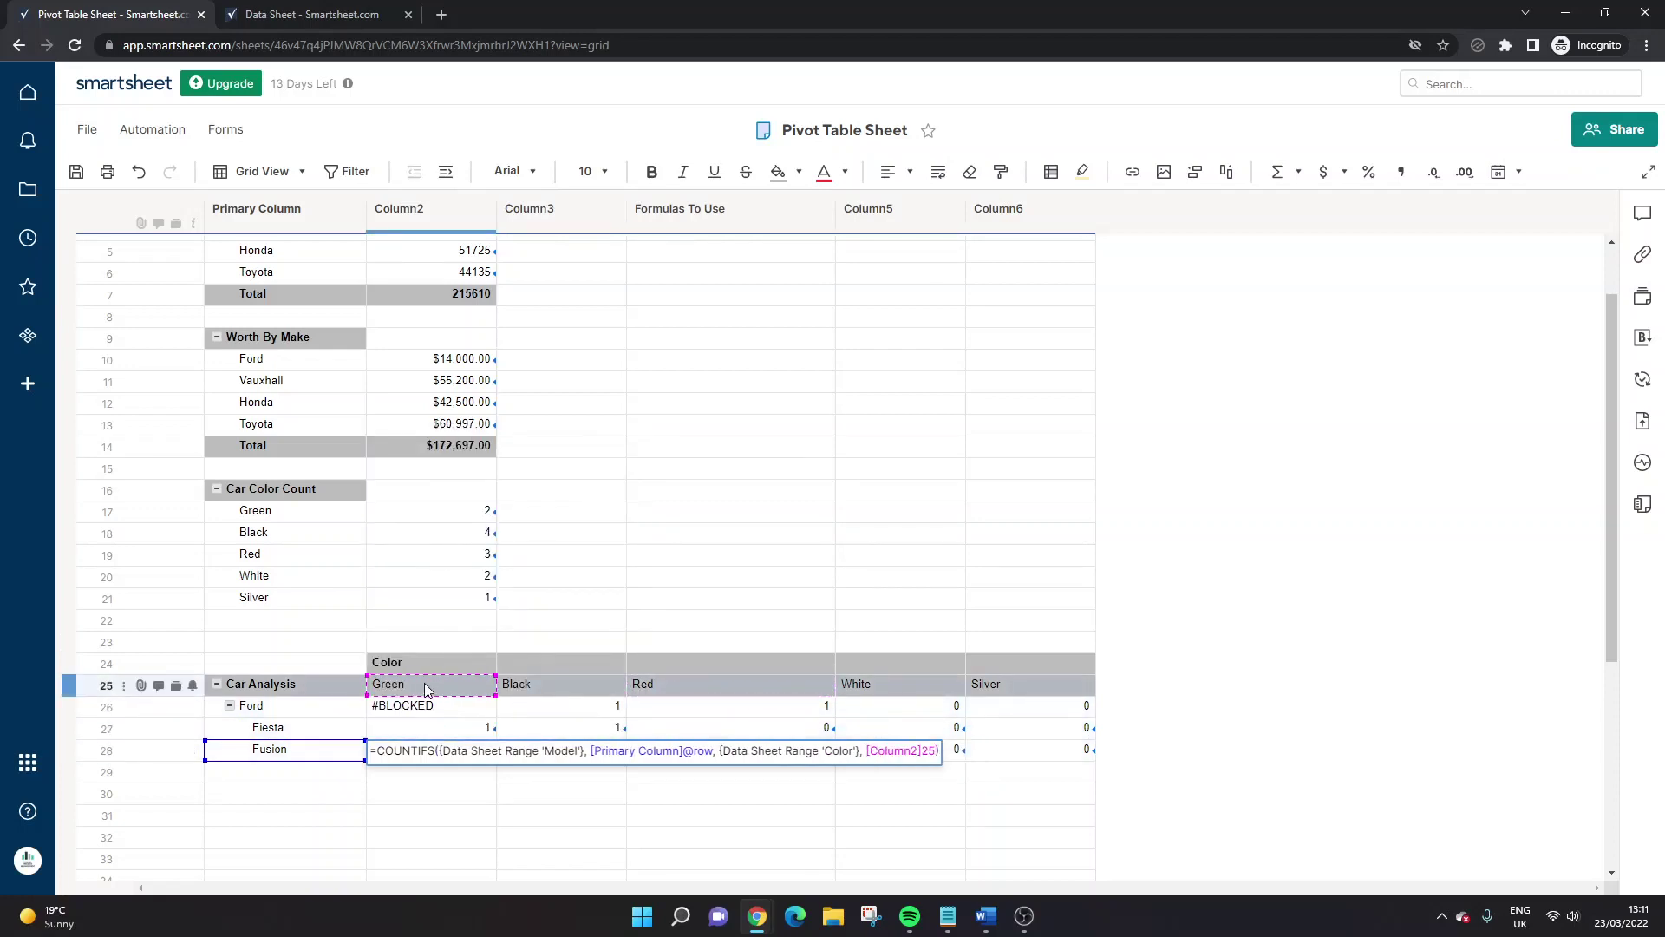
key(Return)
double_click(483, 751)
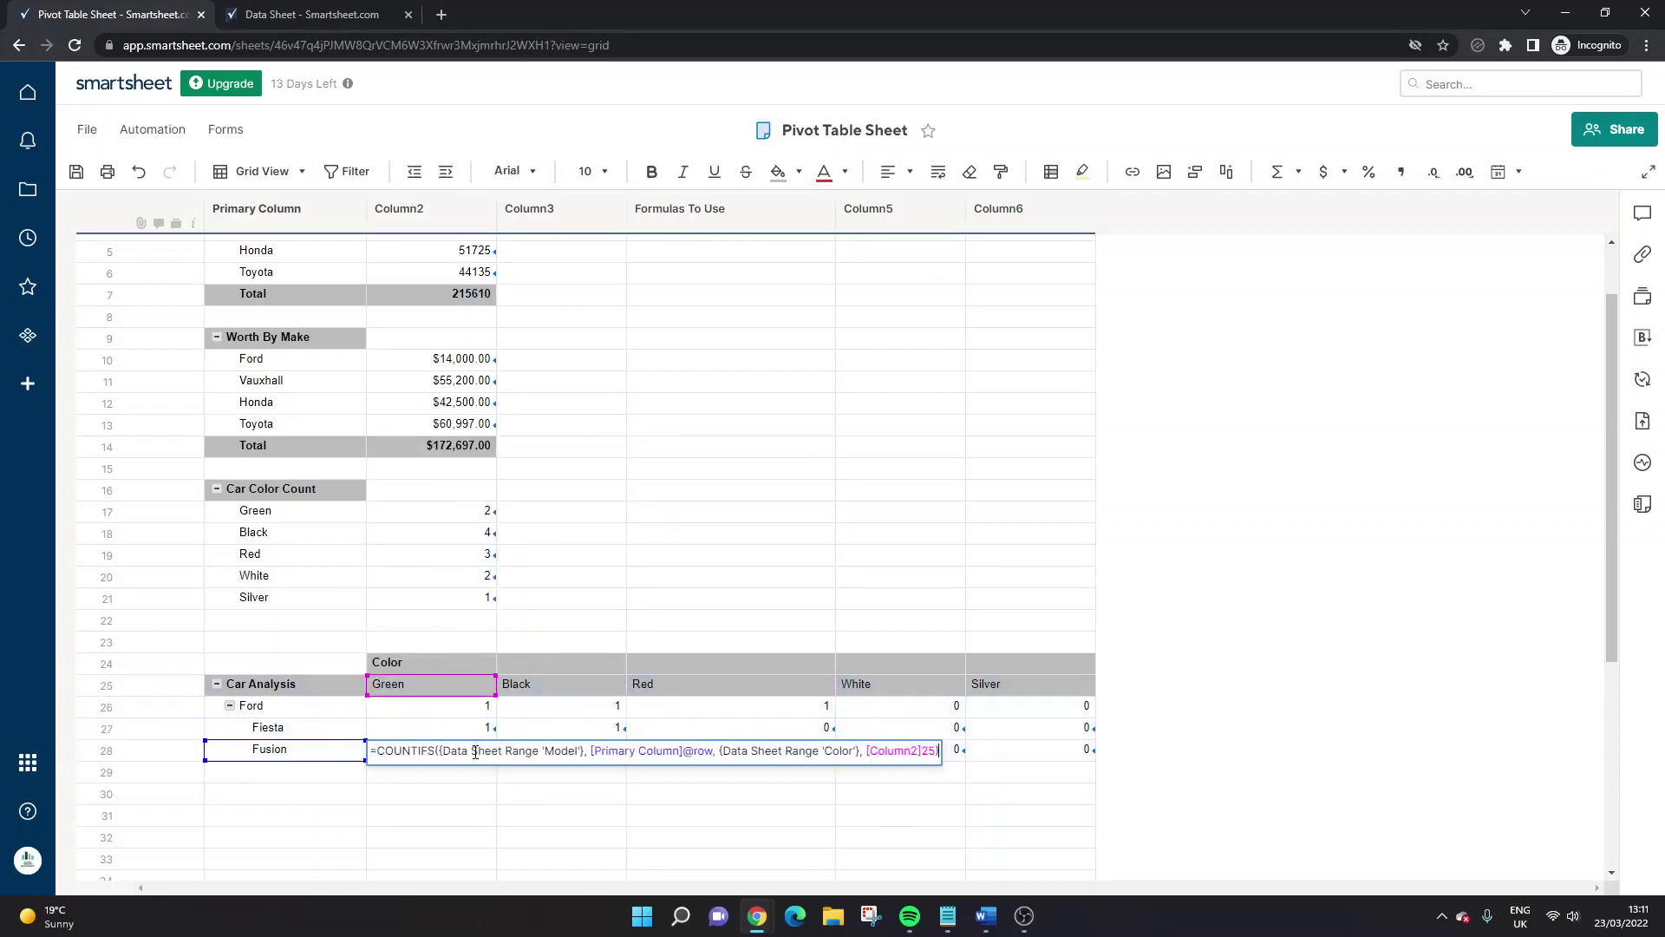
key(Return)
- Adjust the $ anchor before [Primary Column] in the Fiesta formula and select both Green formulas
double_click(468, 731)
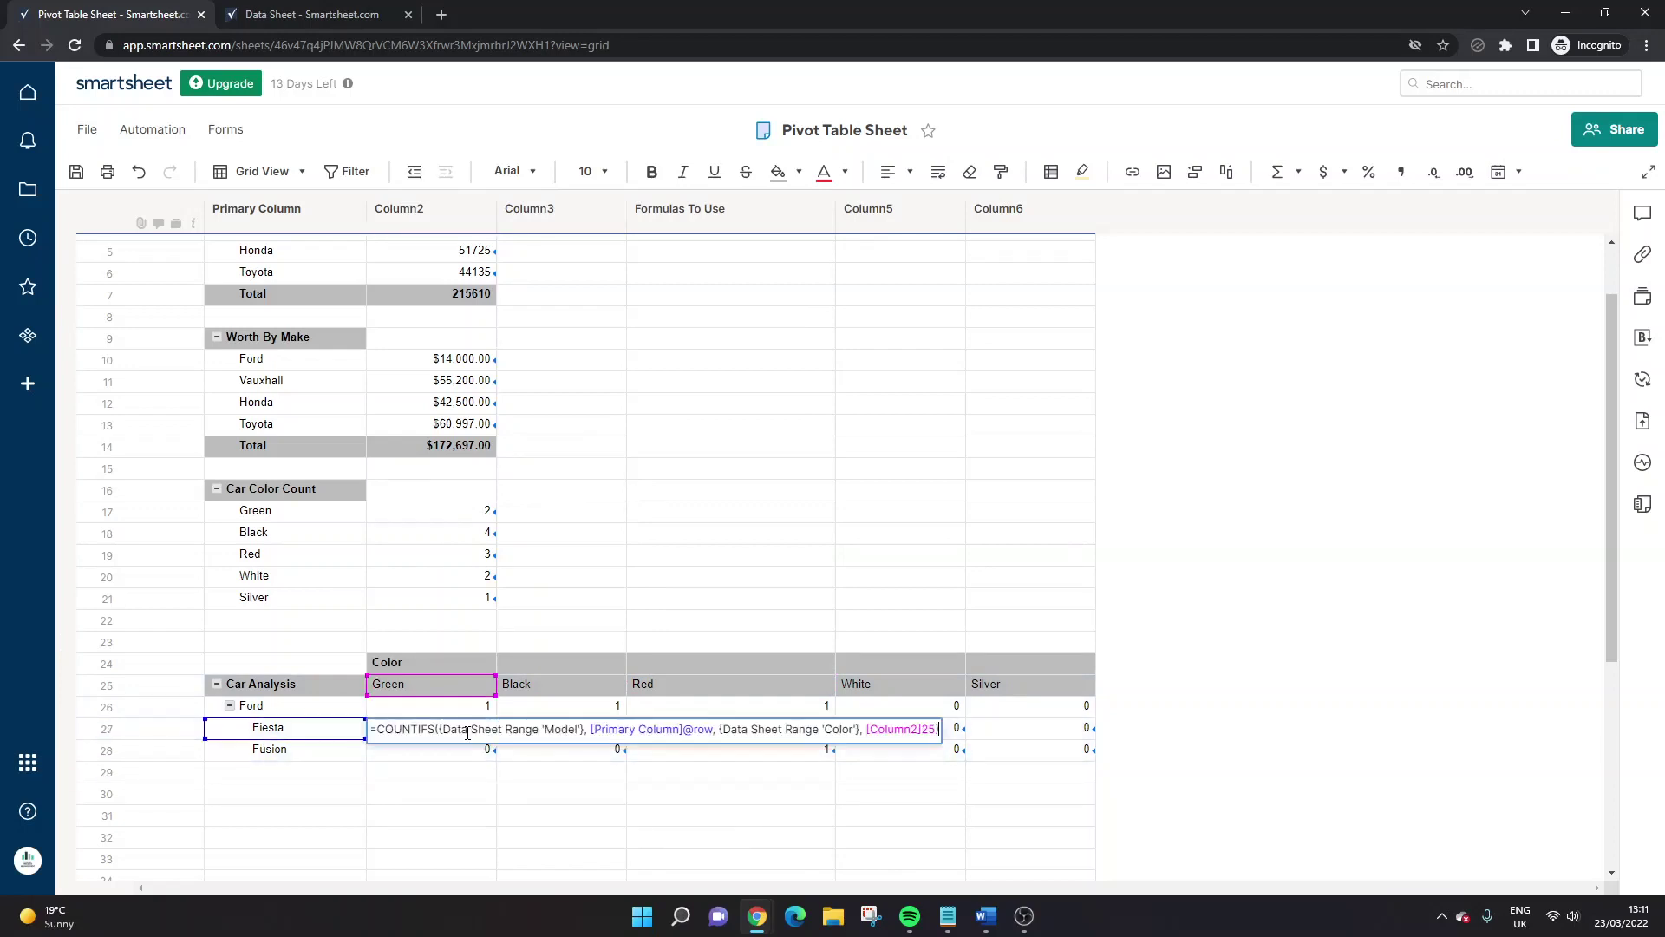
click(594, 728)
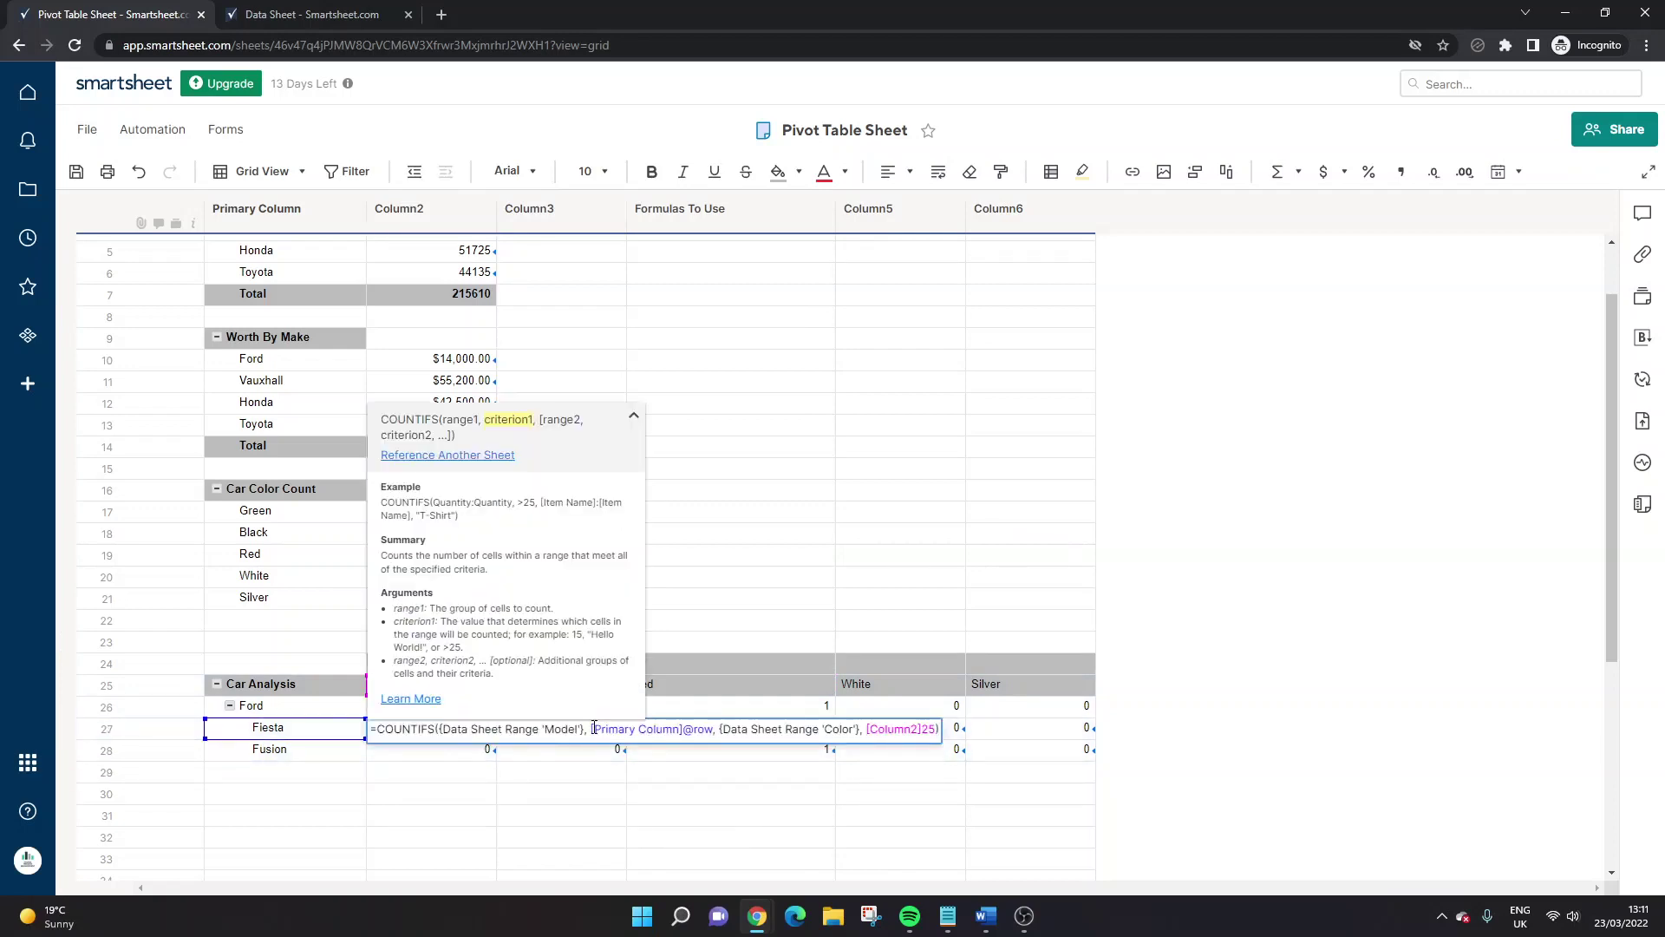
key(Return)
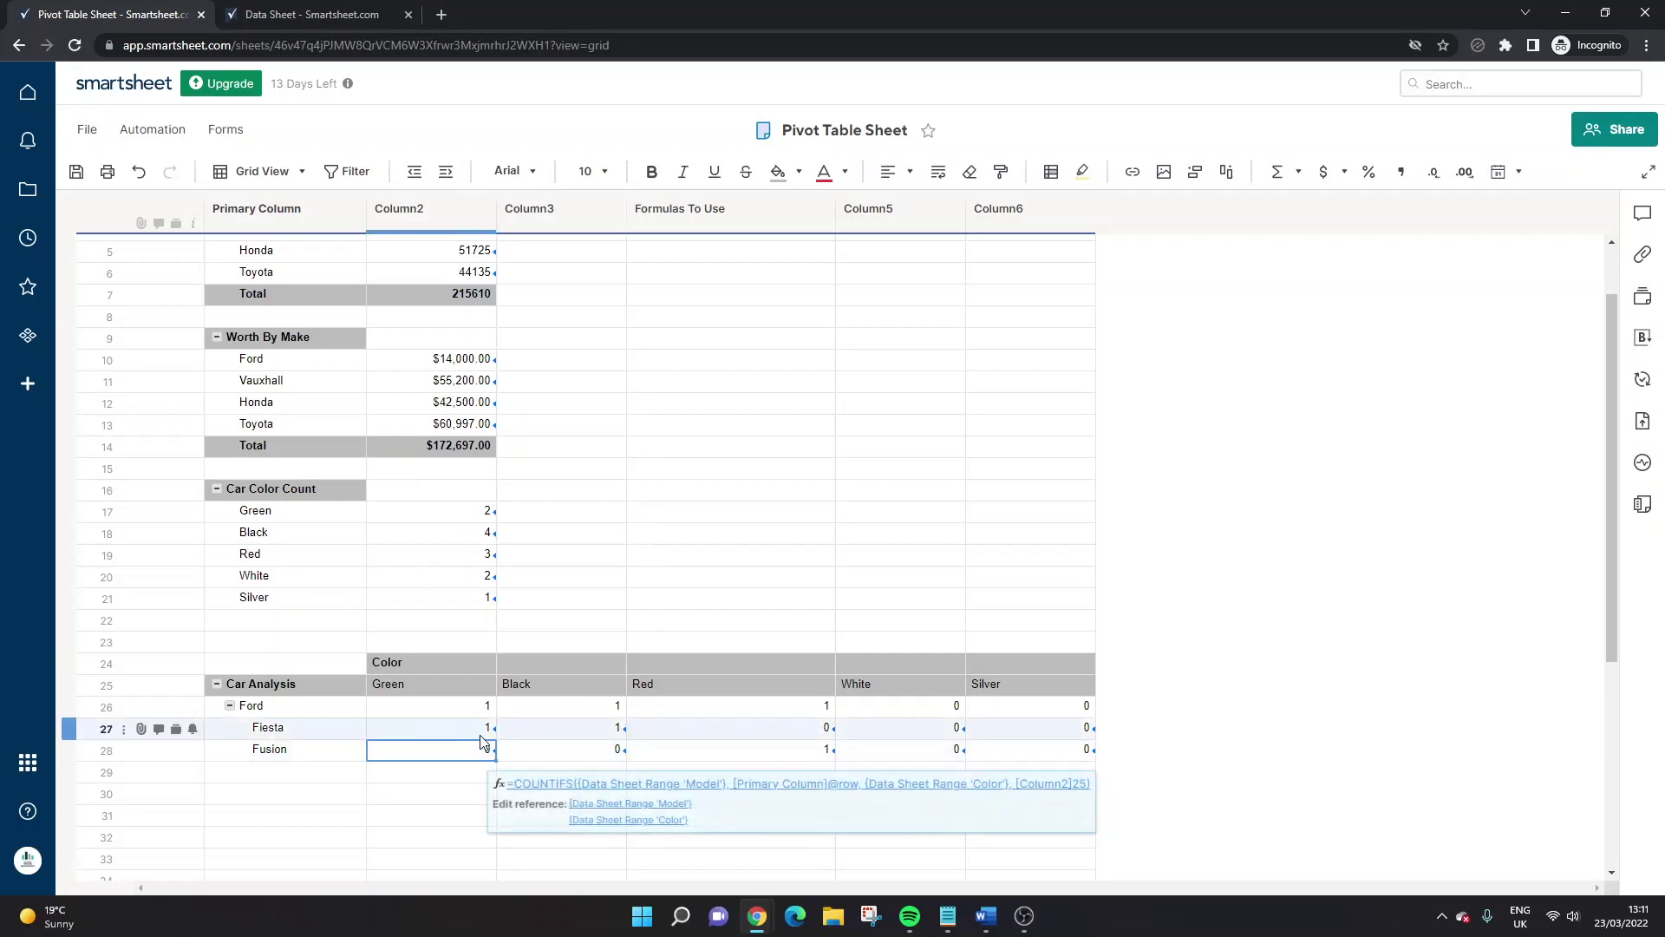
double_click(472, 728)
click(931, 728)
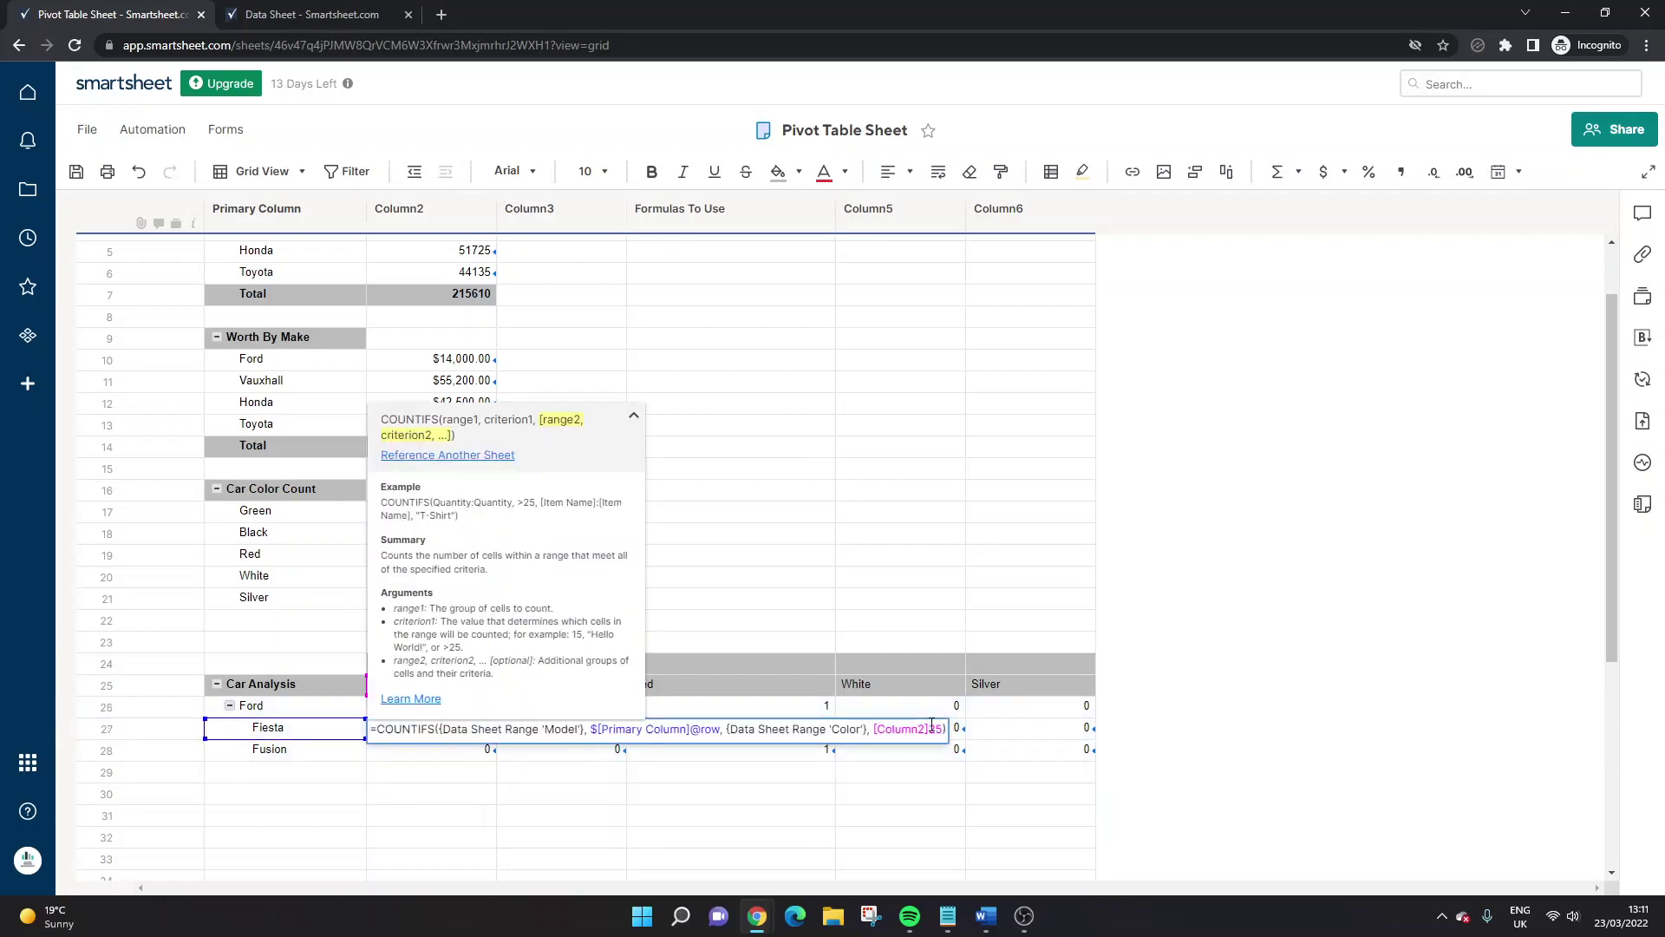
key(Return)
key(Up)
key(F2)
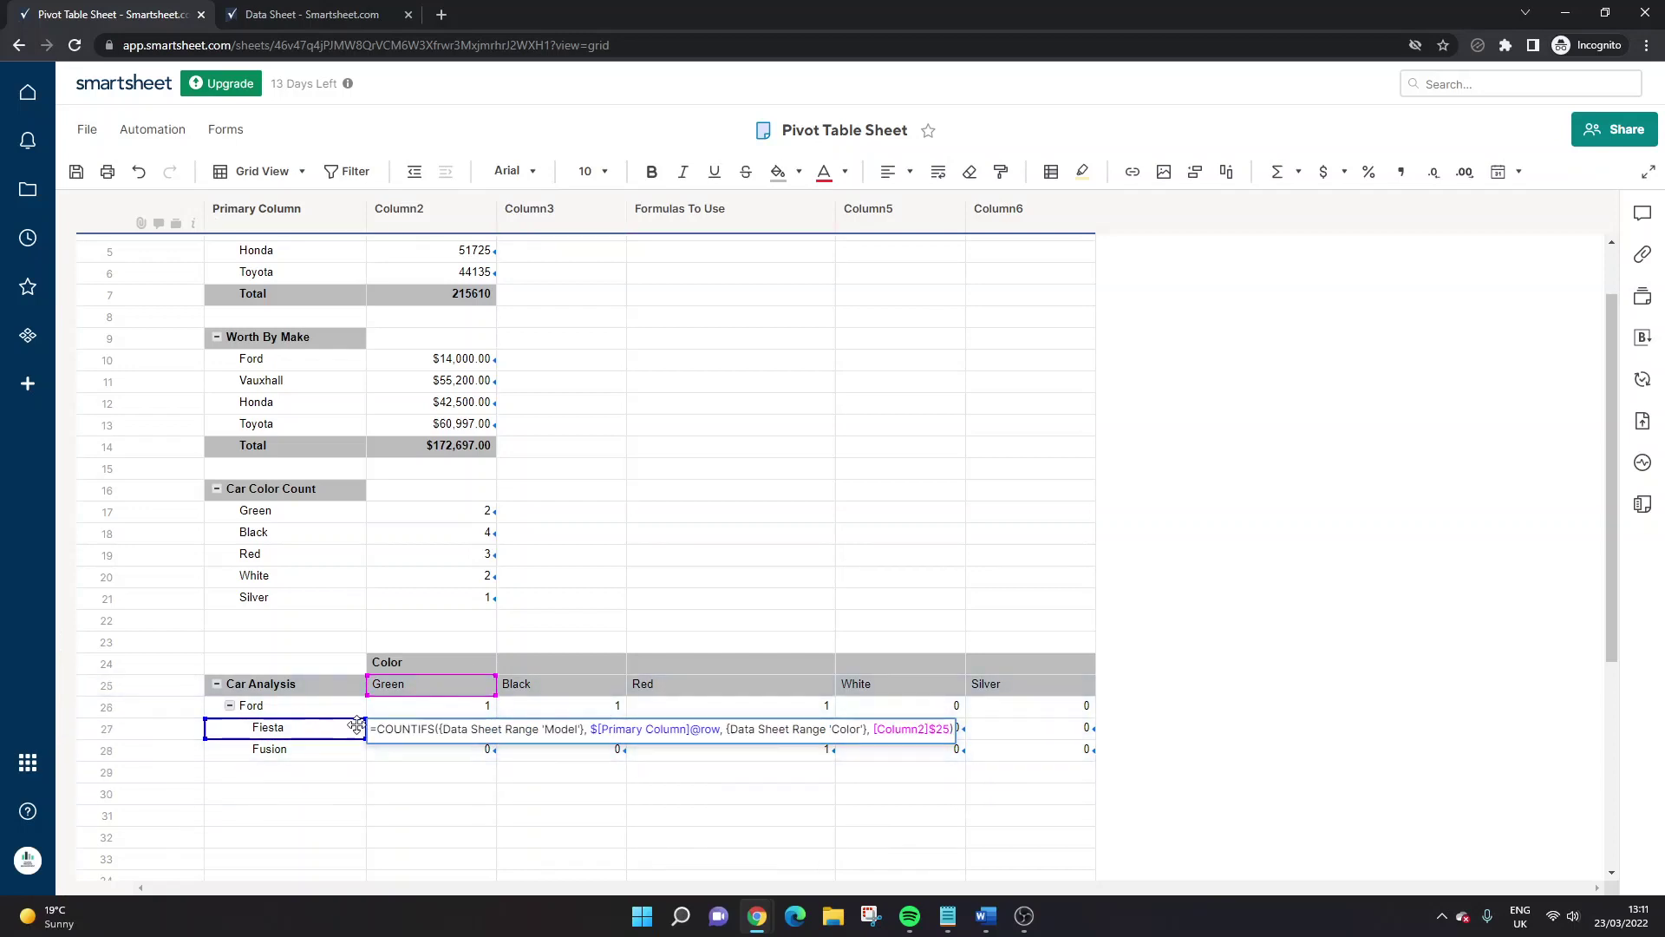
drag(592, 733, 596, 734)
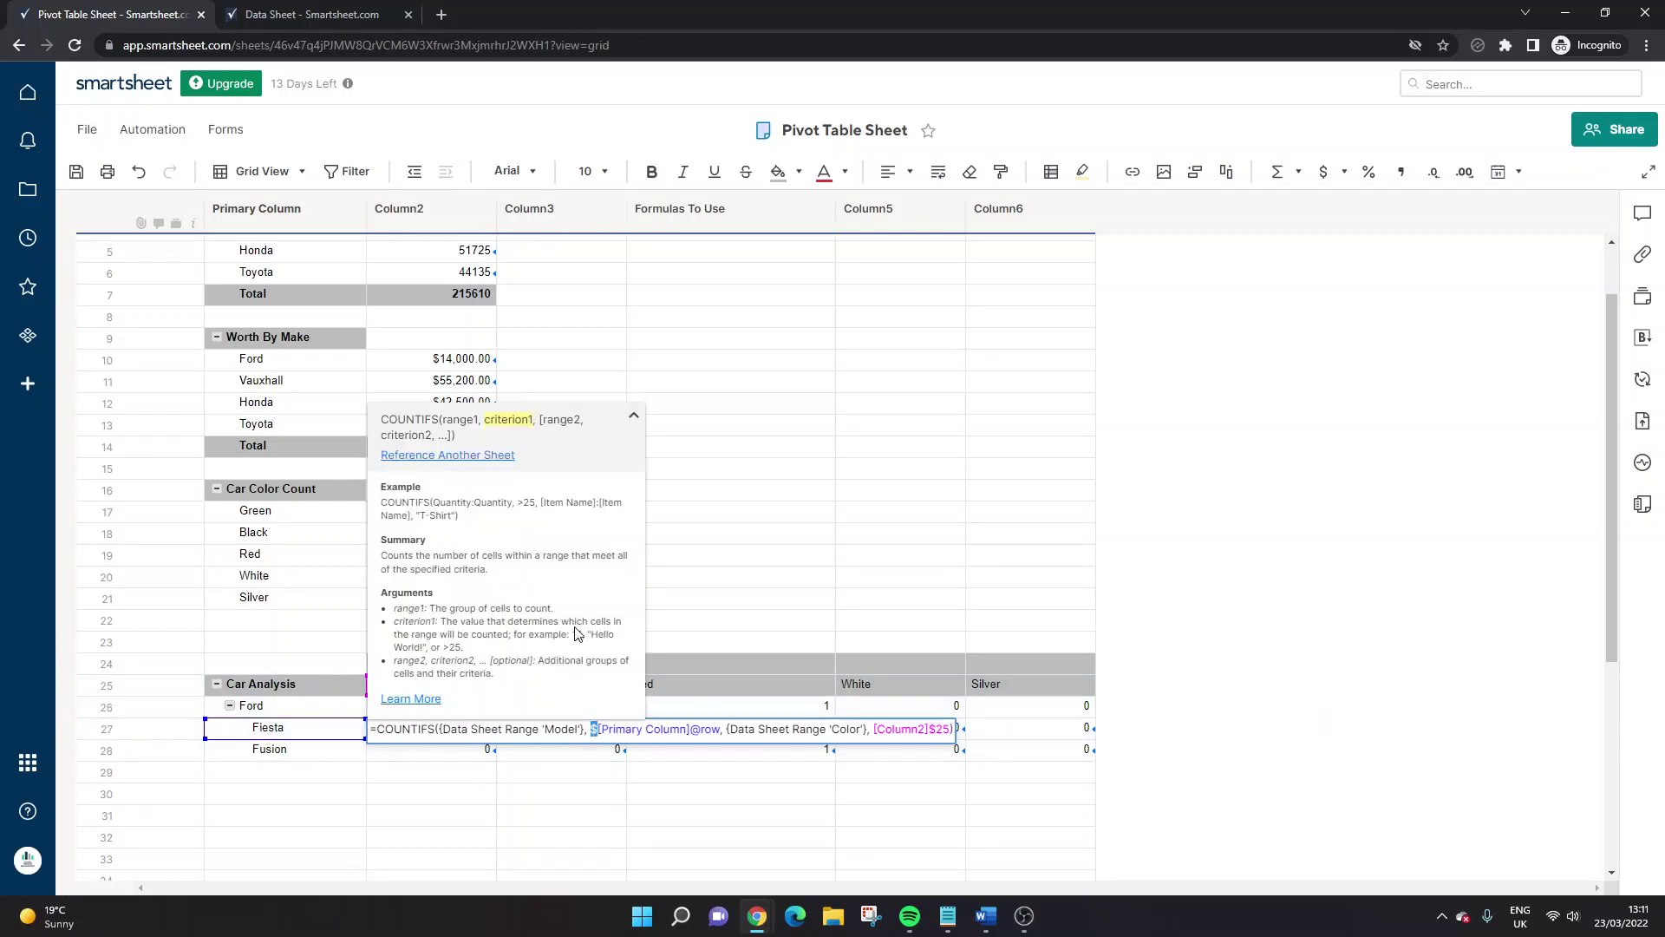
key(Return)
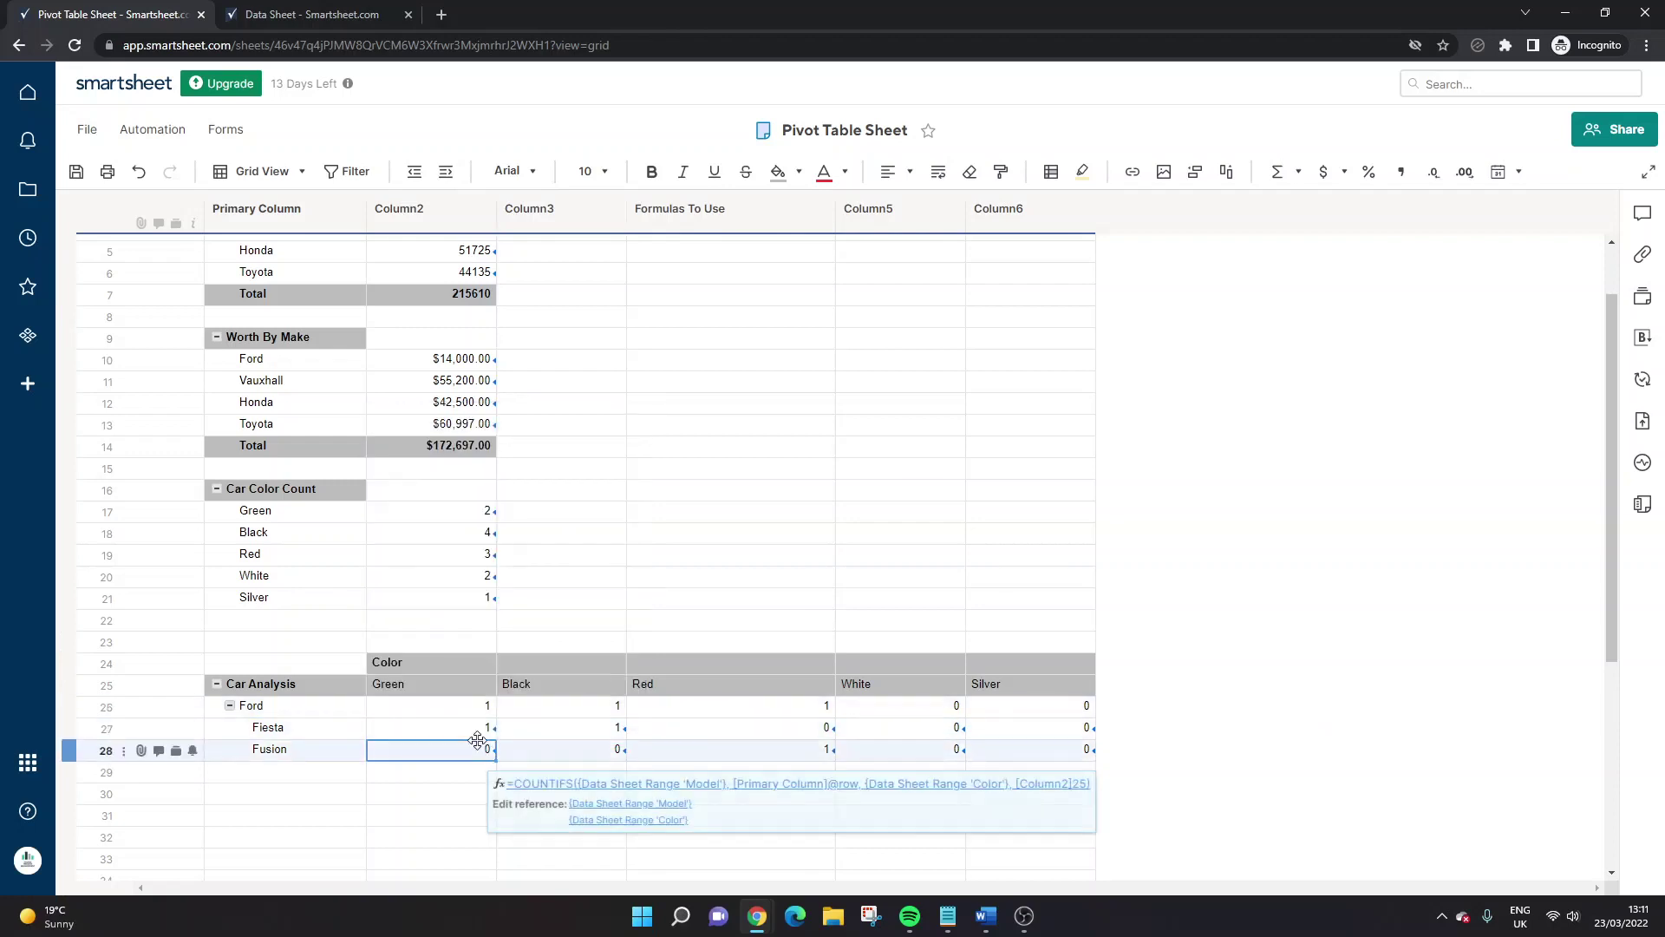
drag(495, 736, 1014, 755)
- Check the pasted Red and White COUNTIFS formulas in the Fiesta and Fusion rows
click(754, 731)
click(754, 731)
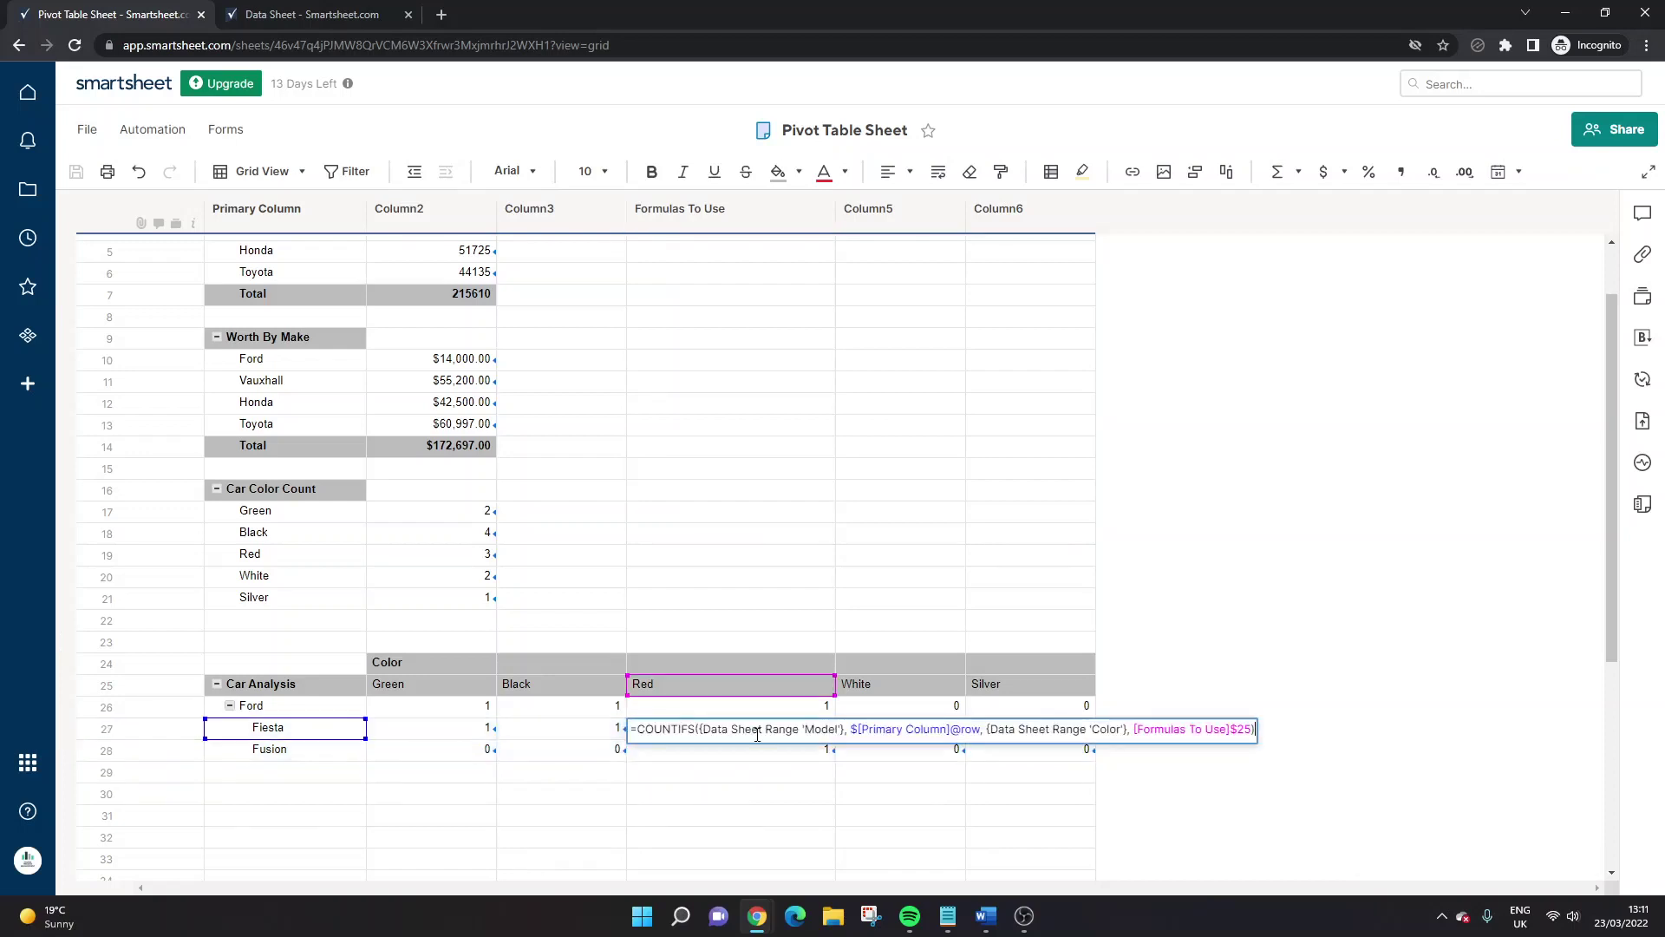
double_click(789, 751)
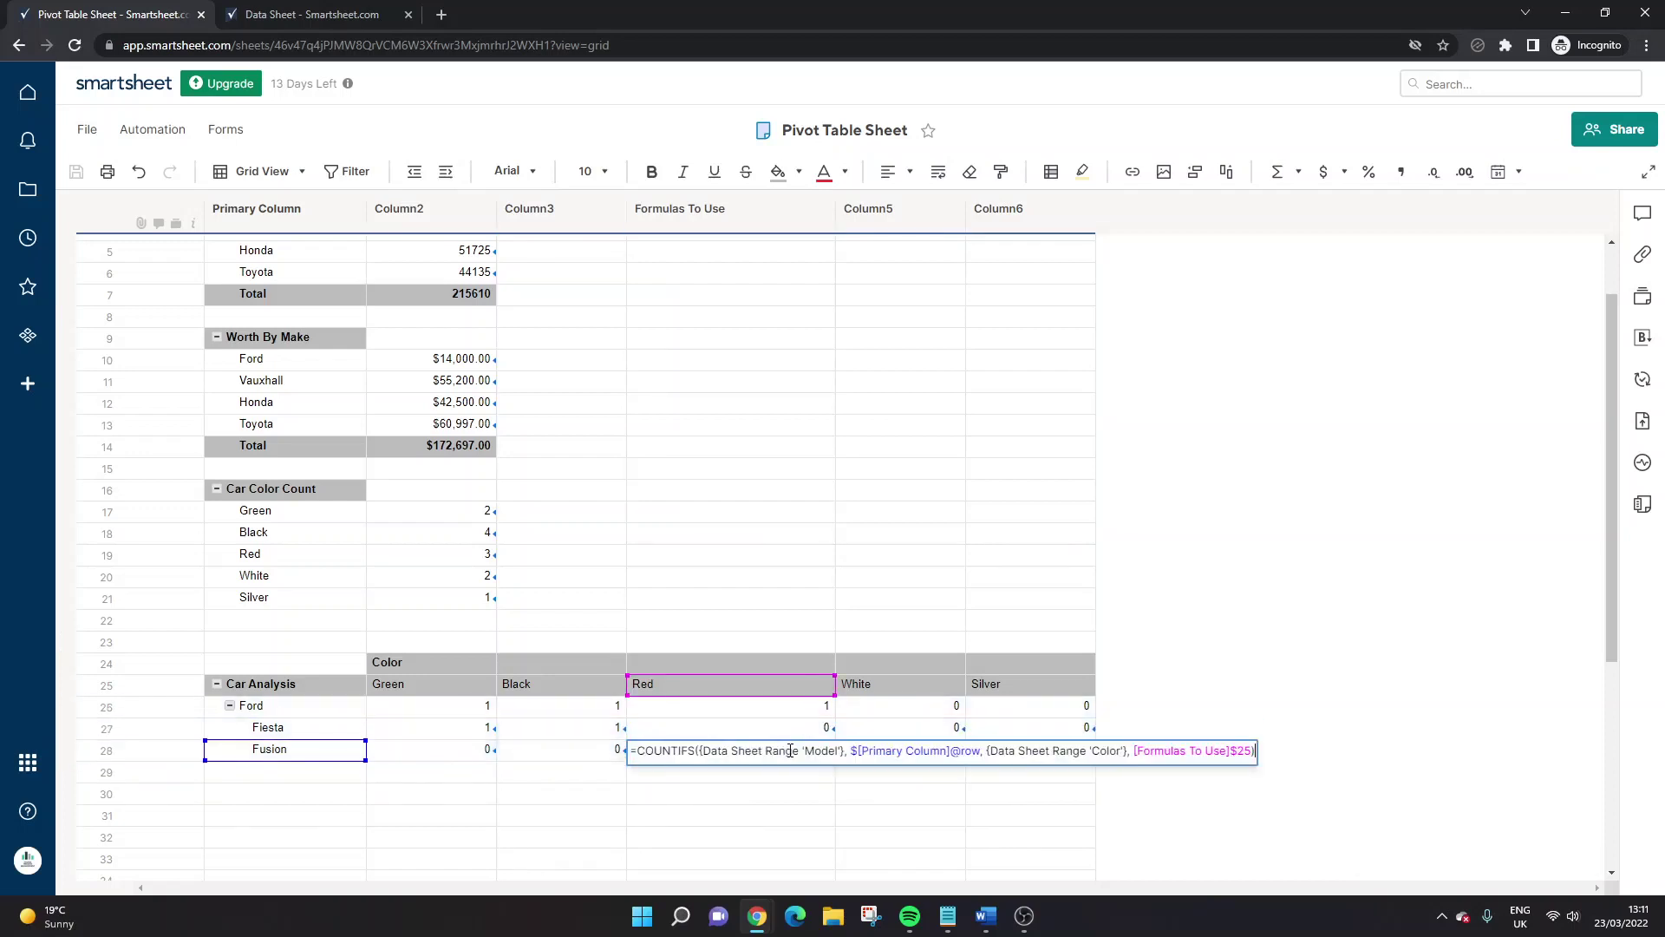
key(Return)
click(888, 736)
double_click(888, 736)
key(Escape)
double_click(888, 728)
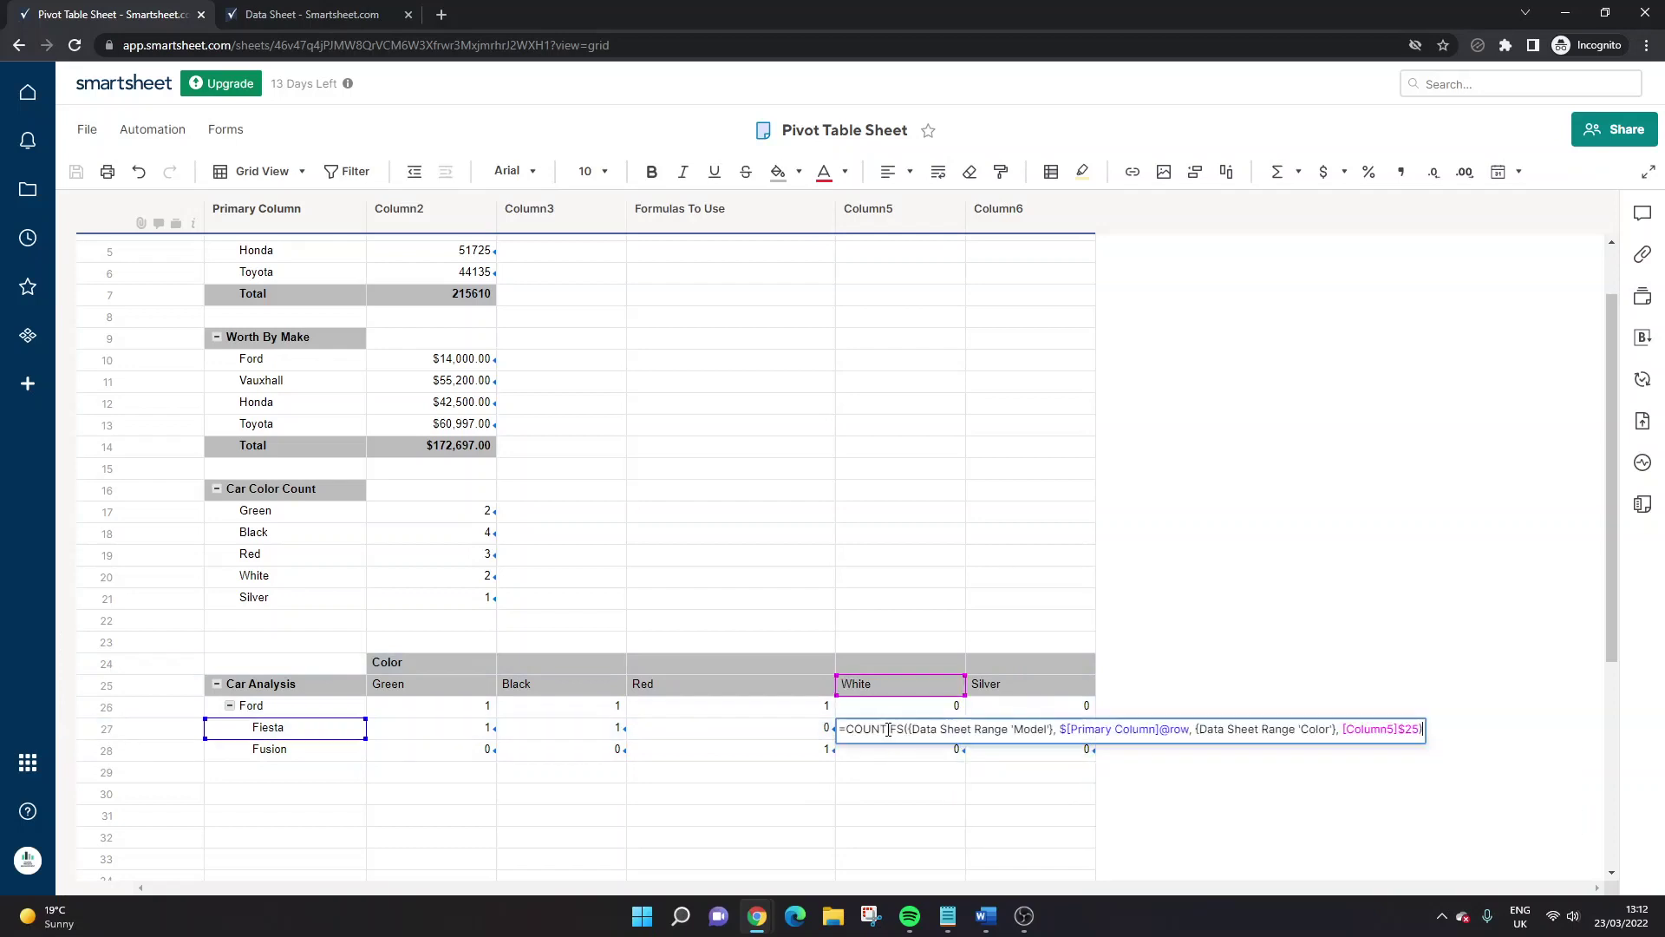
double_click(1065, 728)
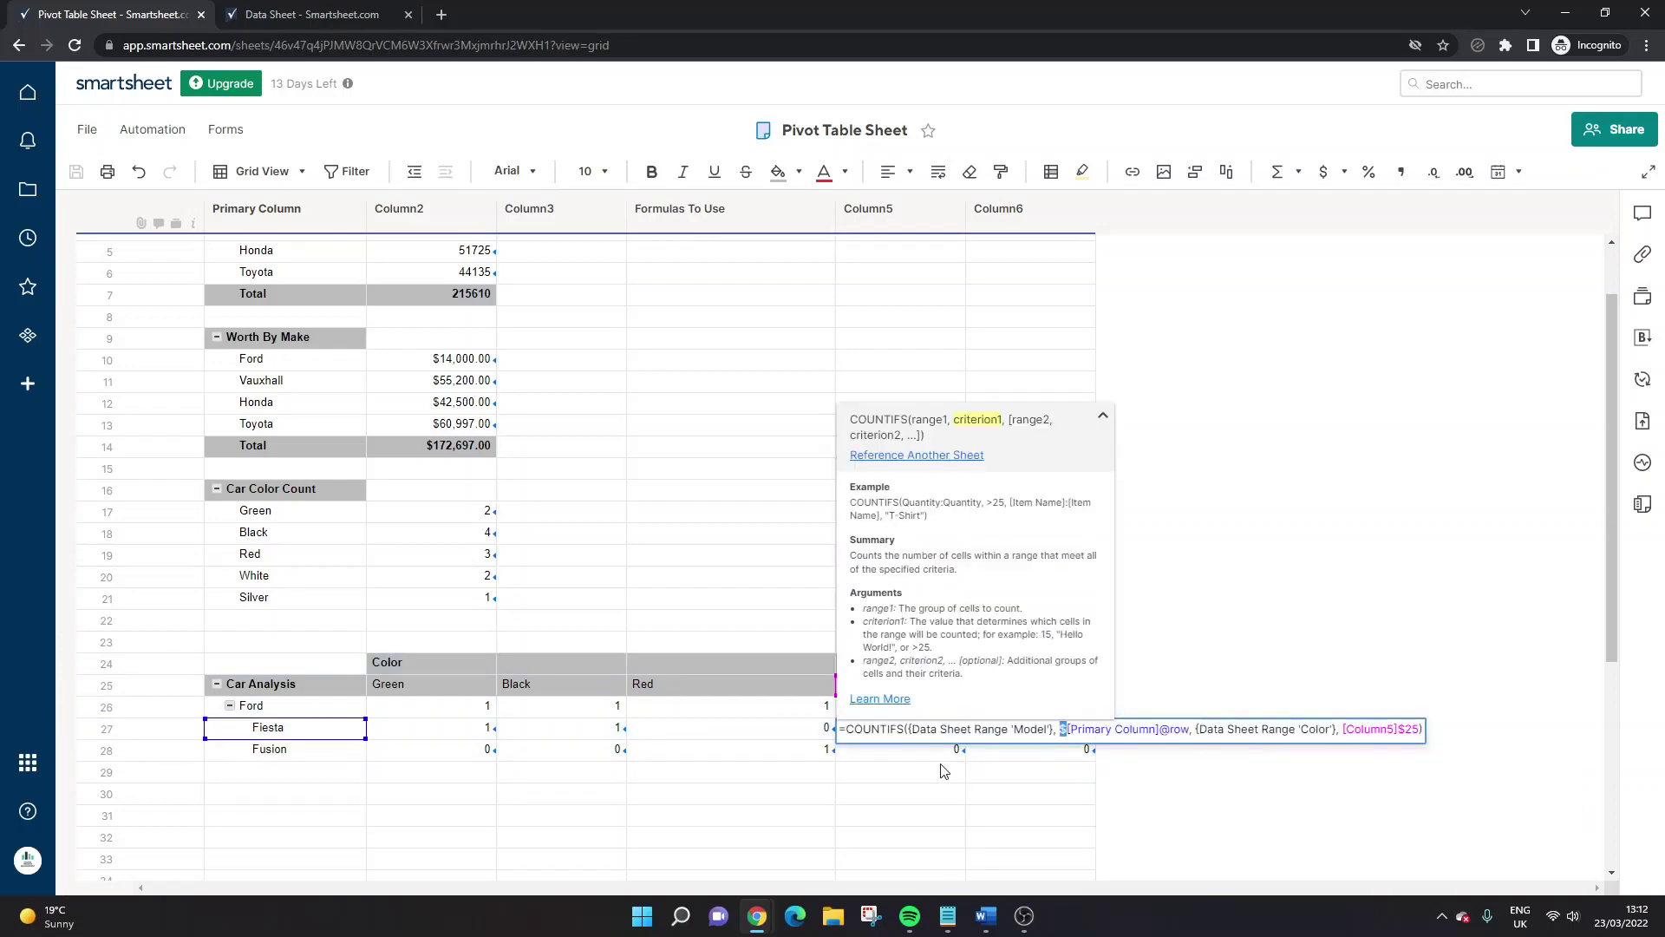
key(Return)
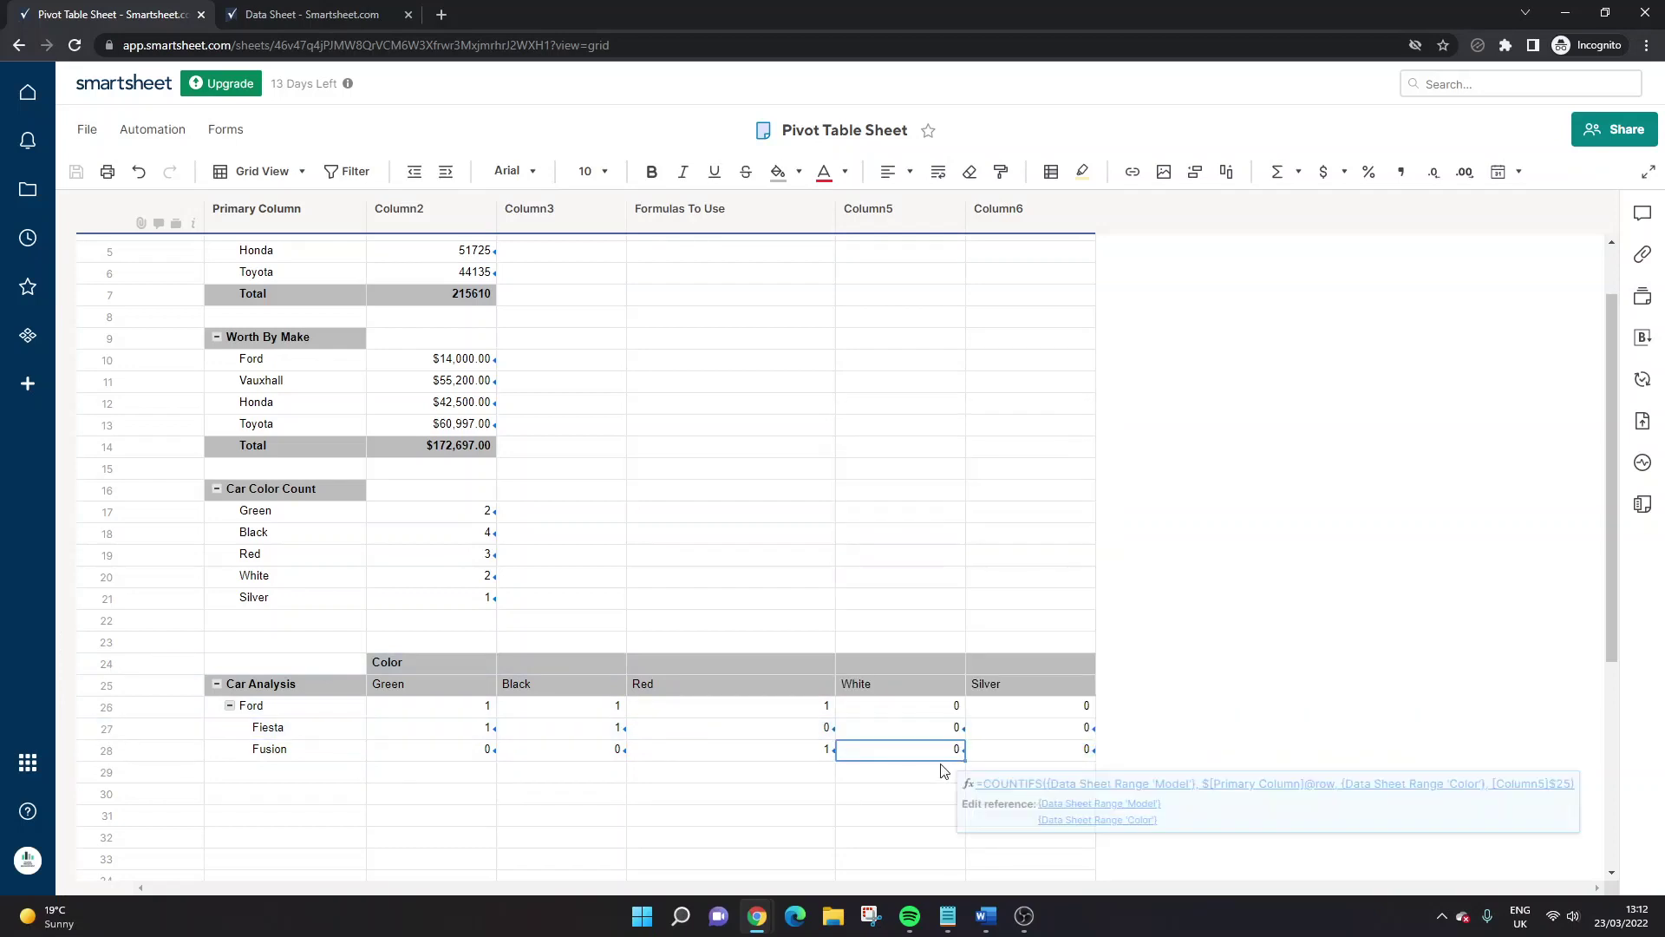
click(876, 659)
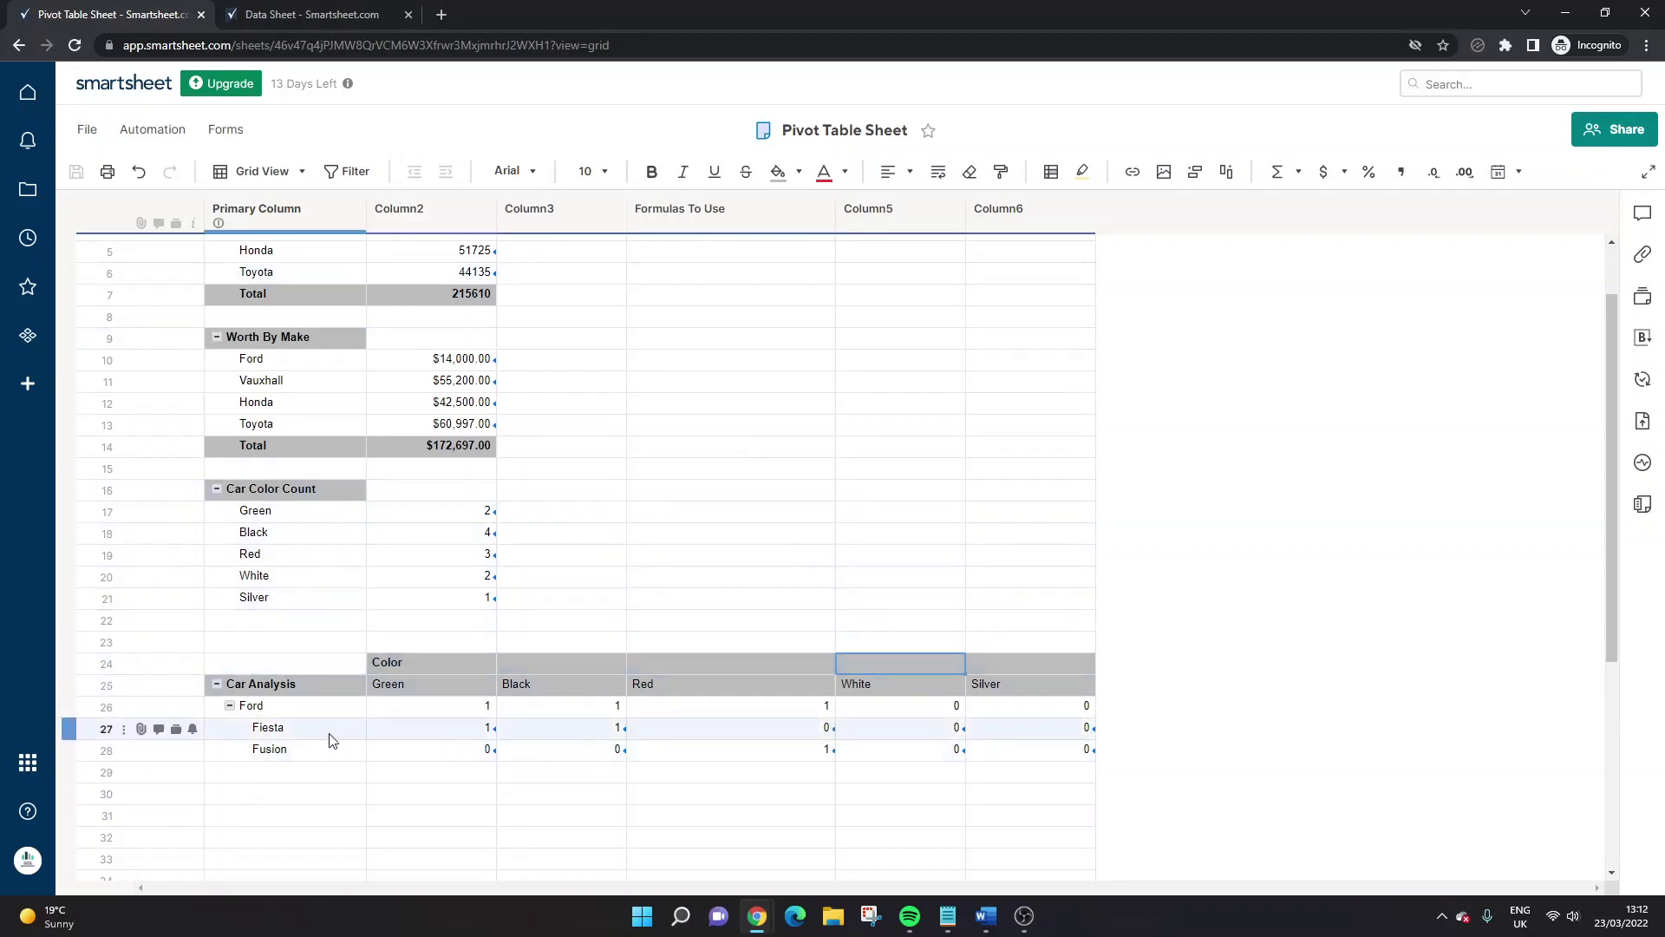
drag(260, 664, 996, 756)
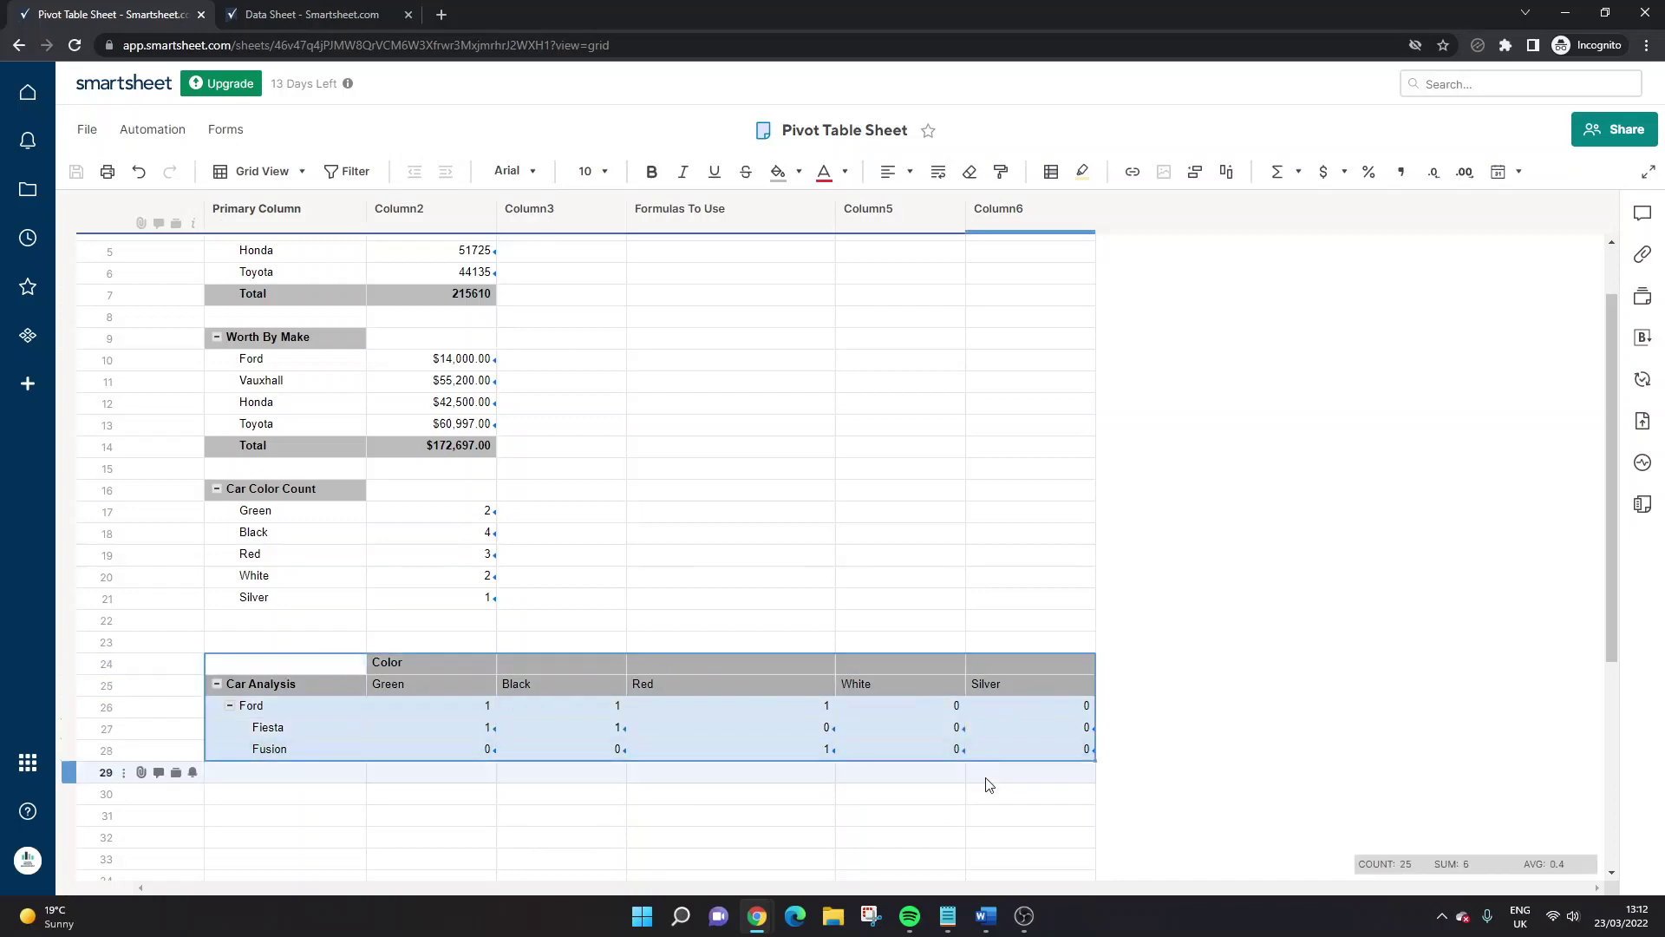
click(984, 777)
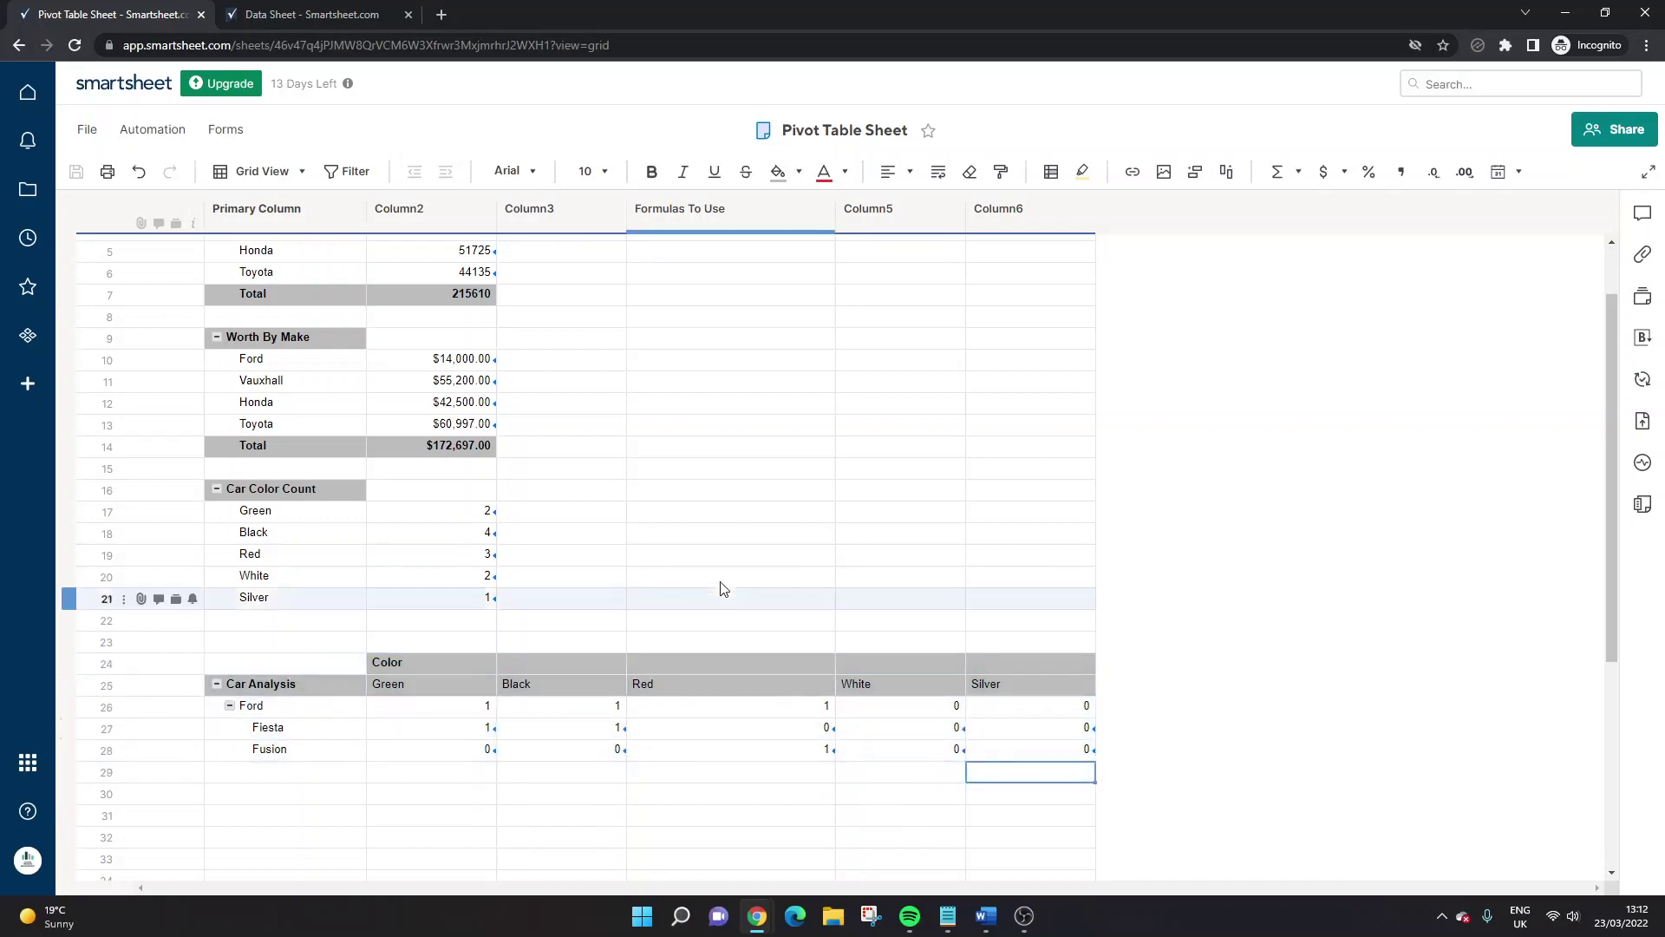
- On the Data Sheet, retype the Ford Fusion's Color cell from Red to Green
click(683, 576)
scroll(659, 542, up, 2)
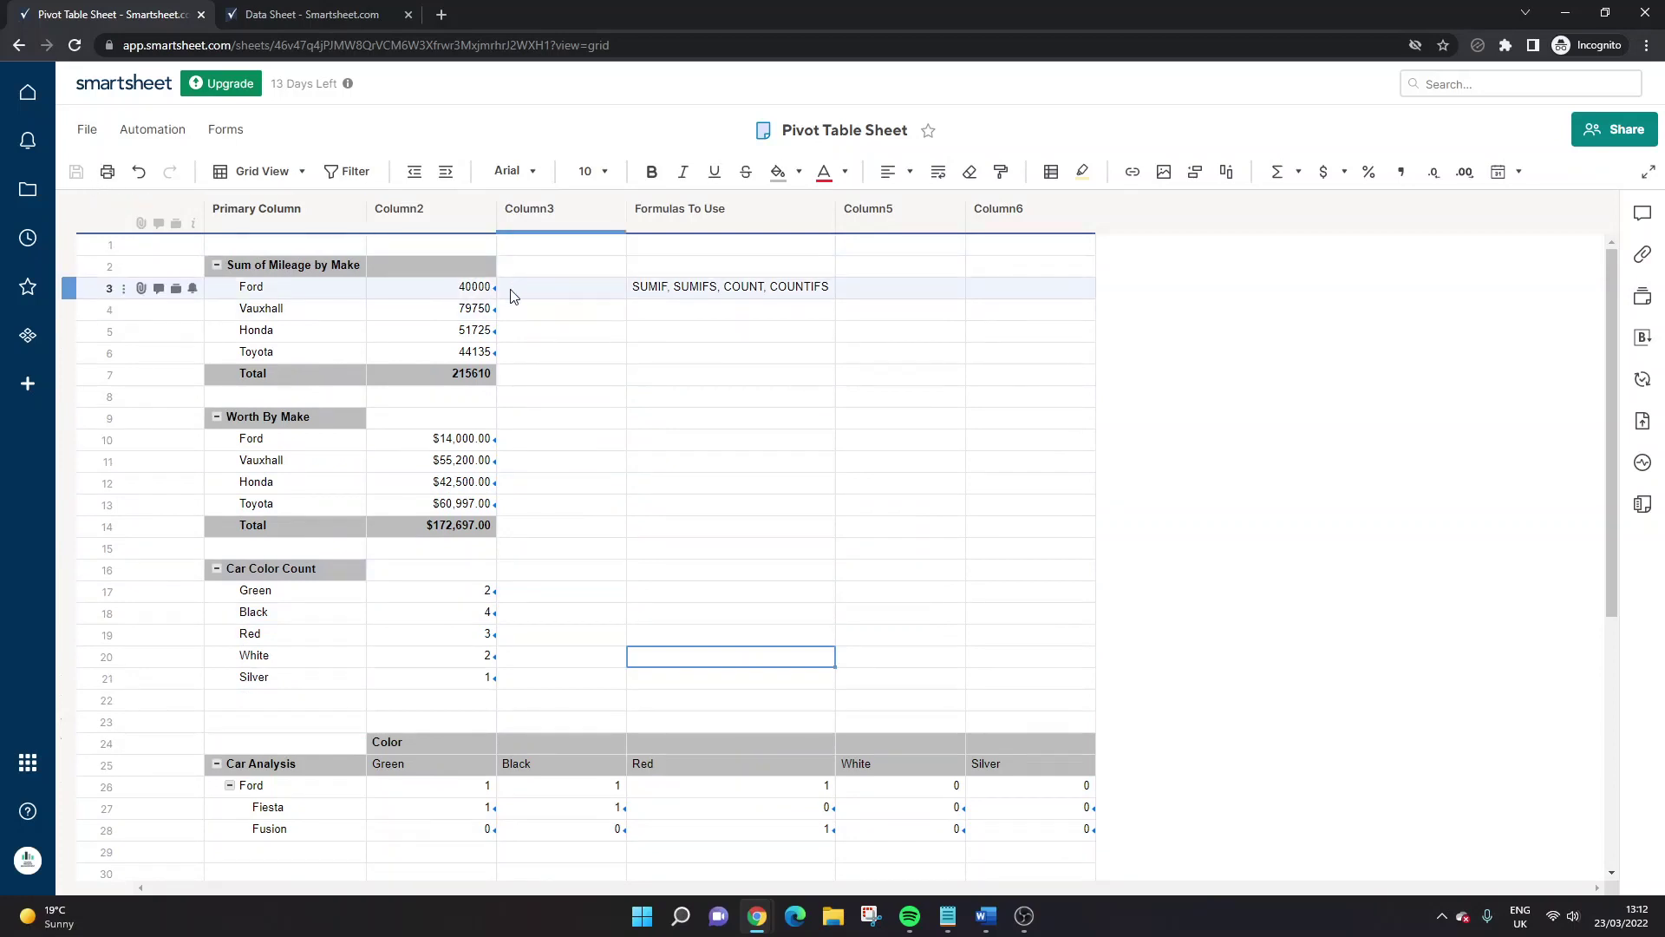
key(ctrl+Tab)
key(ctrl+shift+Tab)
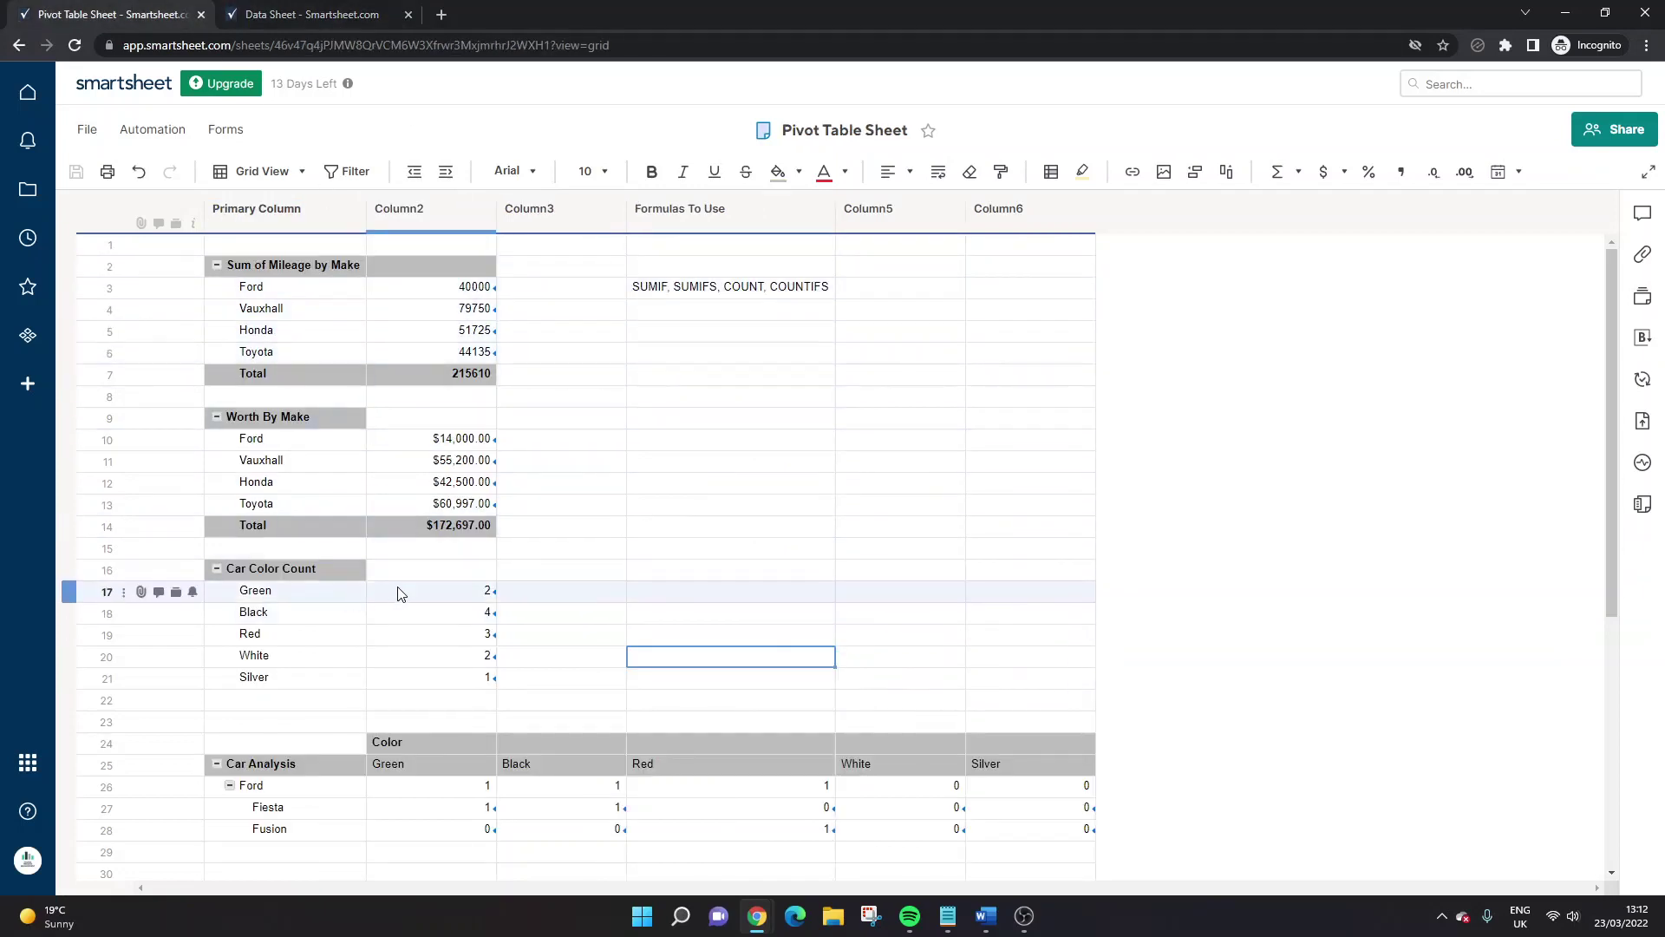
key(ctrl+Tab)
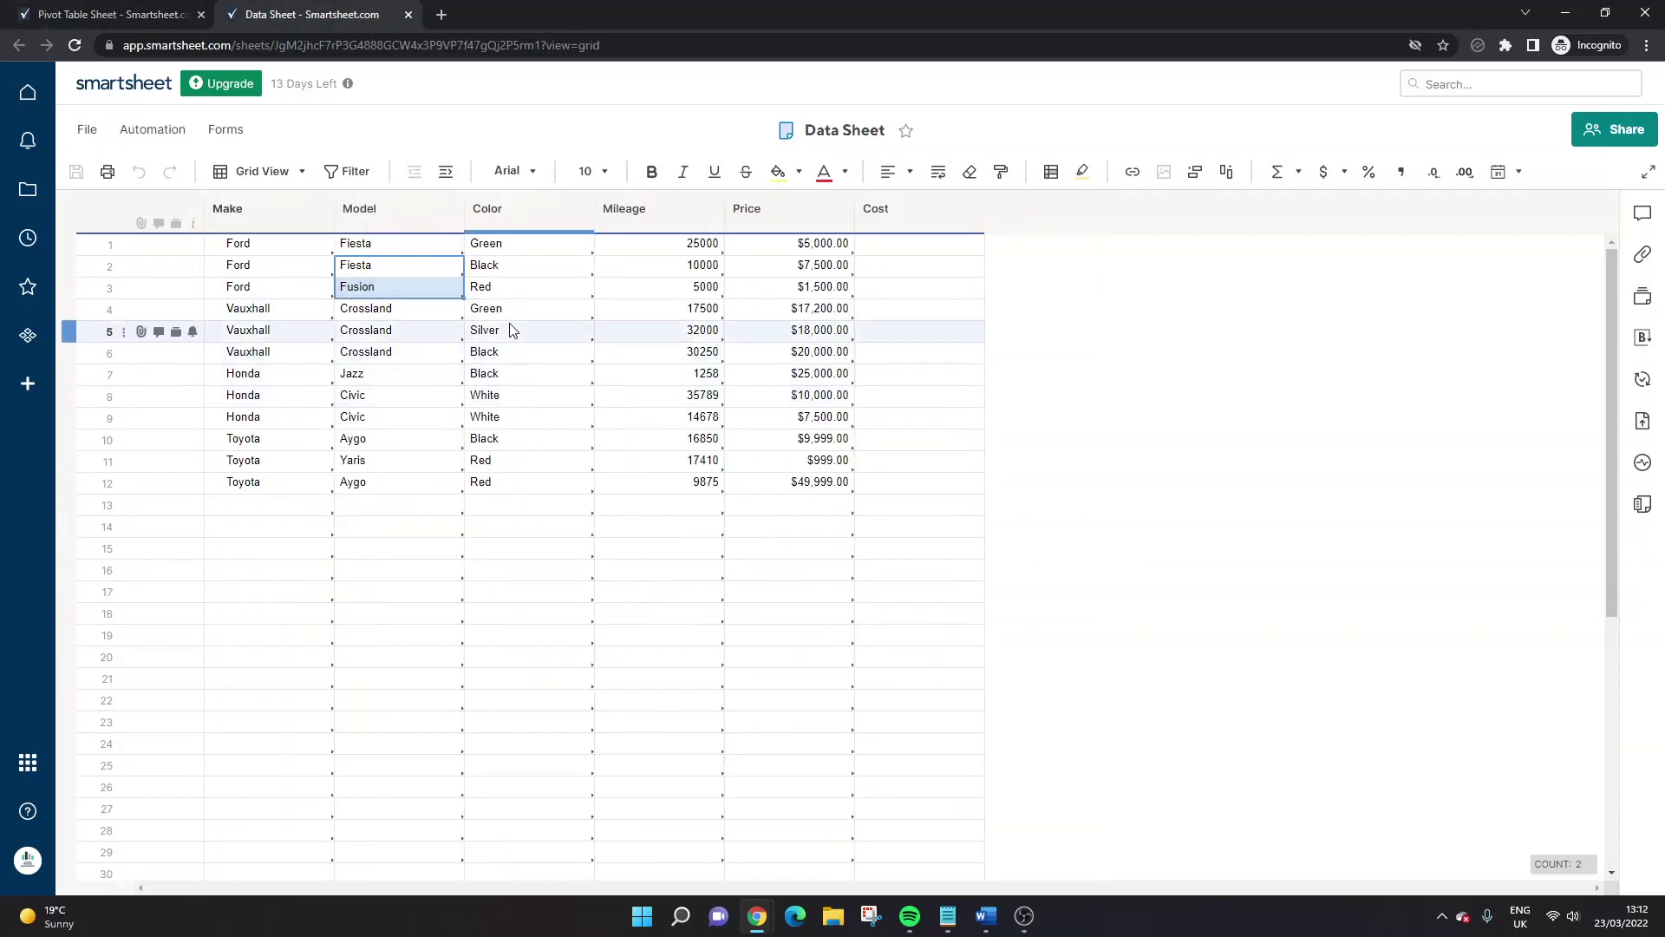
click(510, 292)
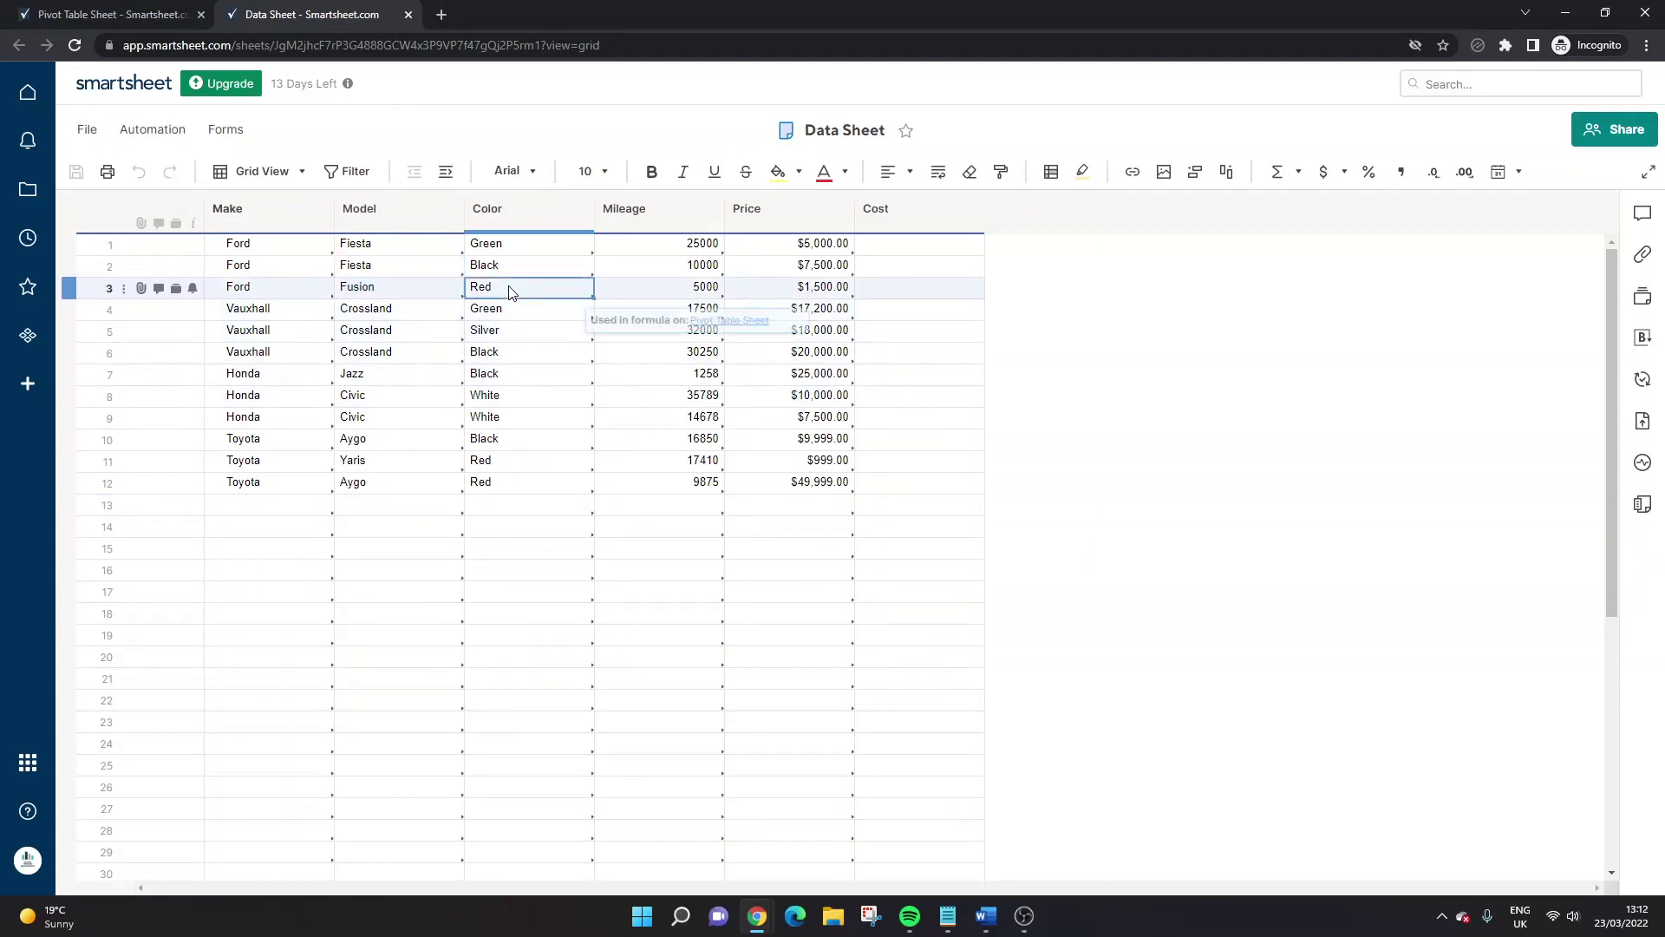
text(Green)
key(Return)
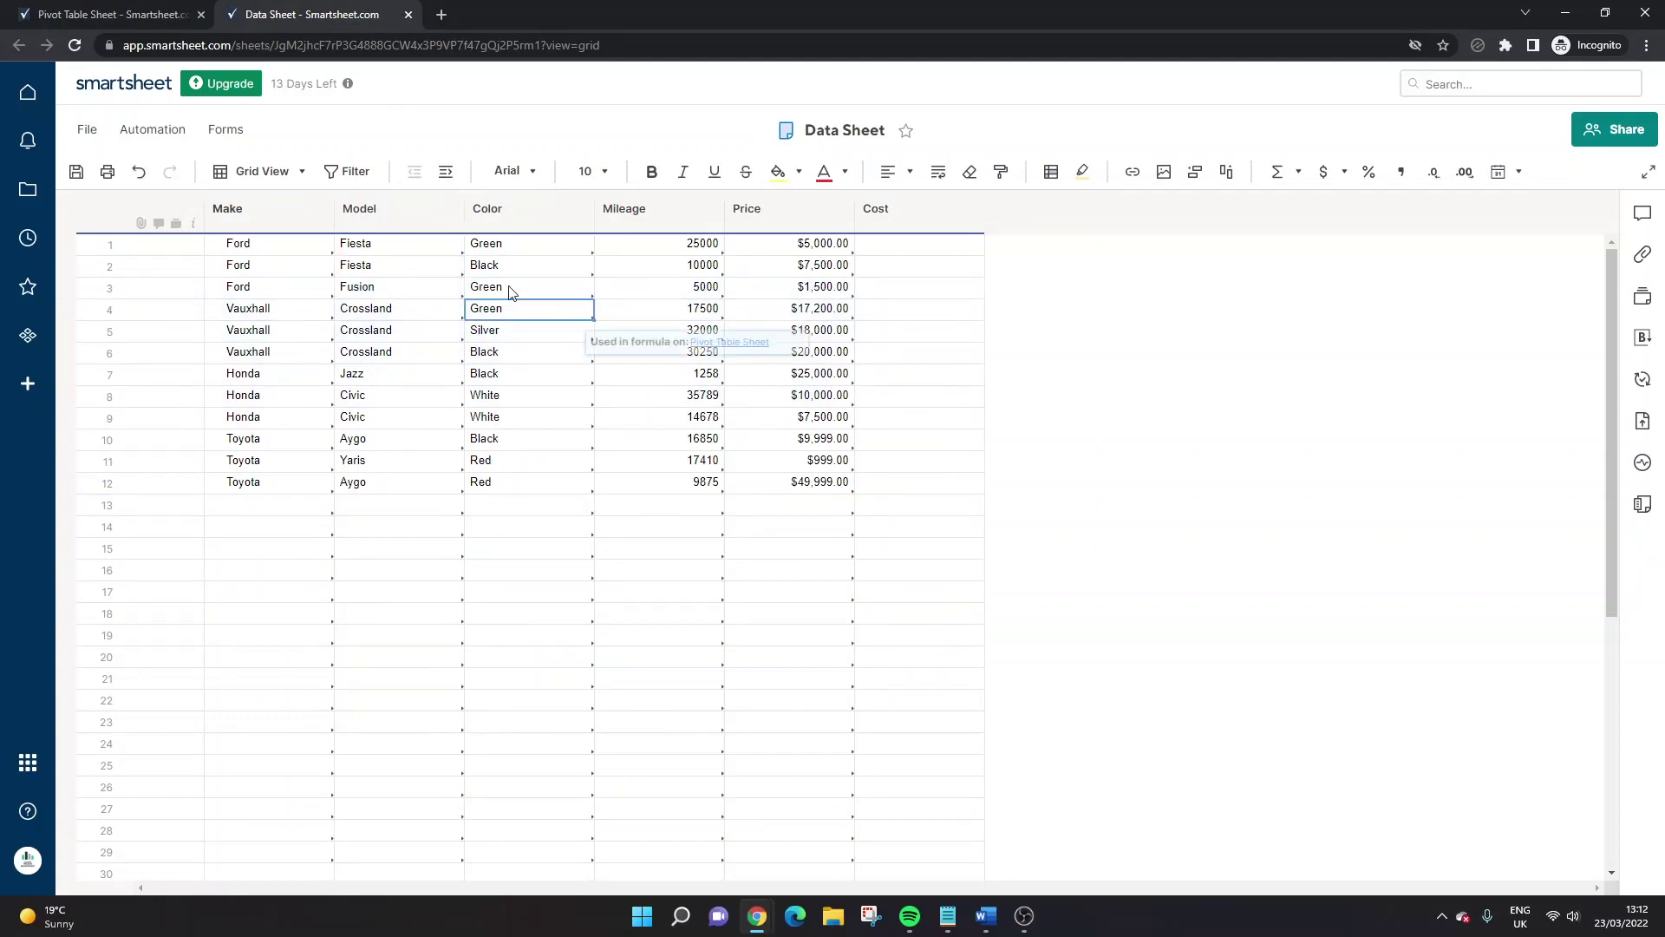
- Save the Data Sheet colour edit after dismissing the save-changes prompt
click(108, 14)
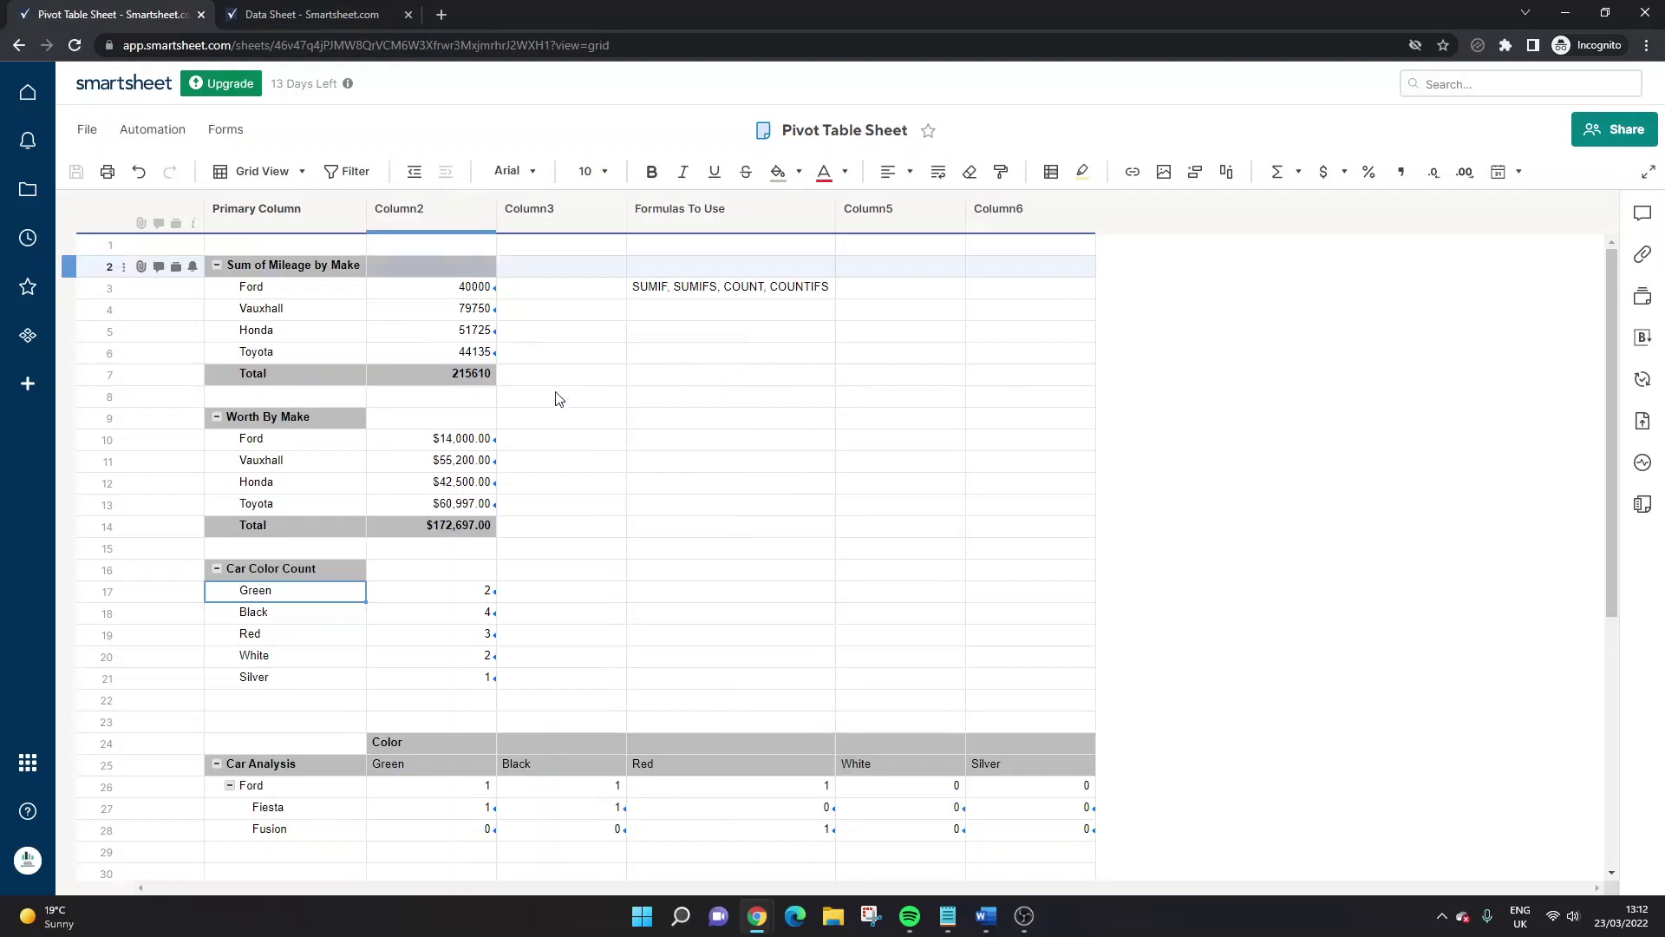
click(483, 588)
click(473, 591)
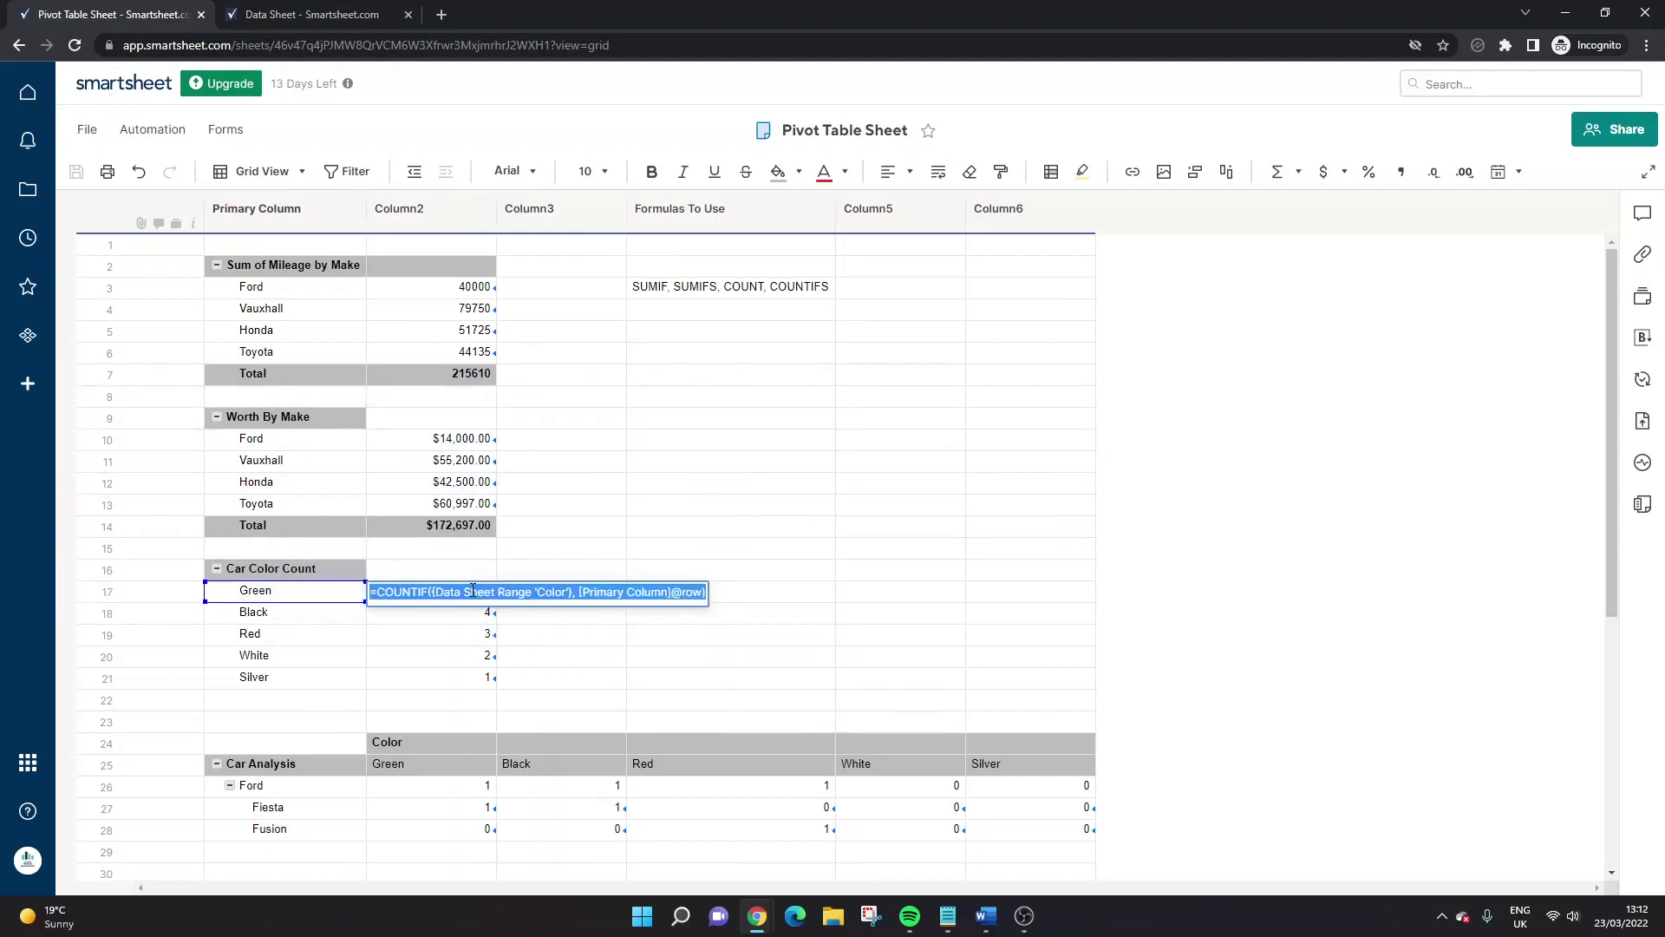
click(312, 14)
click(35, 188)
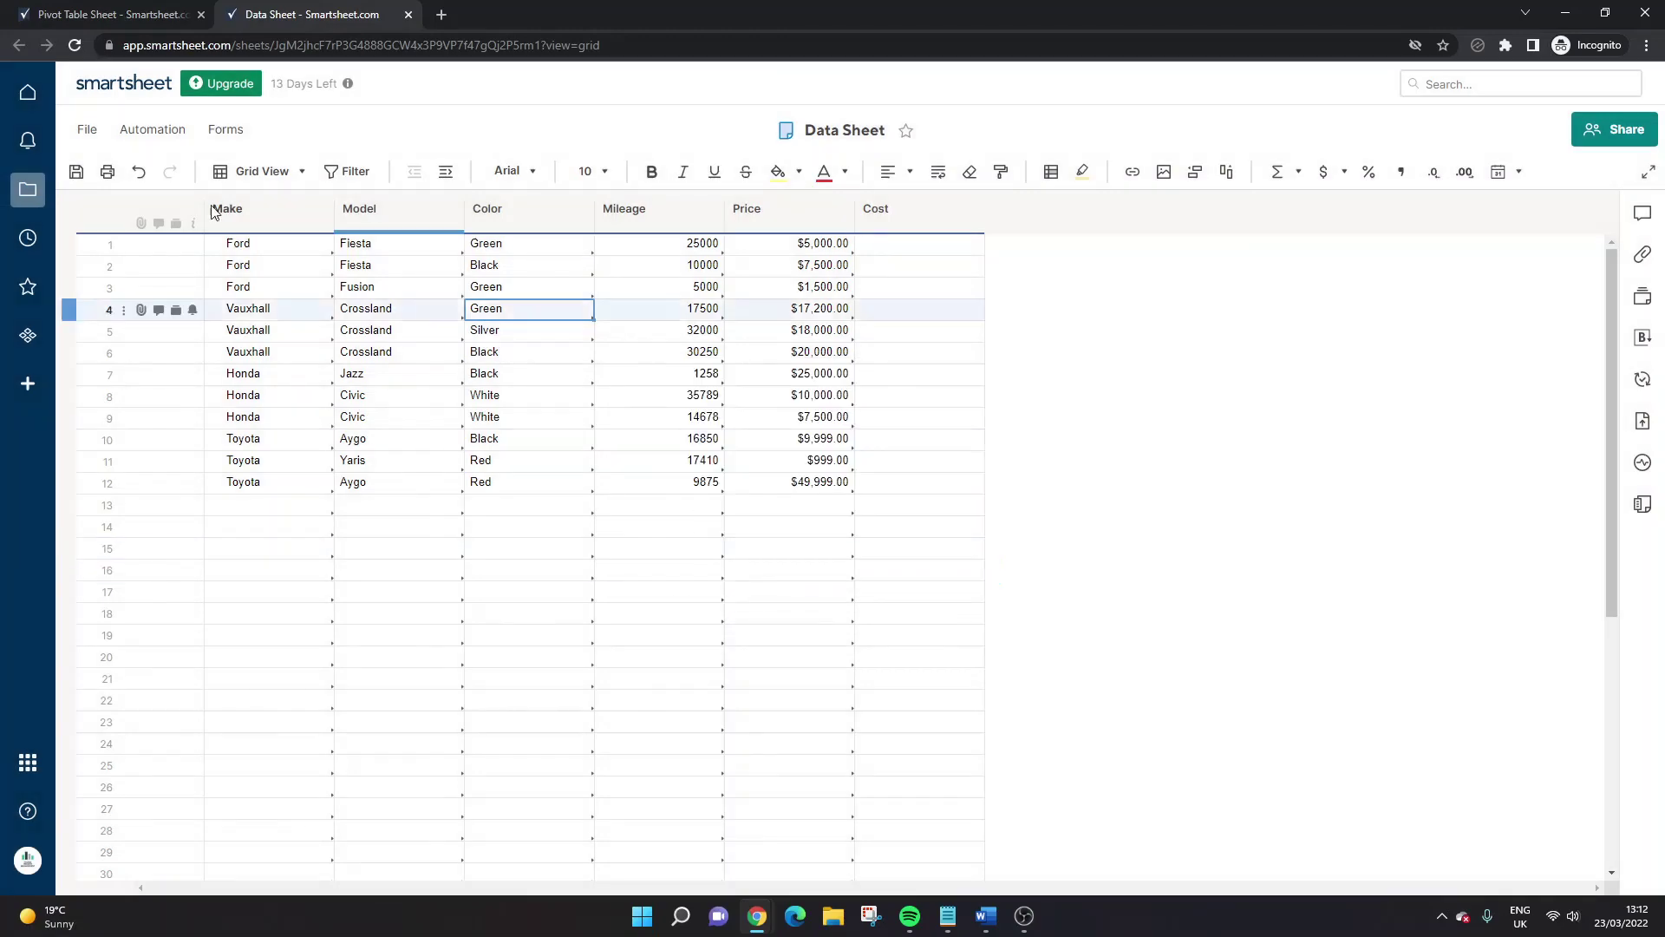
click(767, 571)
click(75, 172)
- Check the Pivot Table Sheet's Green count formula against the Data Sheet colours
click(112, 14)
click(460, 603)
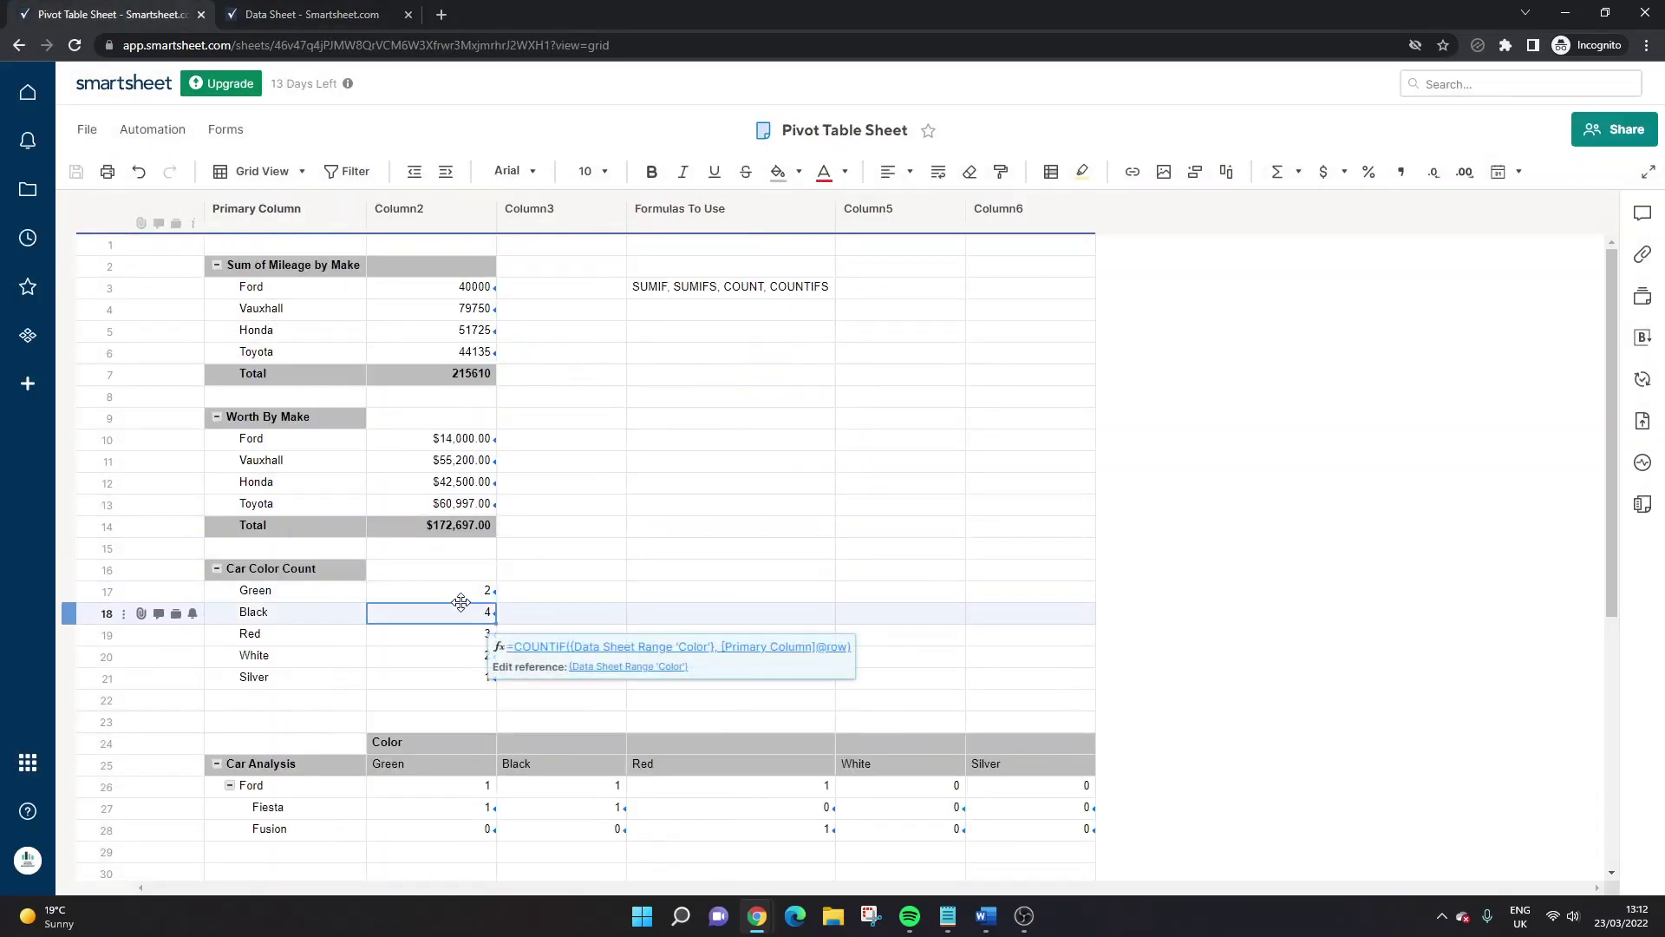
double_click(461, 600)
click(462, 608)
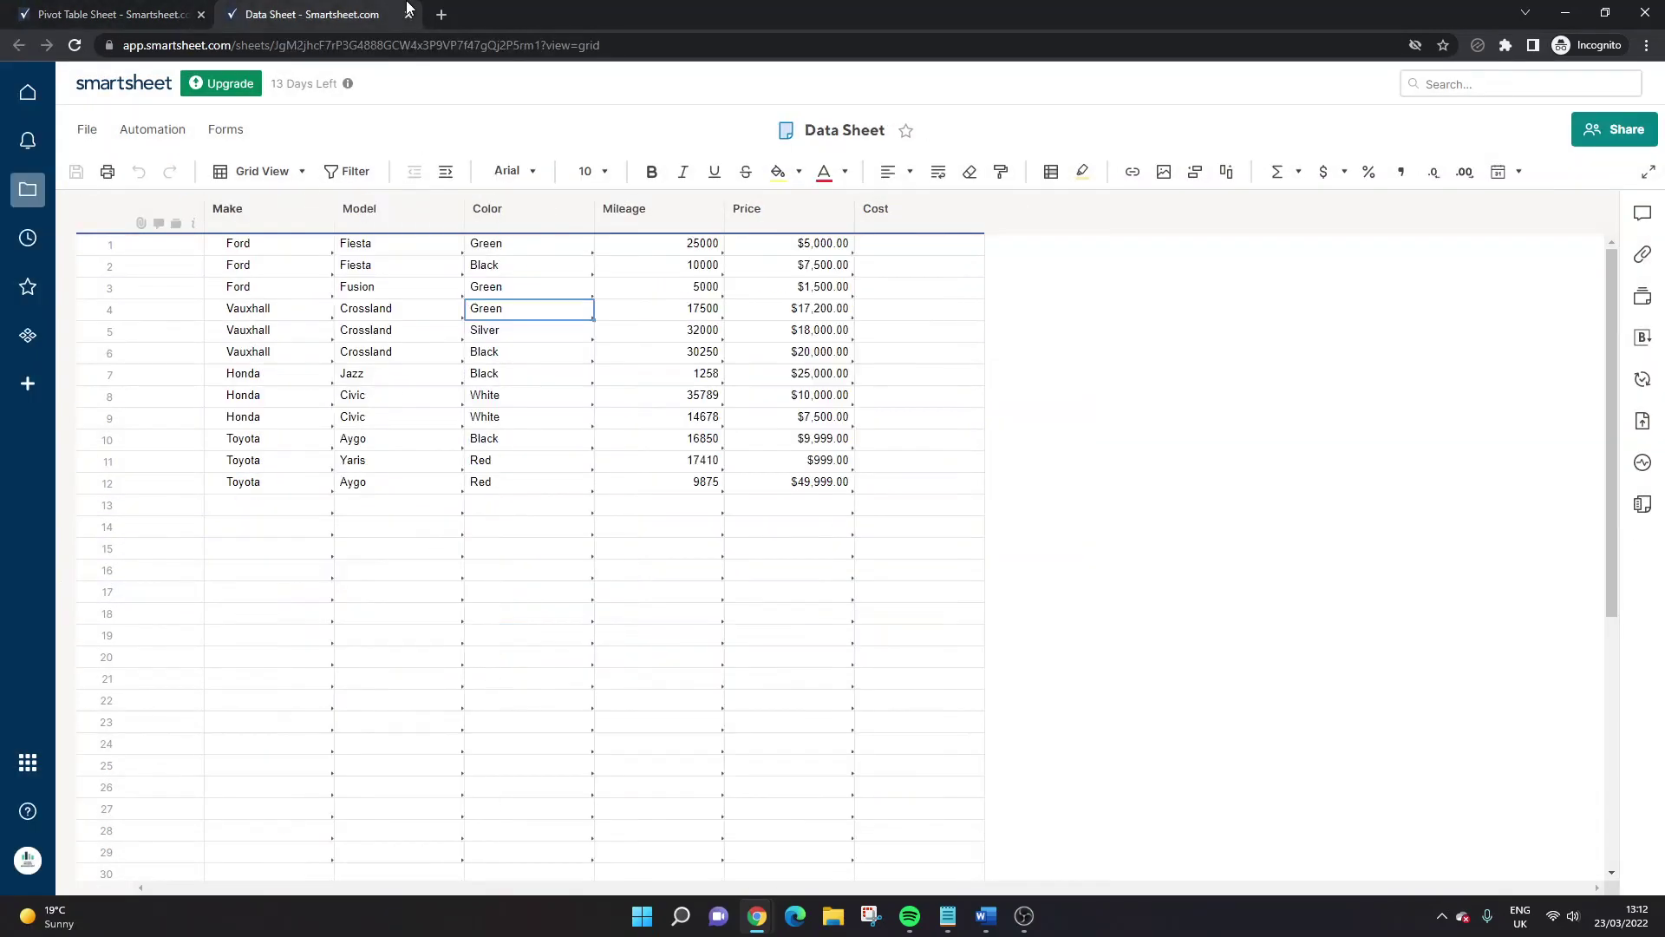
drag(557, 252, 555, 310)
- Reload the Pivot Table Sheet so Car Color Count shows Green 3 and Red 2
click(113, 13)
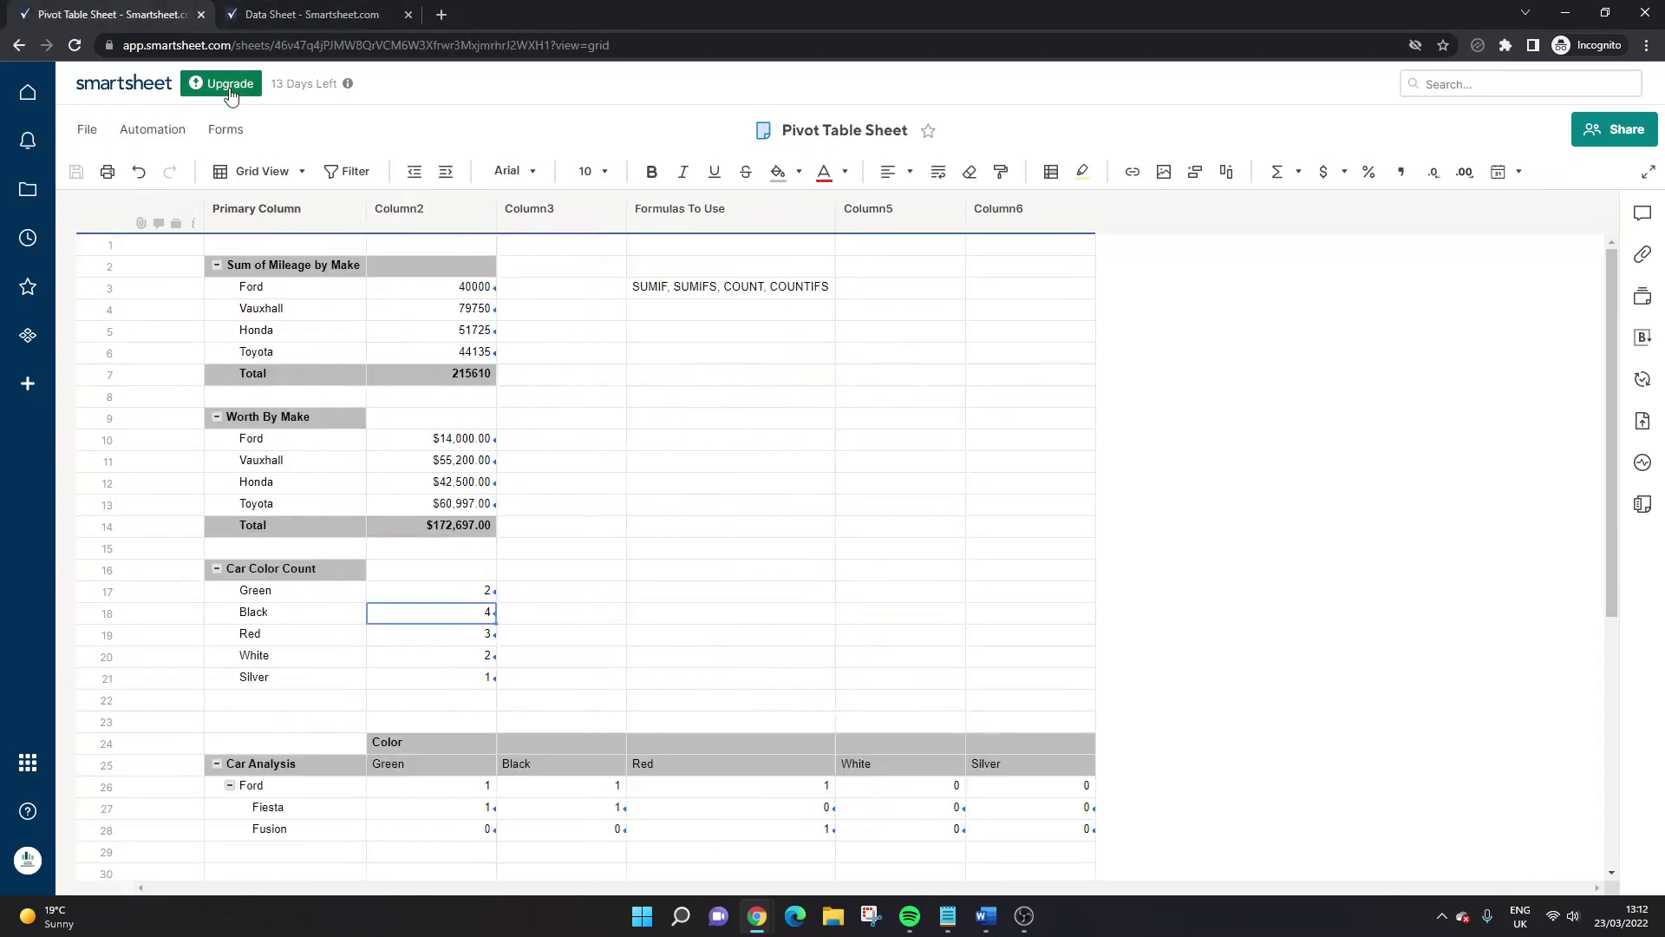
click(277, 45)
key(Return)
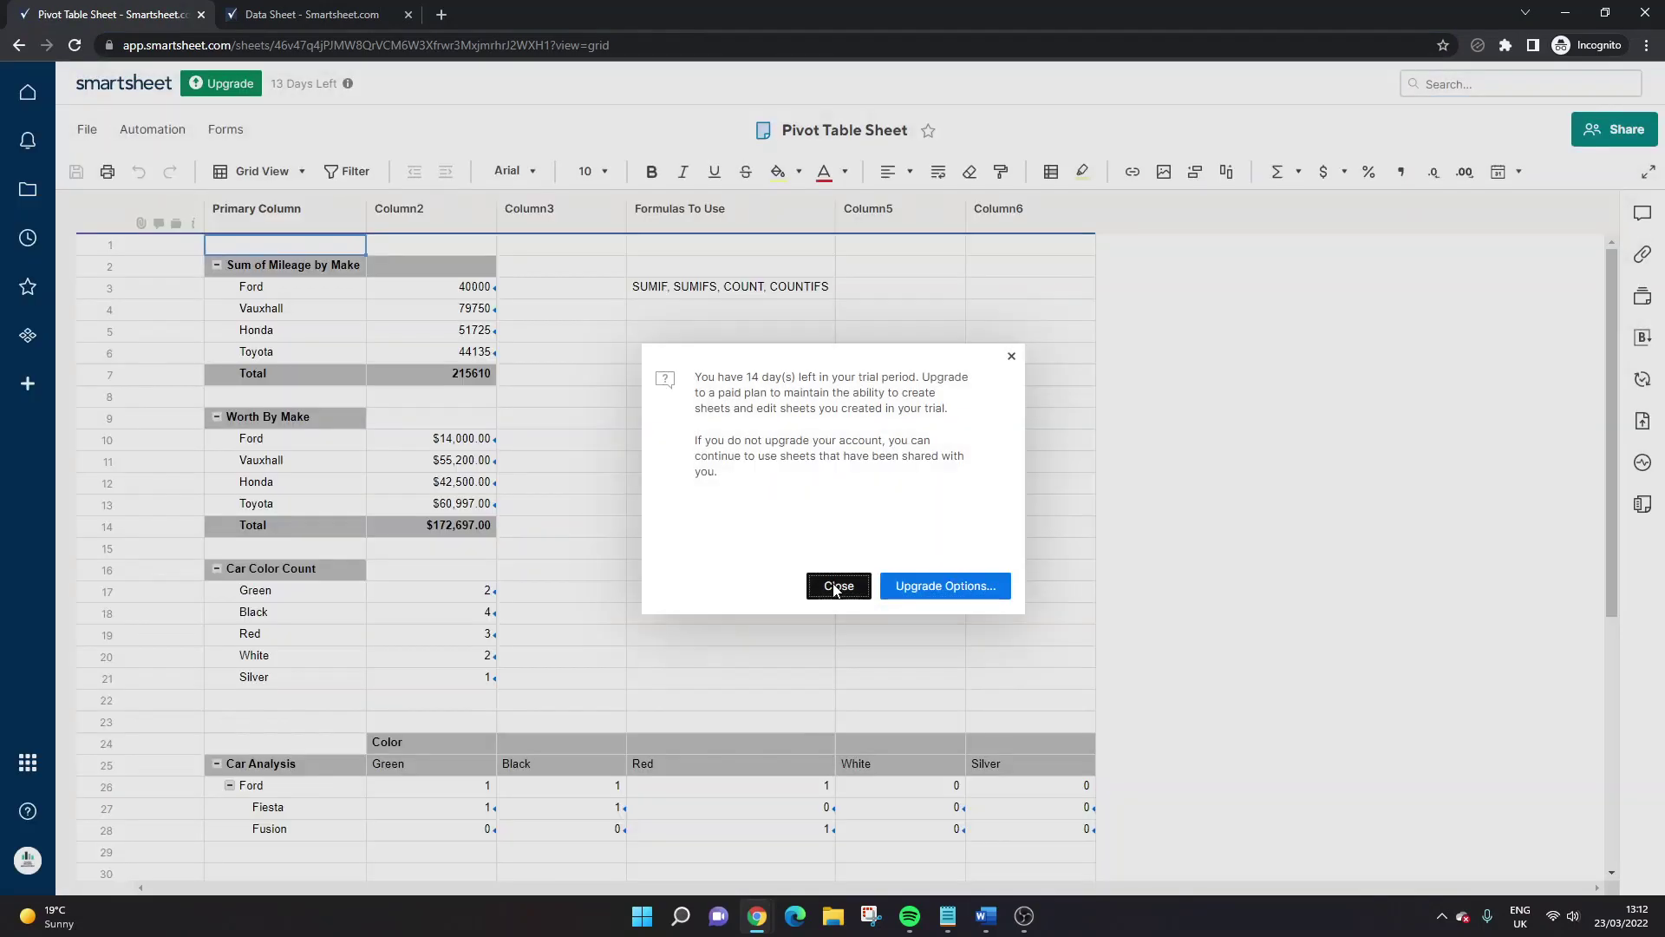
click(840, 583)
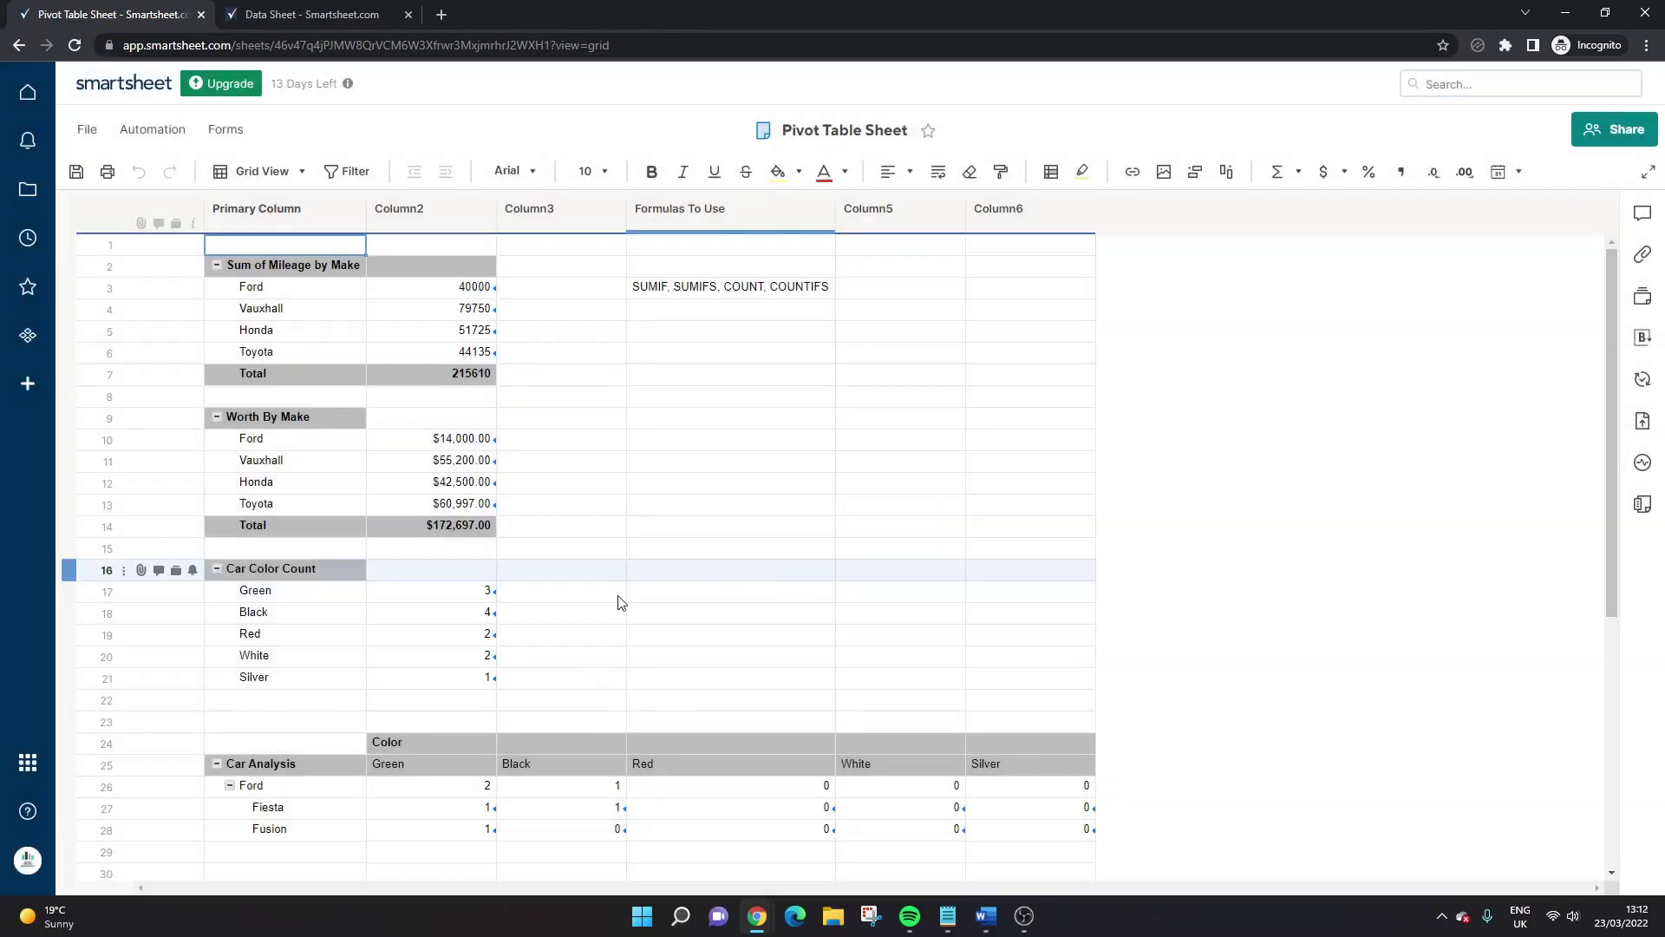
click(431, 591)
key(Down)
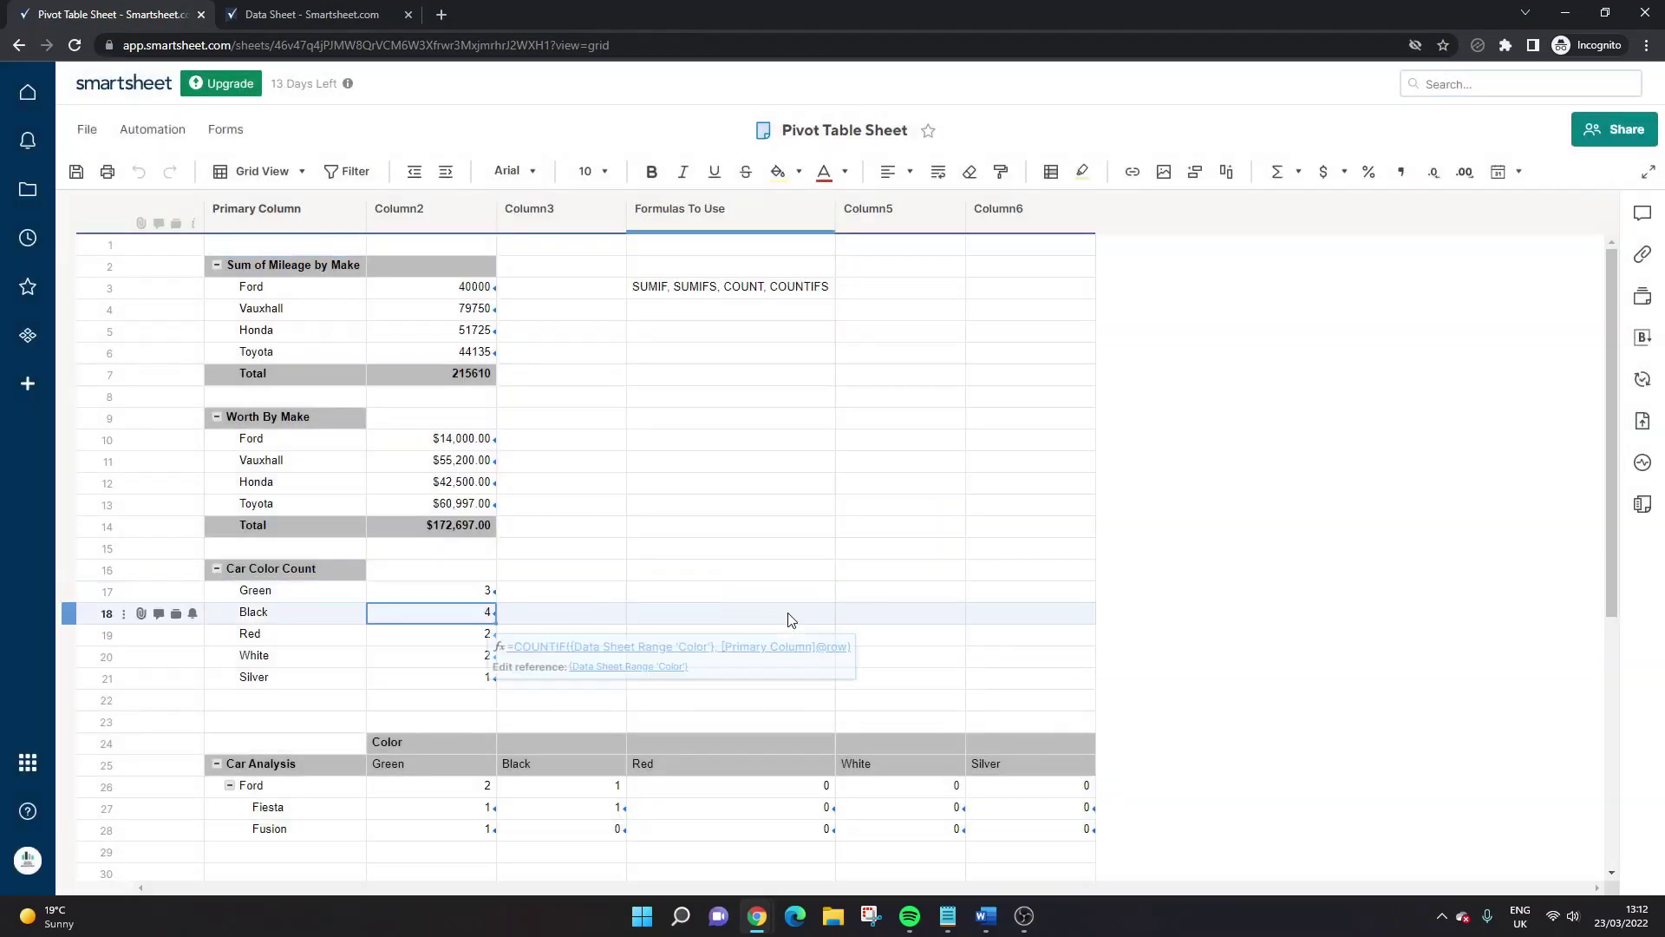
click(431, 593)
click(433, 595)
click(763, 555)
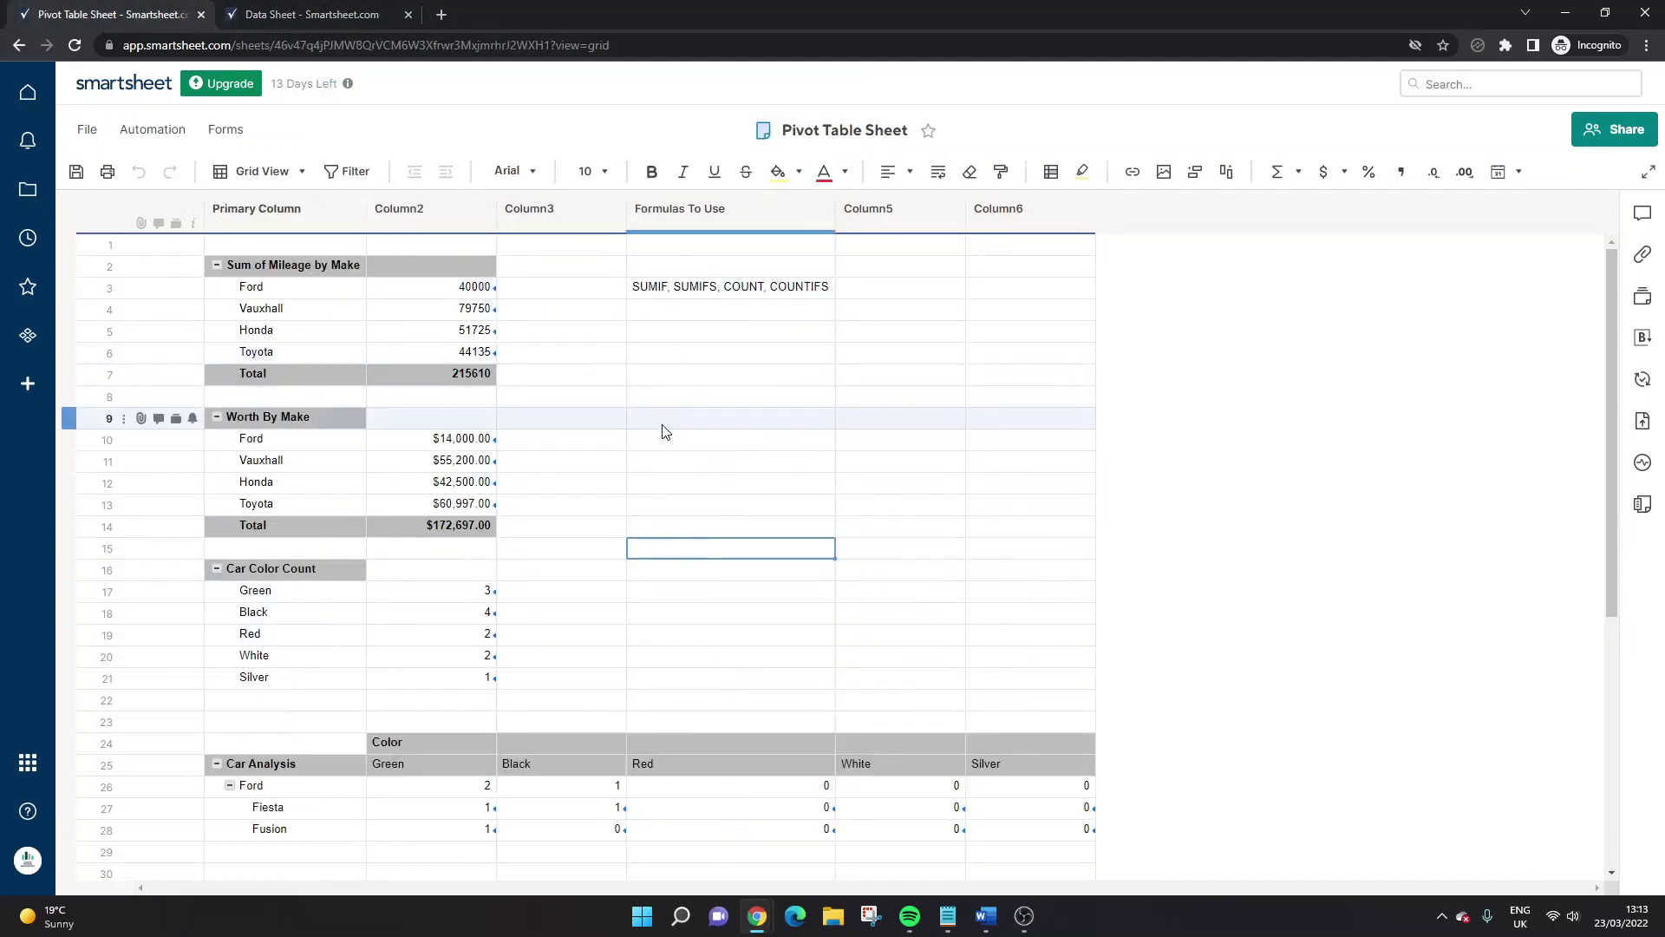
click(16, 45)
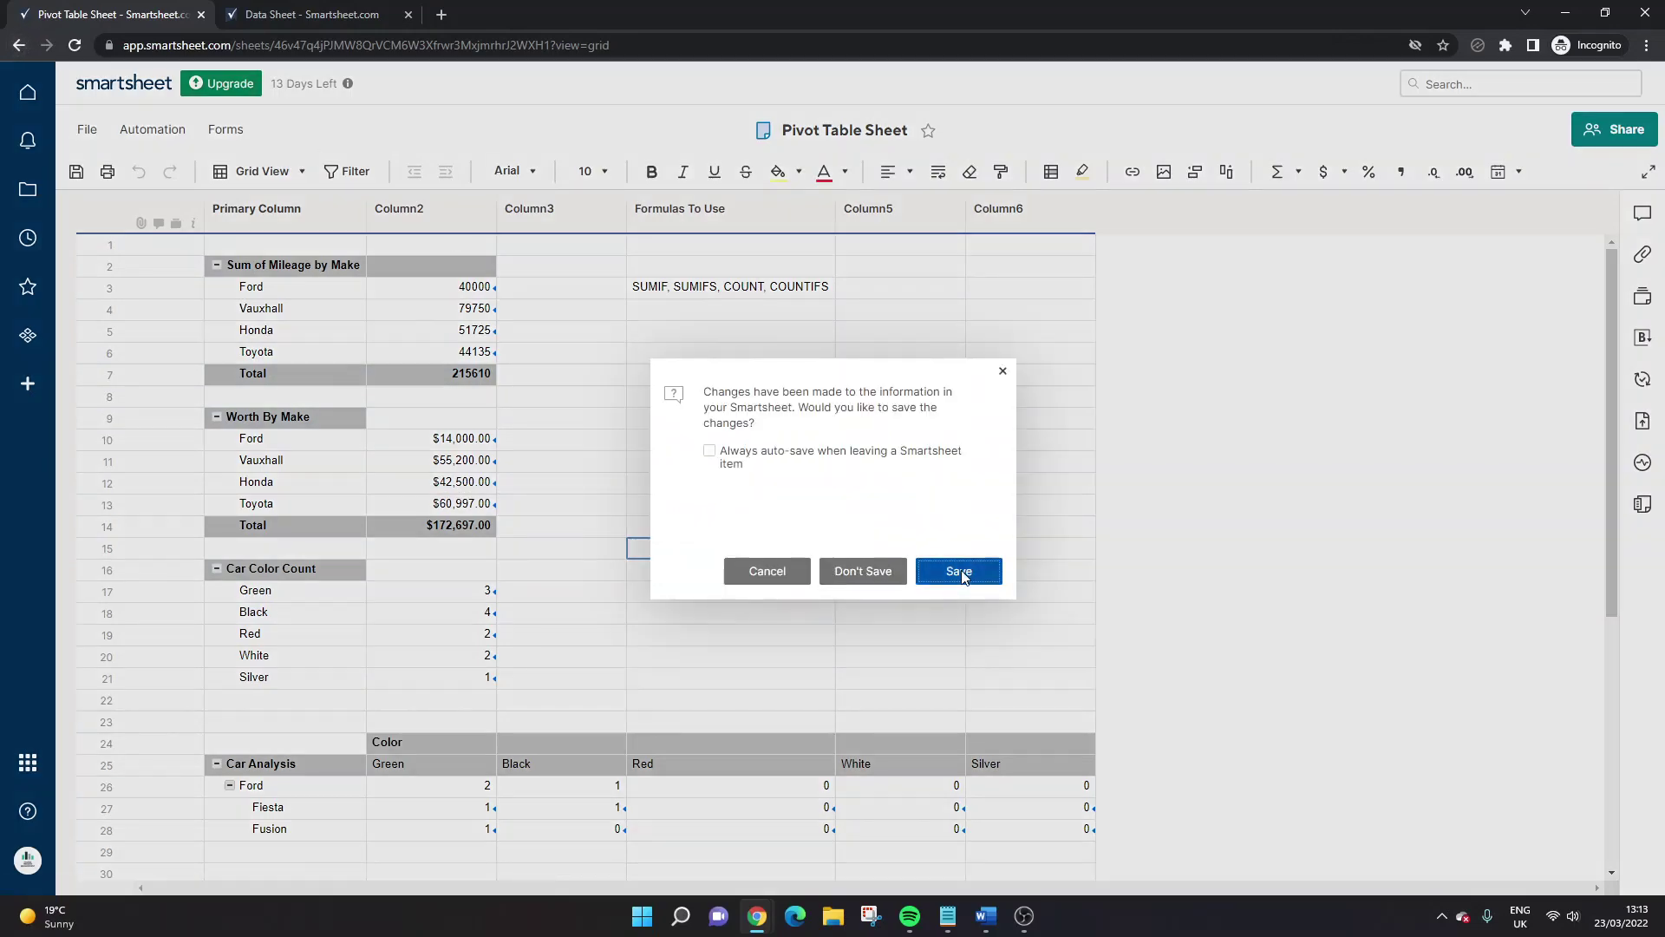
- Save the Pivot Table Sheet edits, then open the Dashboard Example dashboard
click(959, 568)
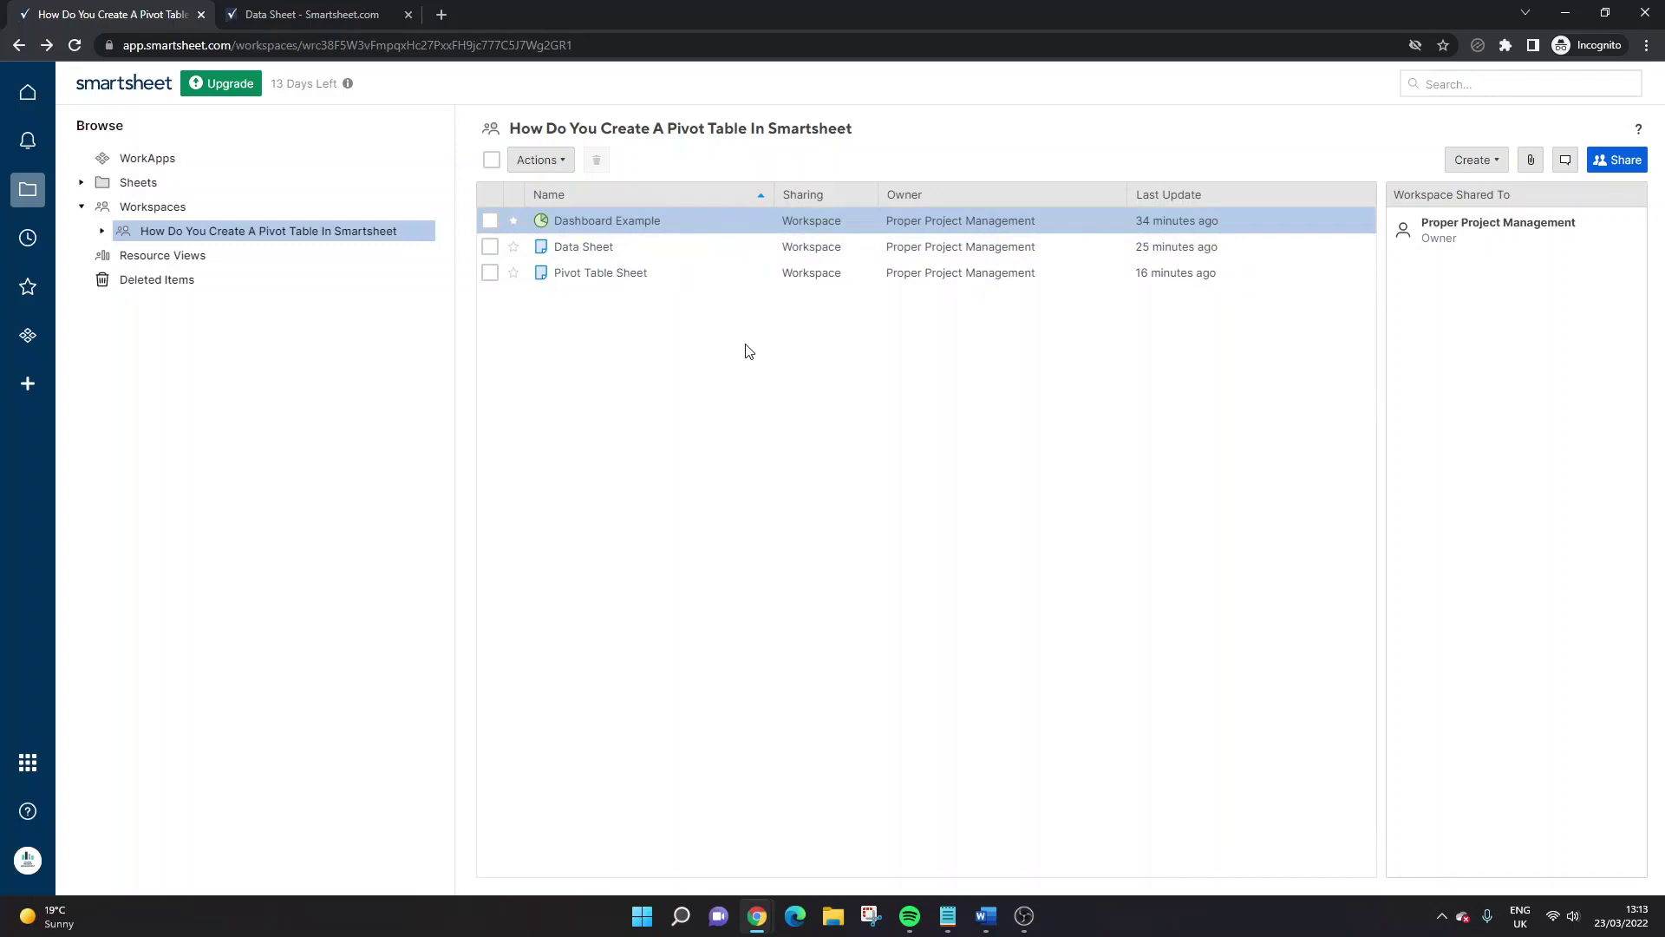
click(628, 222)
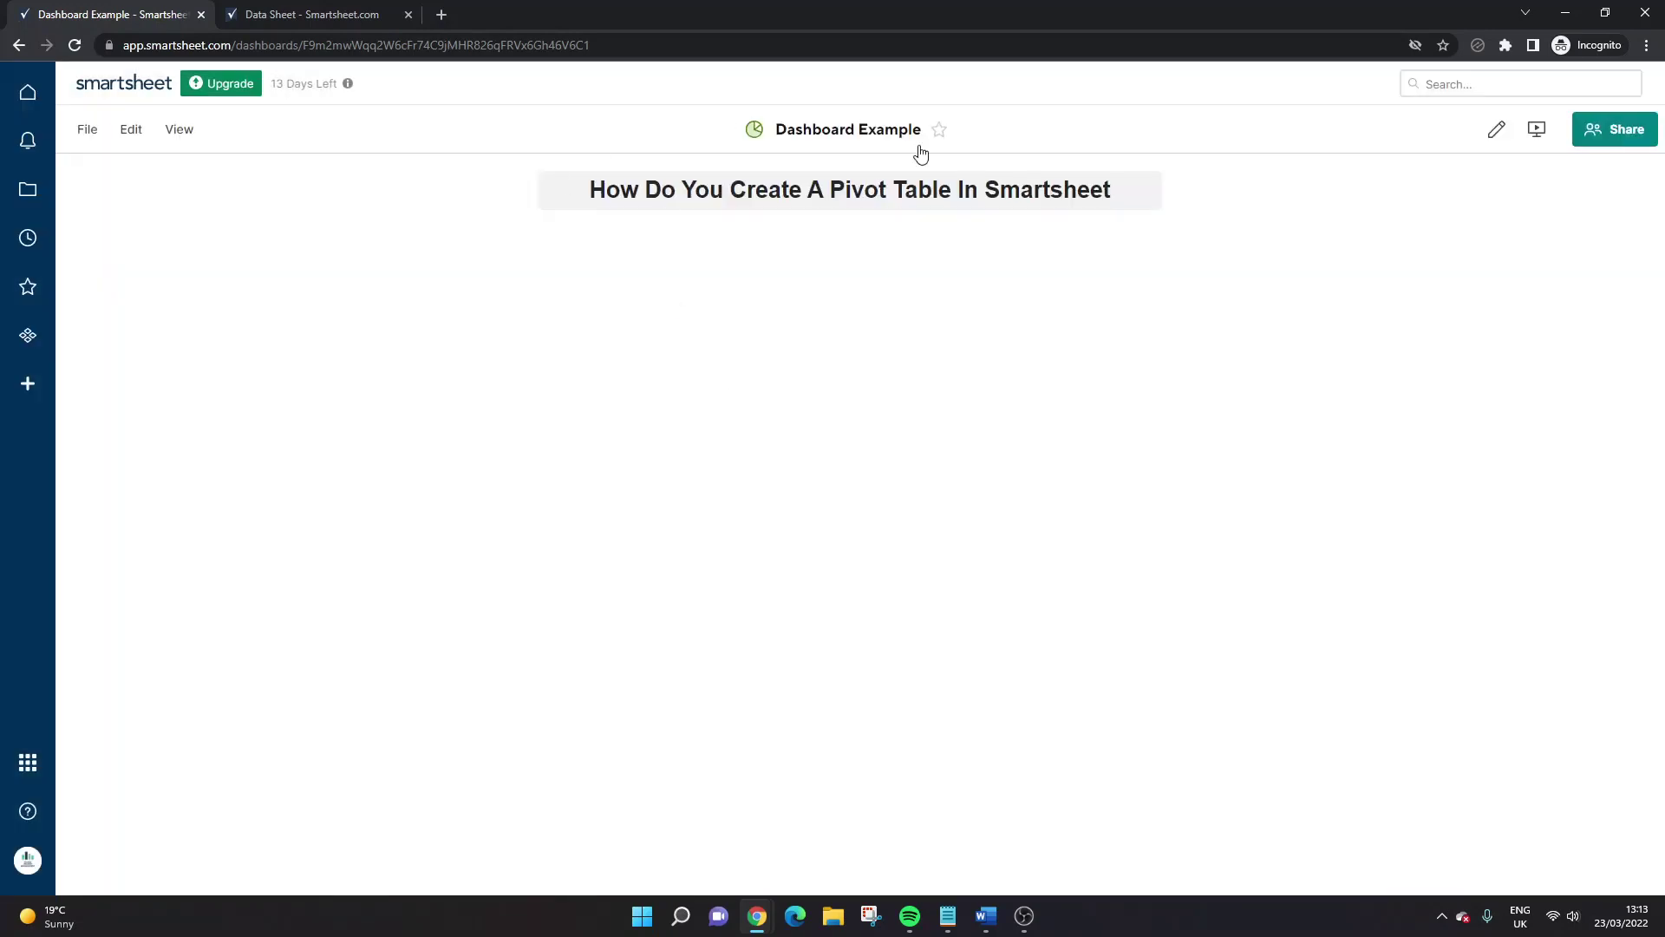
- Add a chart widget charting Pivot Table Sheet mileage for Ford, Vauxhall, Honda and Toyota
click(1496, 129)
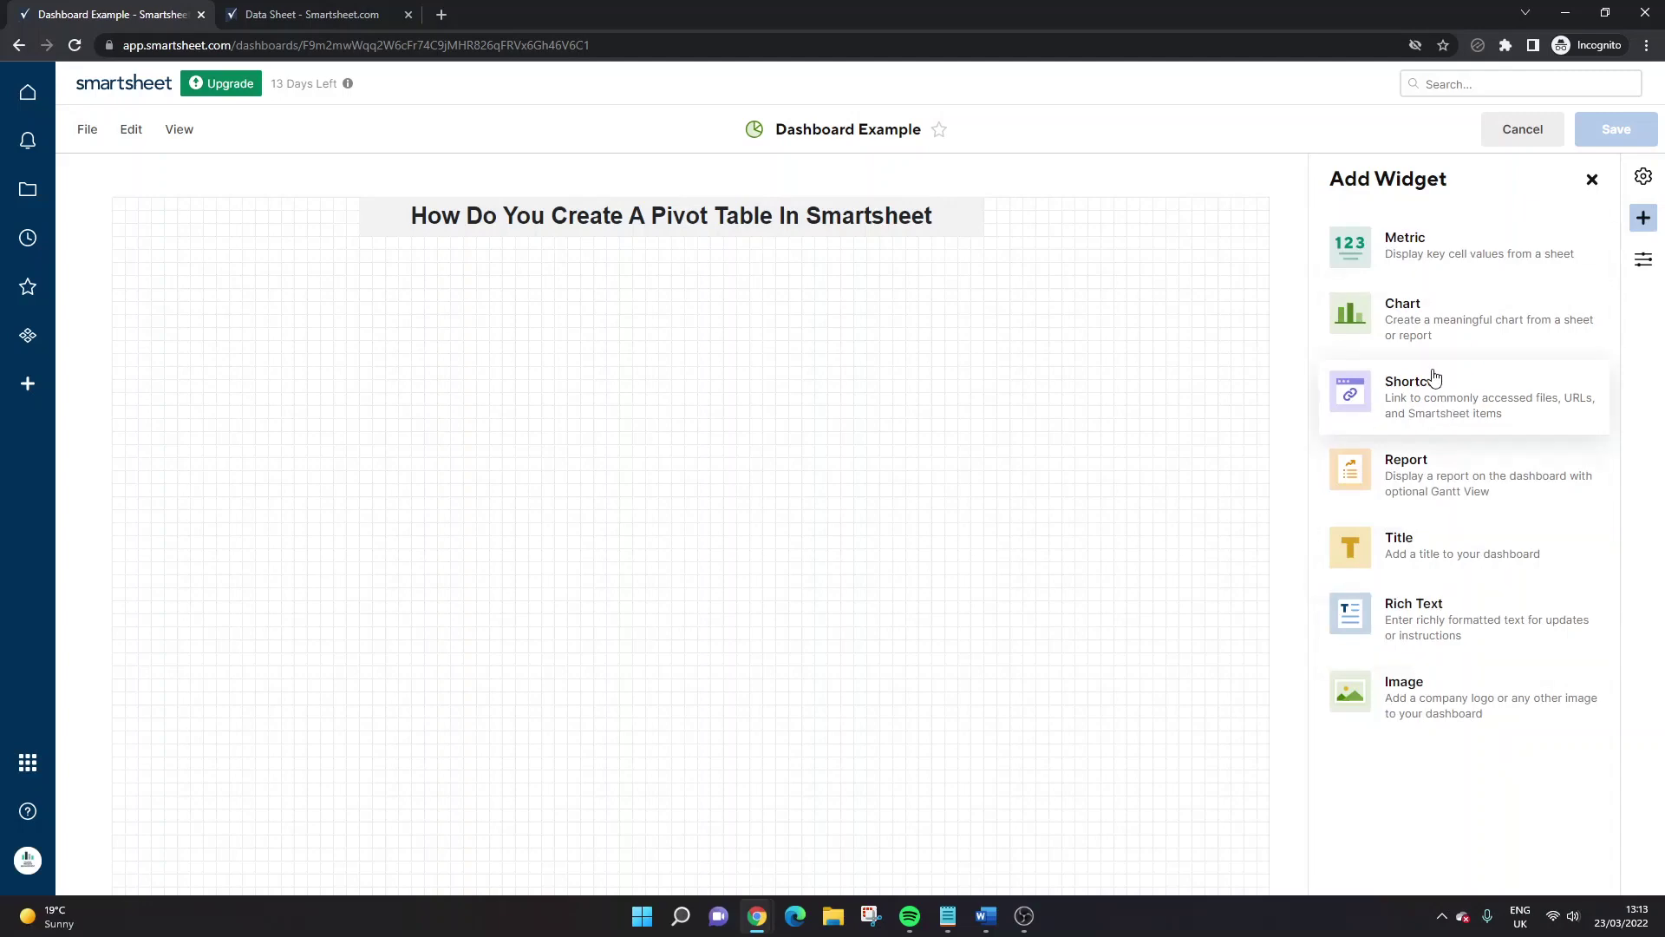
click(1415, 323)
drag(433, 259, 766, 271)
click(1384, 288)
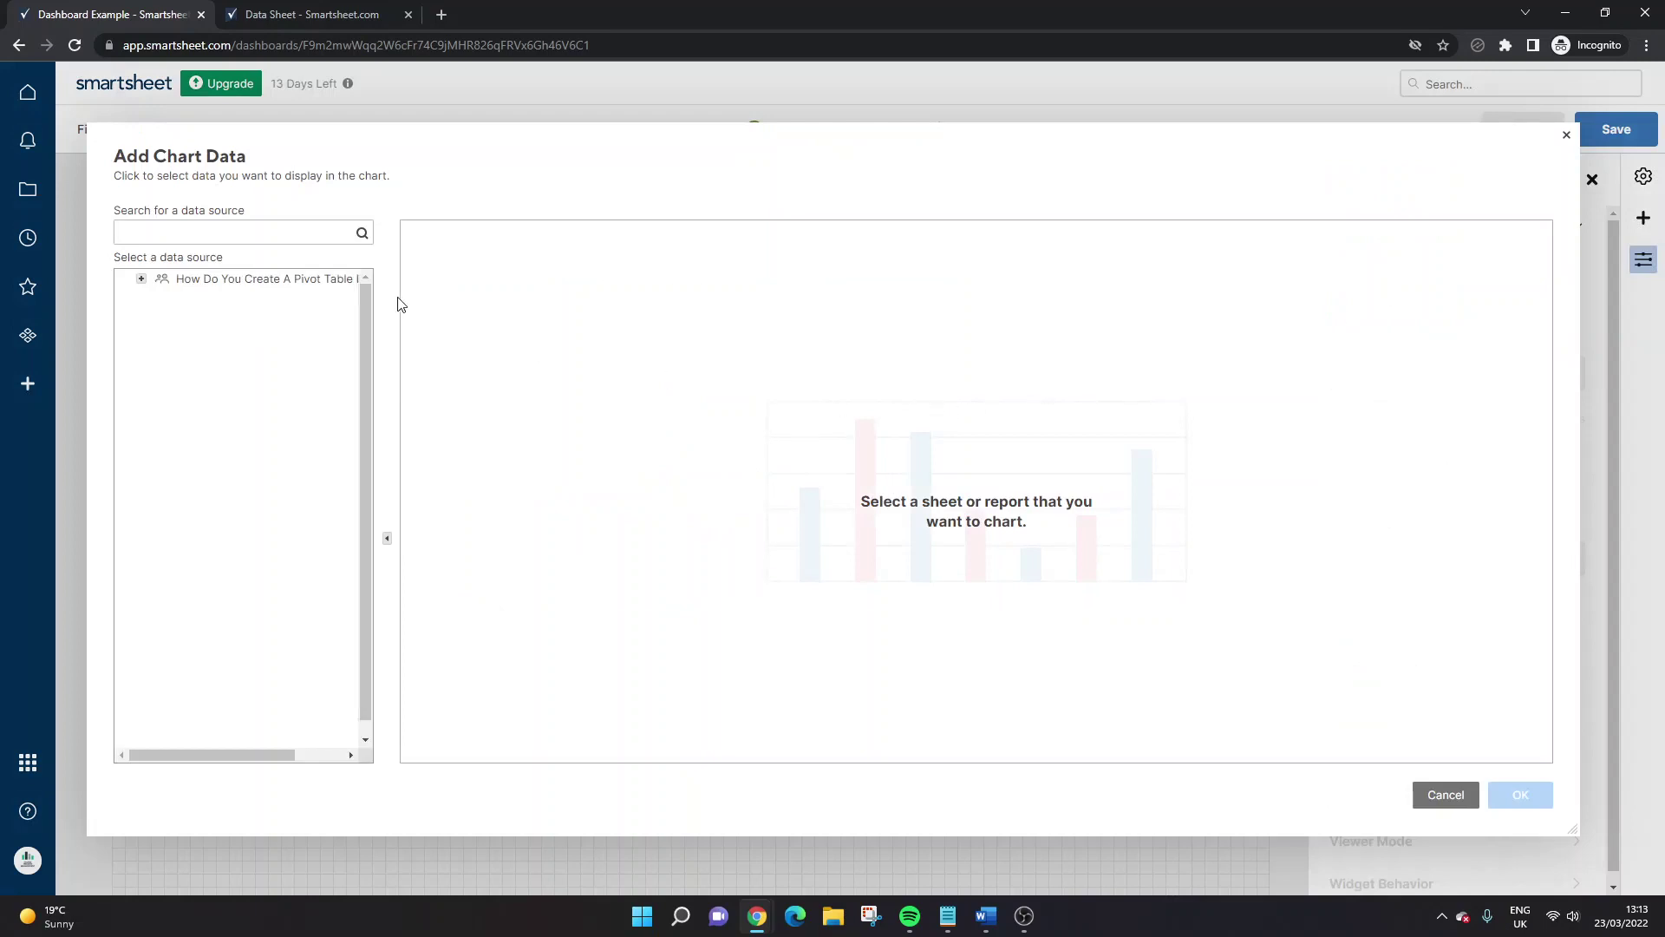
click(141, 279)
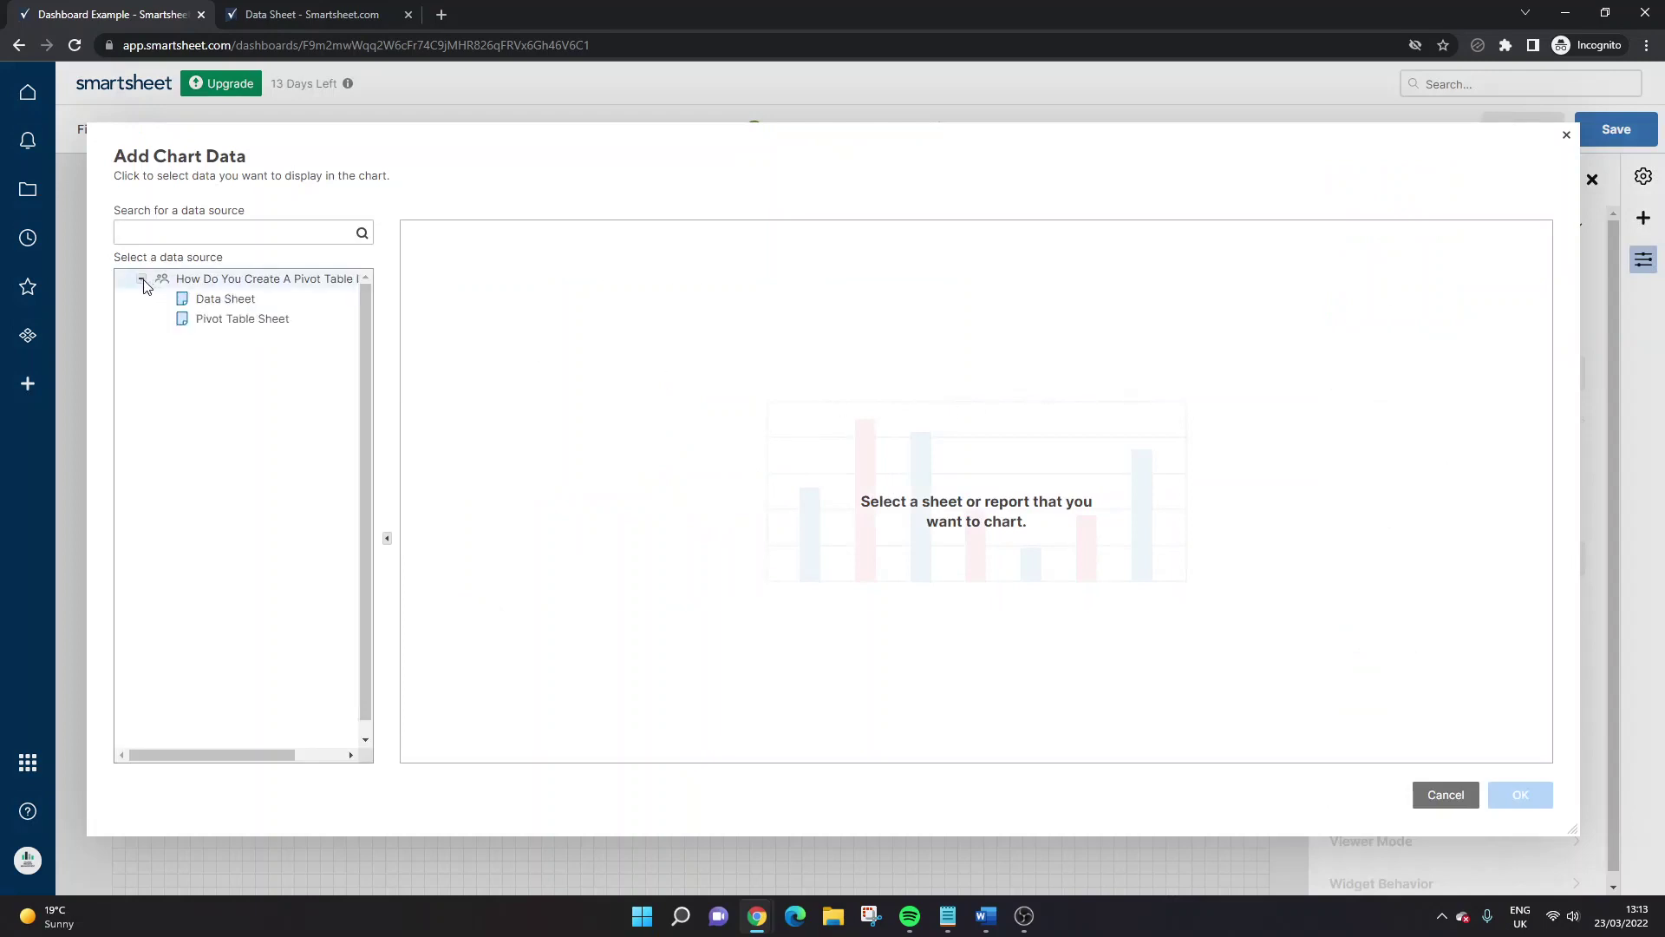
click(221, 322)
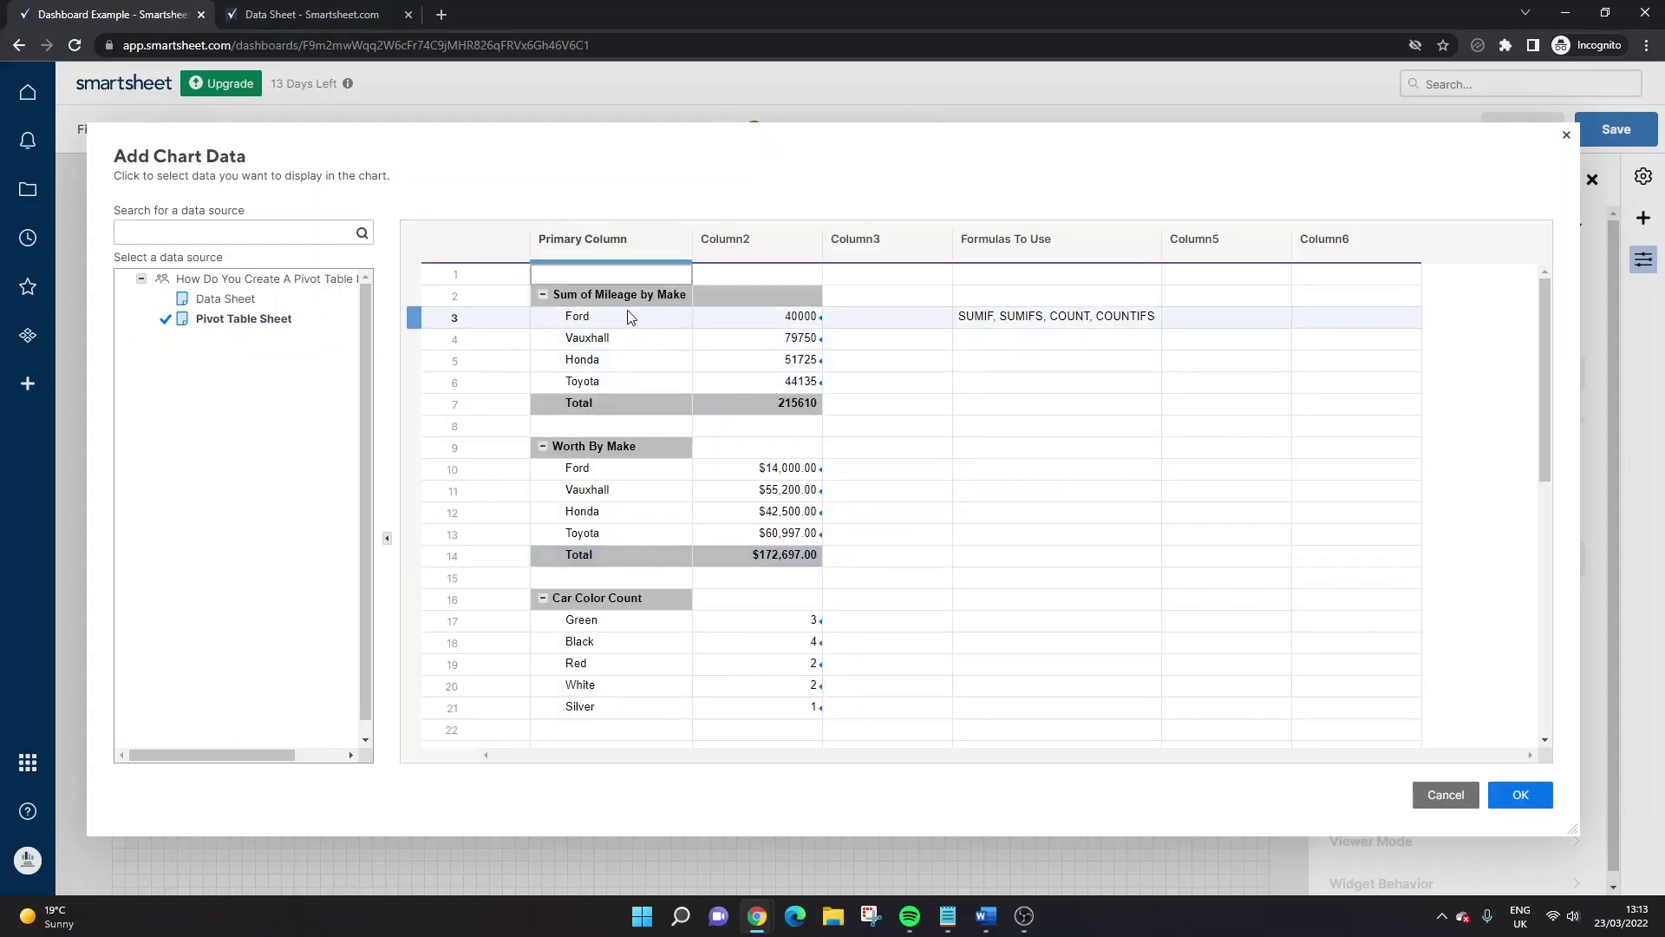
drag(631, 317, 755, 396)
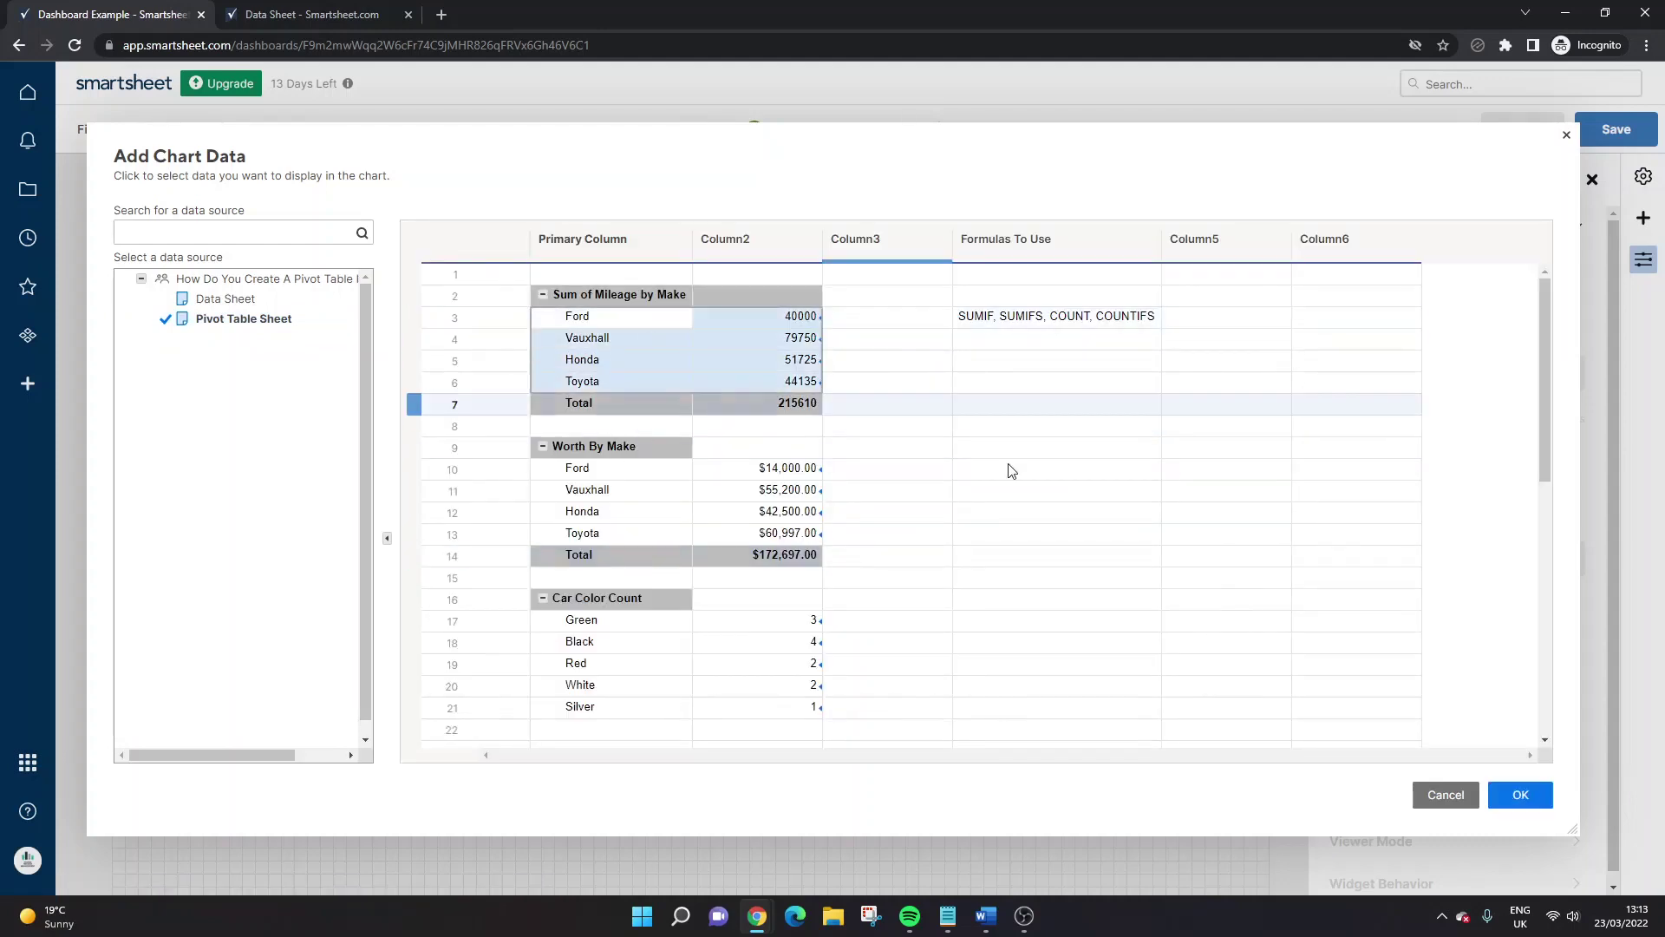
click(1520, 794)
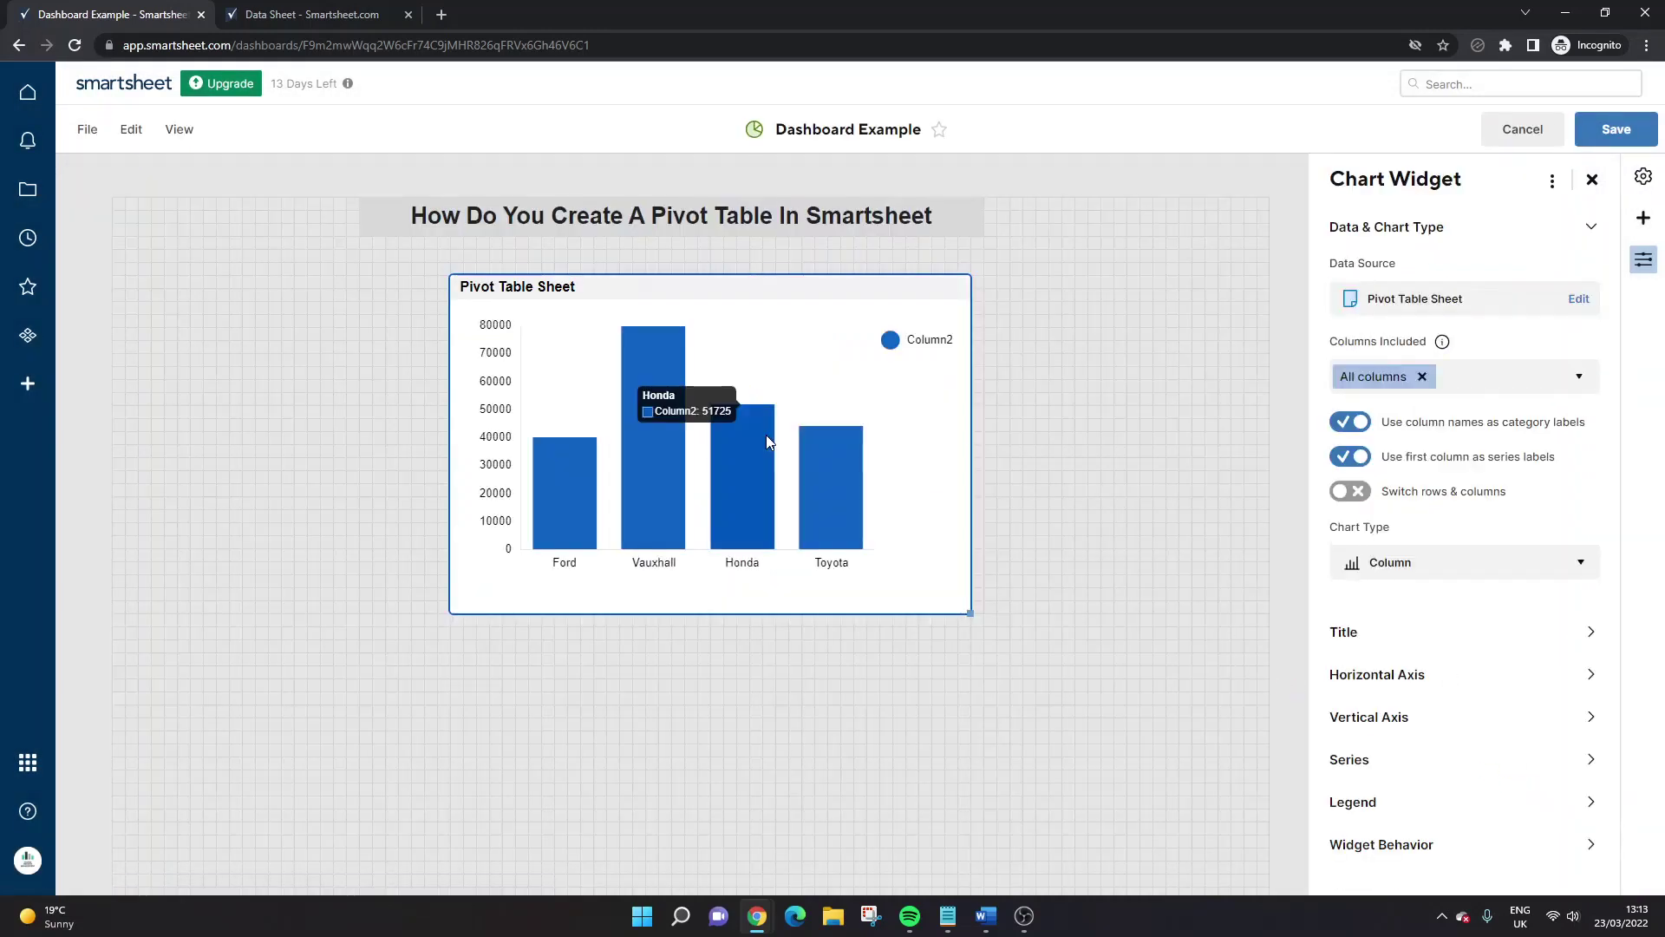
- Change the chart type to Pie: Ford 19%, Vauxhall 37%, Honda 24%, Toyota 20%
click(1429, 573)
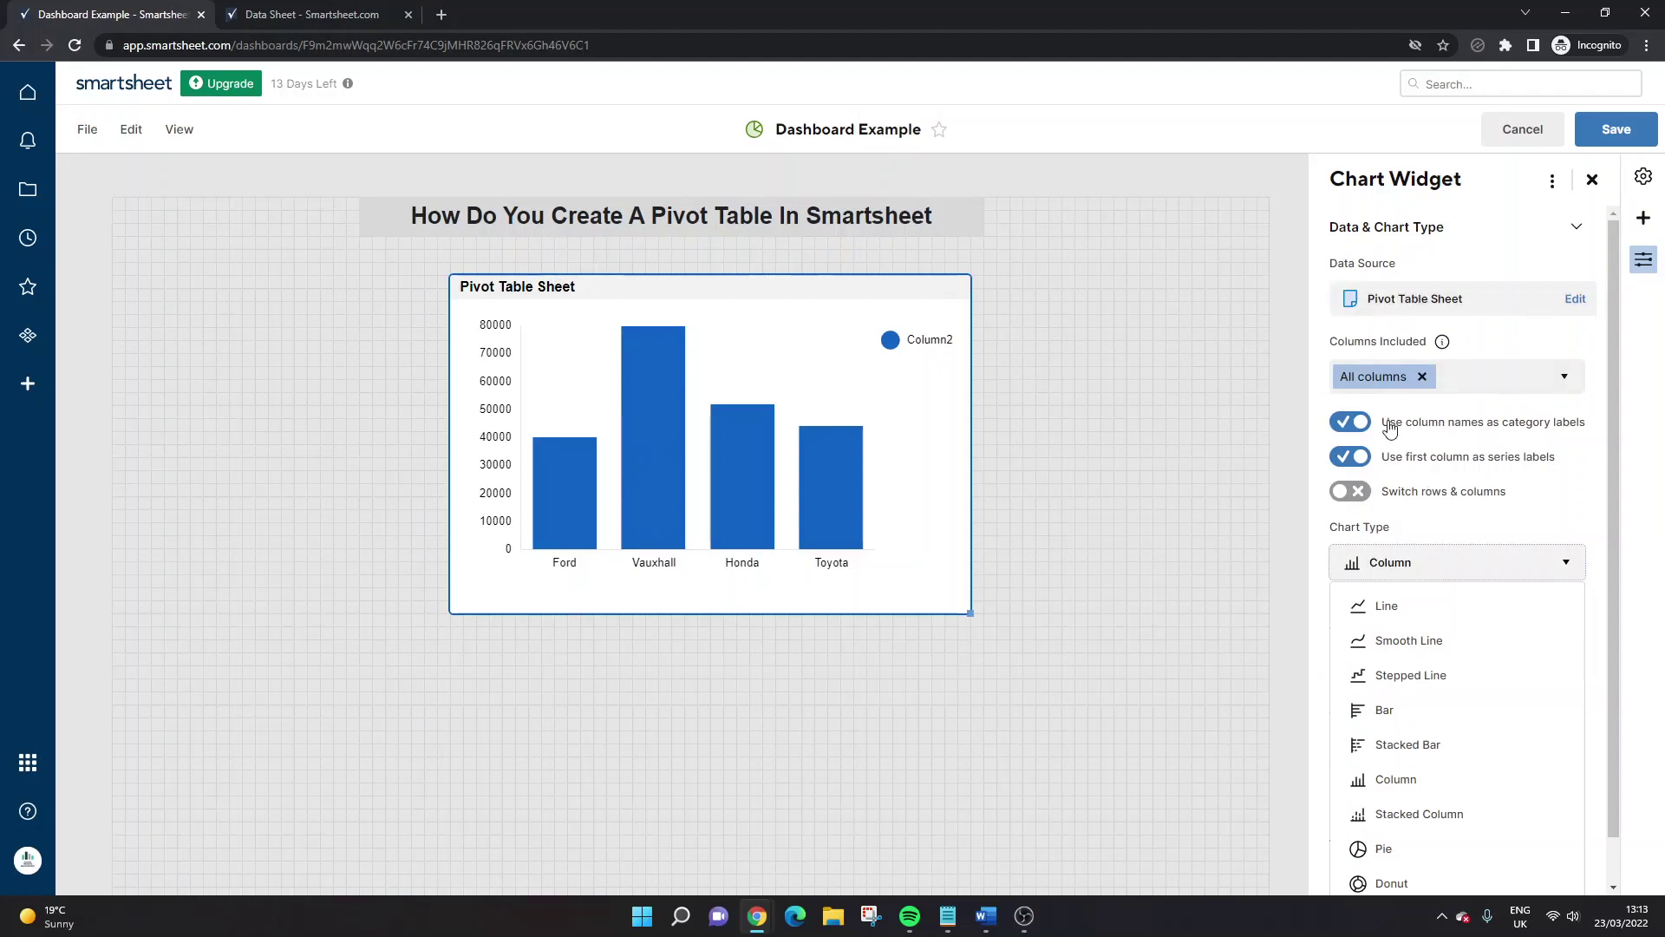
mouse_move(595, 464)
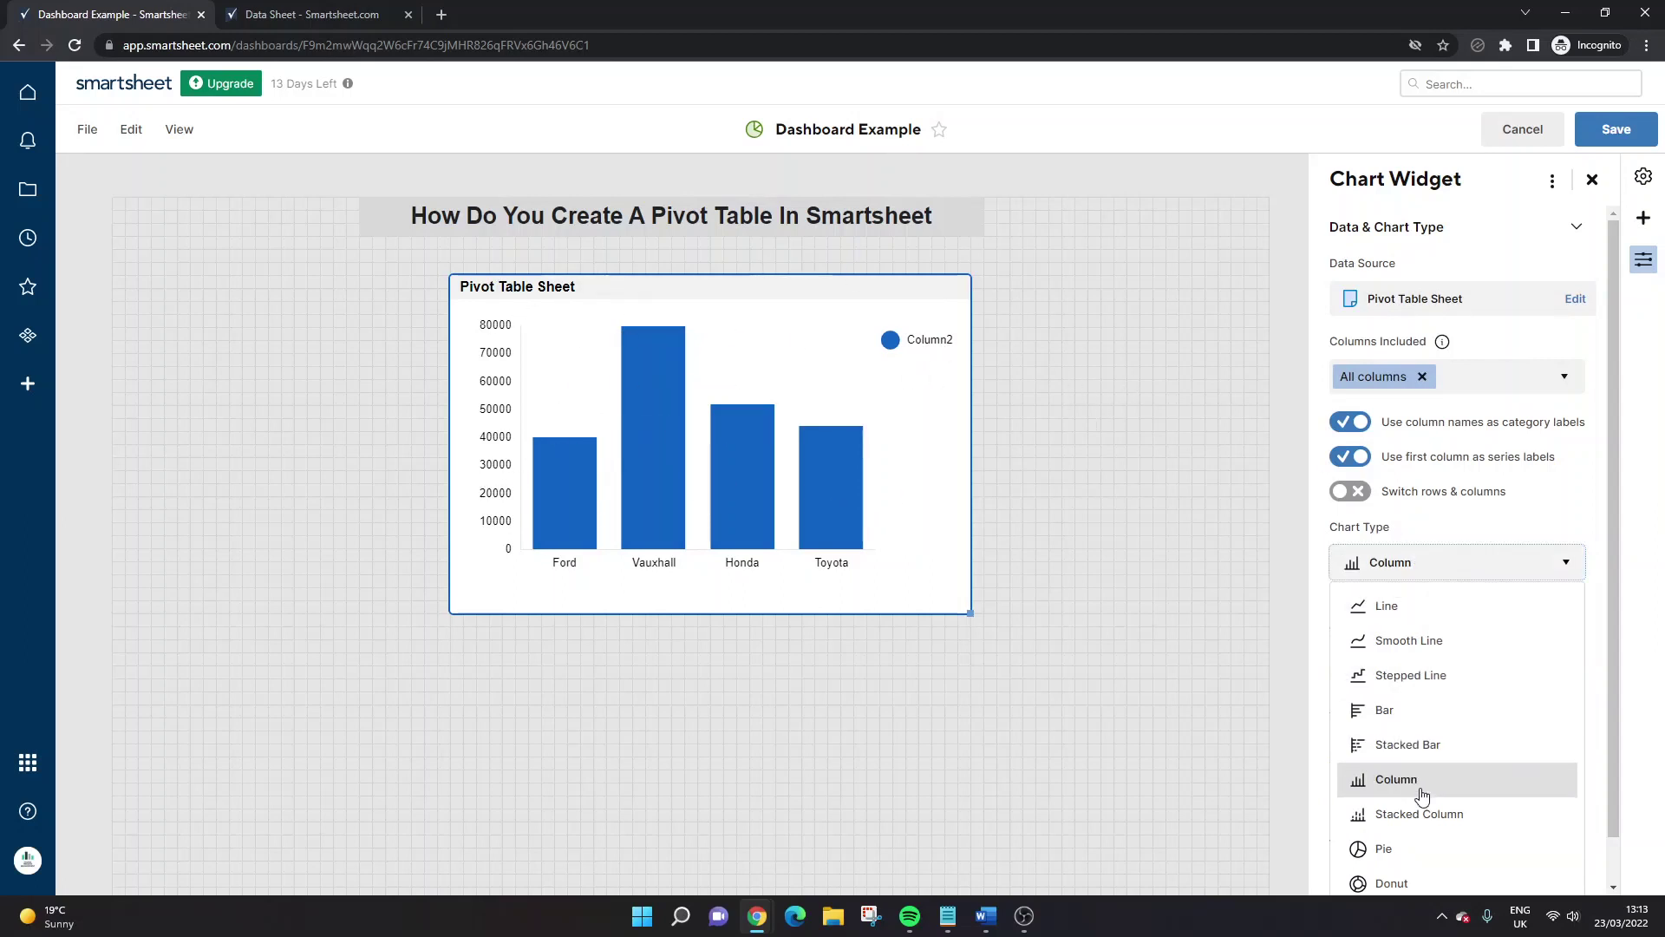
click(1384, 848)
mouse_move(620, 408)
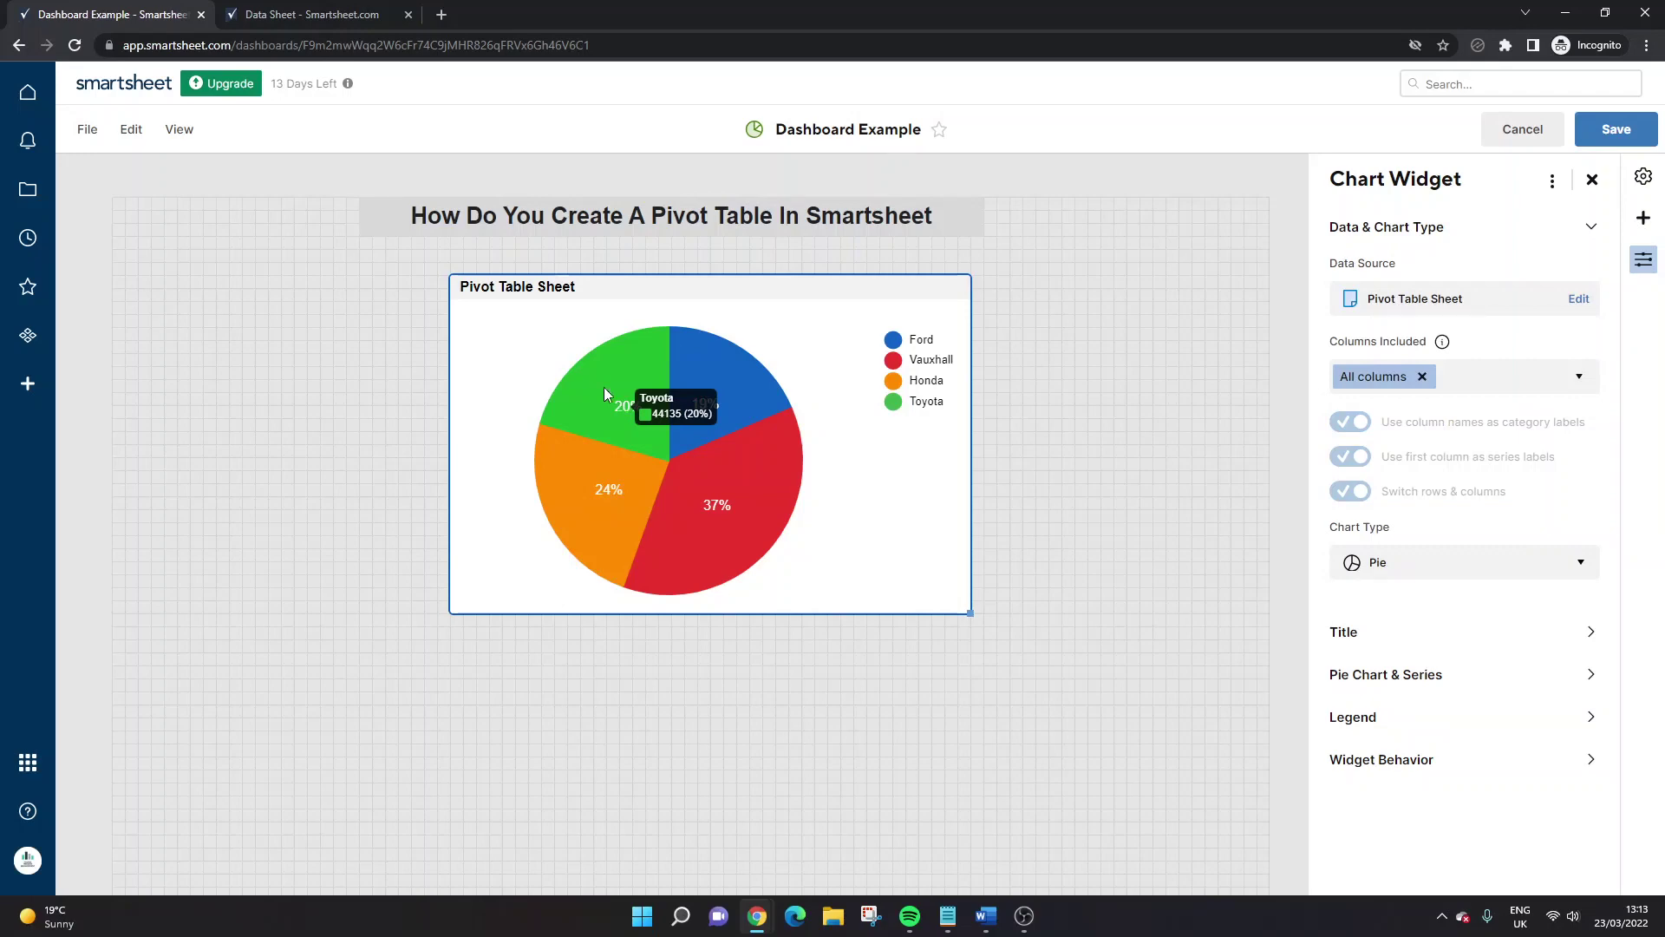
- Move the pie chart widget to the left edge of the dashboard
click(792, 271)
click(791, 286)
click(1182, 419)
drag(799, 301, 459, 301)
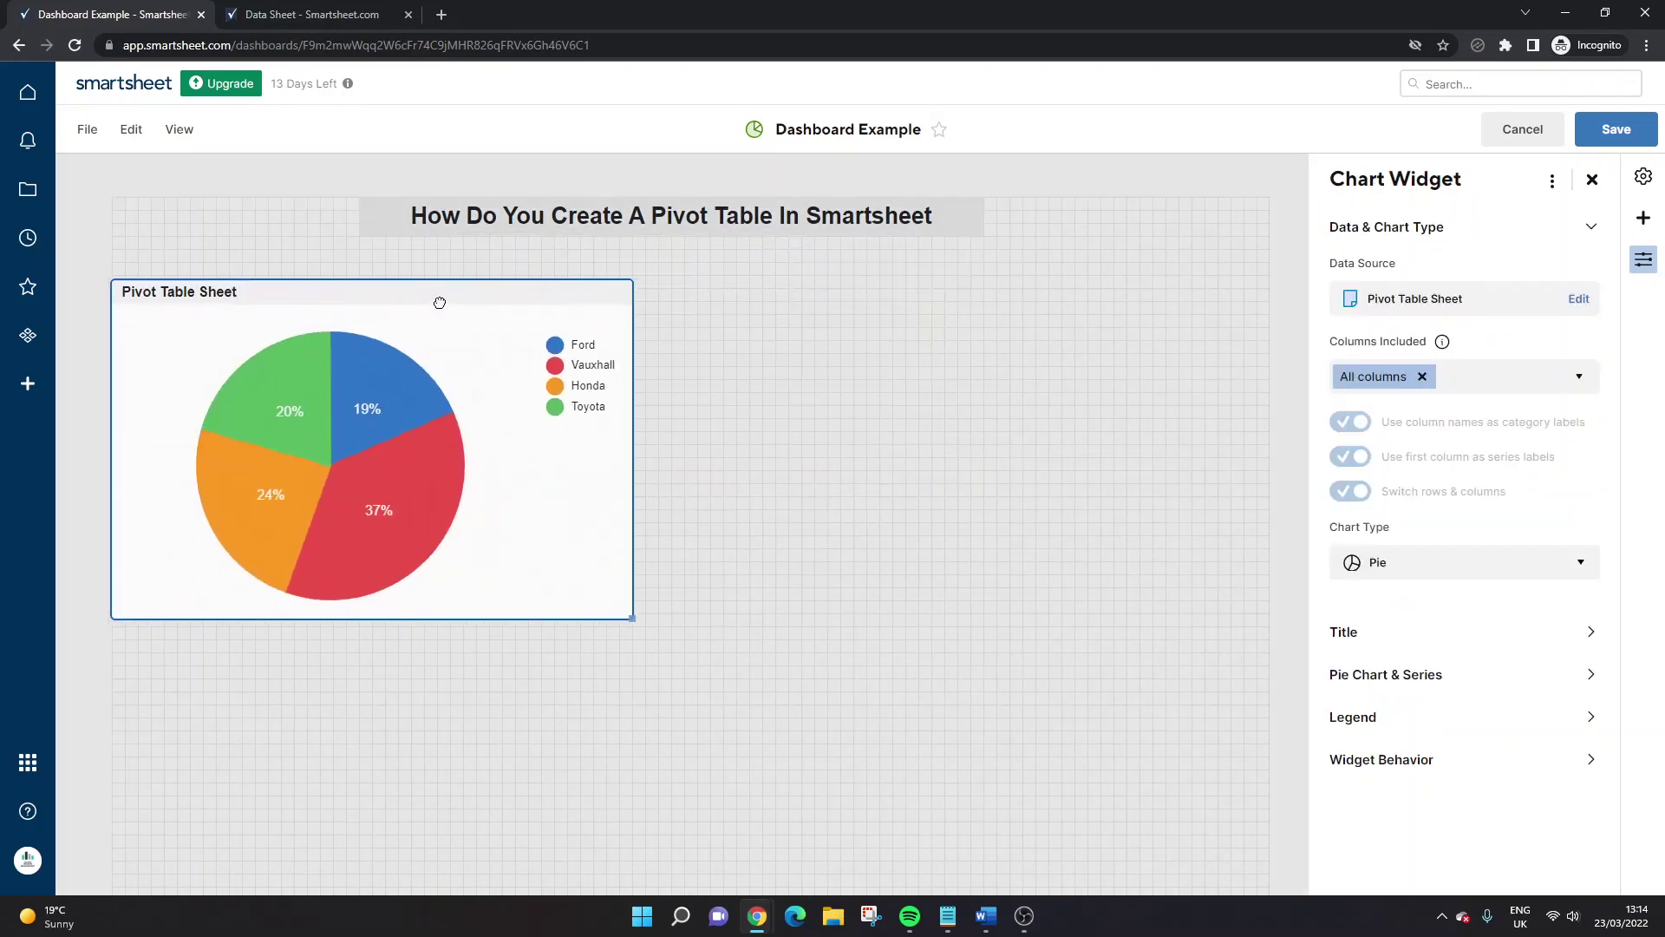
click(762, 353)
click(303, 417)
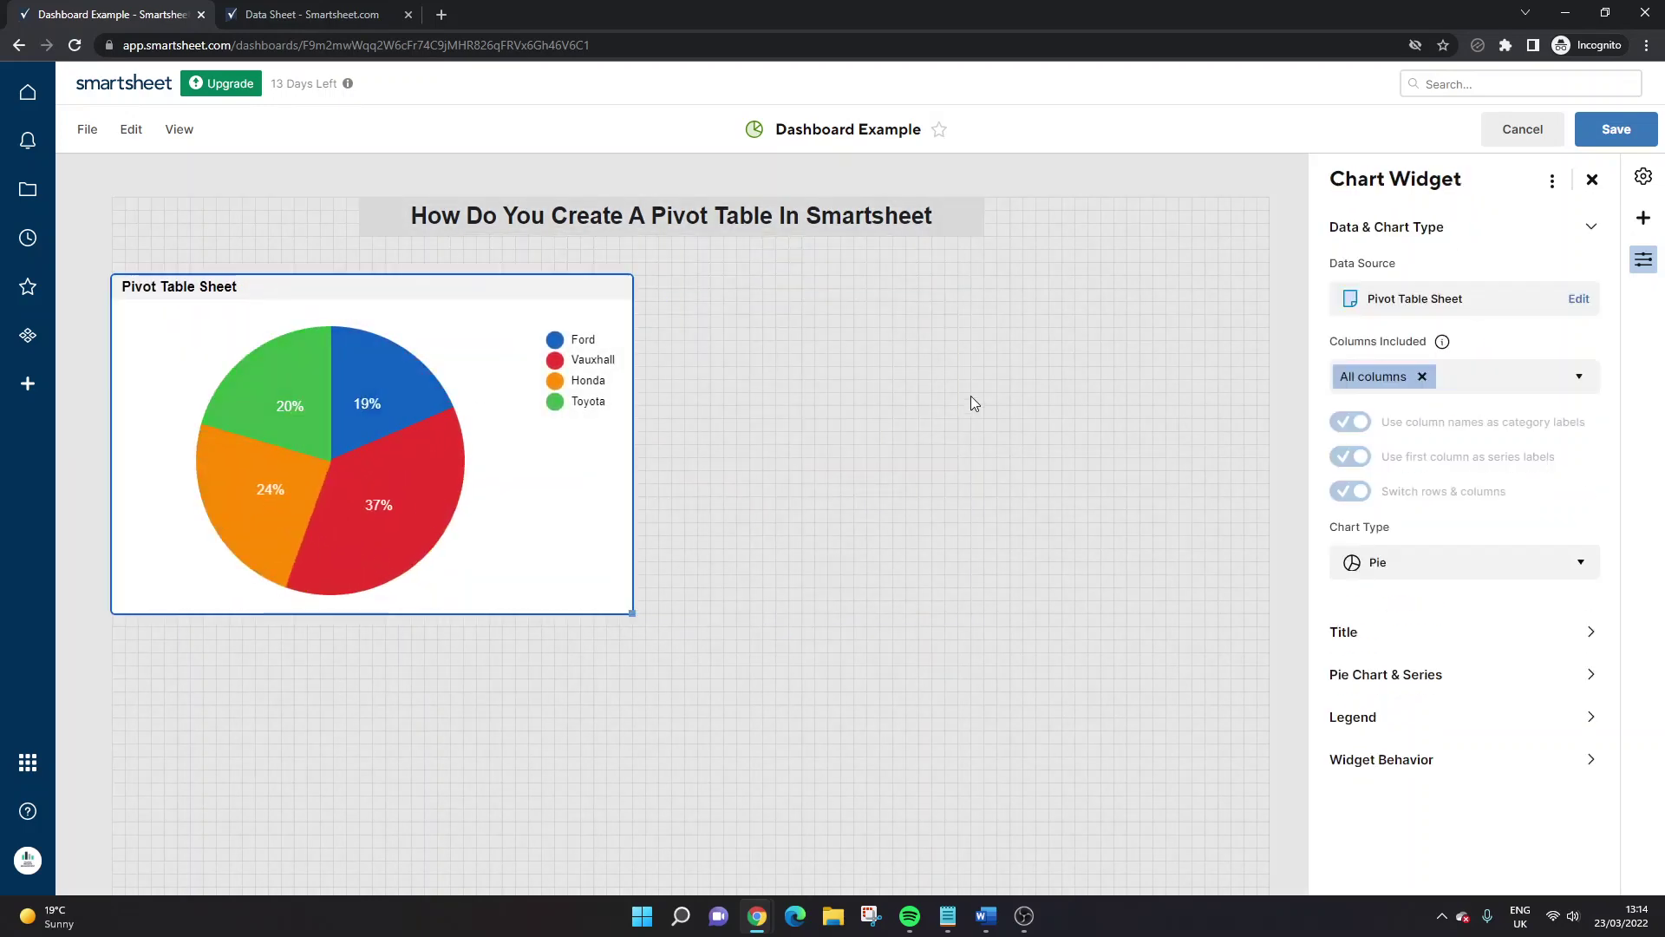
- Close the Chart Widget settings and save the dashboard with its mileage pie
click(1592, 179)
click(1616, 128)
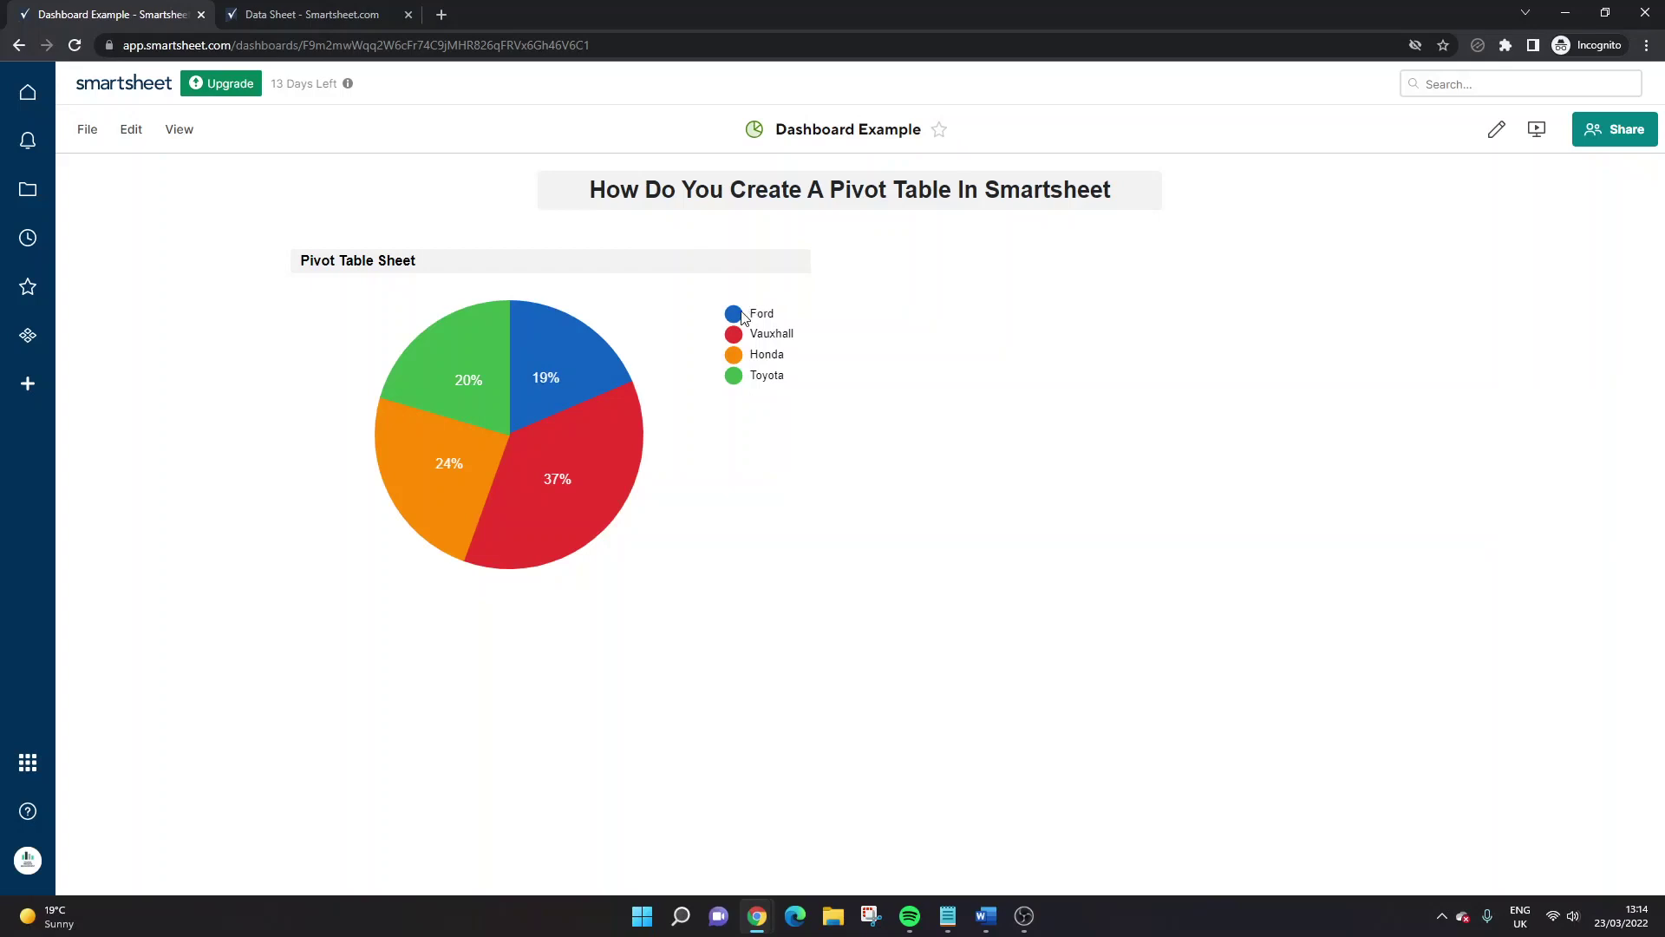
- Search 'pivot app smartsheet' in a new tab to reach the Pivot App page
click(439, 15)
text(pivot )
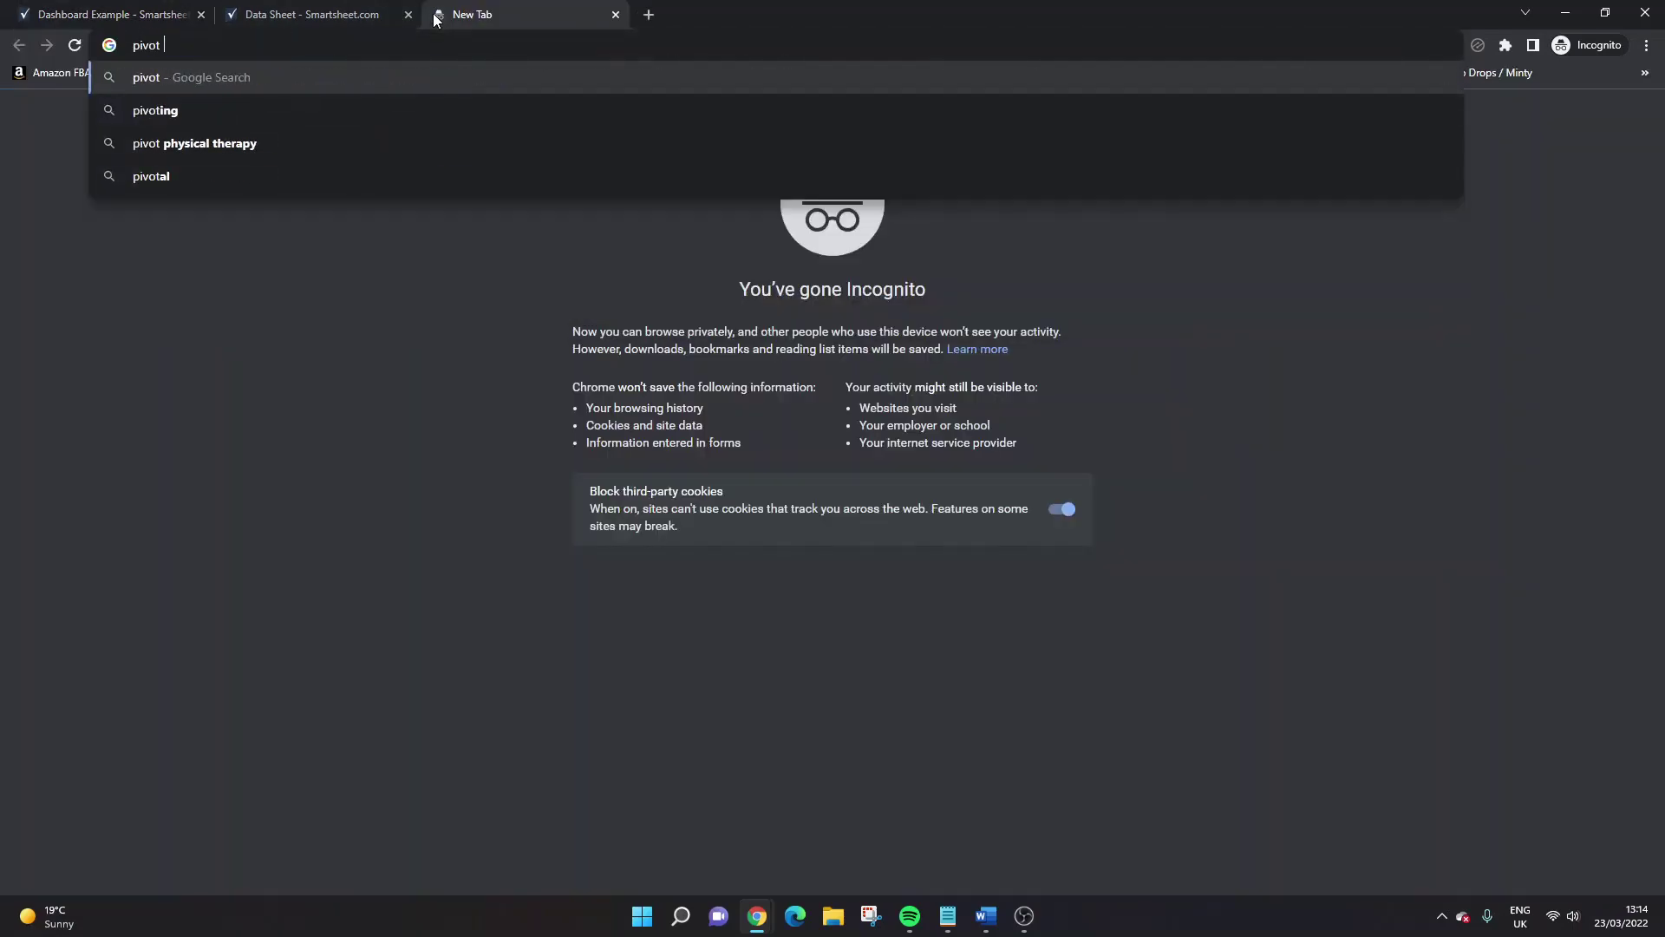
text(app smartsheet)
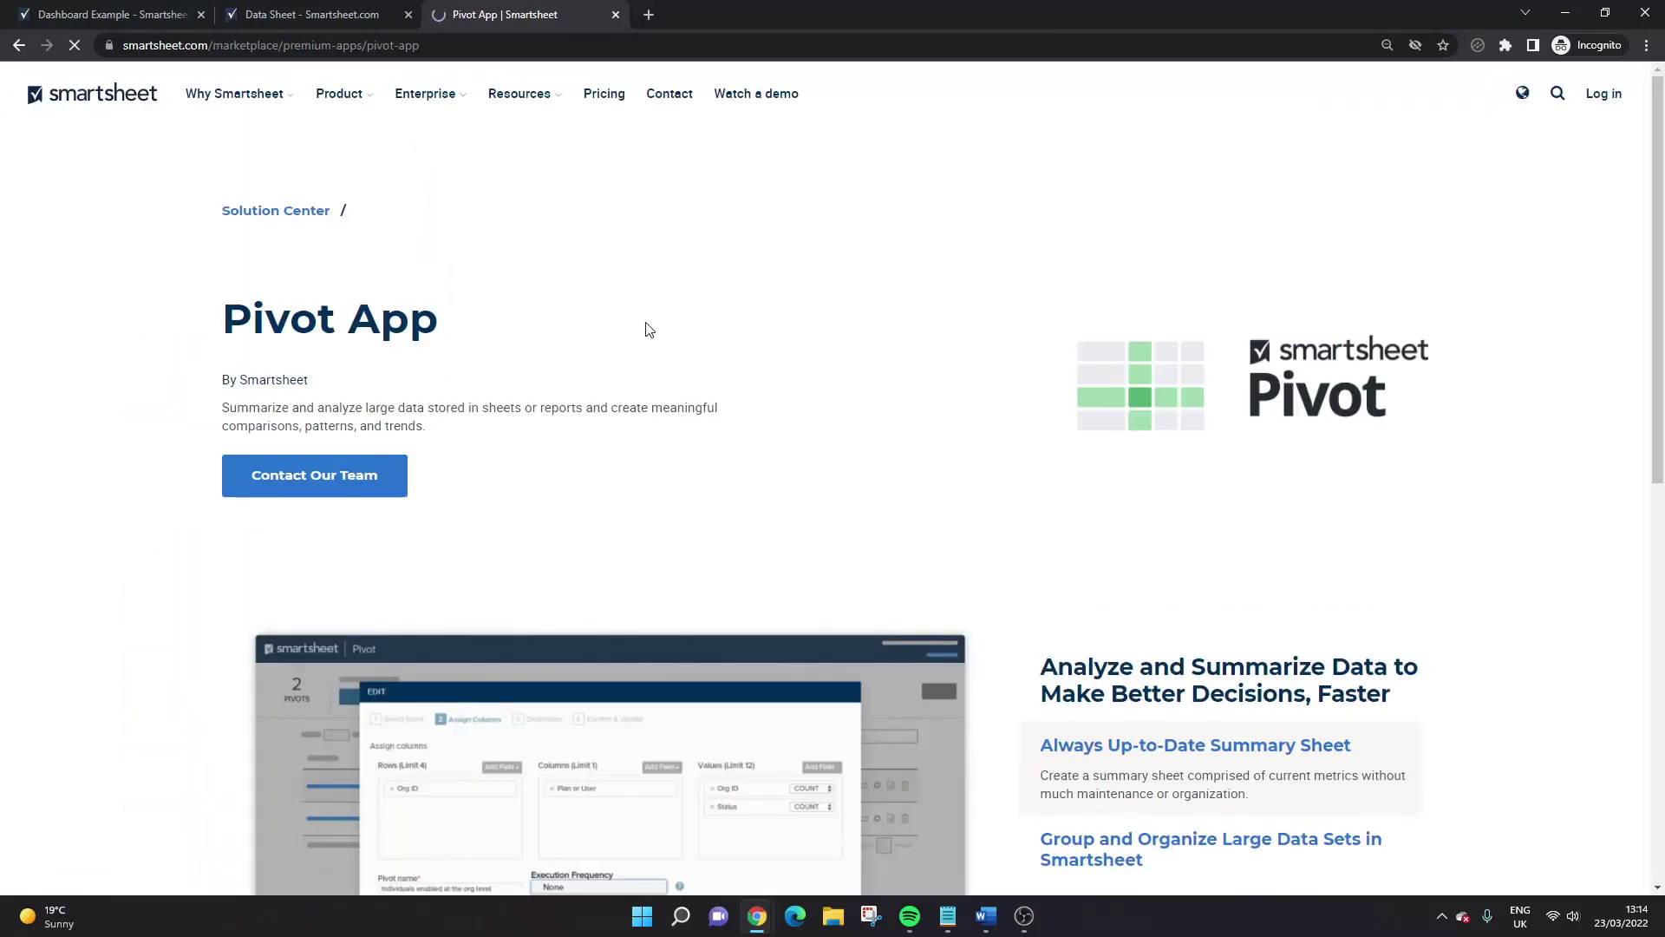
key(ctrl+Tab)
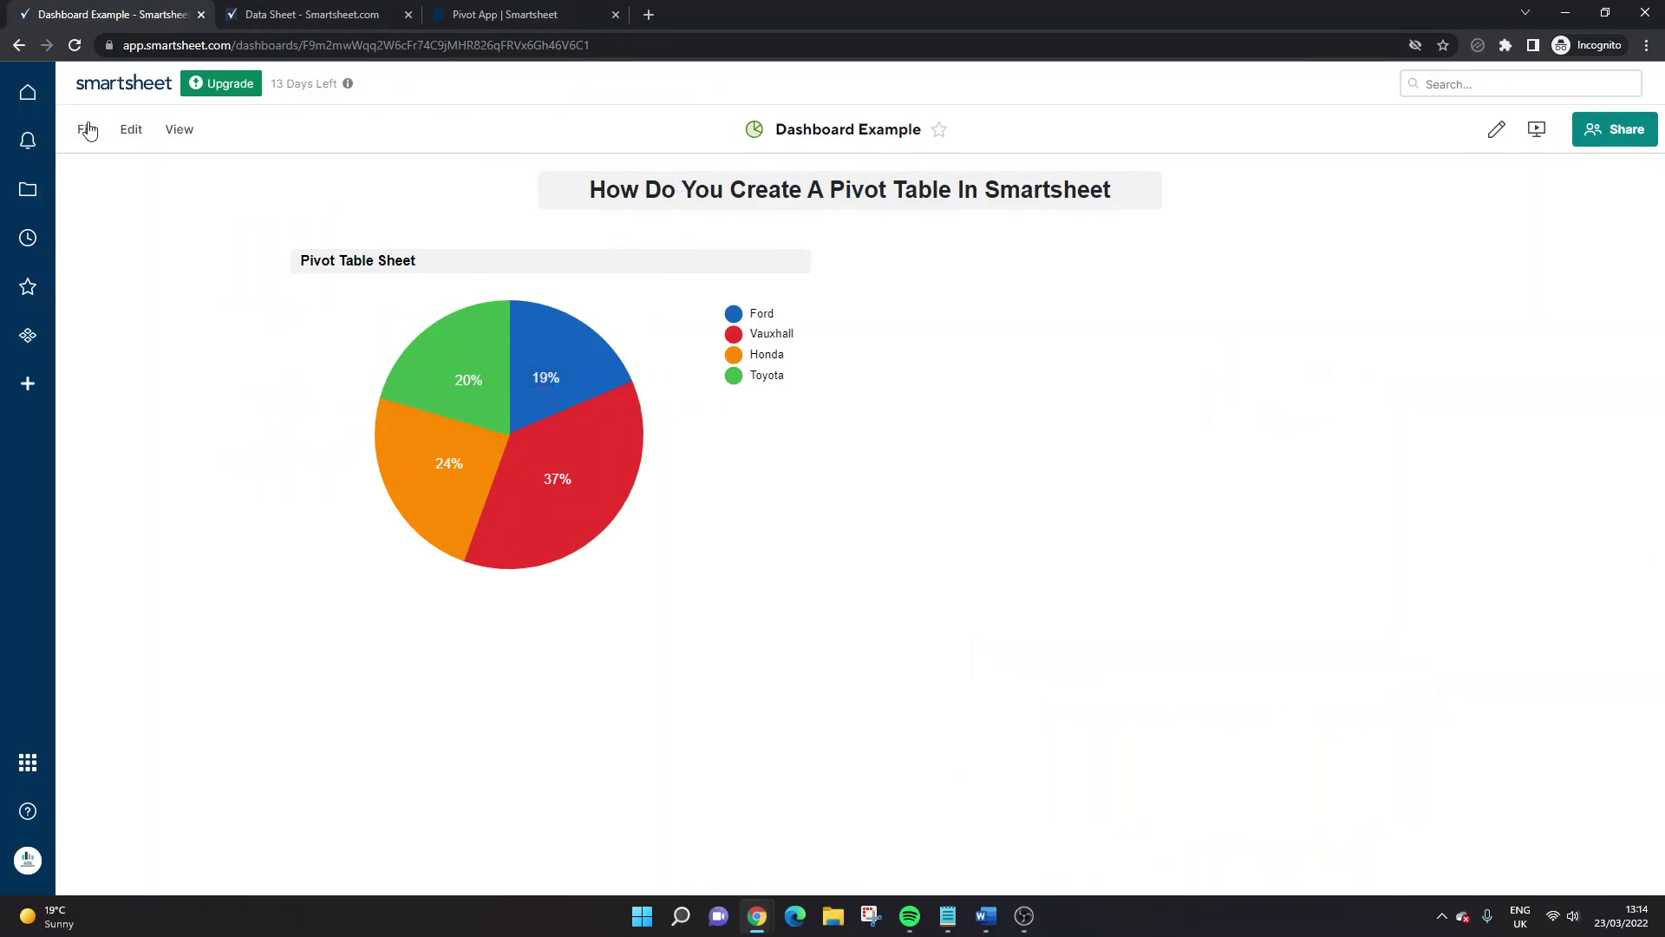
key(ctrl+shift+Tab)
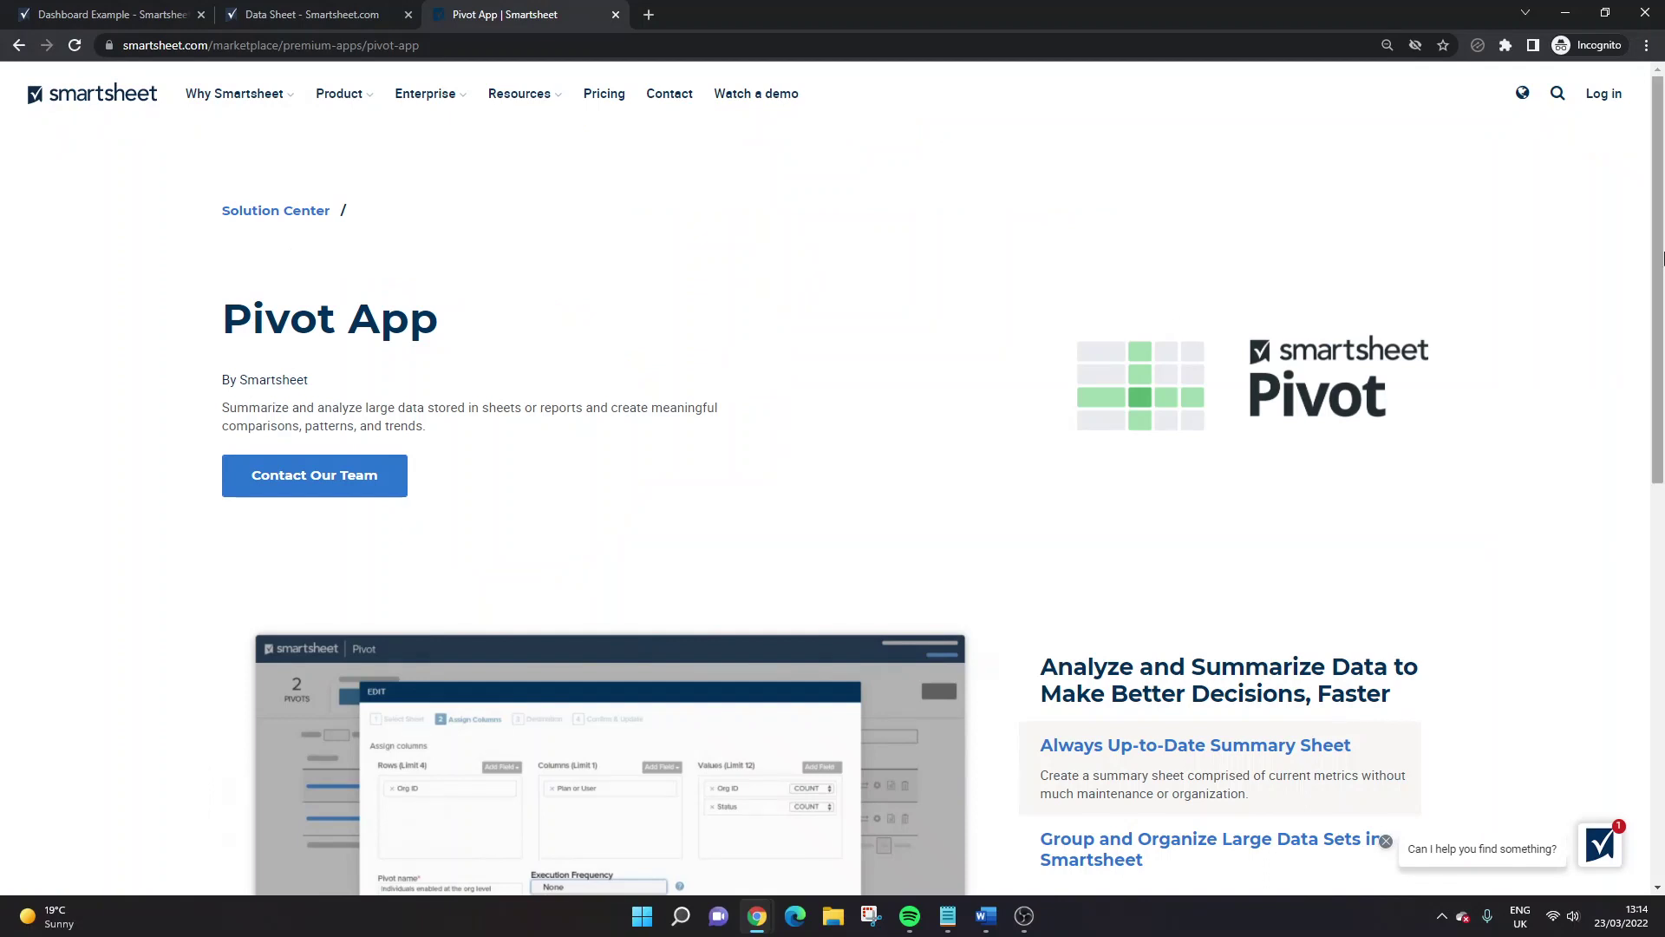
- Read through the Pivot App page describing pivot summaries of sheets and reports
triple_click(354, 316)
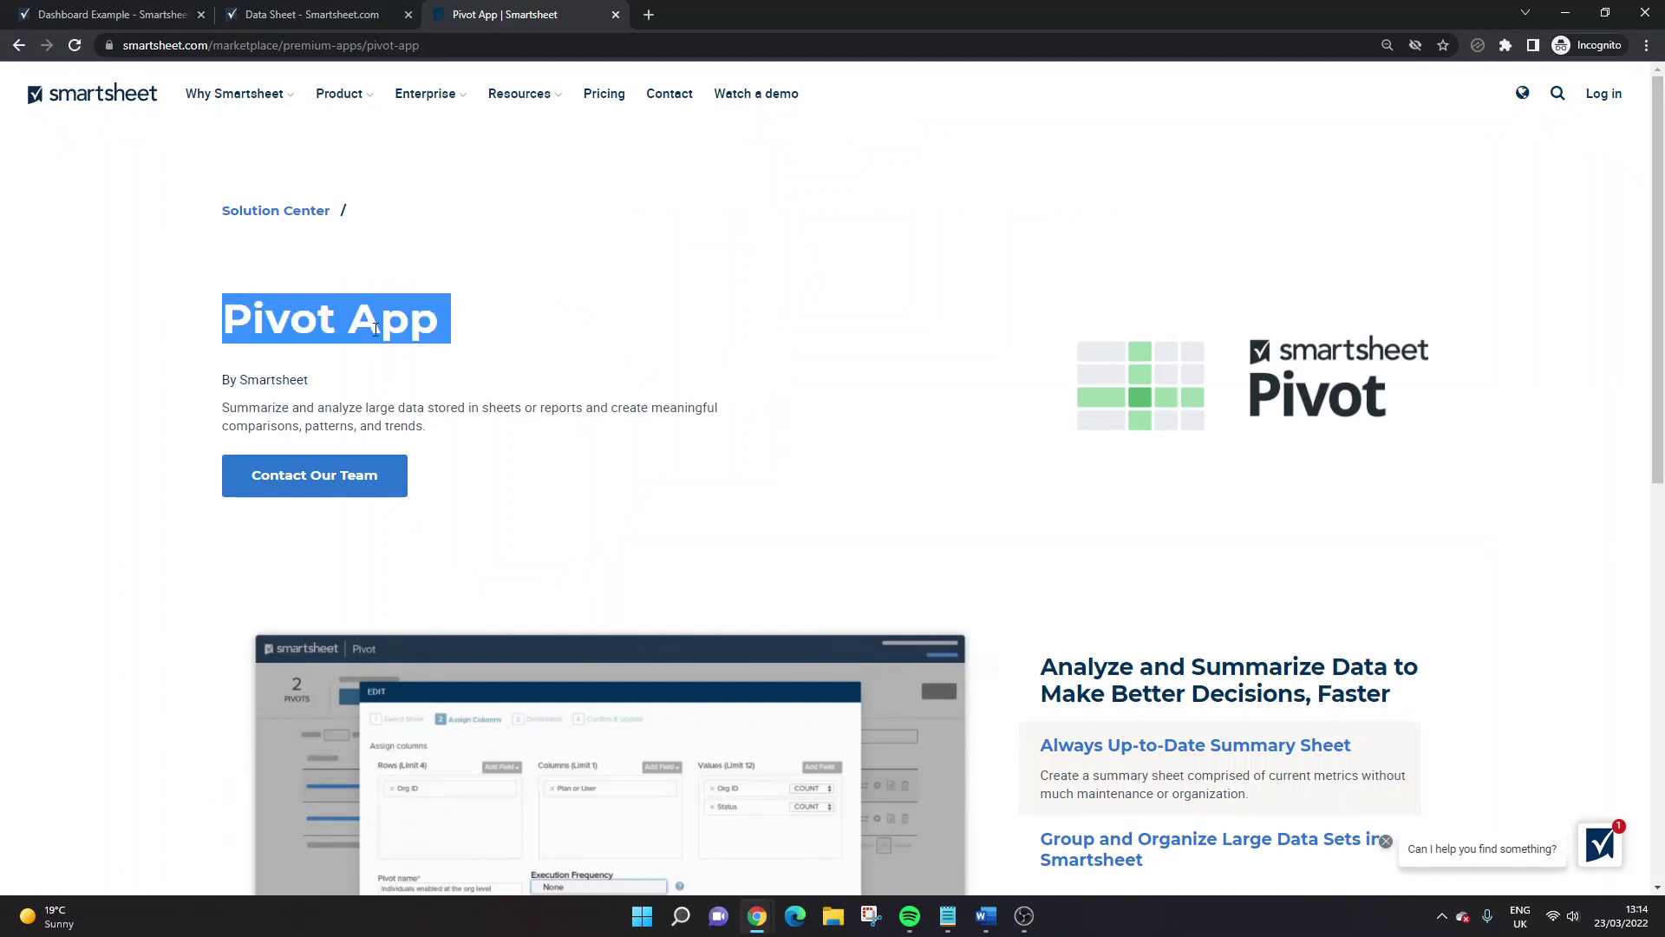
click(652, 378)
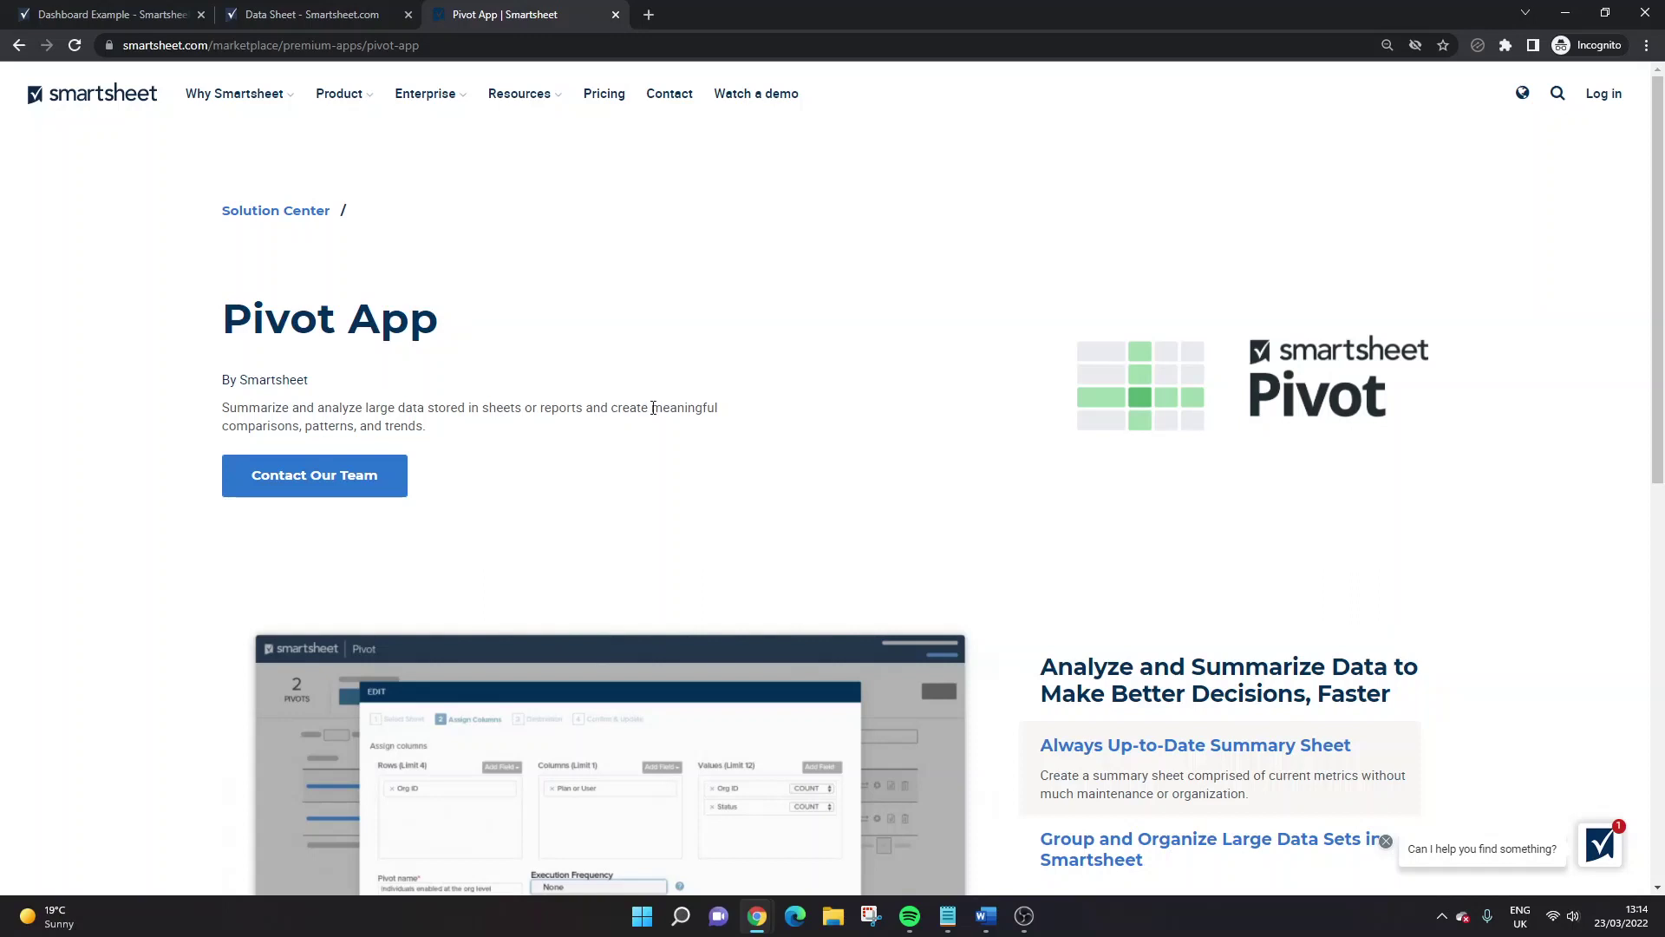
scroll(661, 407, down, 3)
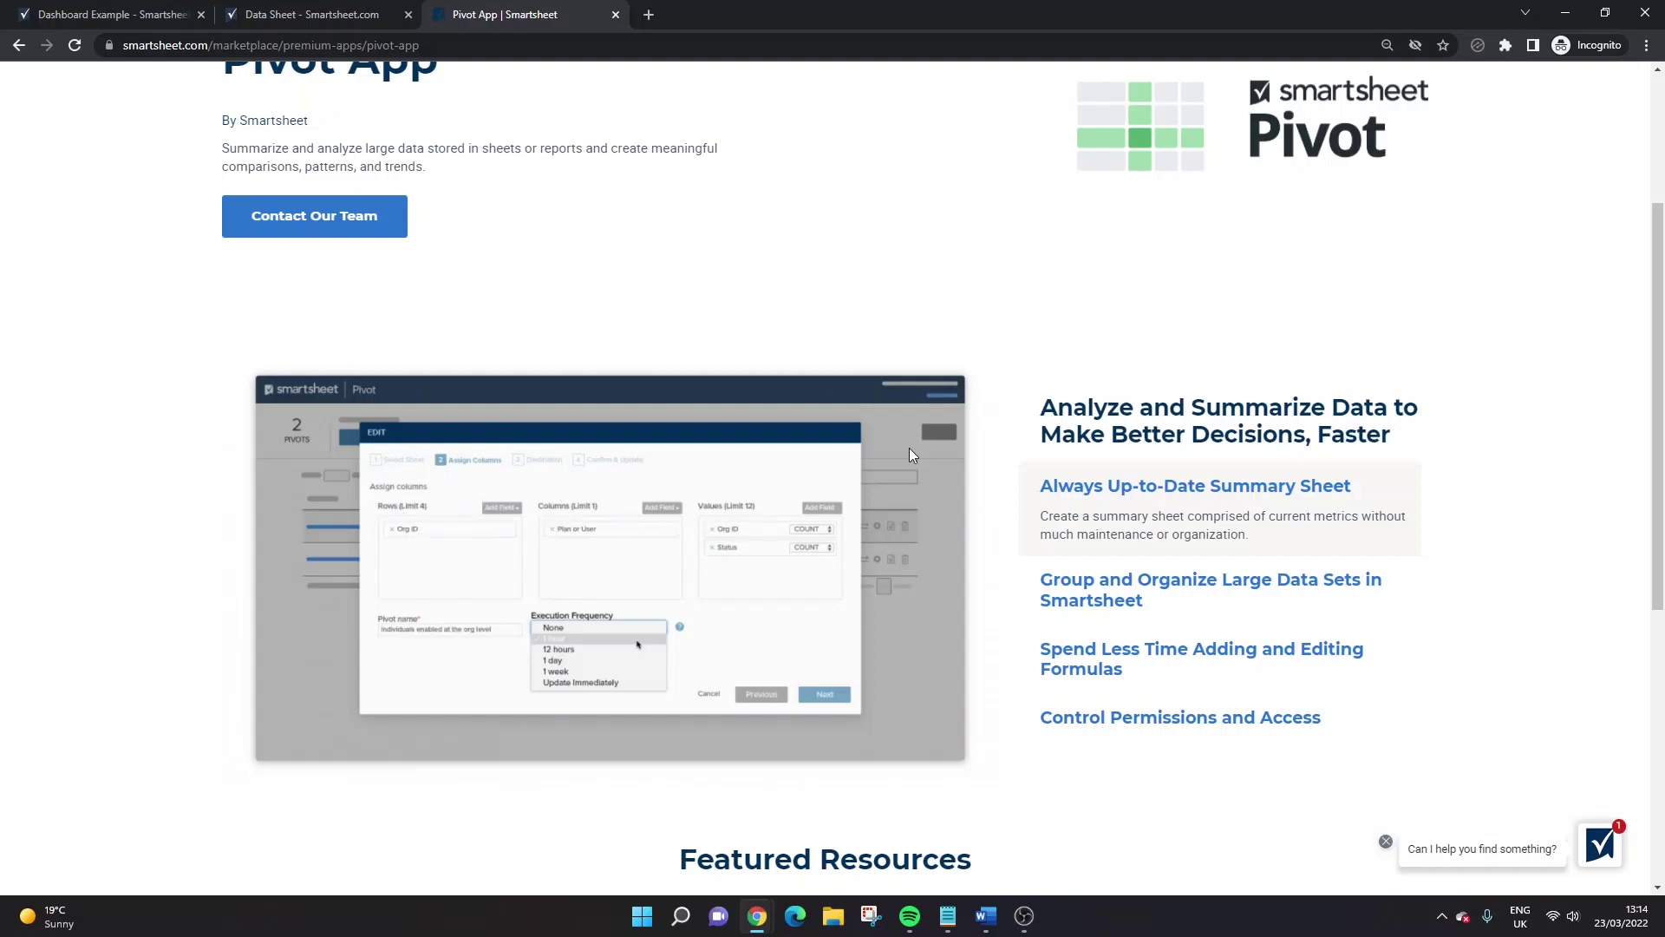
scroll(954, 425, down, 2)
scroll(1214, 434, up, 5)
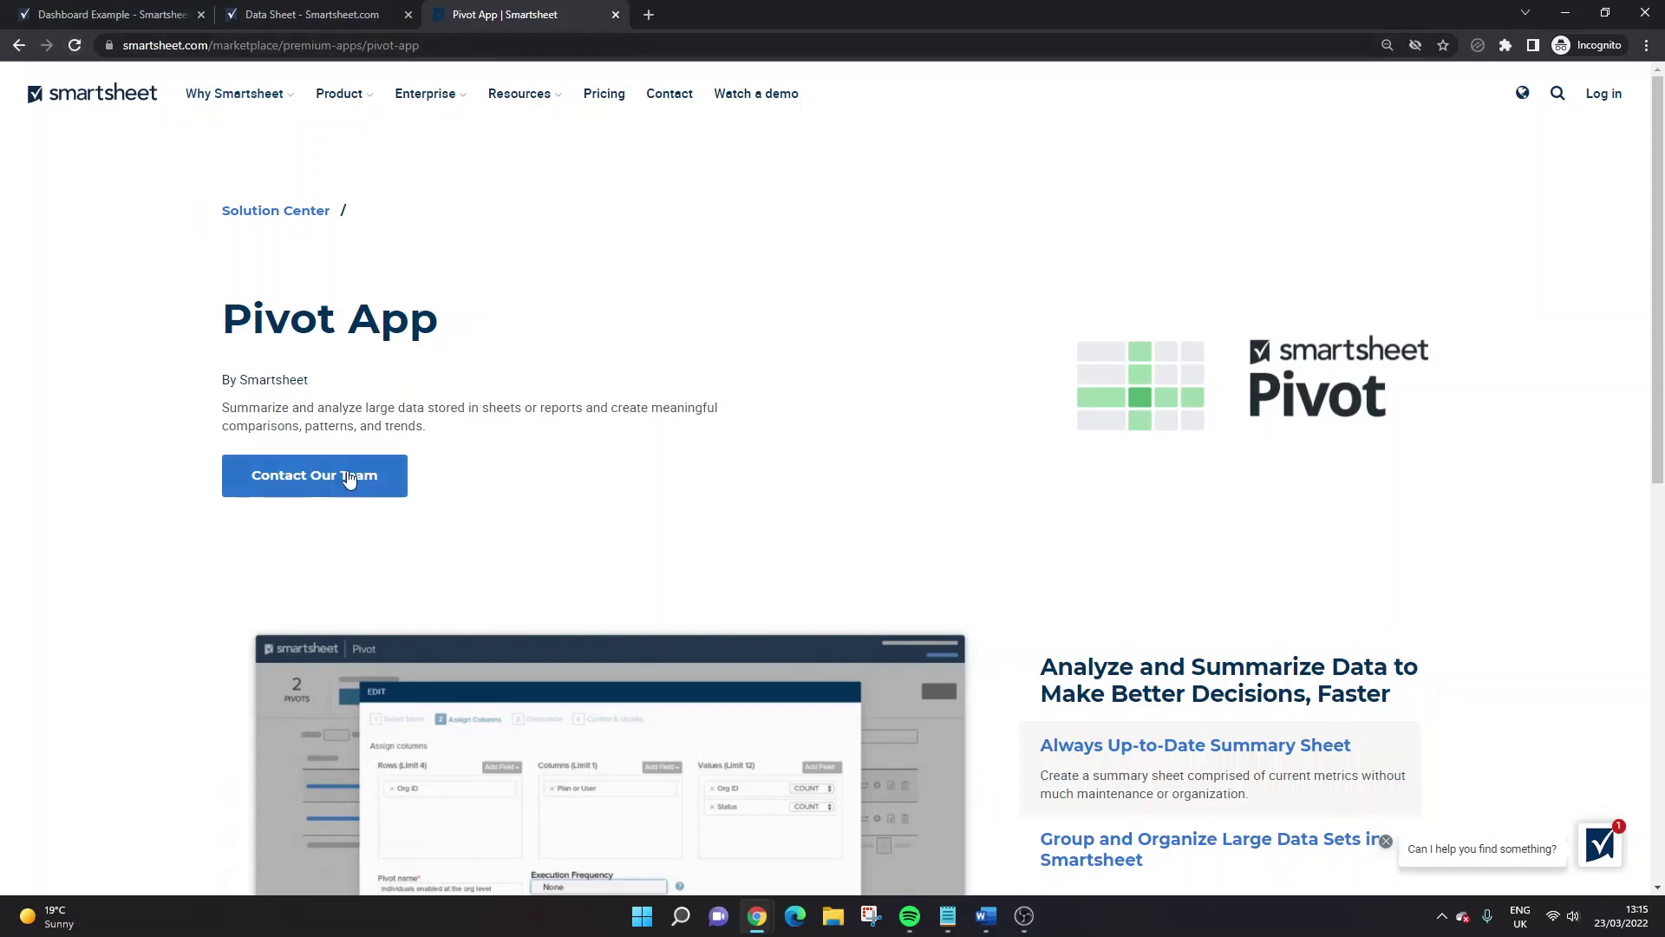
drag(1658, 304, 1661, 260)
scroll(514, 486, down, 2)
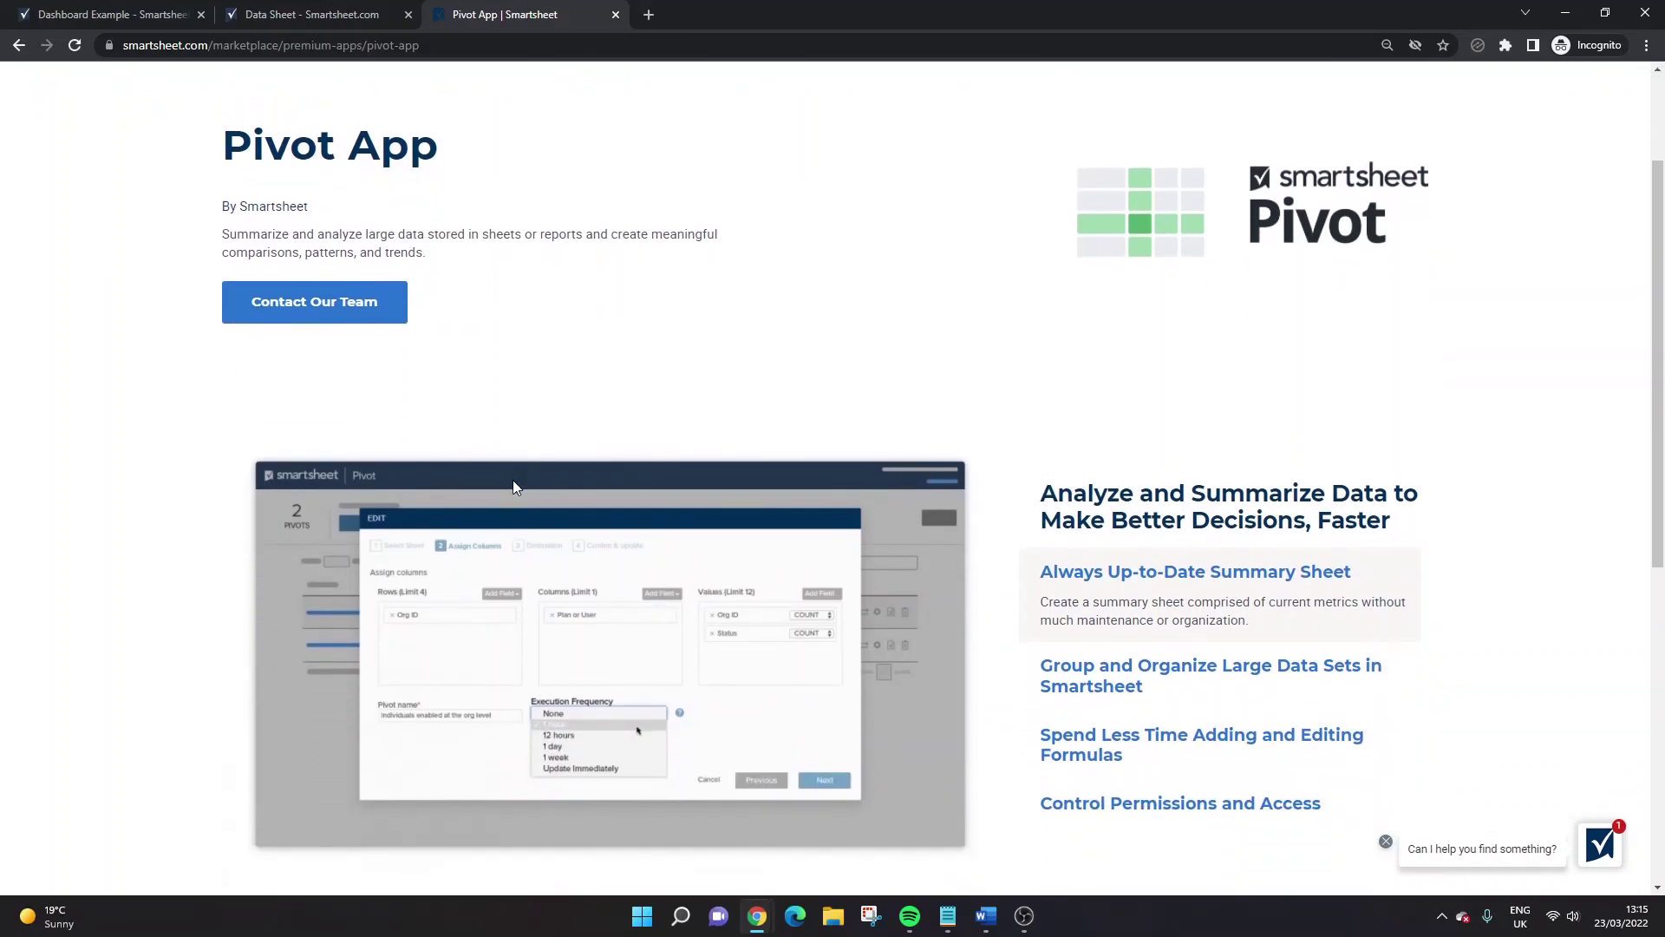
scroll(513, 482, down, 3)
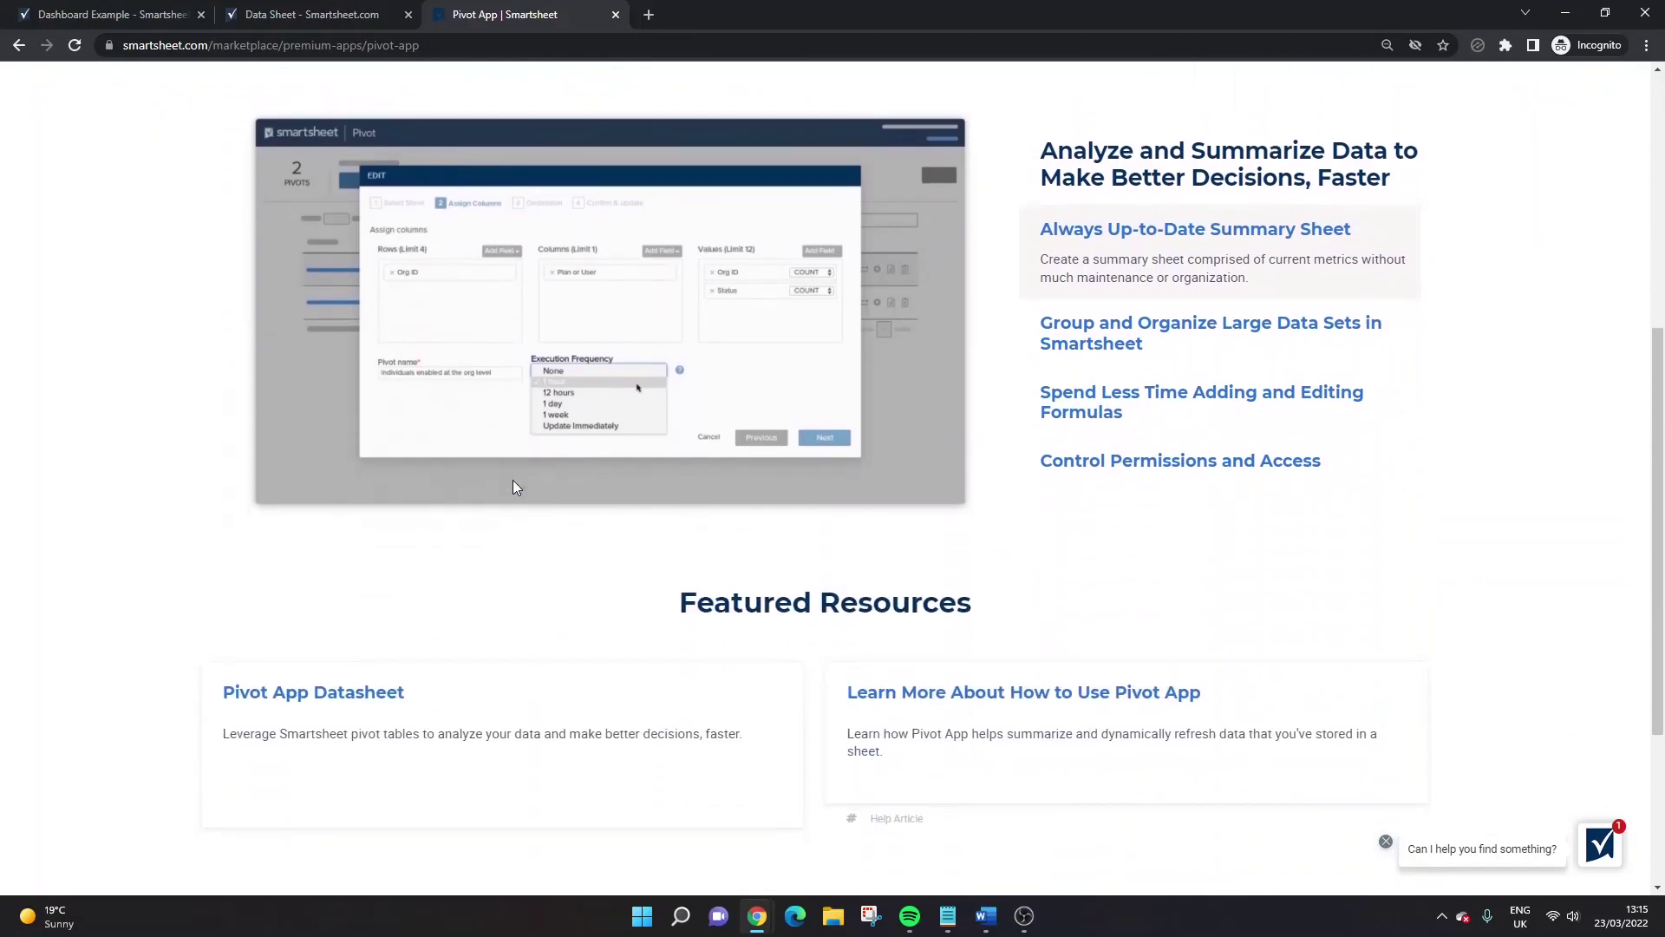
scroll(512, 486, up, 3)
scroll(511, 490, up, 3)
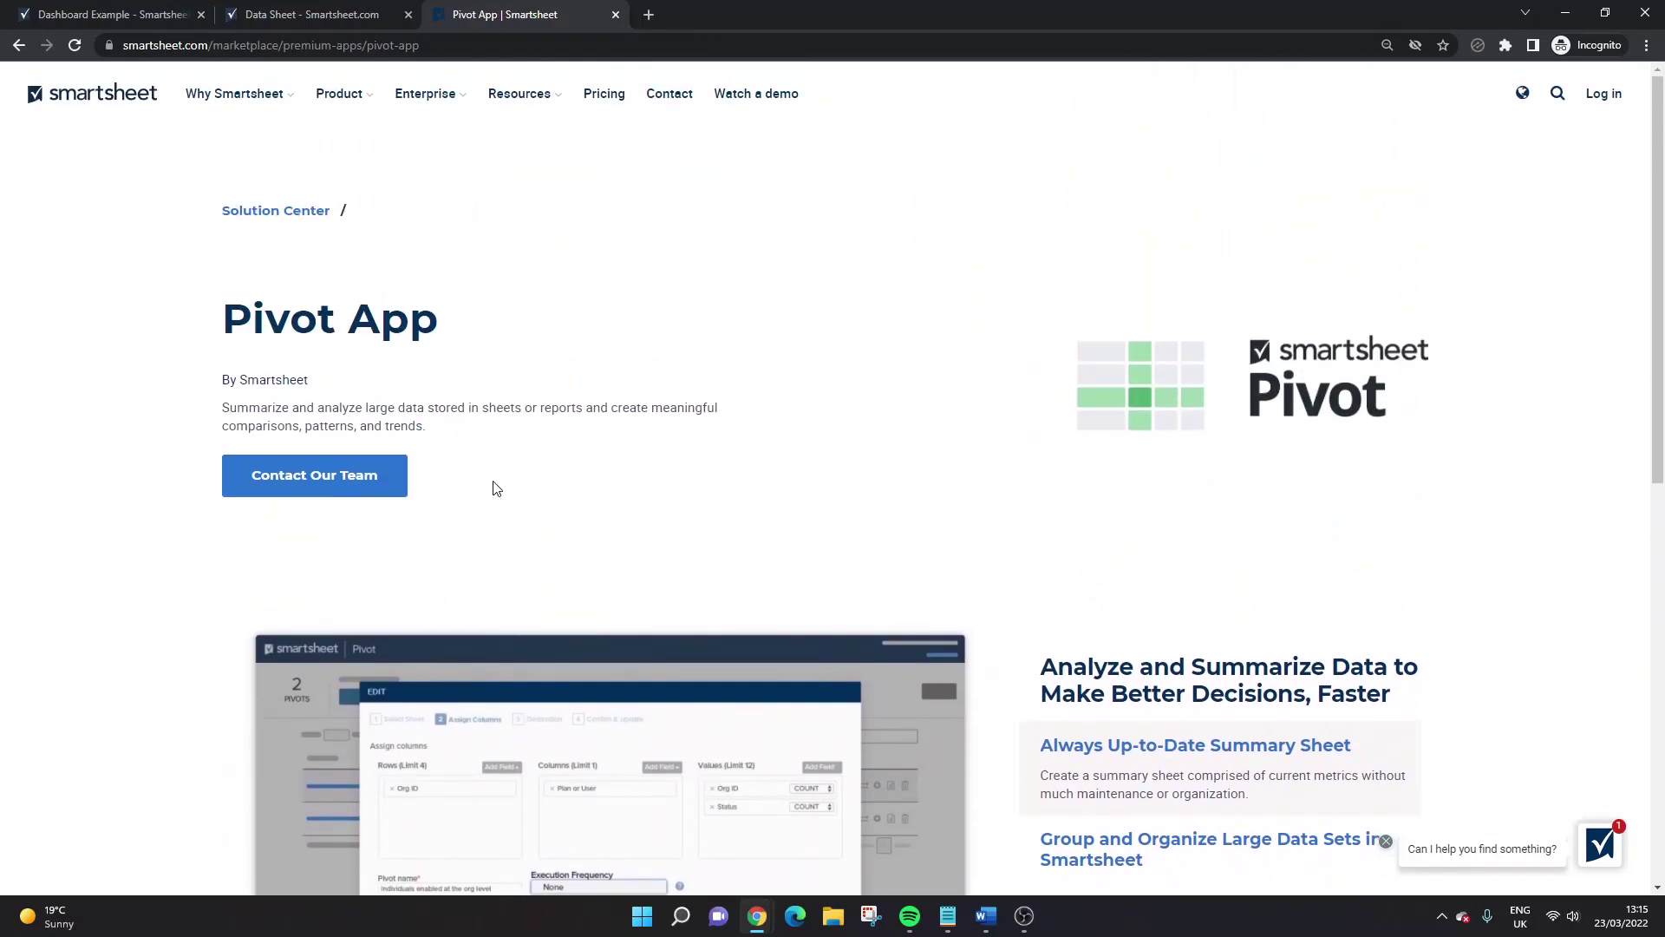
- Reopen Pivot Table Sheet from Browse and select the Formulas To Use cell in row 4
key(ctrl+1)
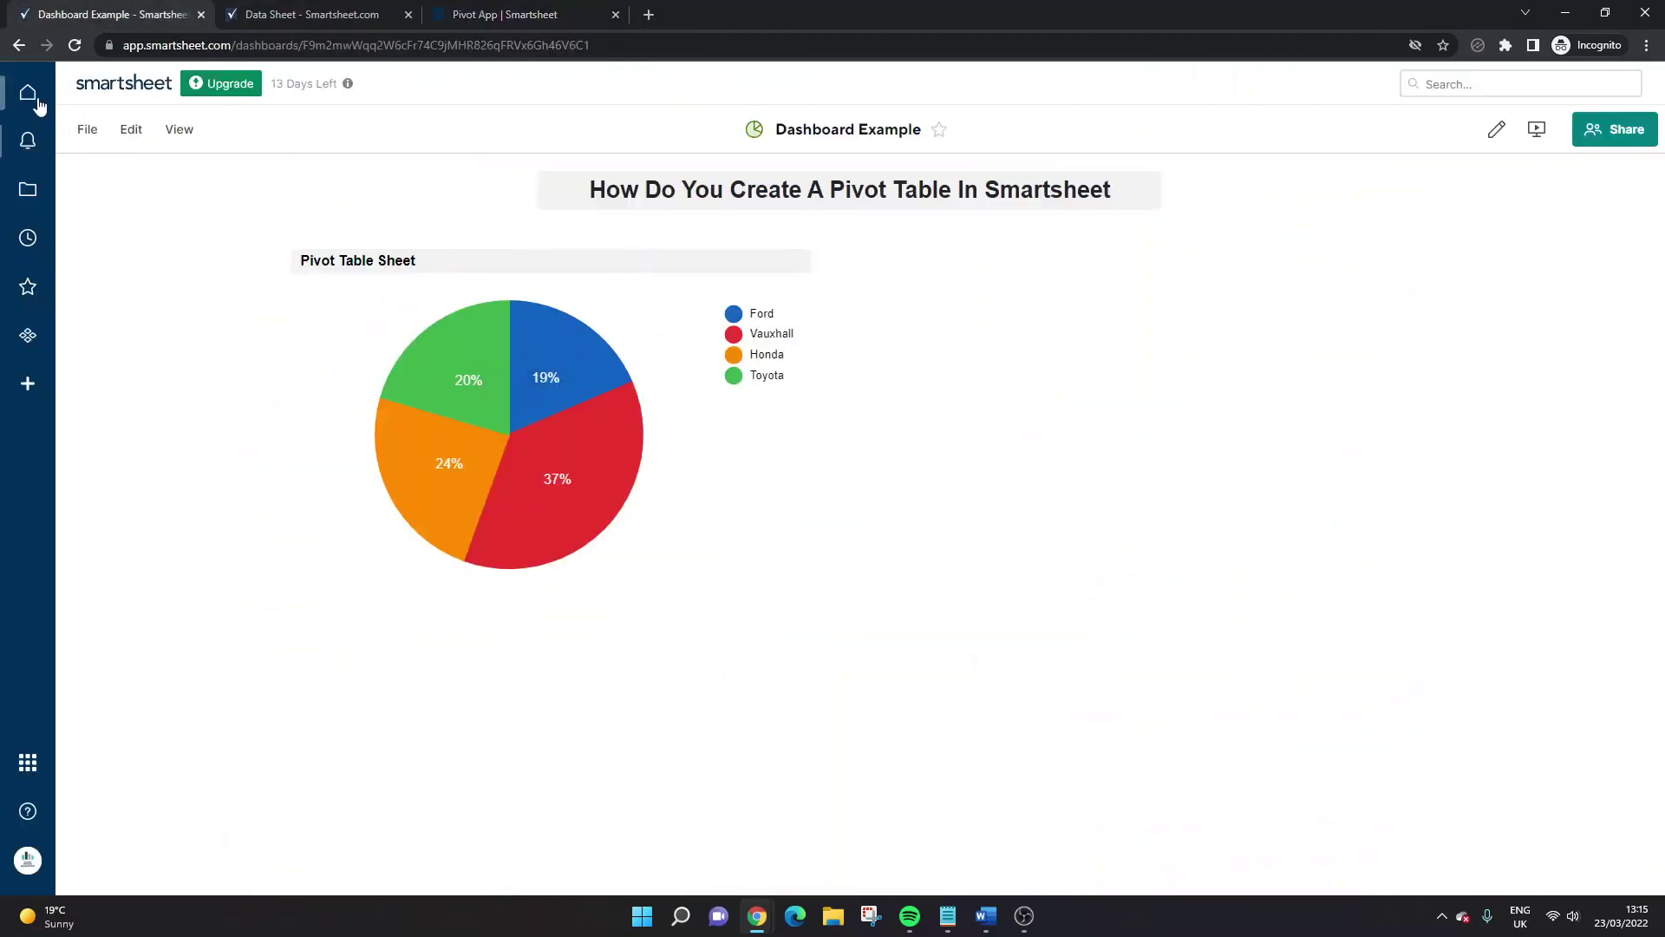
click(38, 201)
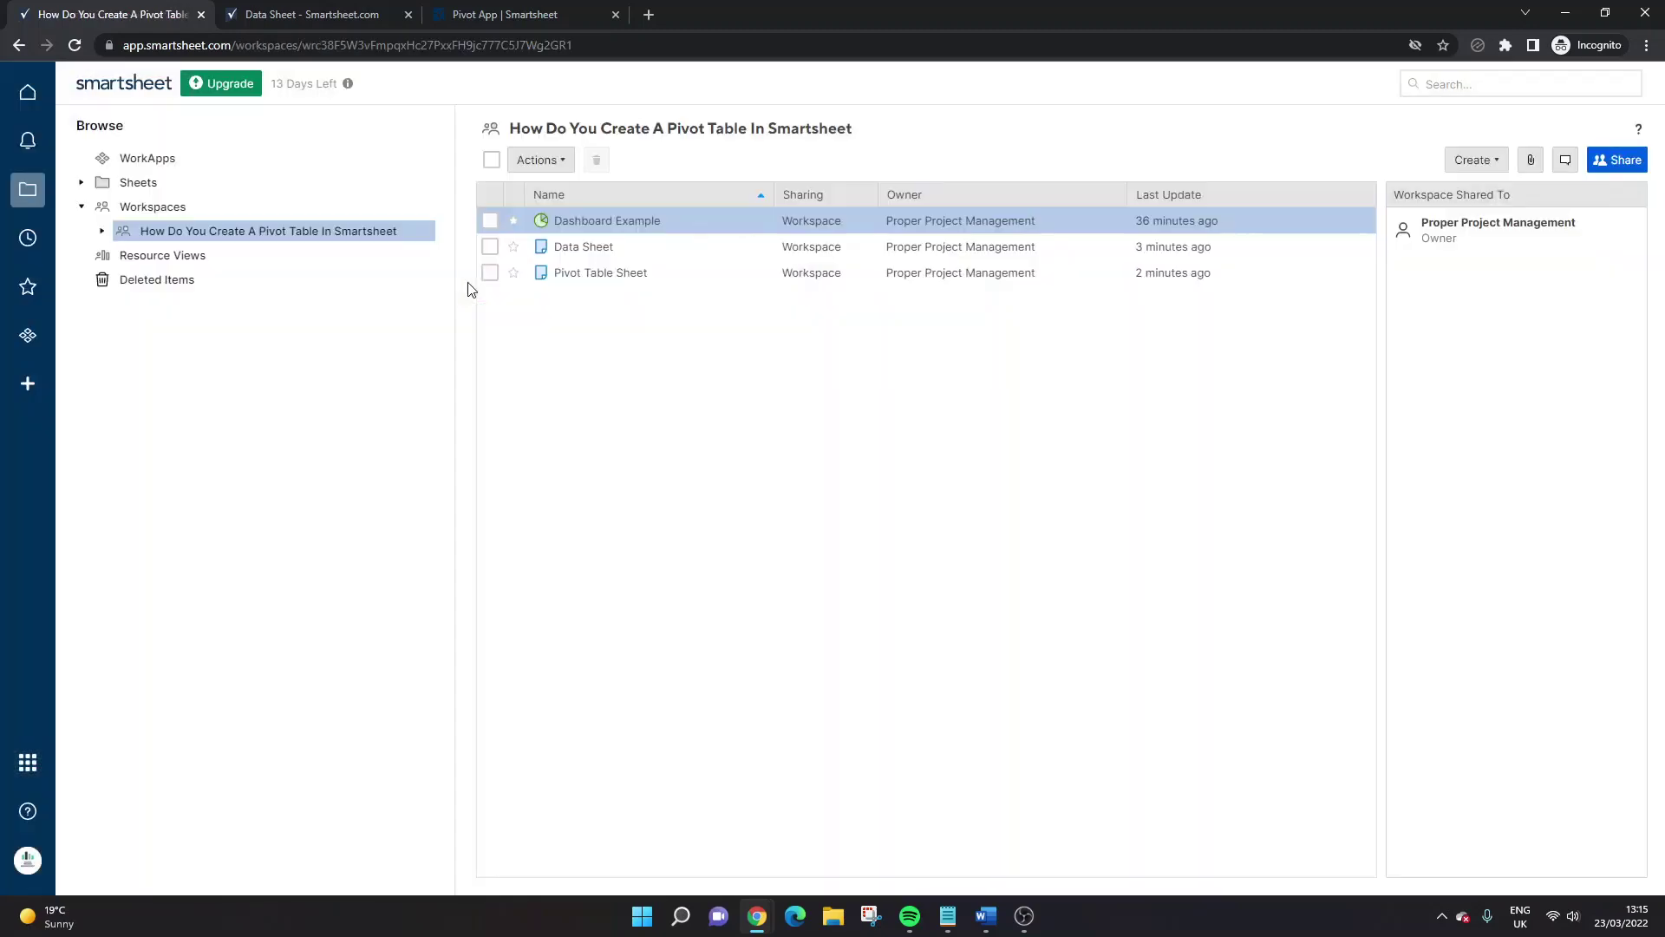
click(617, 277)
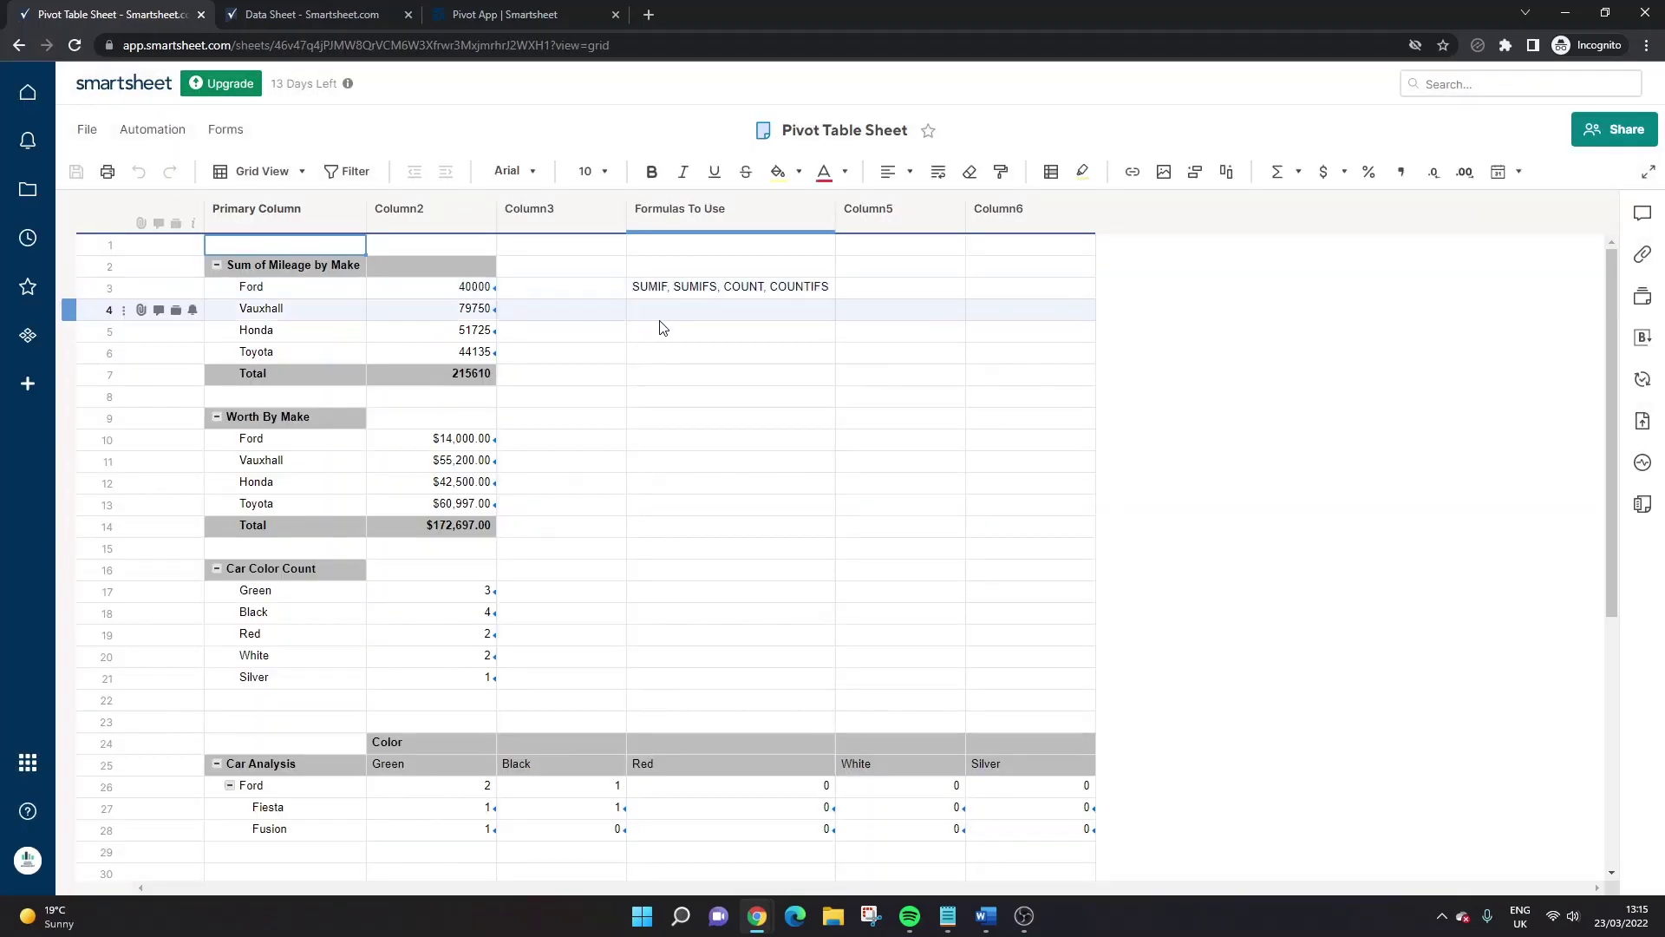
click(659, 320)
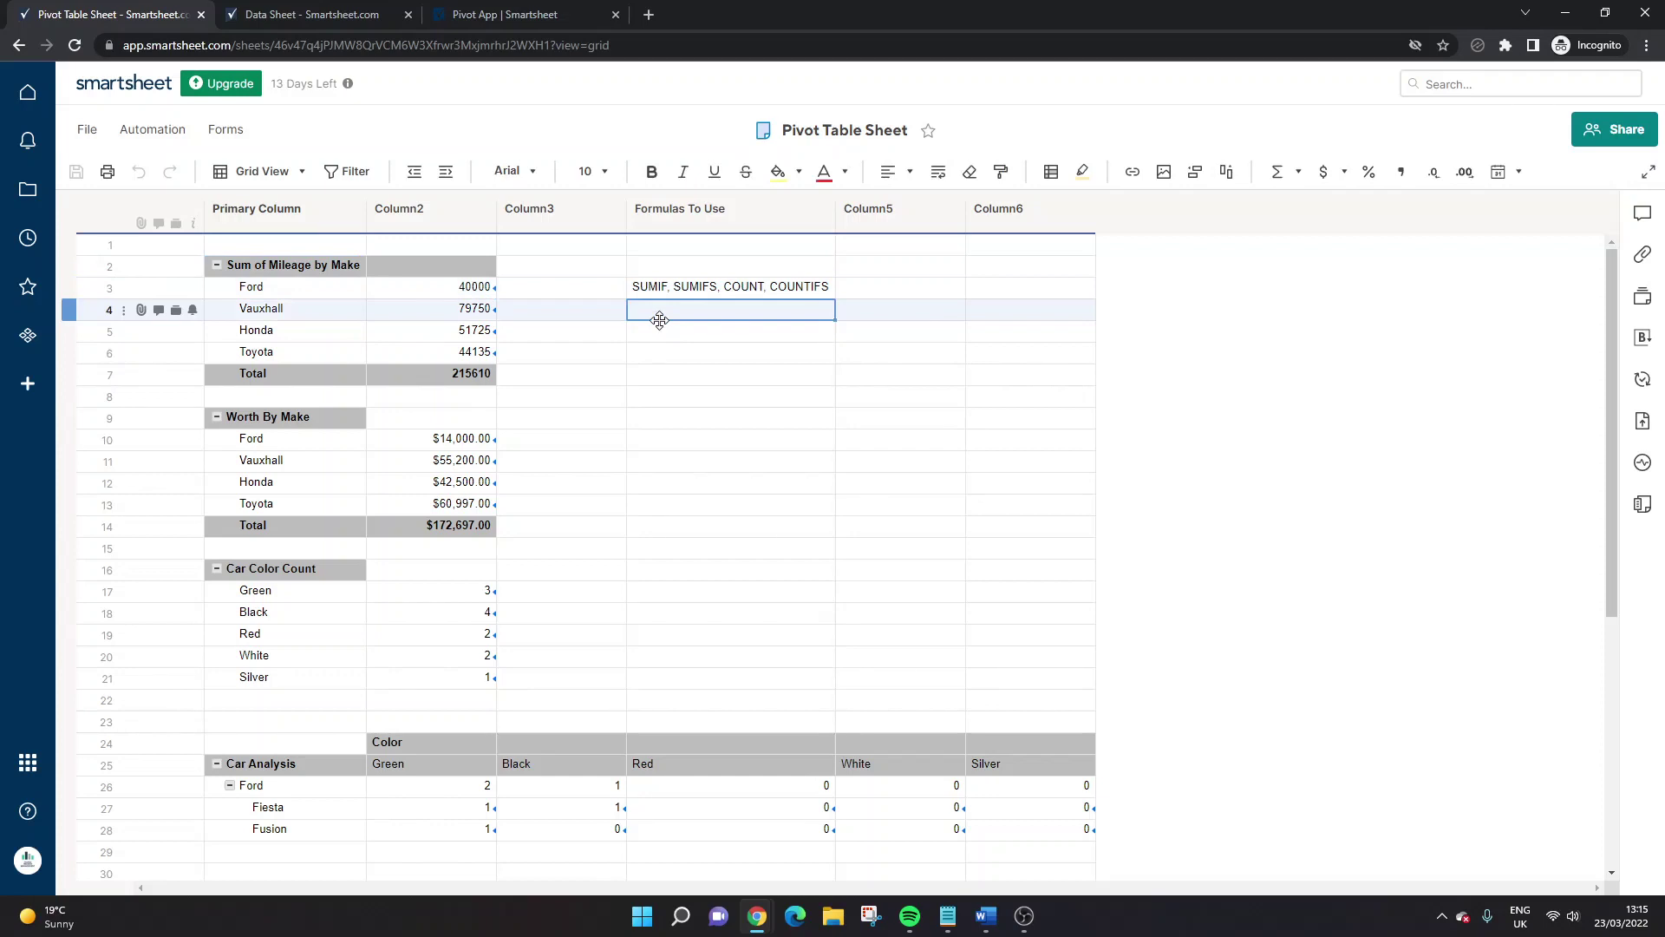